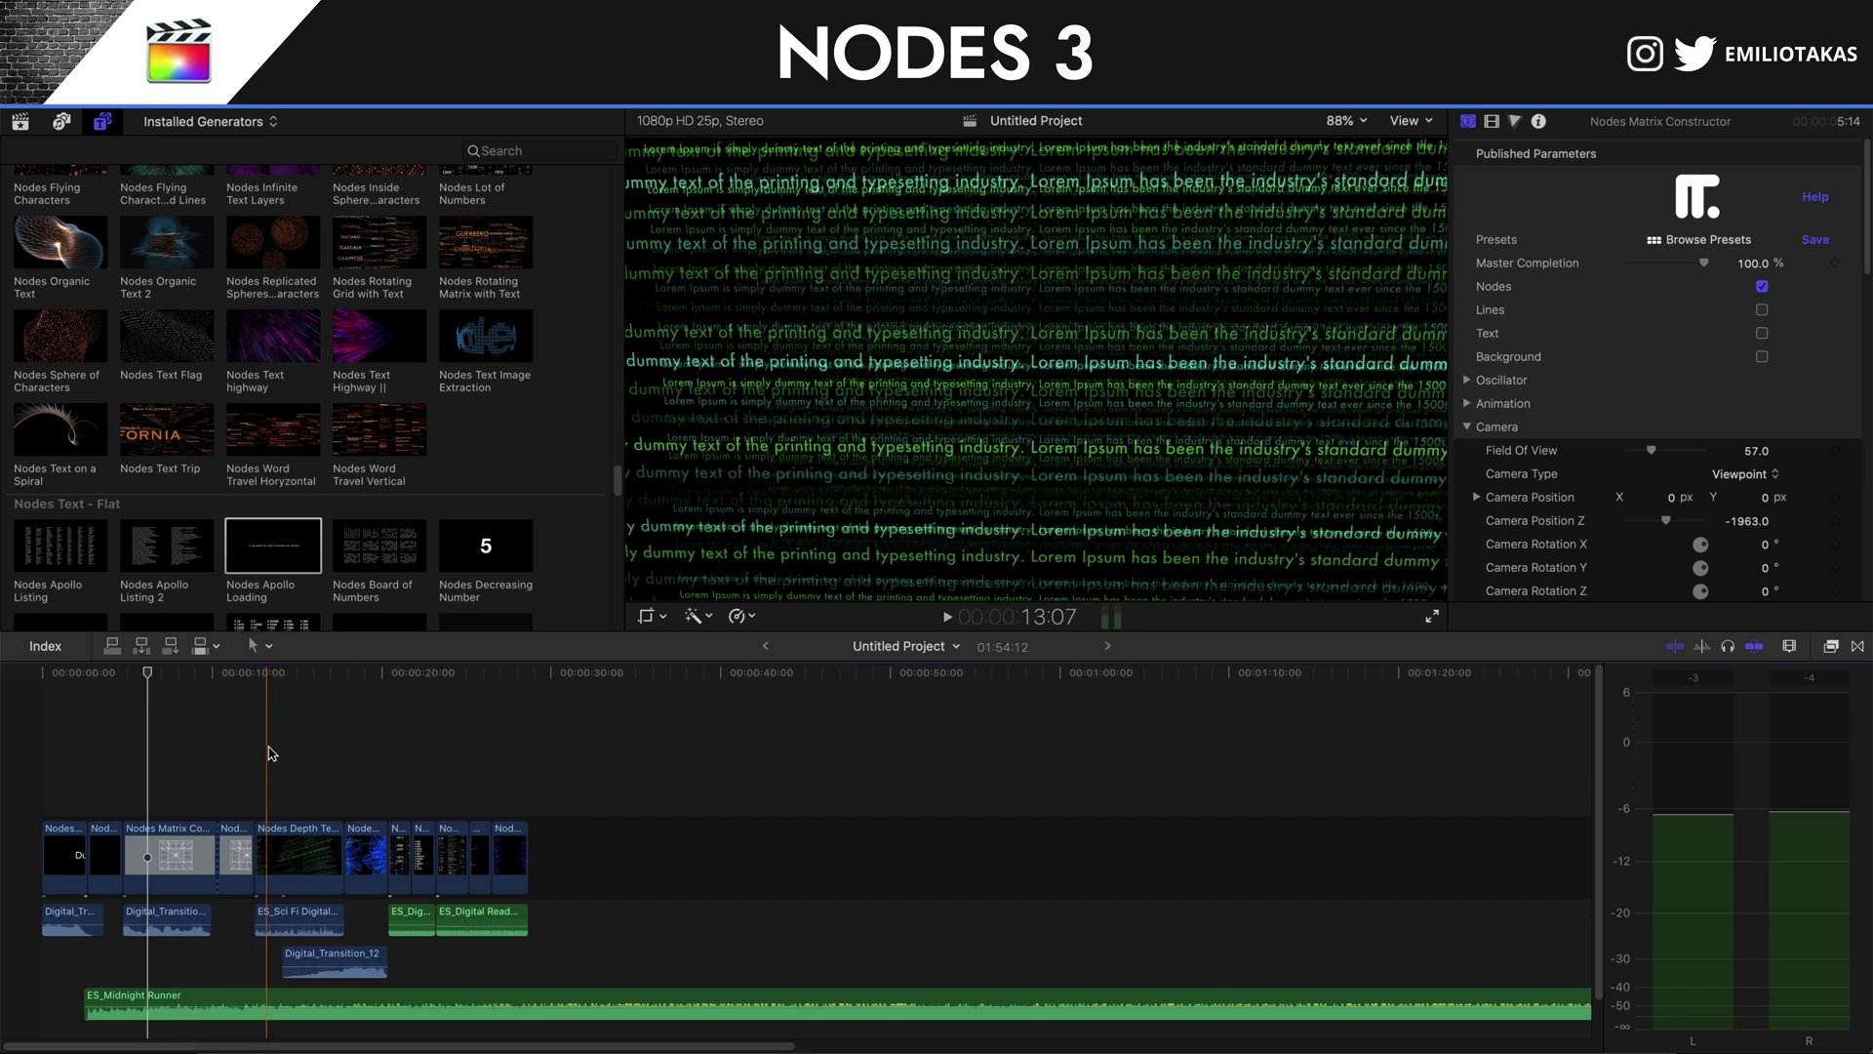
# Add the base Nodes generator to the start of the empty Untitled Project 1 timeline.
pyautogui.scroll(10, 338, 430)
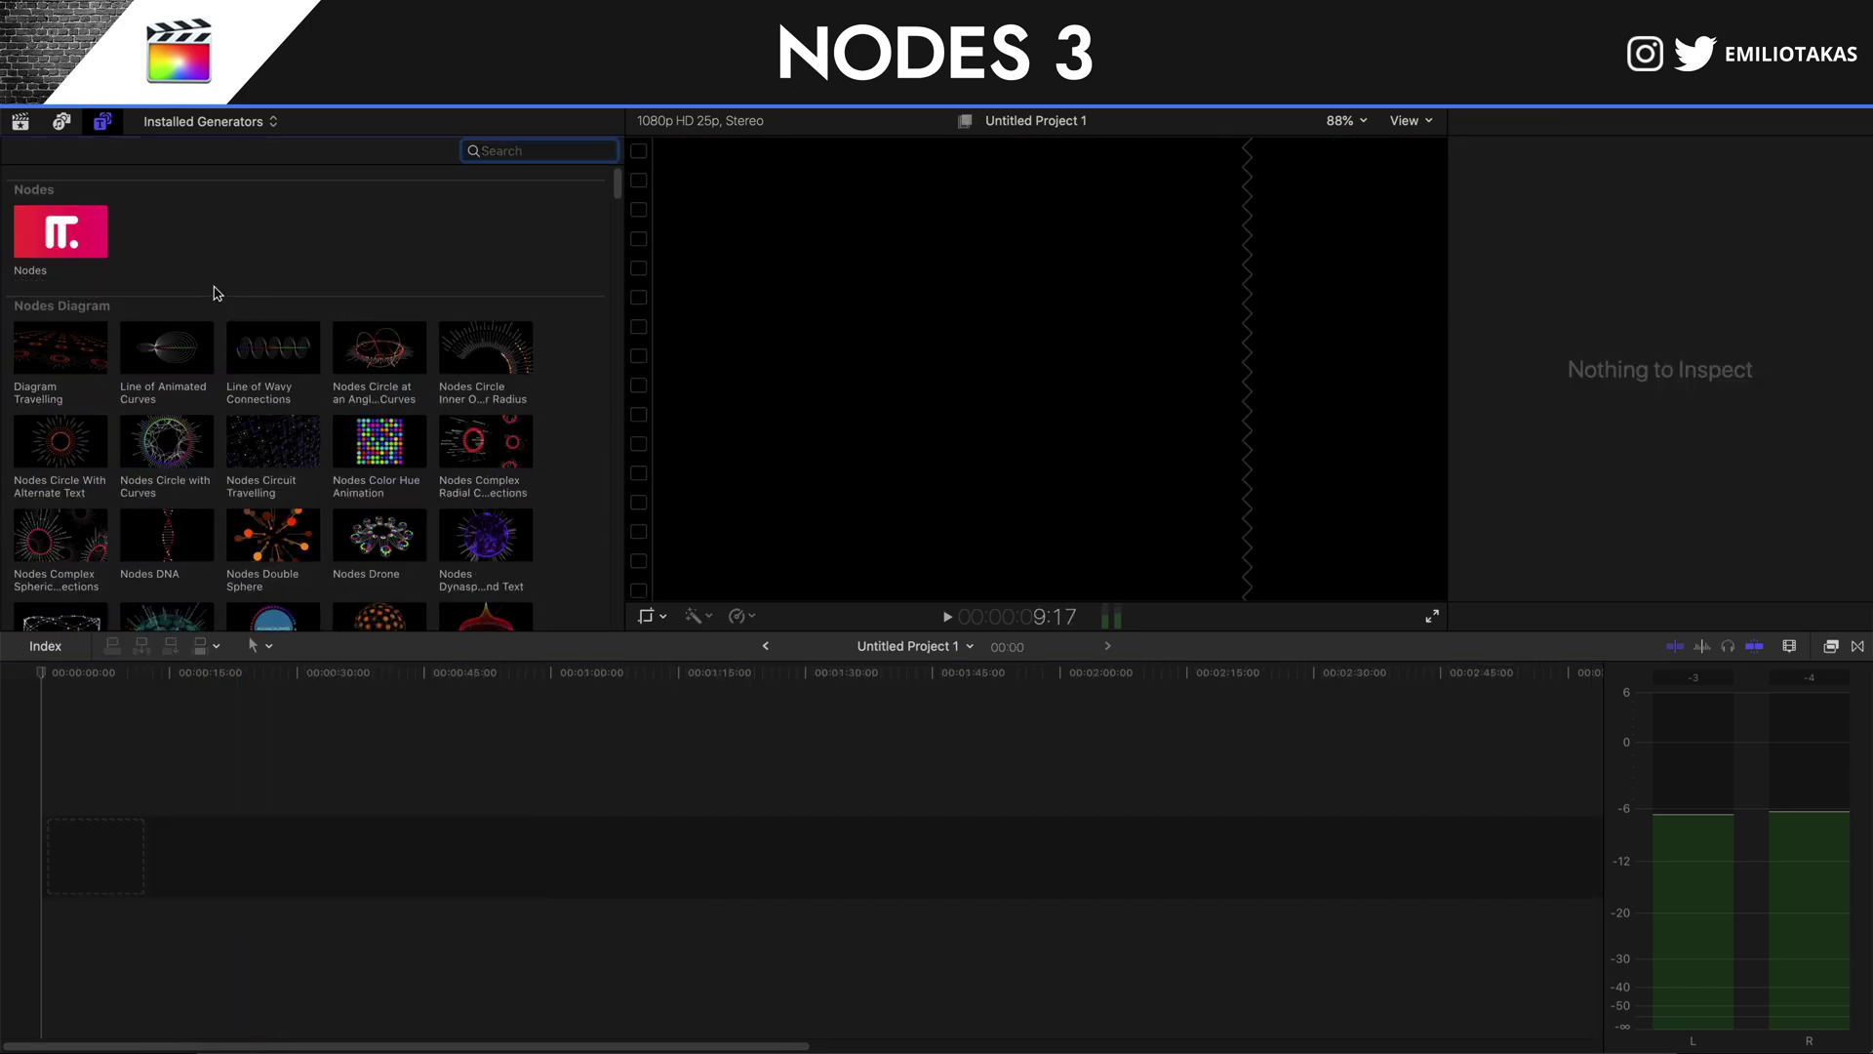
pyautogui.moveTo(75, 240); pyautogui.dragTo(143, 859)
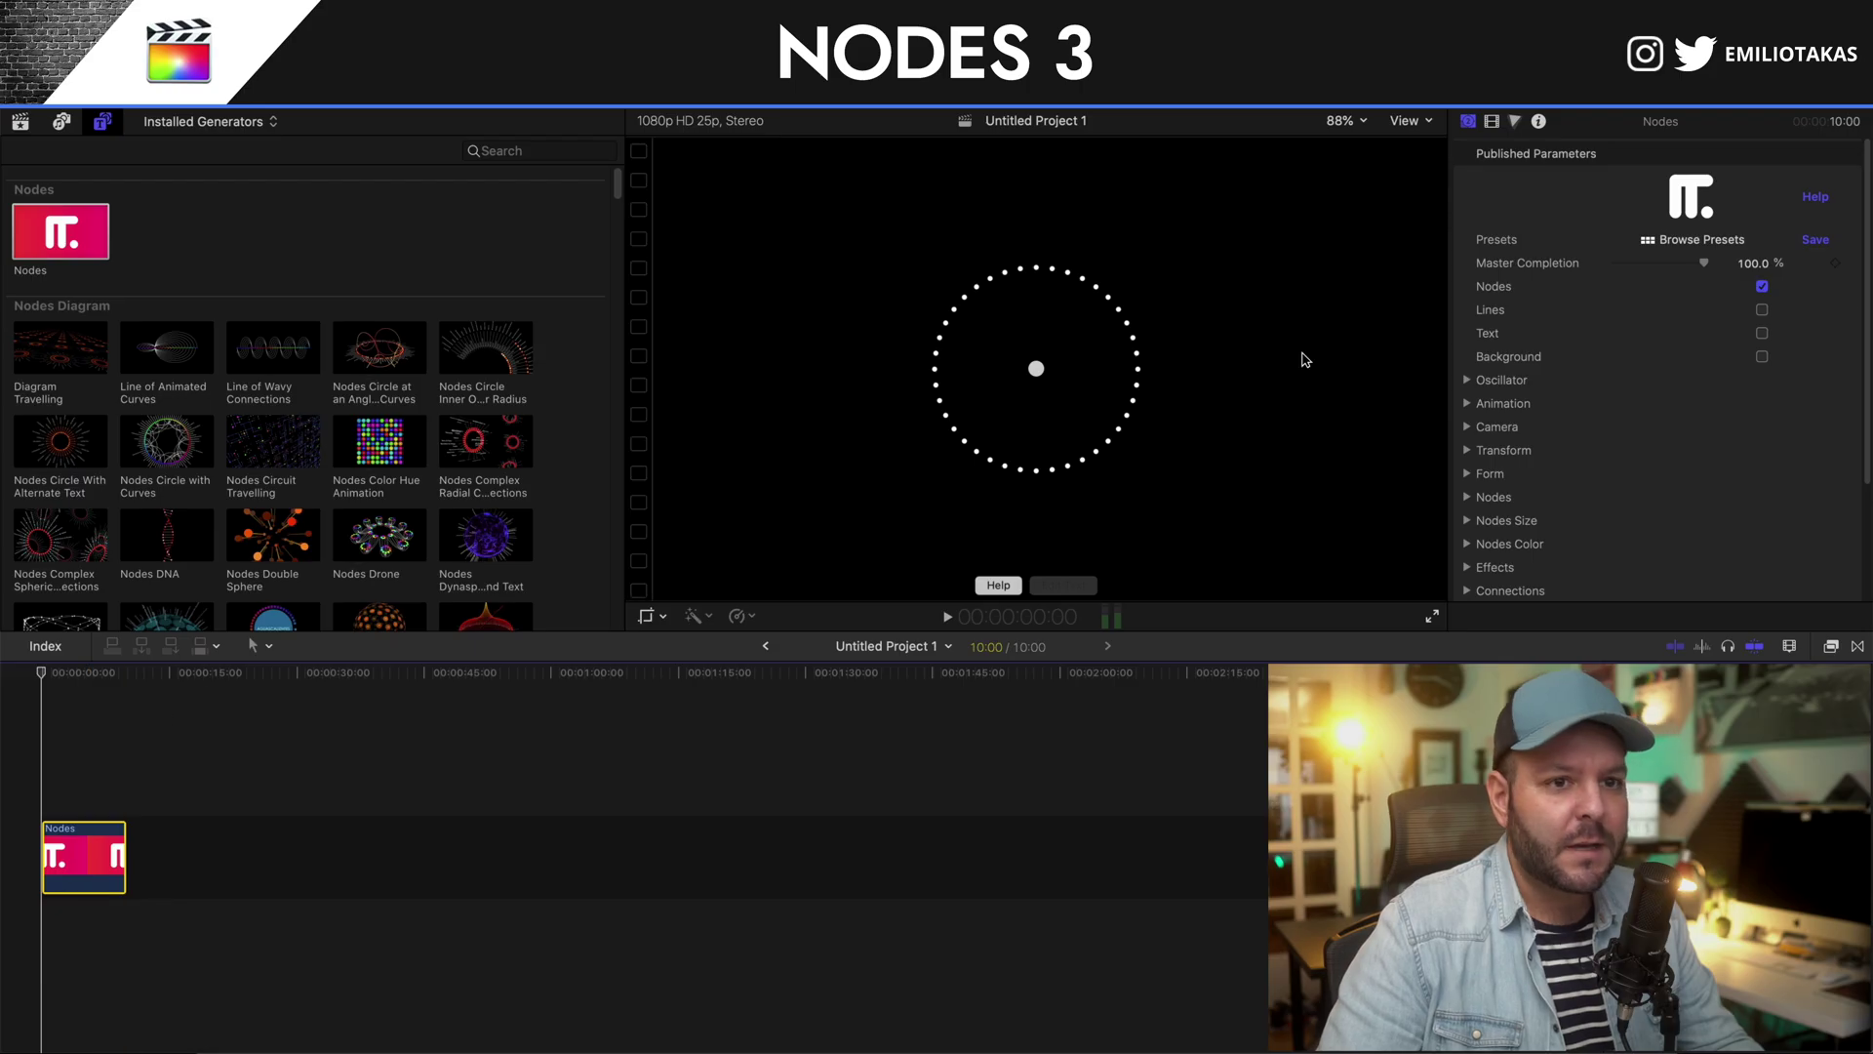
# Browse the clip's preset library through the Diagram, HUD Elements and Nodes in the Sky categories.
pyautogui.click(1691, 244)
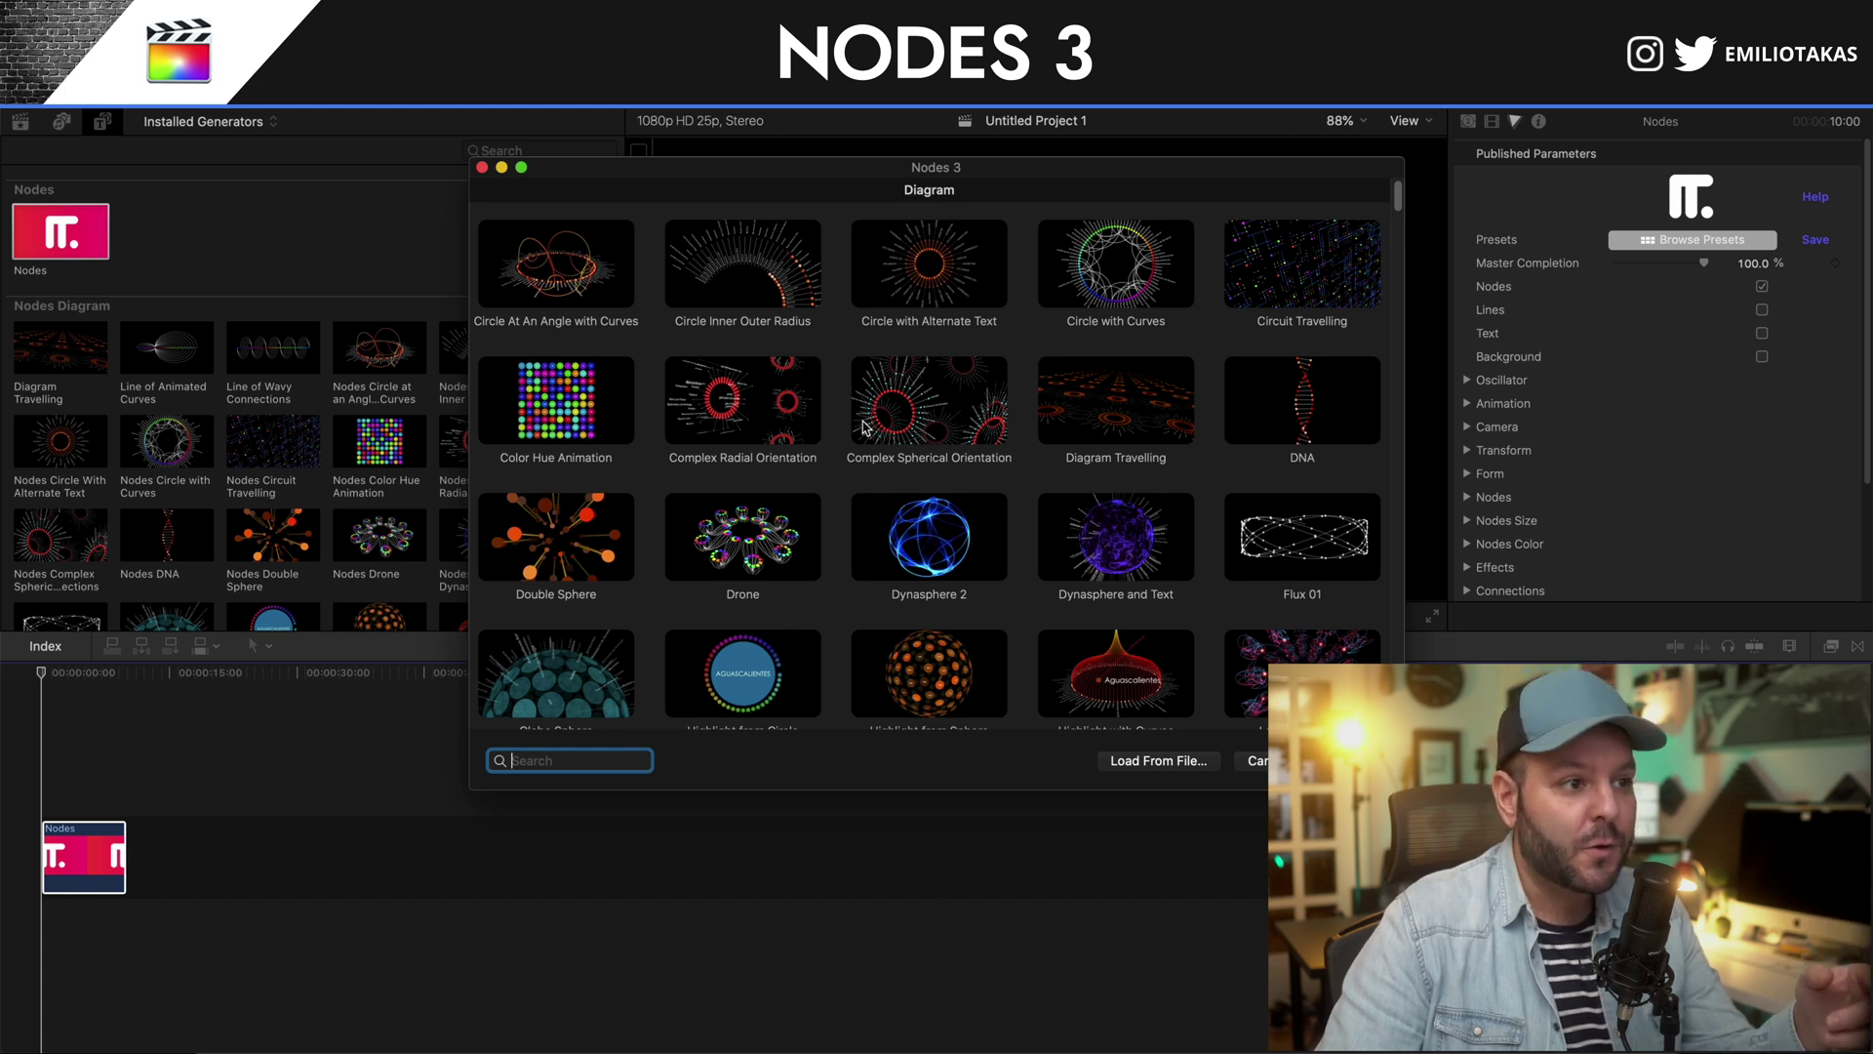
pyautogui.scroll(-2, 946, 359)
pyautogui.scroll(-15, 946, 359)
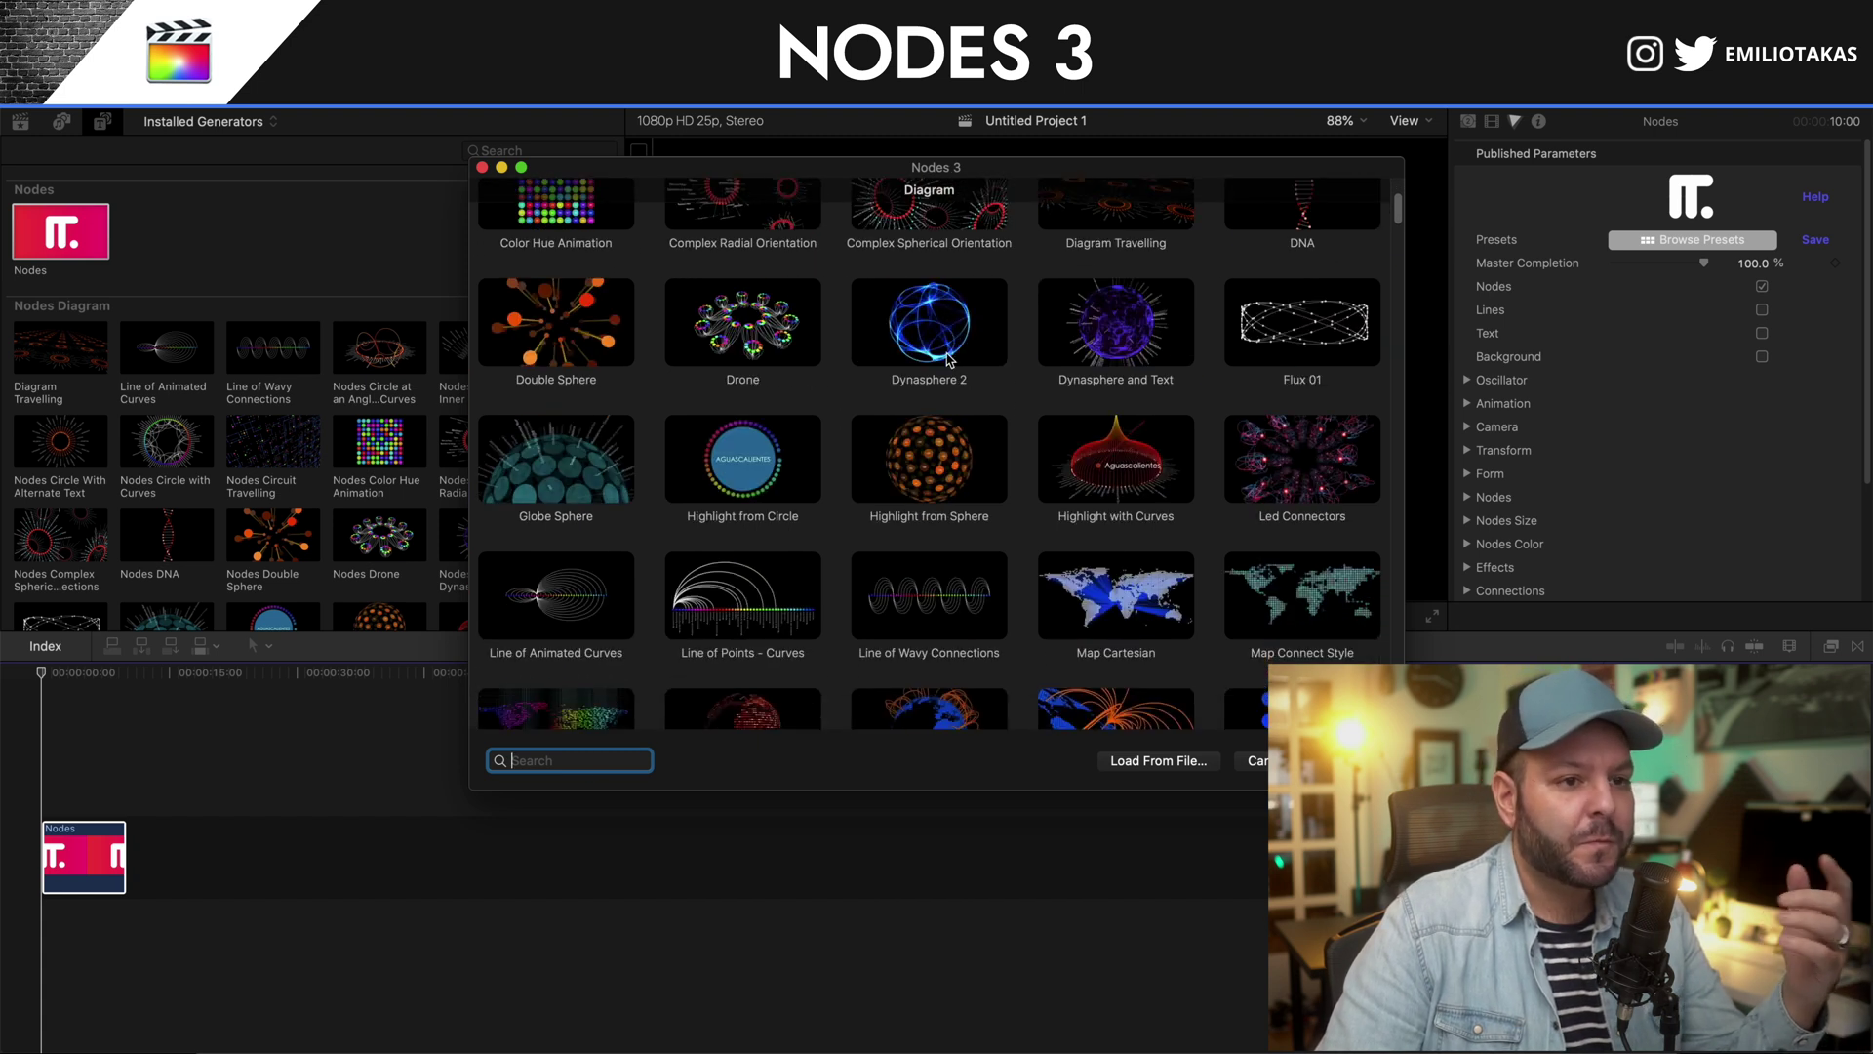
pyautogui.scroll(12, 946, 359)
pyautogui.scroll(-11, 955, 390)
pyautogui.scroll(-10, 959, 419)
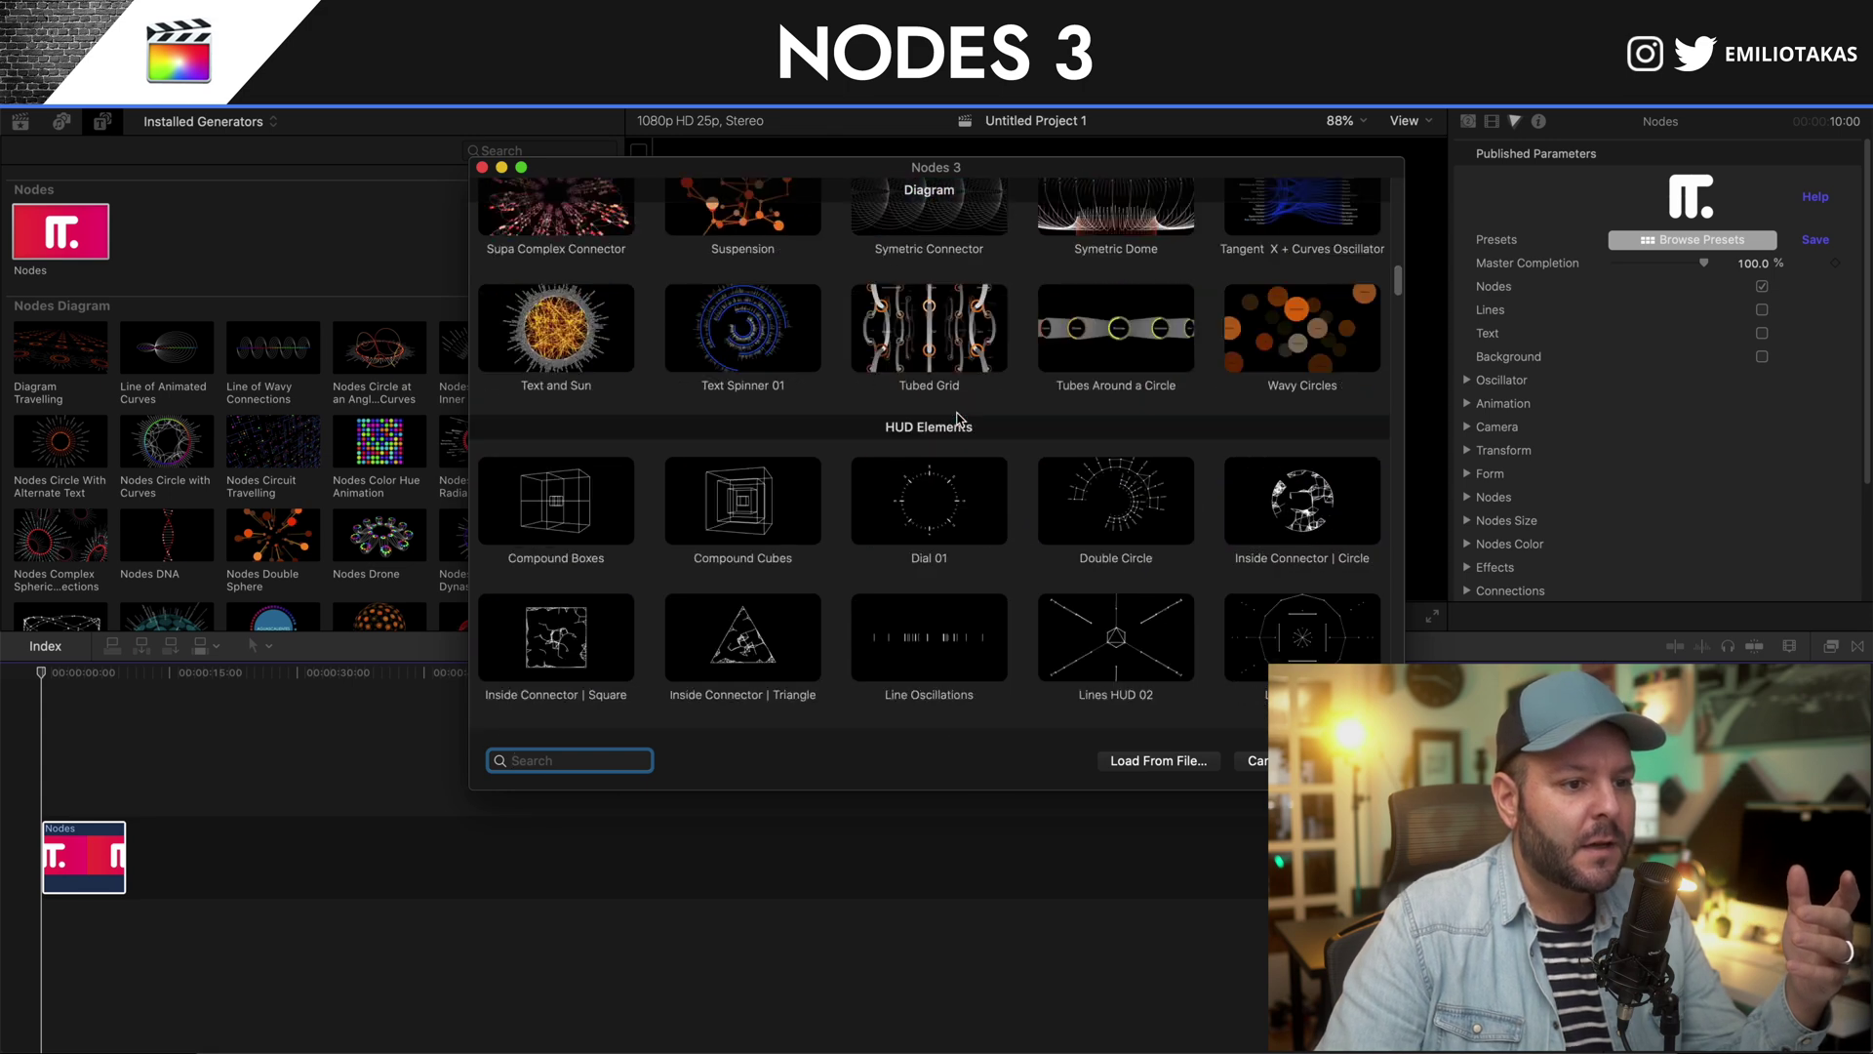
pyautogui.scroll(-4, 971, 446)
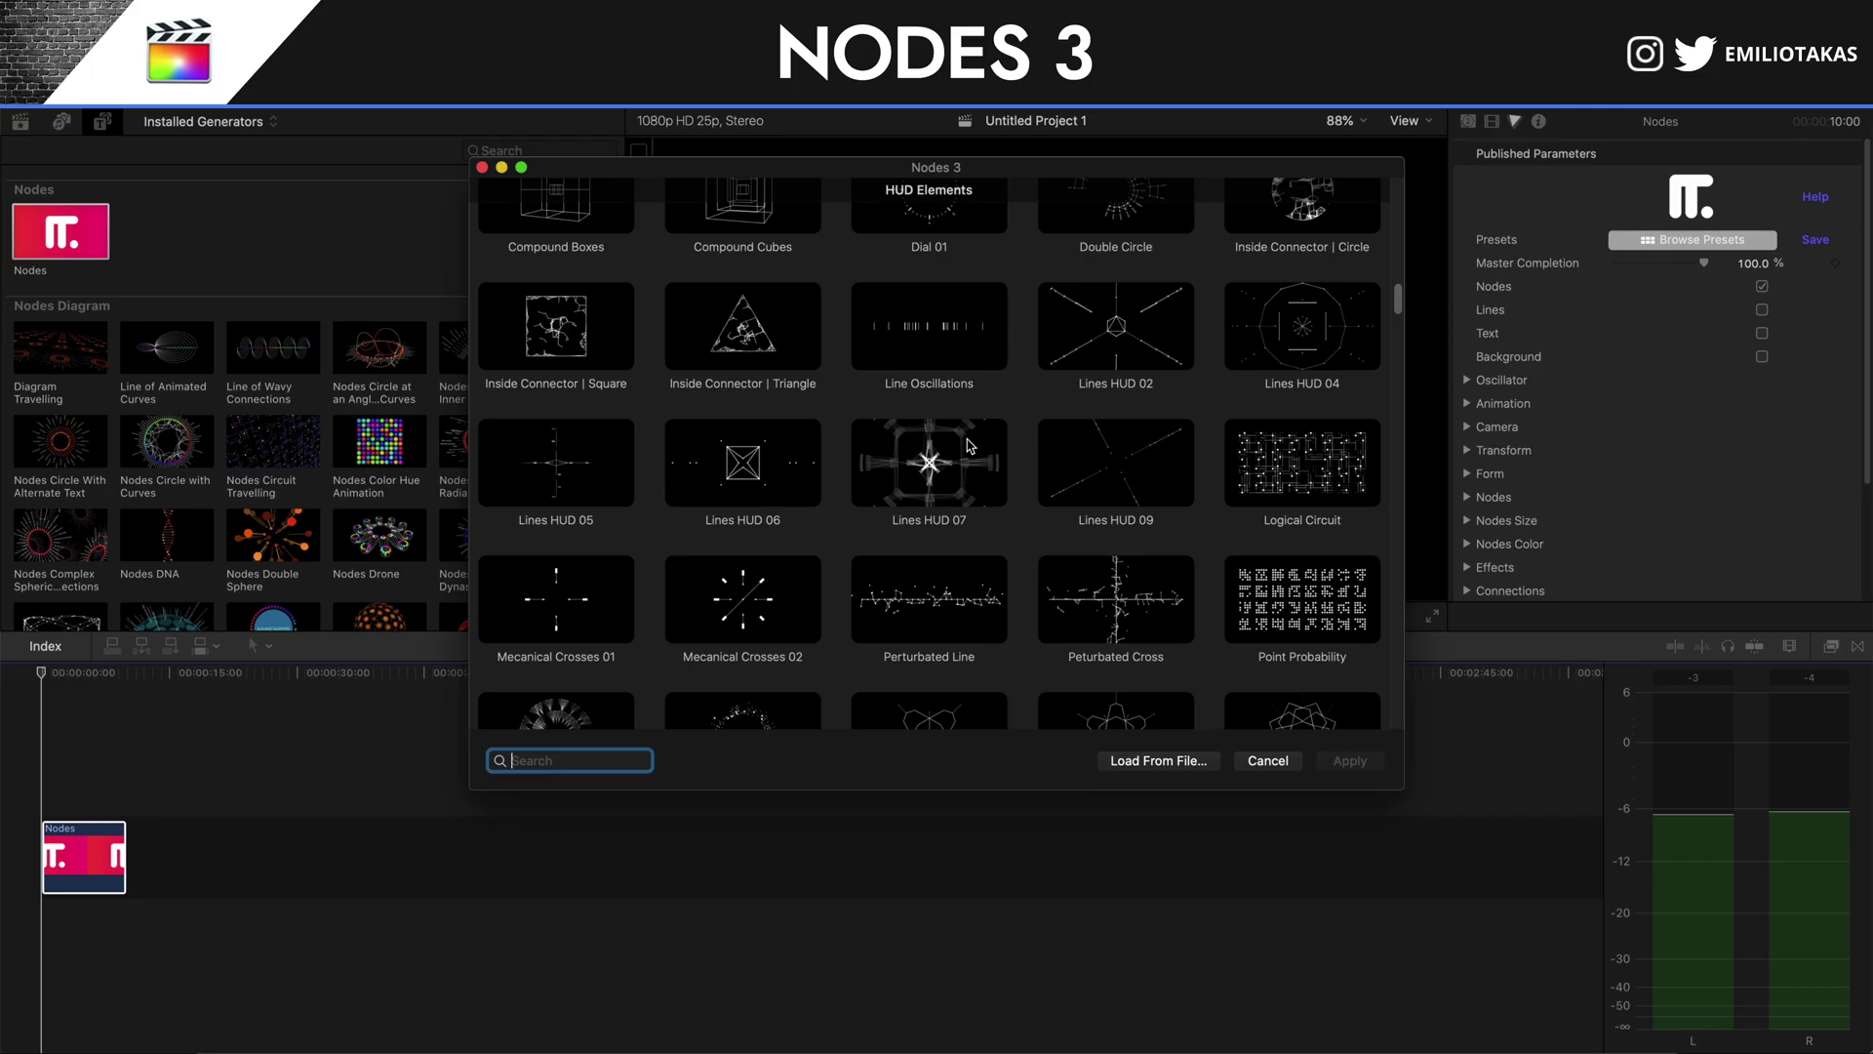
pyautogui.scroll(-10, 968, 446)
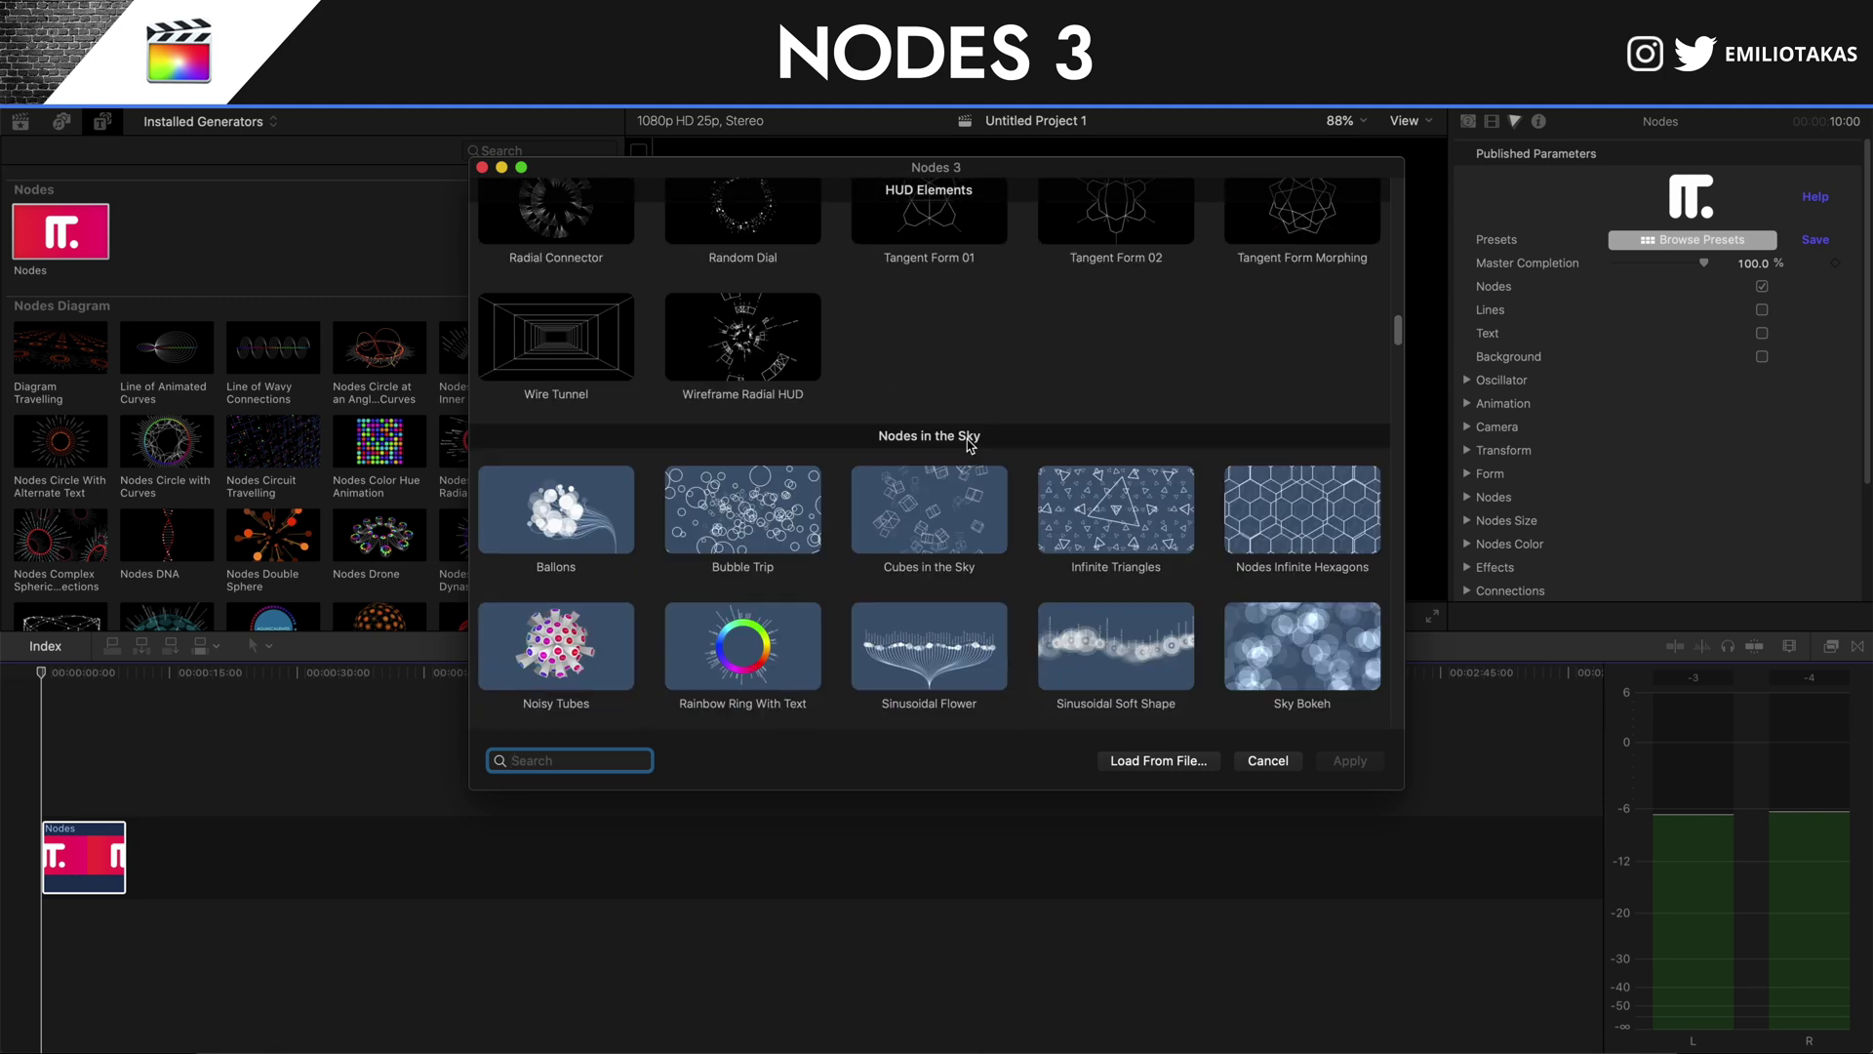
pyautogui.scroll(-4, 969, 446)
pyautogui.scroll(1, 969, 446)
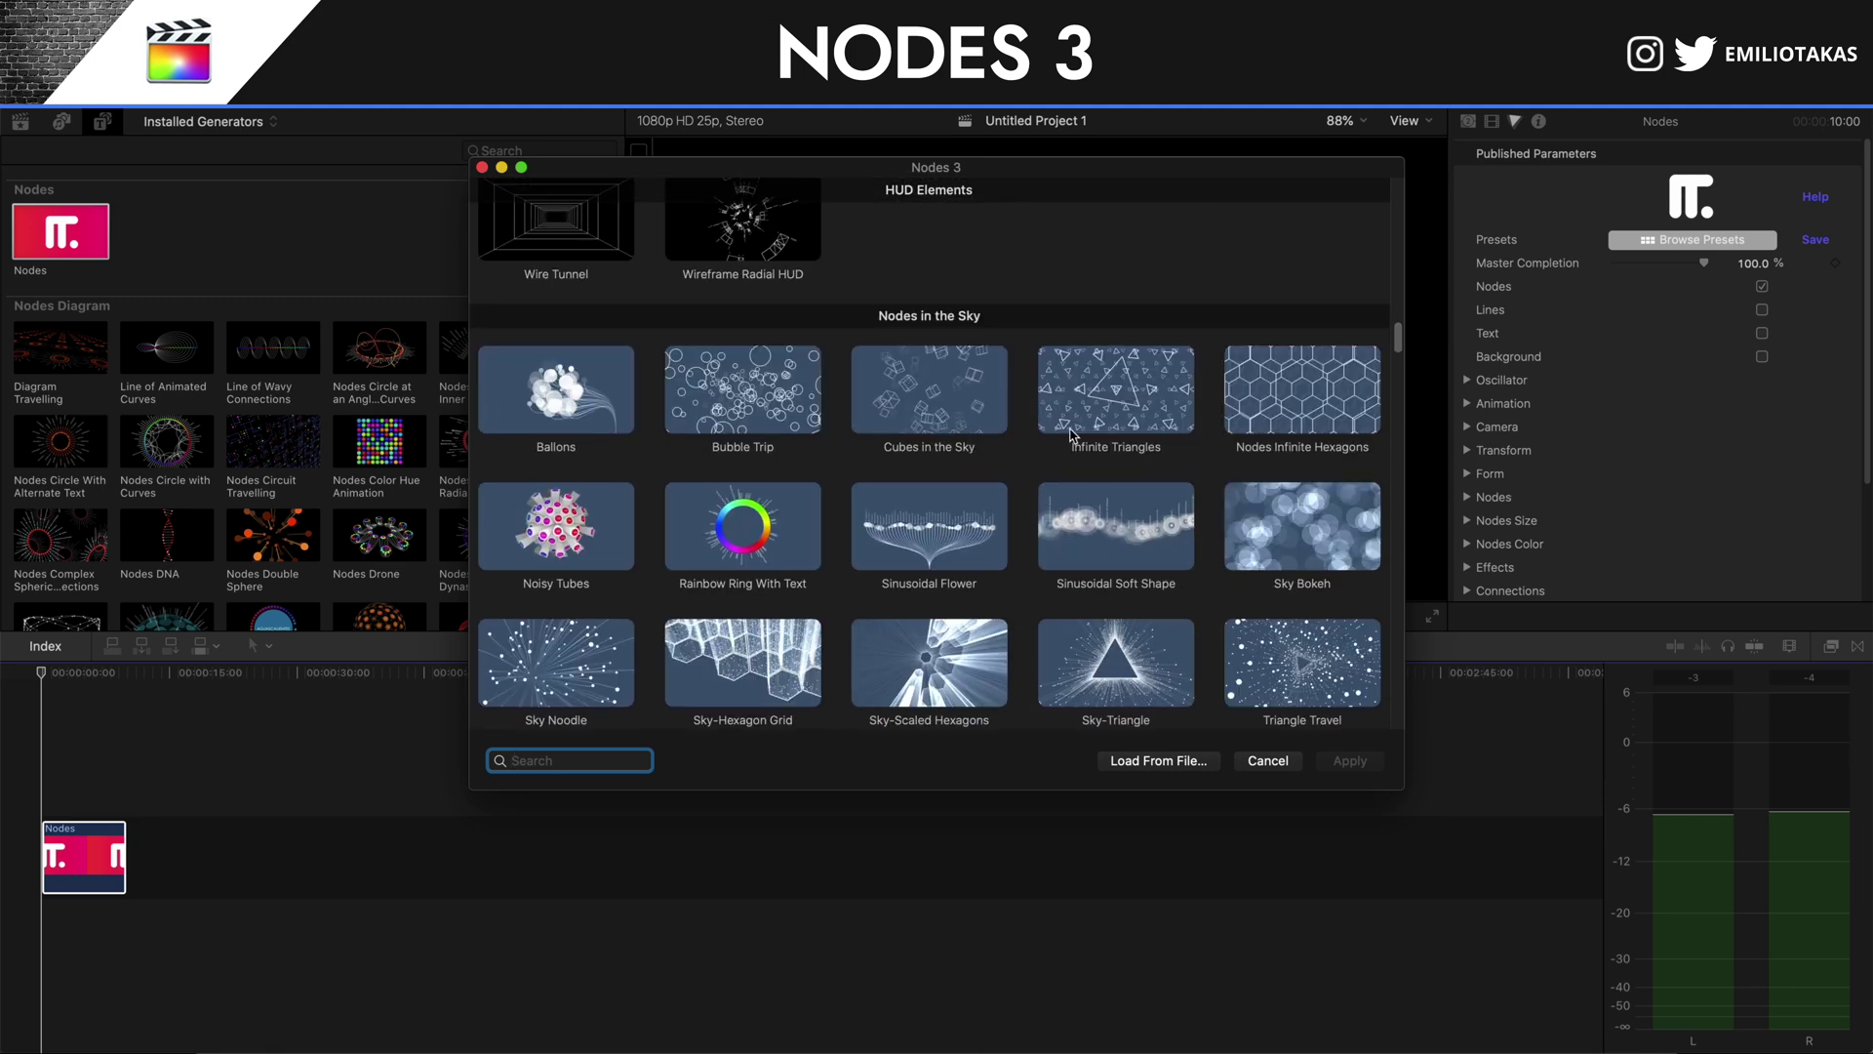
pyautogui.scroll(-8, 1070, 436)
pyautogui.scroll(15, 1083, 444)
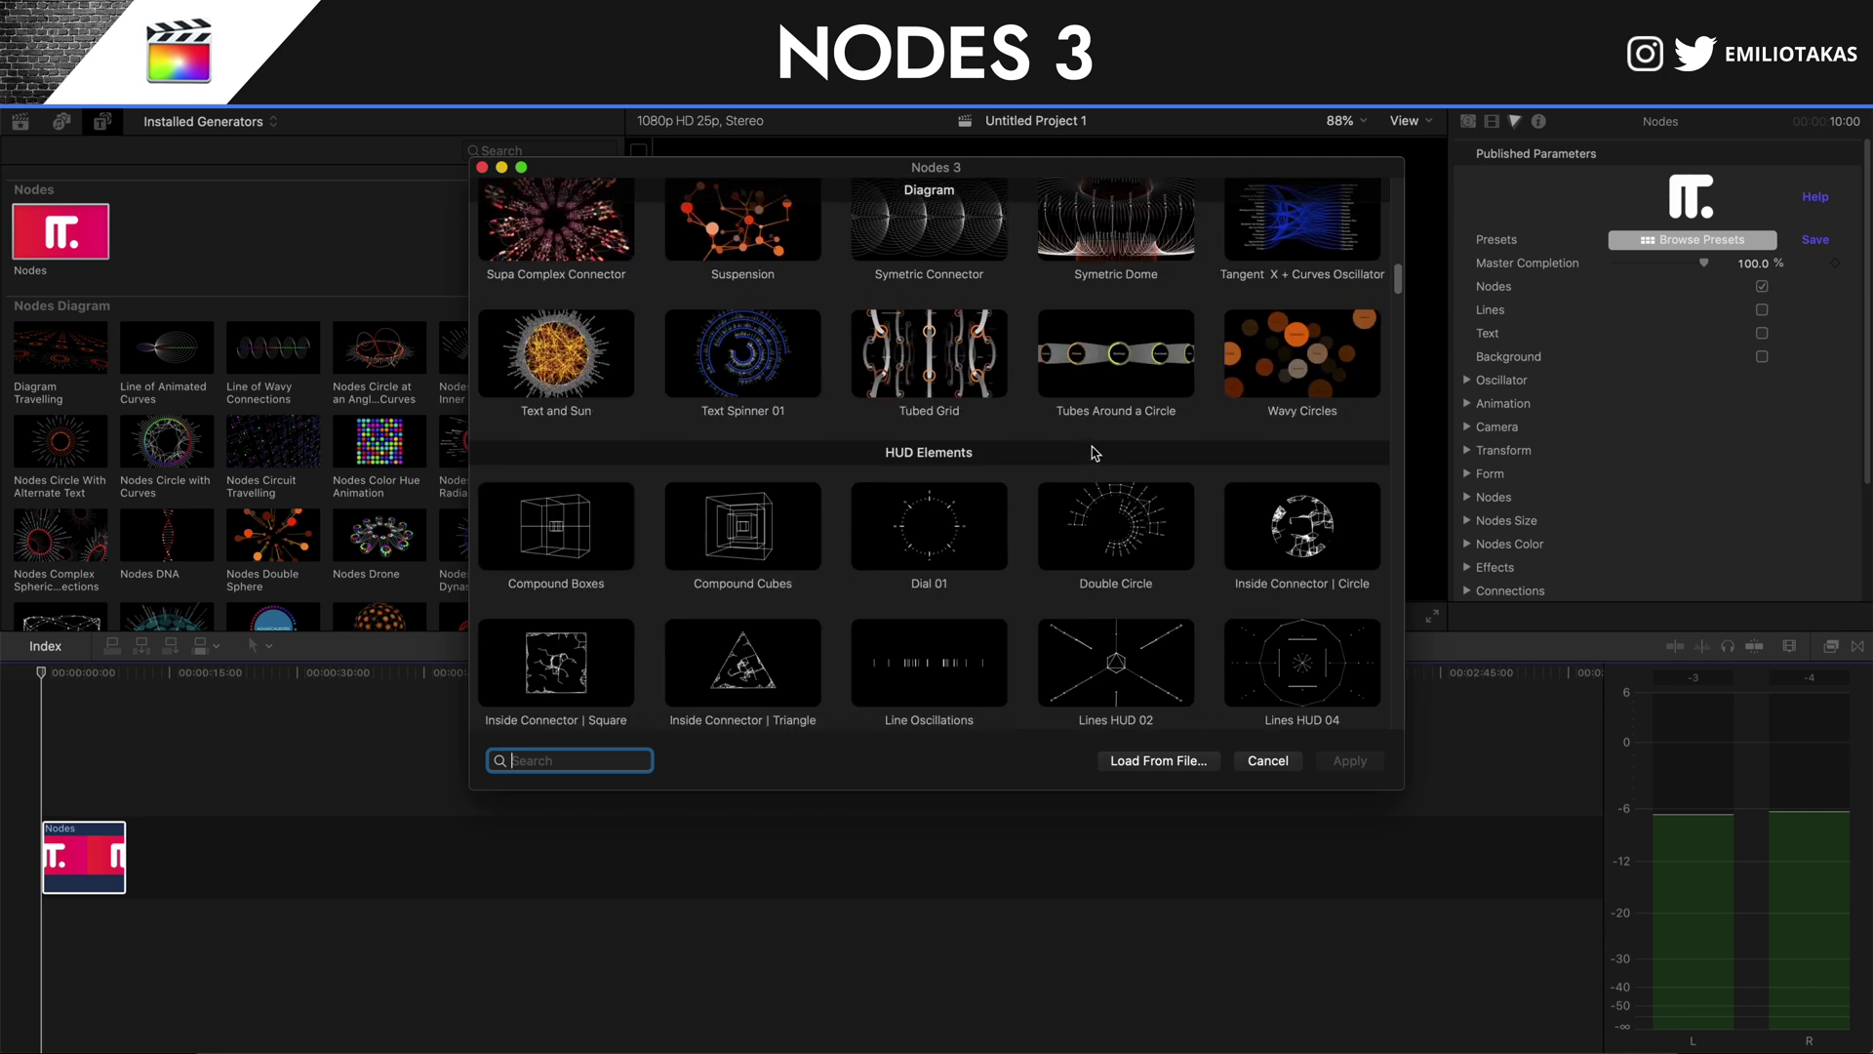
# Apply the Compound Cubes preset from HUD Elements to the Nodes clip.
pyautogui.click(955, 520)
pyautogui.click(775, 539)
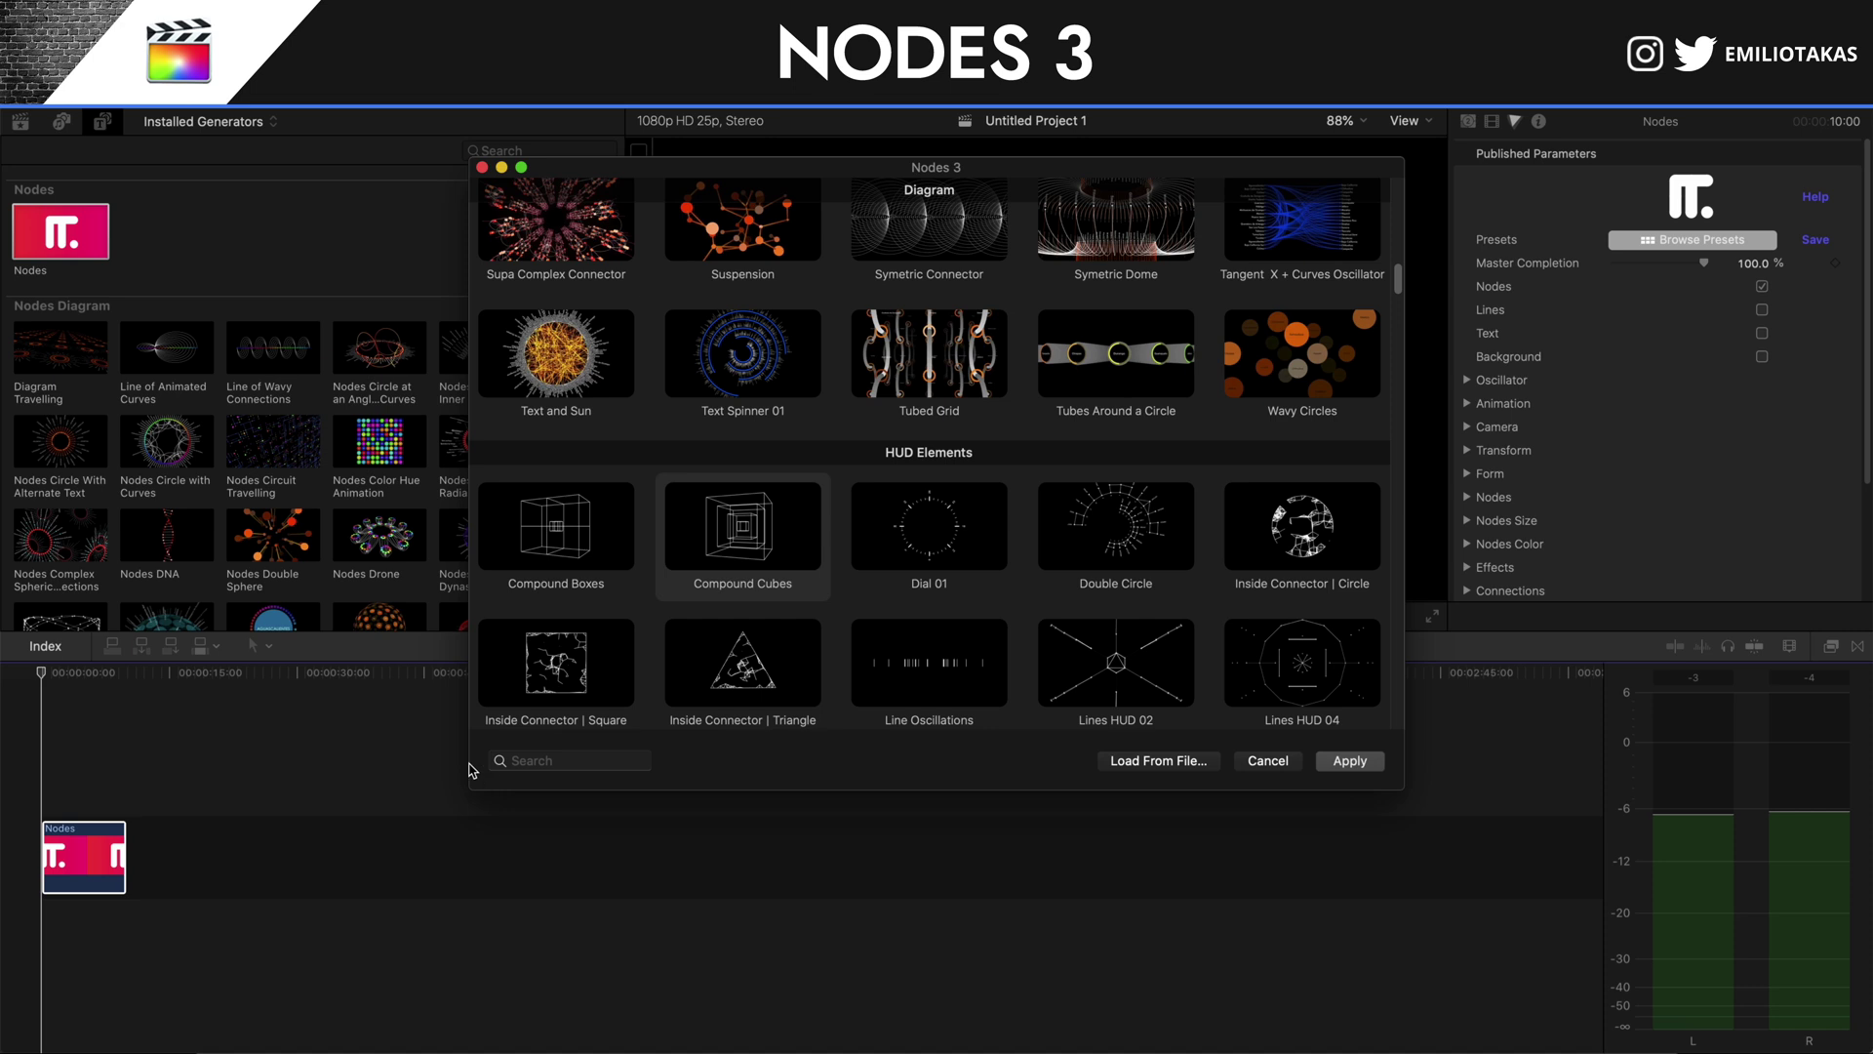
pyautogui.press('Return')
# Play the Nodes clip from its start to preview the cubes animation, stop playback and select the clip.
pyautogui.click(54, 803)
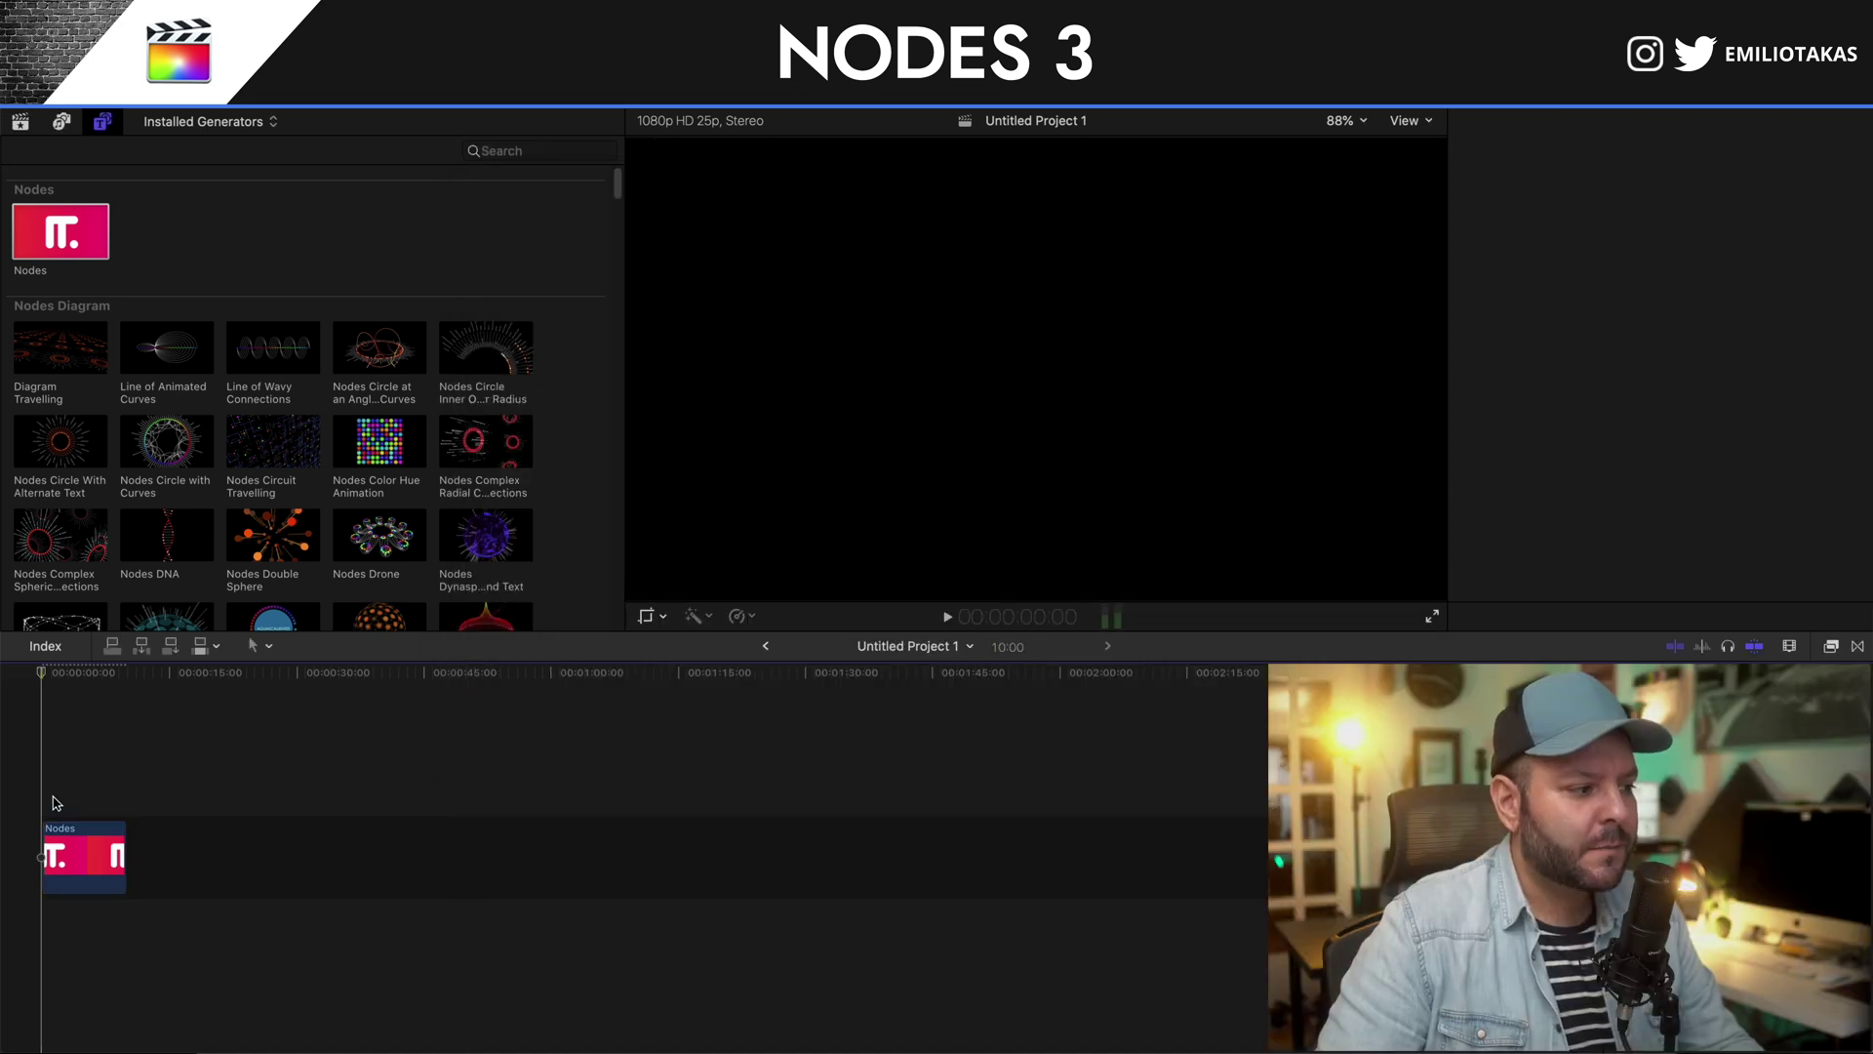
pyautogui.press('space')
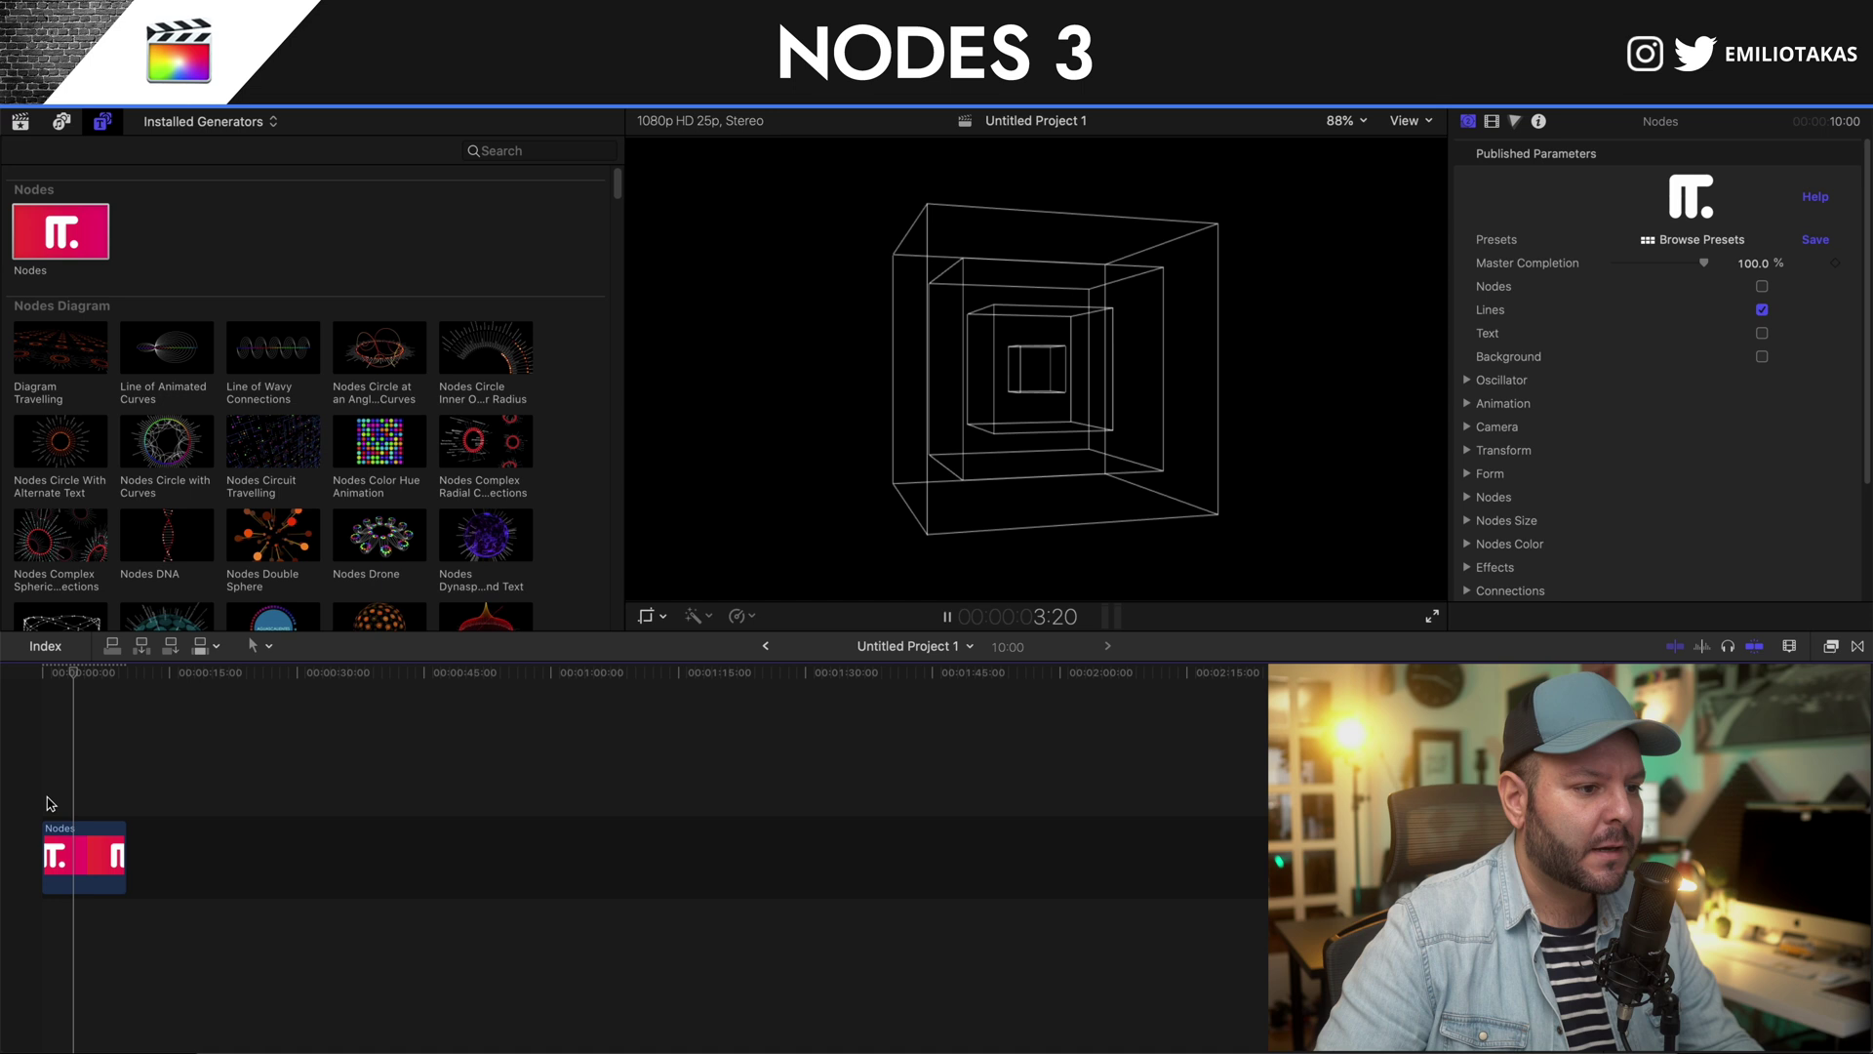
pyautogui.click(59, 849)
pyautogui.press('space')
# Enable Nodes and Text for the Nodes clip, and switch its Background on and off again.
pyautogui.scroll(-1, 1602, 310)
pyautogui.scroll(-1, 1602, 311)
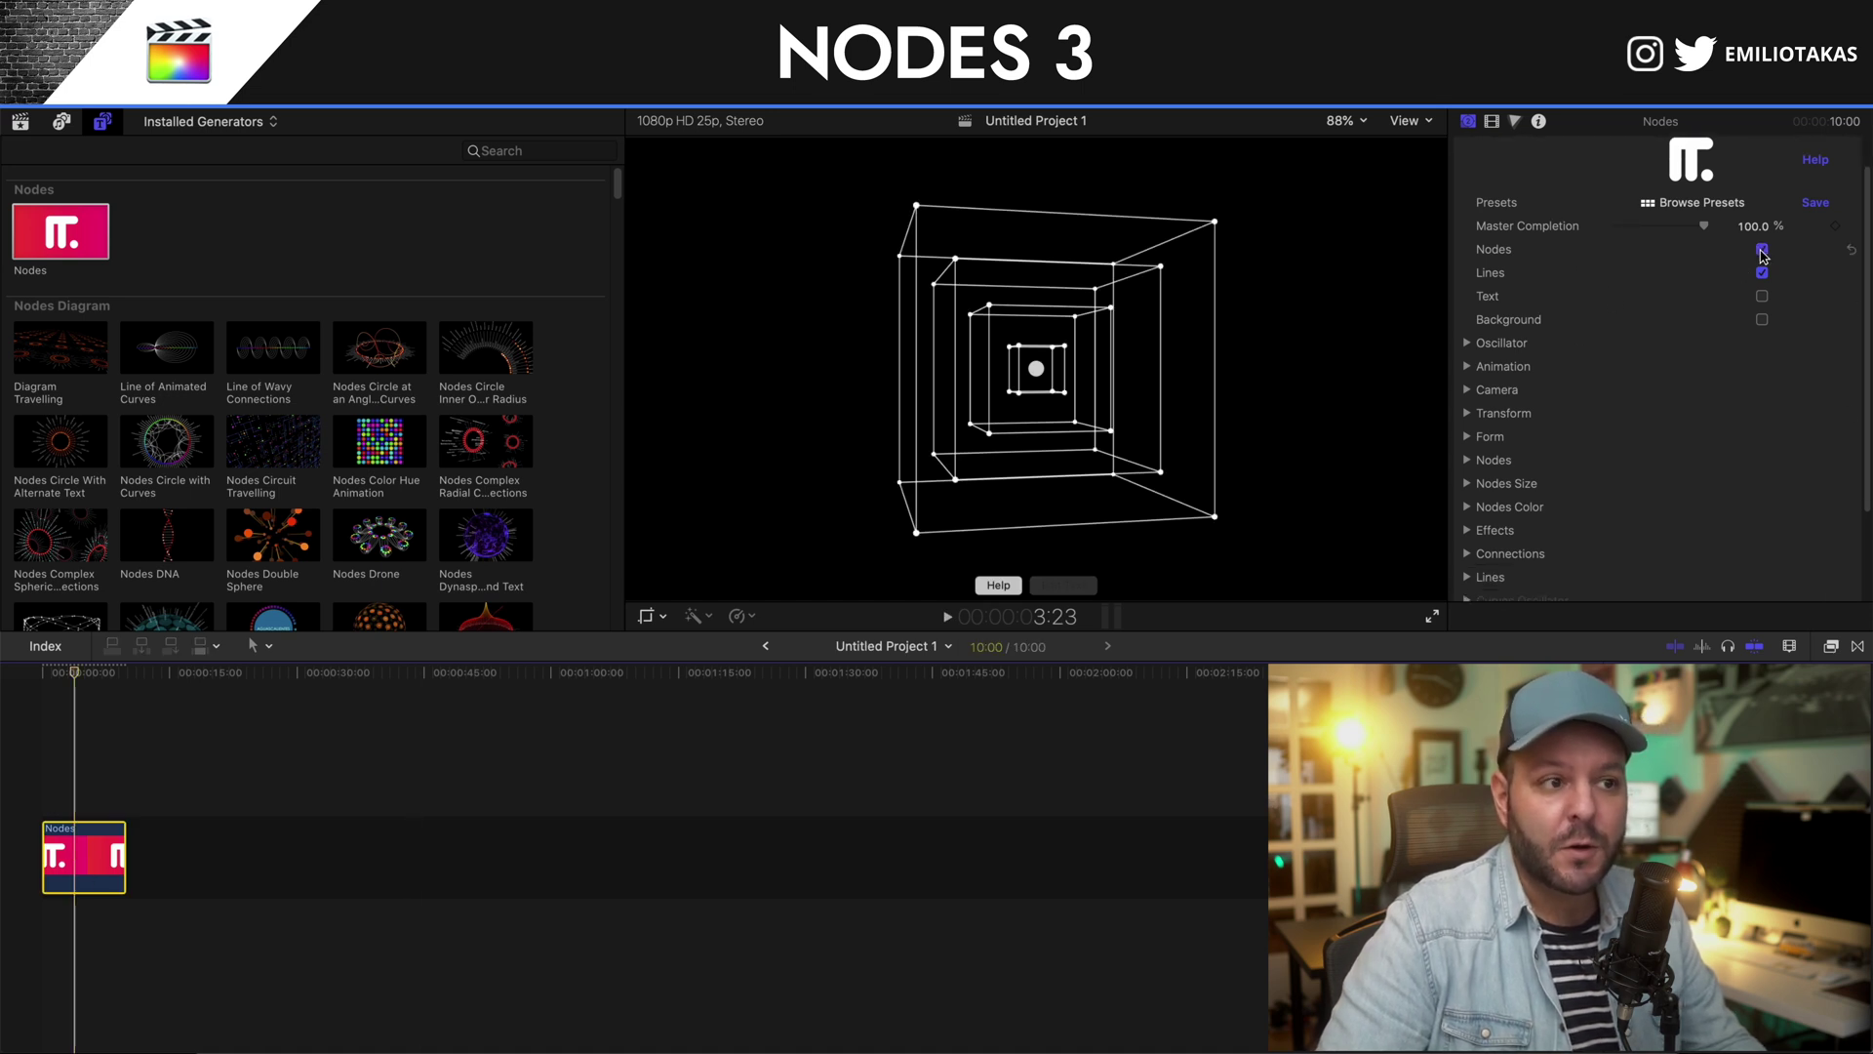
pyautogui.click(1764, 297)
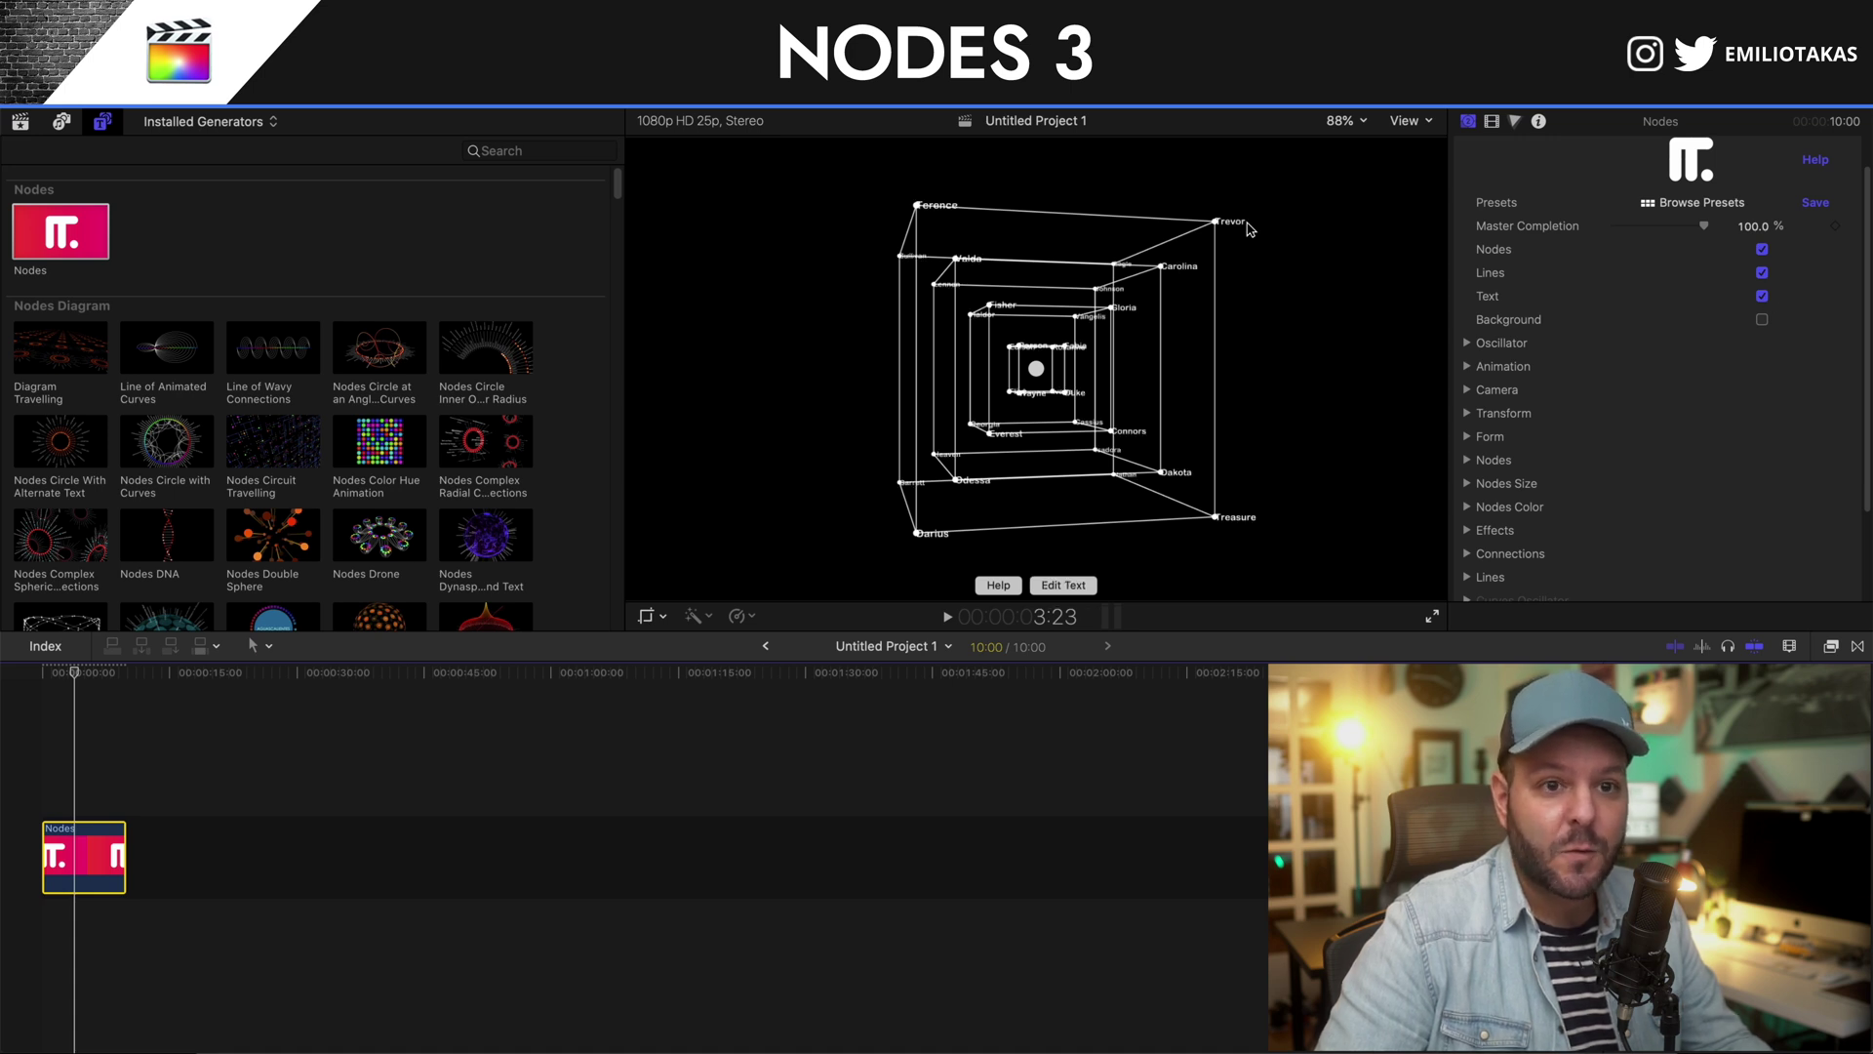
pyautogui.click(1762, 320)
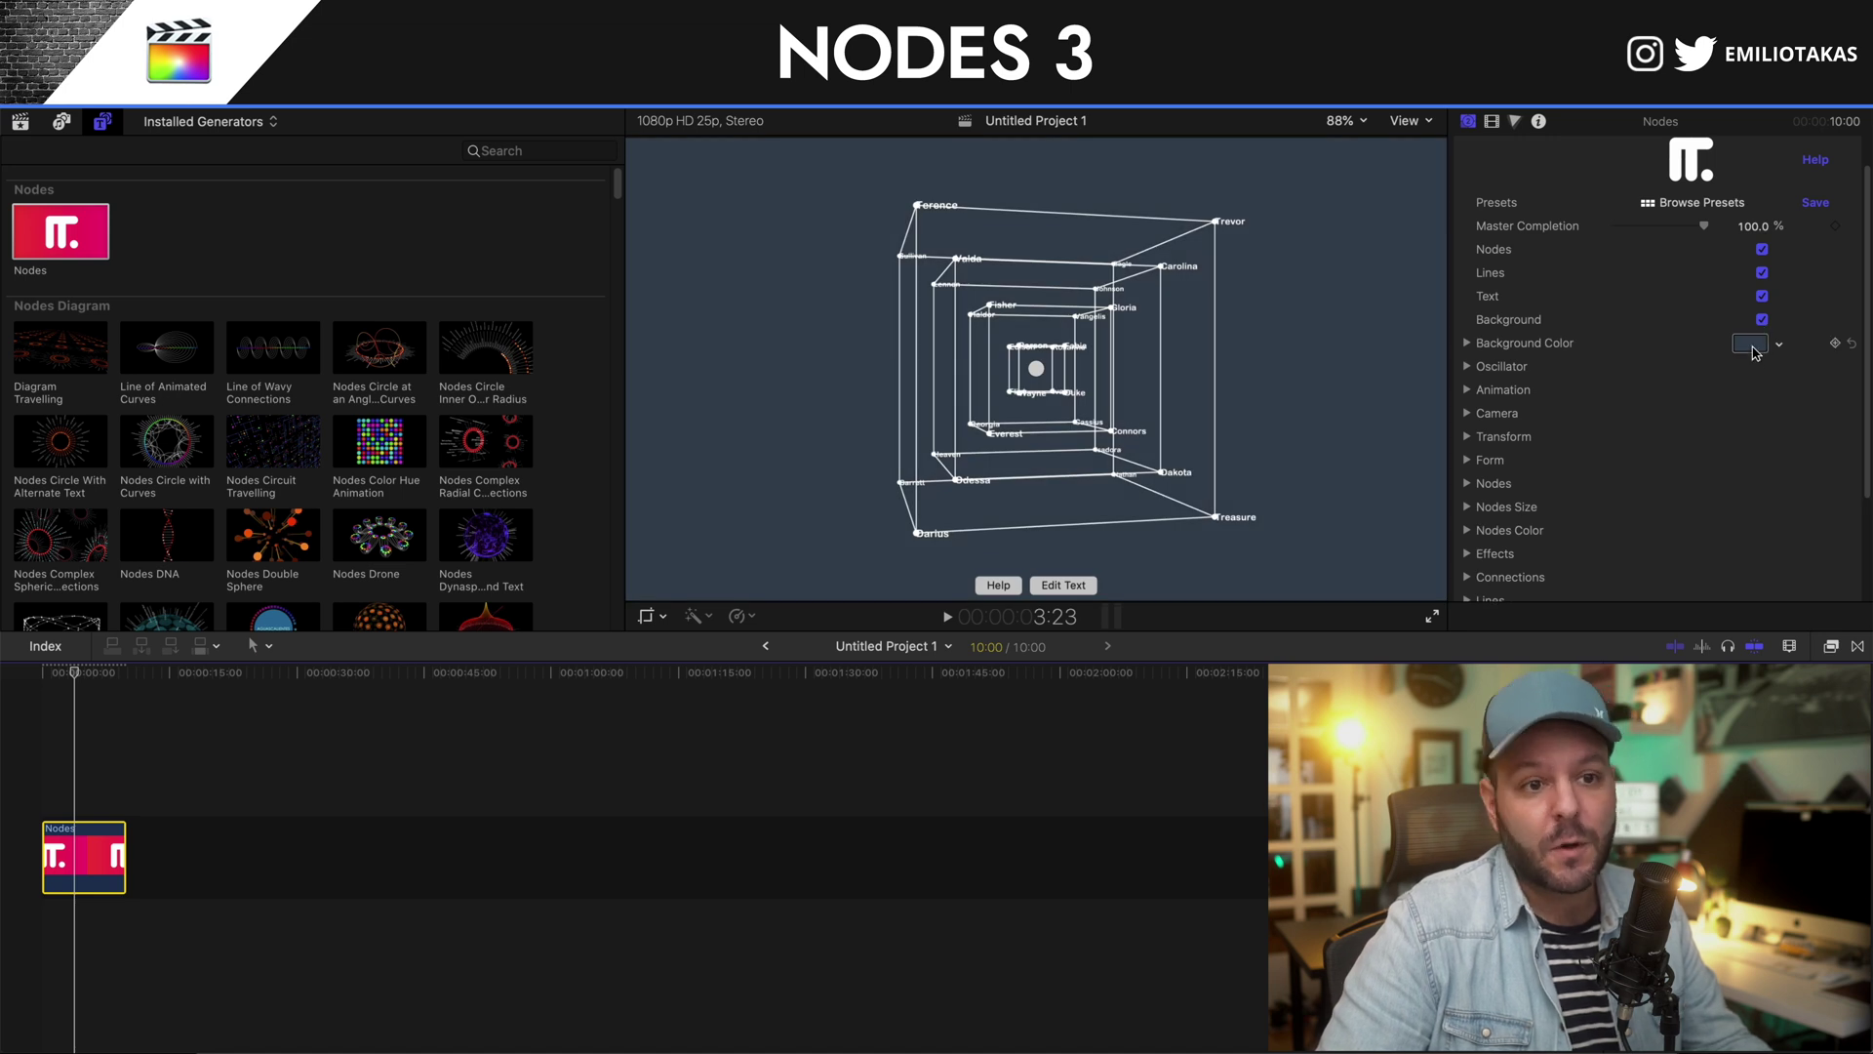
pyautogui.click(1762, 320)
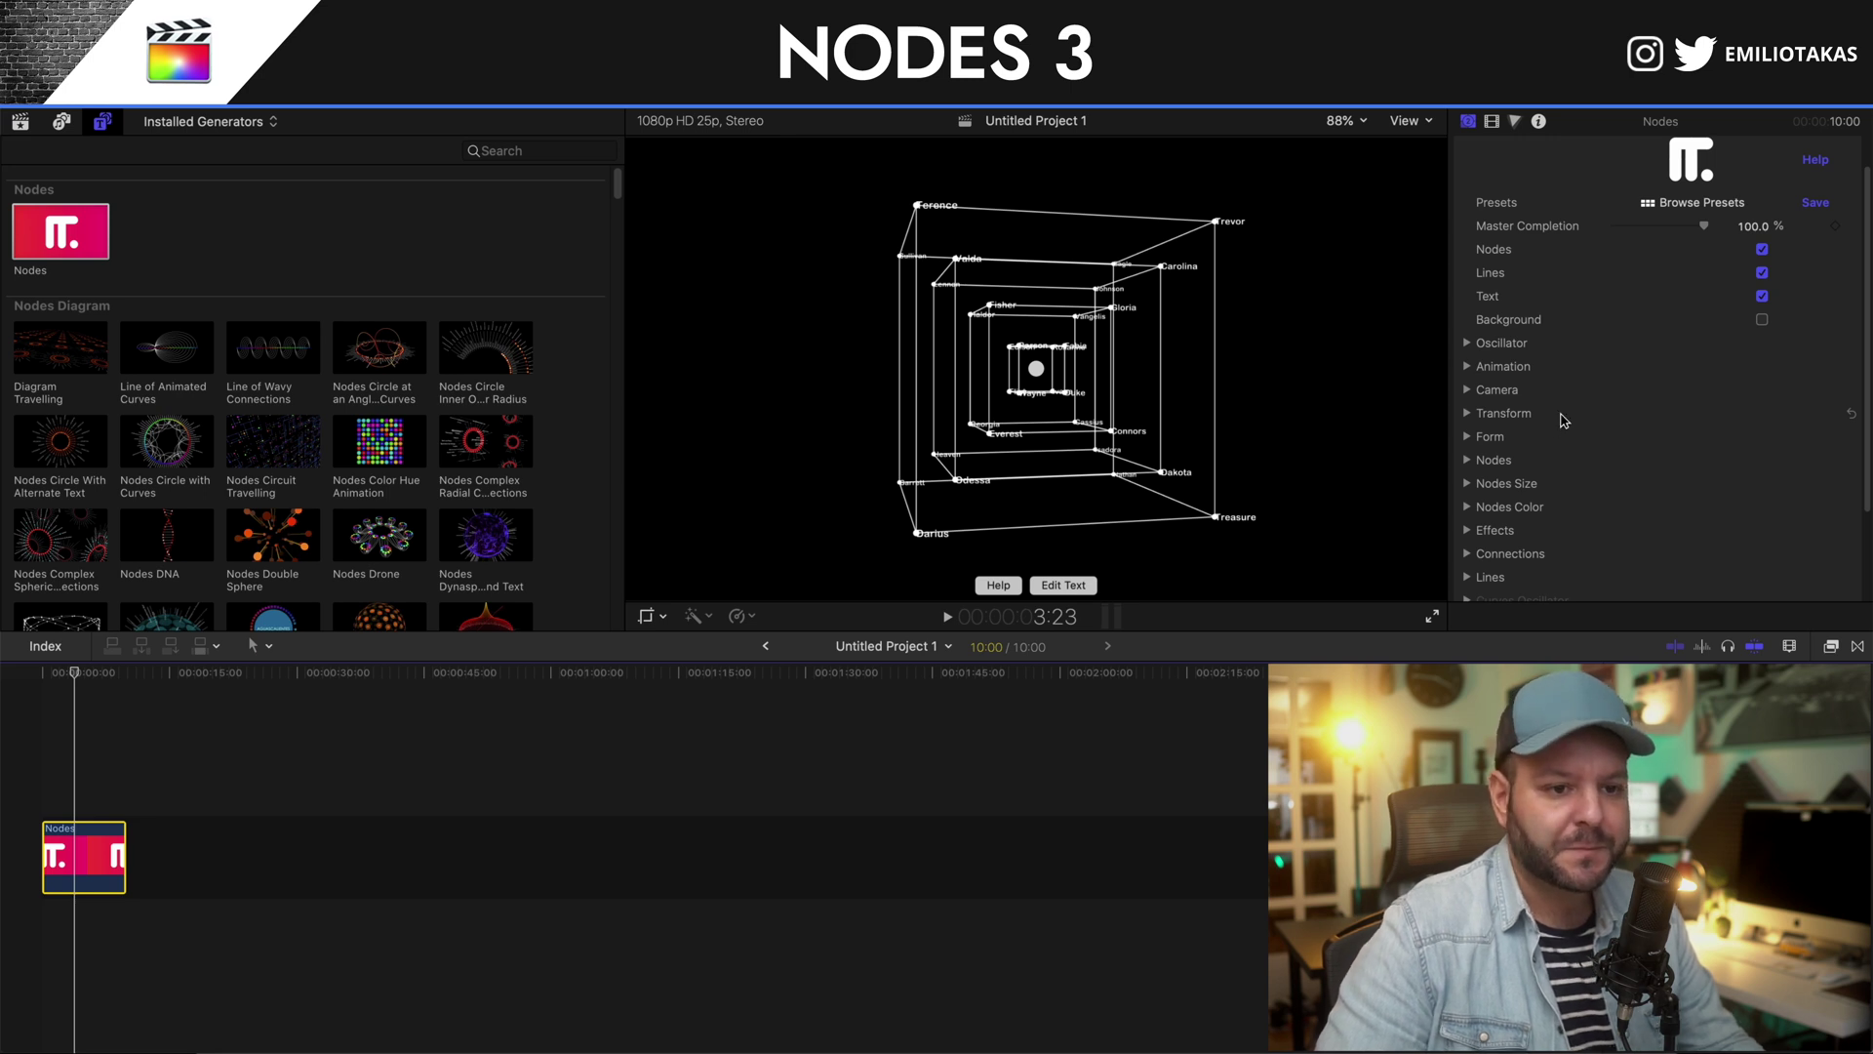
# Browse the installed Nodes generators from Nodes Diagram down to Nodes Text - Flat, skimming the Diagram Travelling preview.
pyautogui.scroll(1, 1463, 370)
pyautogui.scroll(-2, 80, 341)
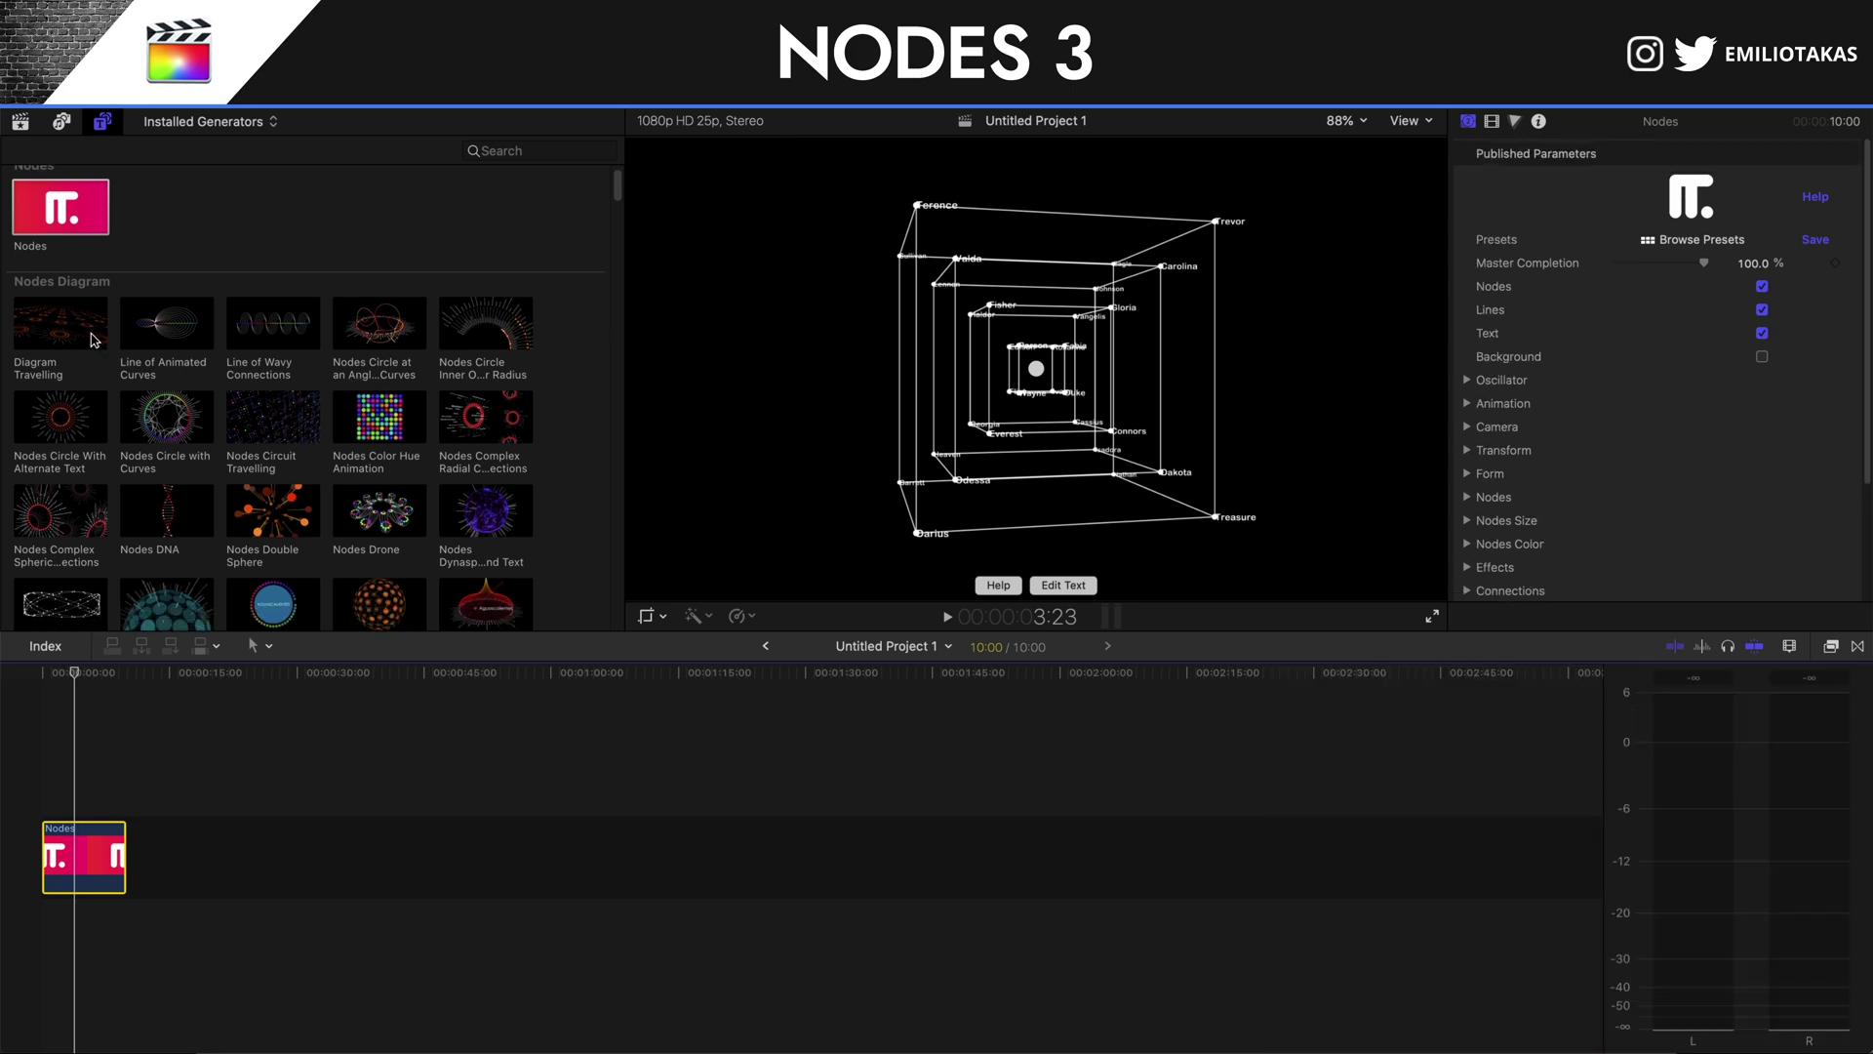
pyautogui.click(80, 337)
pyautogui.scroll(2, 80, 337)
pyautogui.click(85, 346)
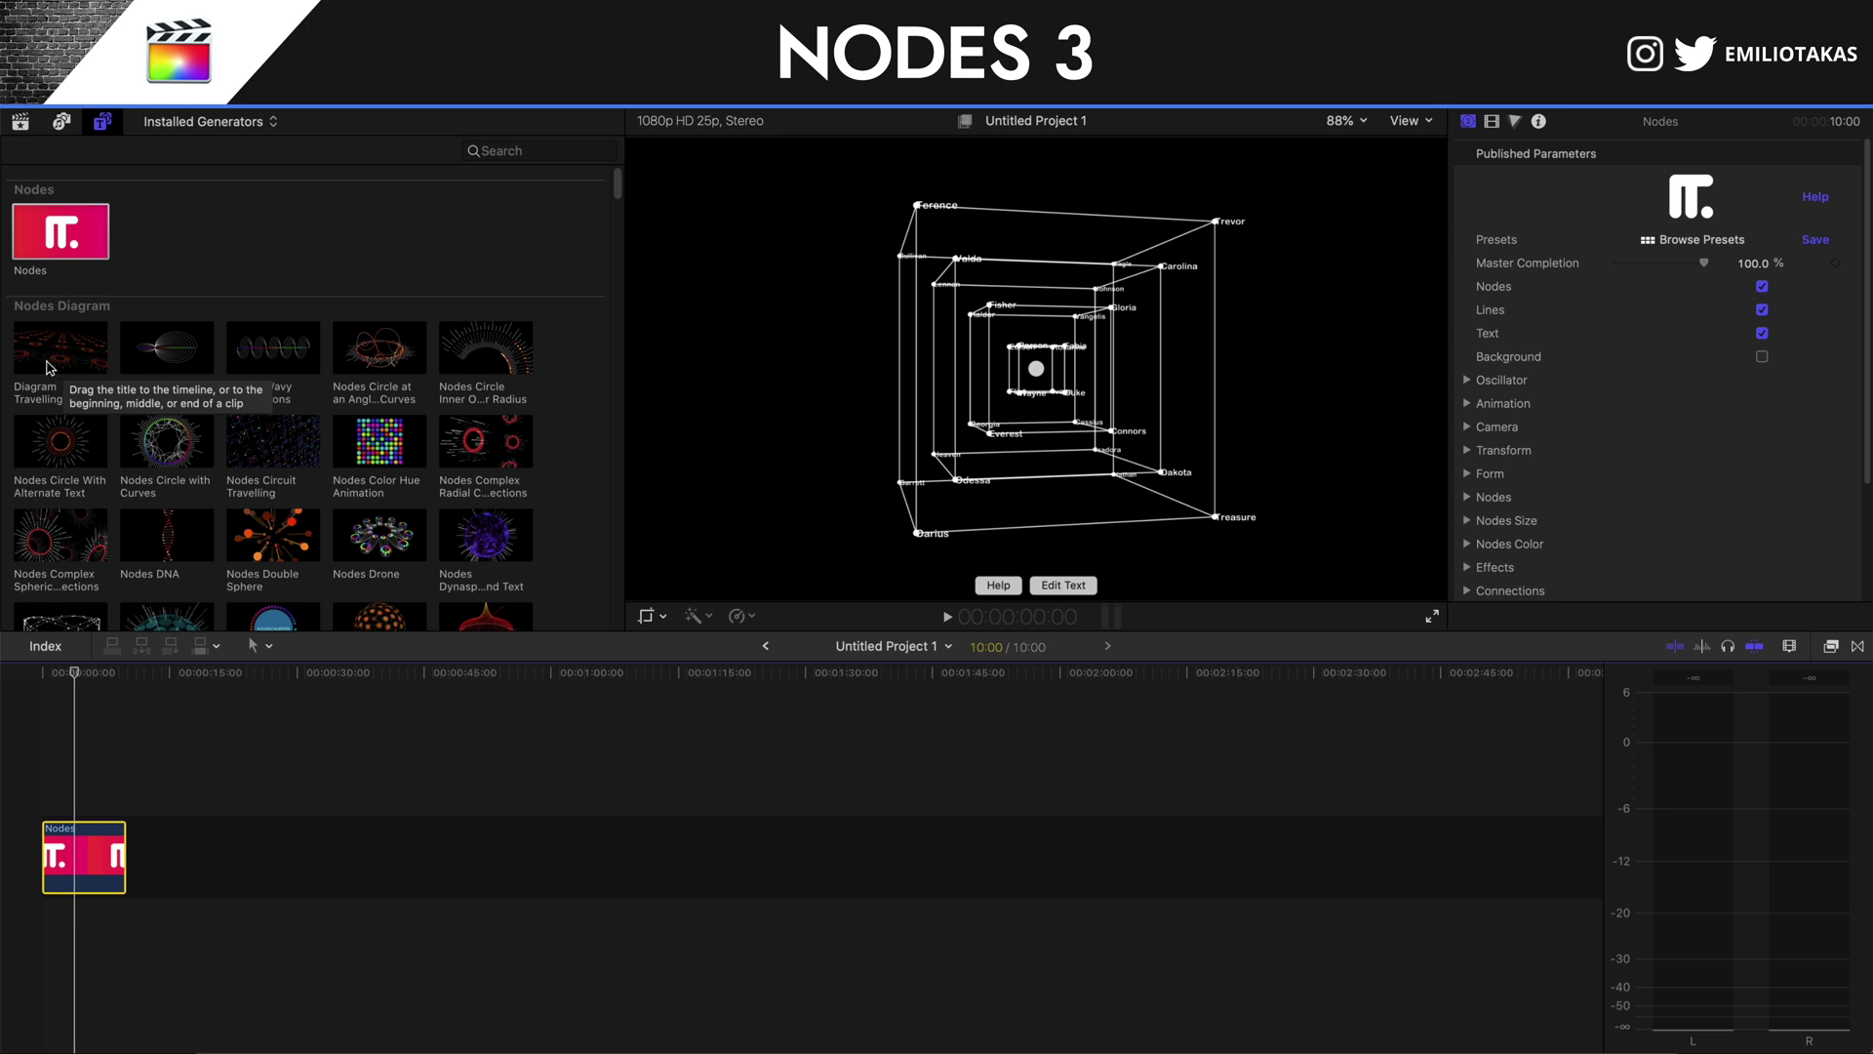
pyautogui.scroll(-10, 46, 367)
pyautogui.scroll(-15, 211, 417)
pyautogui.scroll(-15, 210, 417)
pyautogui.scroll(-15, 211, 417)
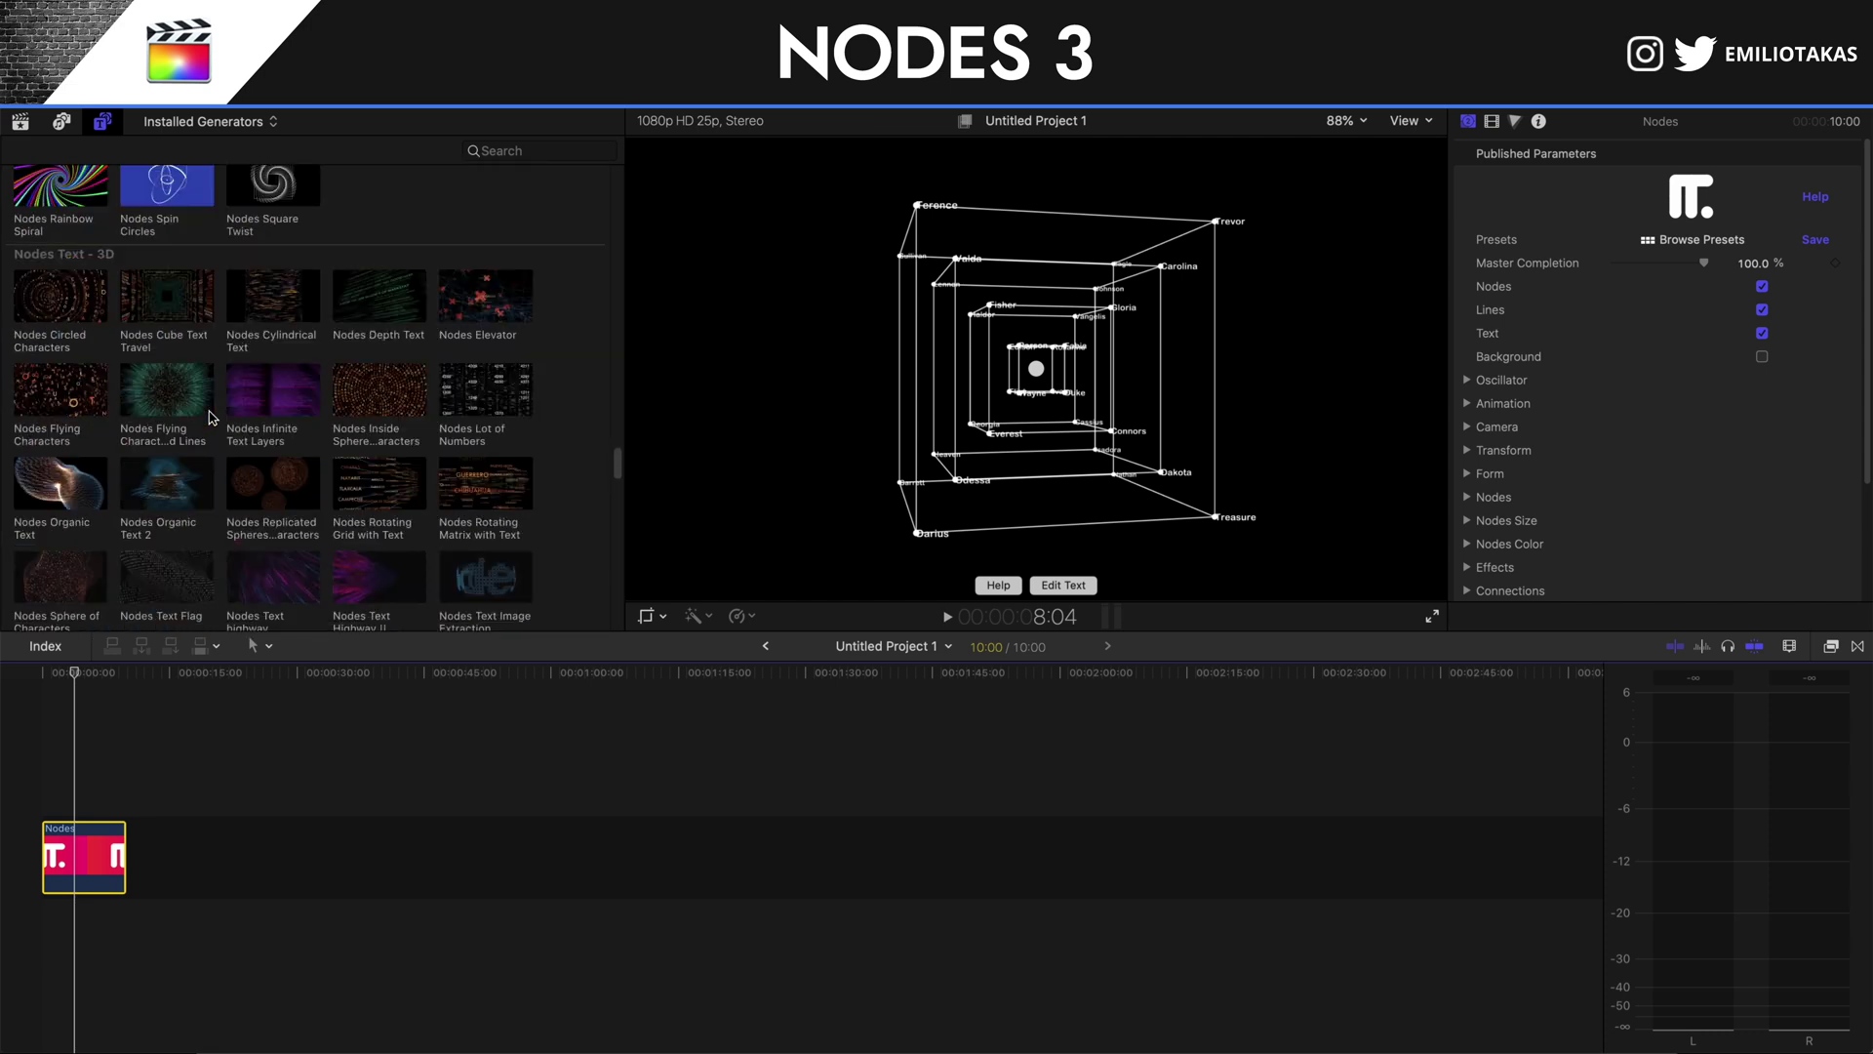
pyautogui.scroll(-4, 212, 418)
pyautogui.scroll(-6, 209, 418)
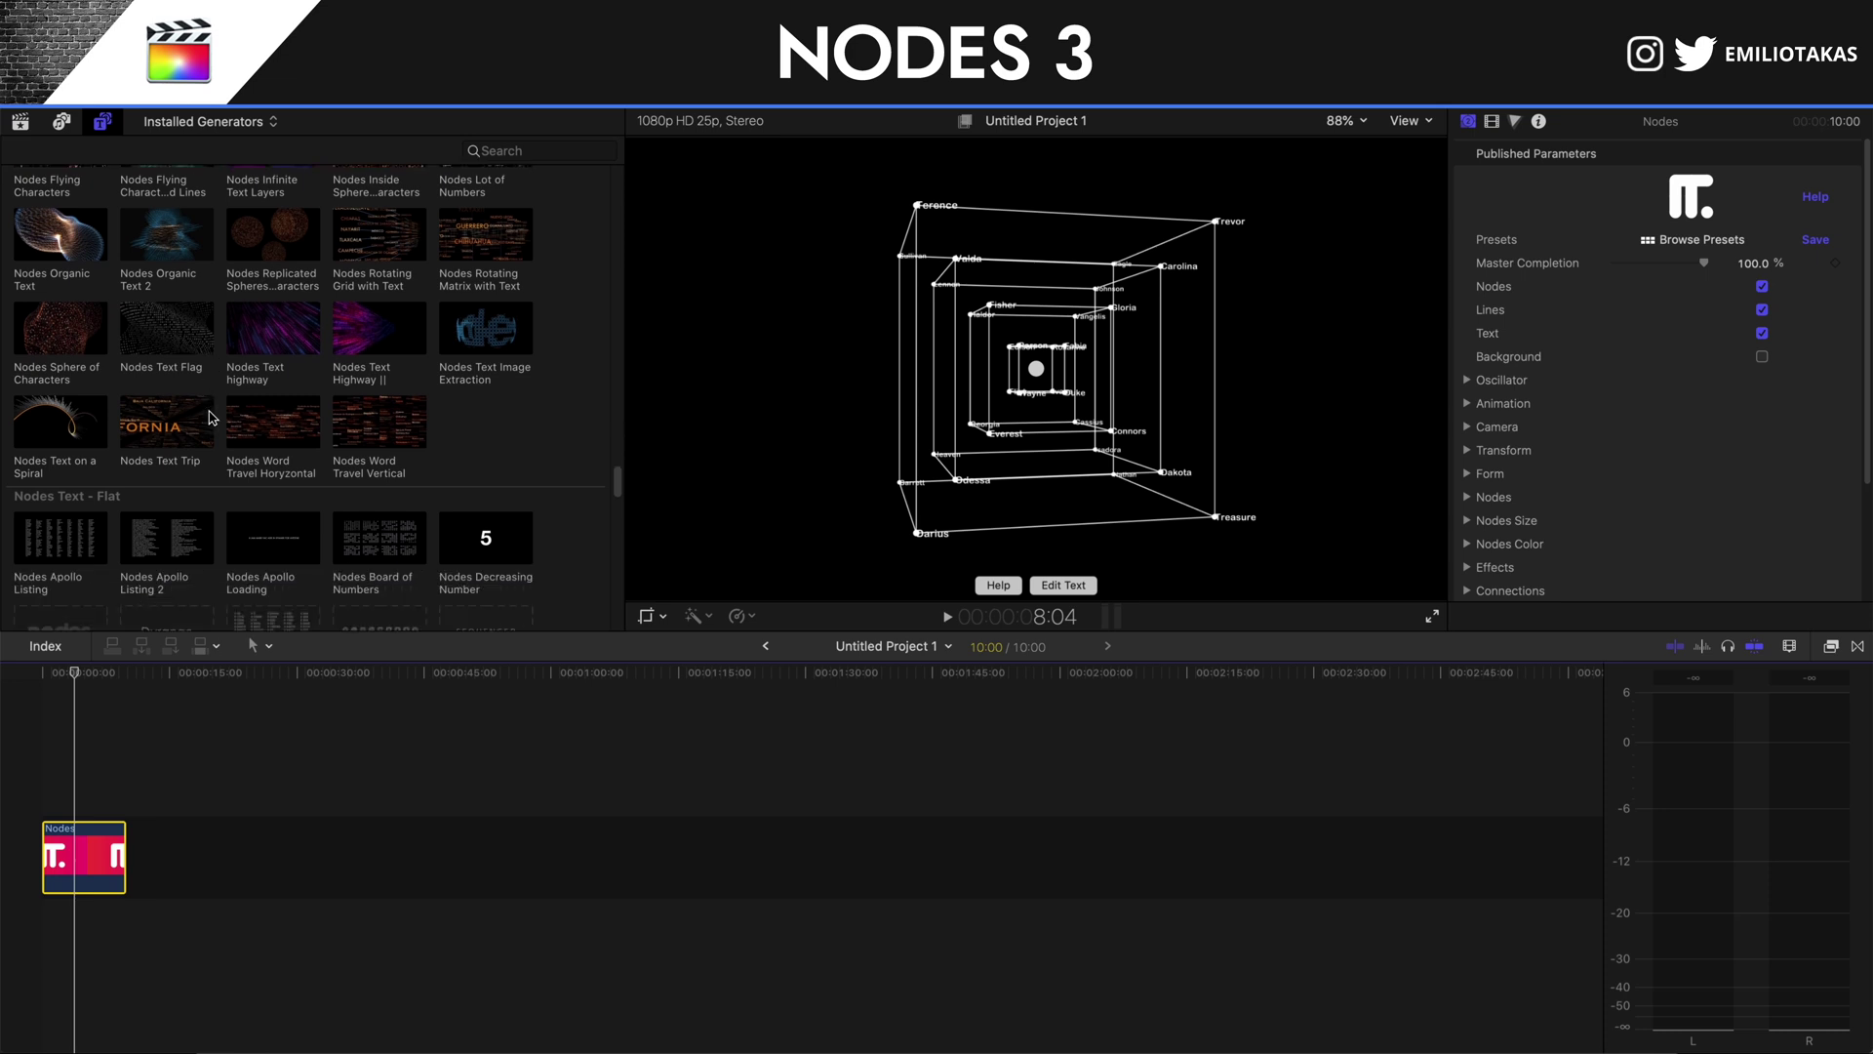
pyautogui.scroll(-2, 211, 418)
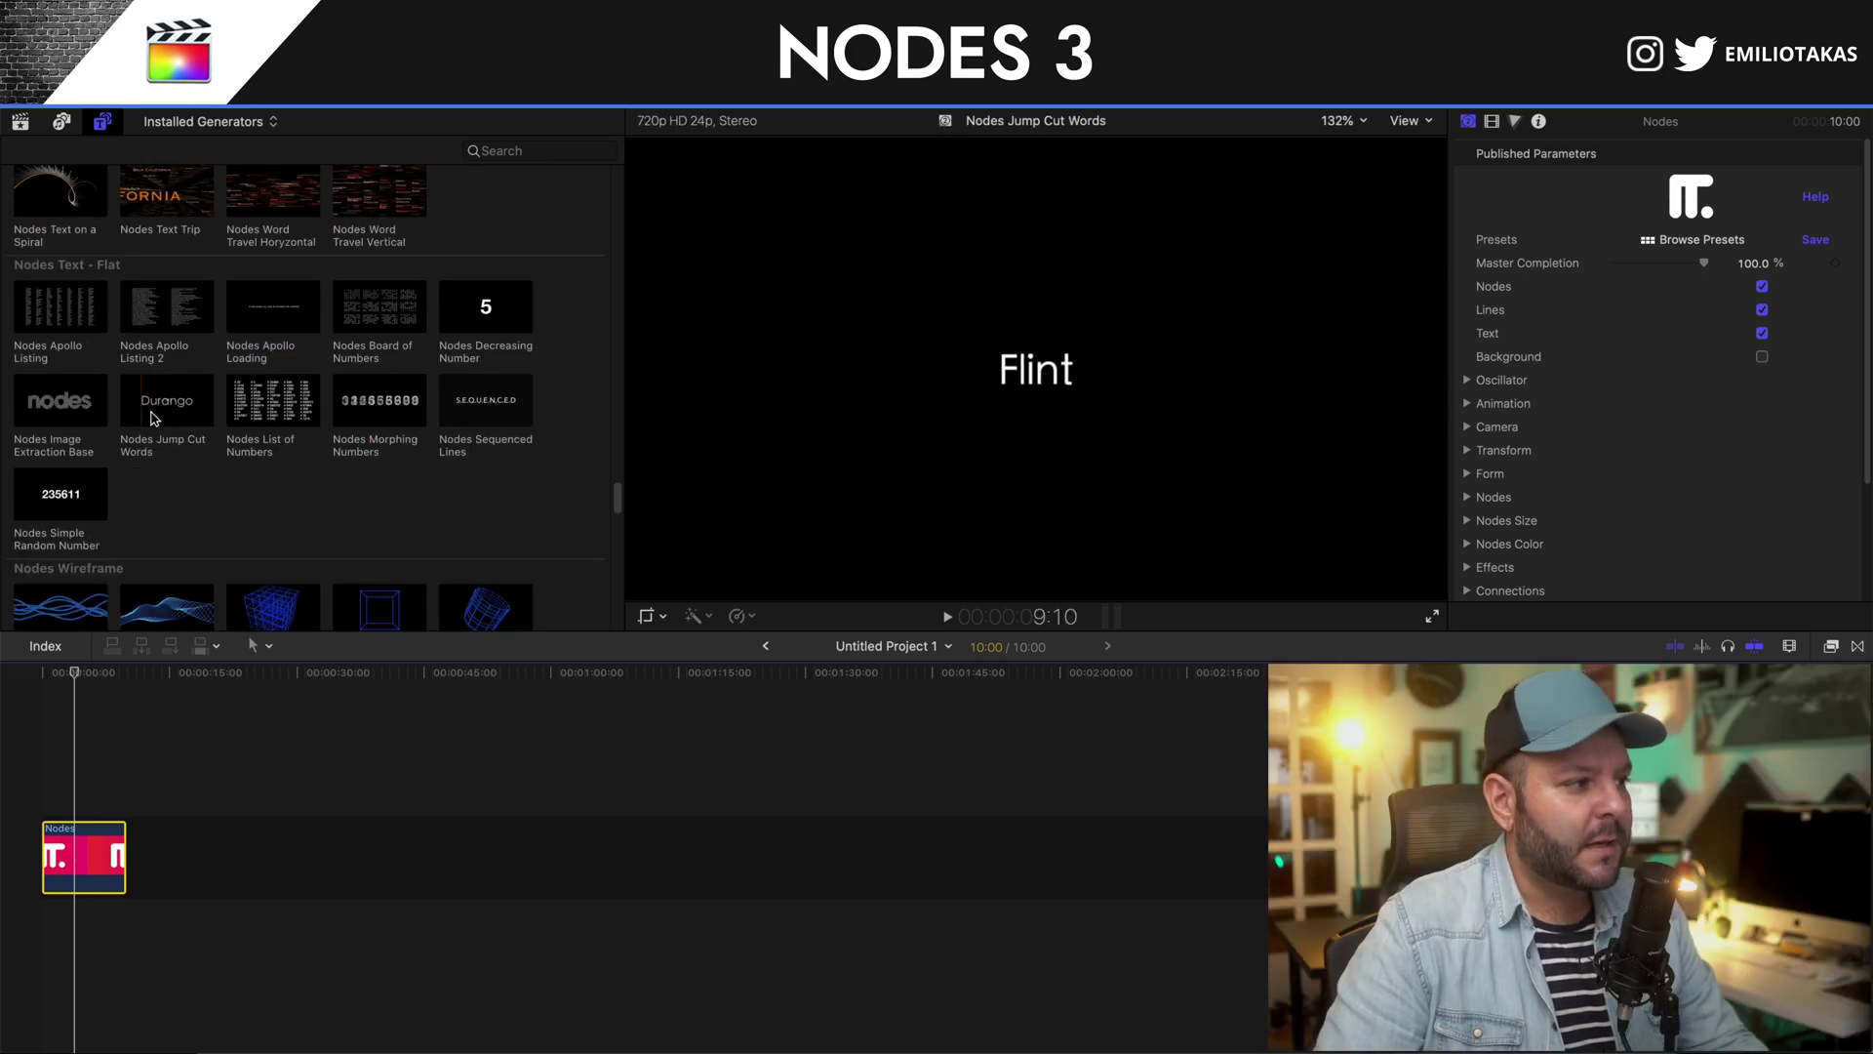
# Add the Nodes Jump Cut Words generator after the Nodes clip and move the playhead to its start.
pyautogui.click(251, 514)
pyautogui.moveTo(173, 411); pyautogui.dragTo(137, 810)
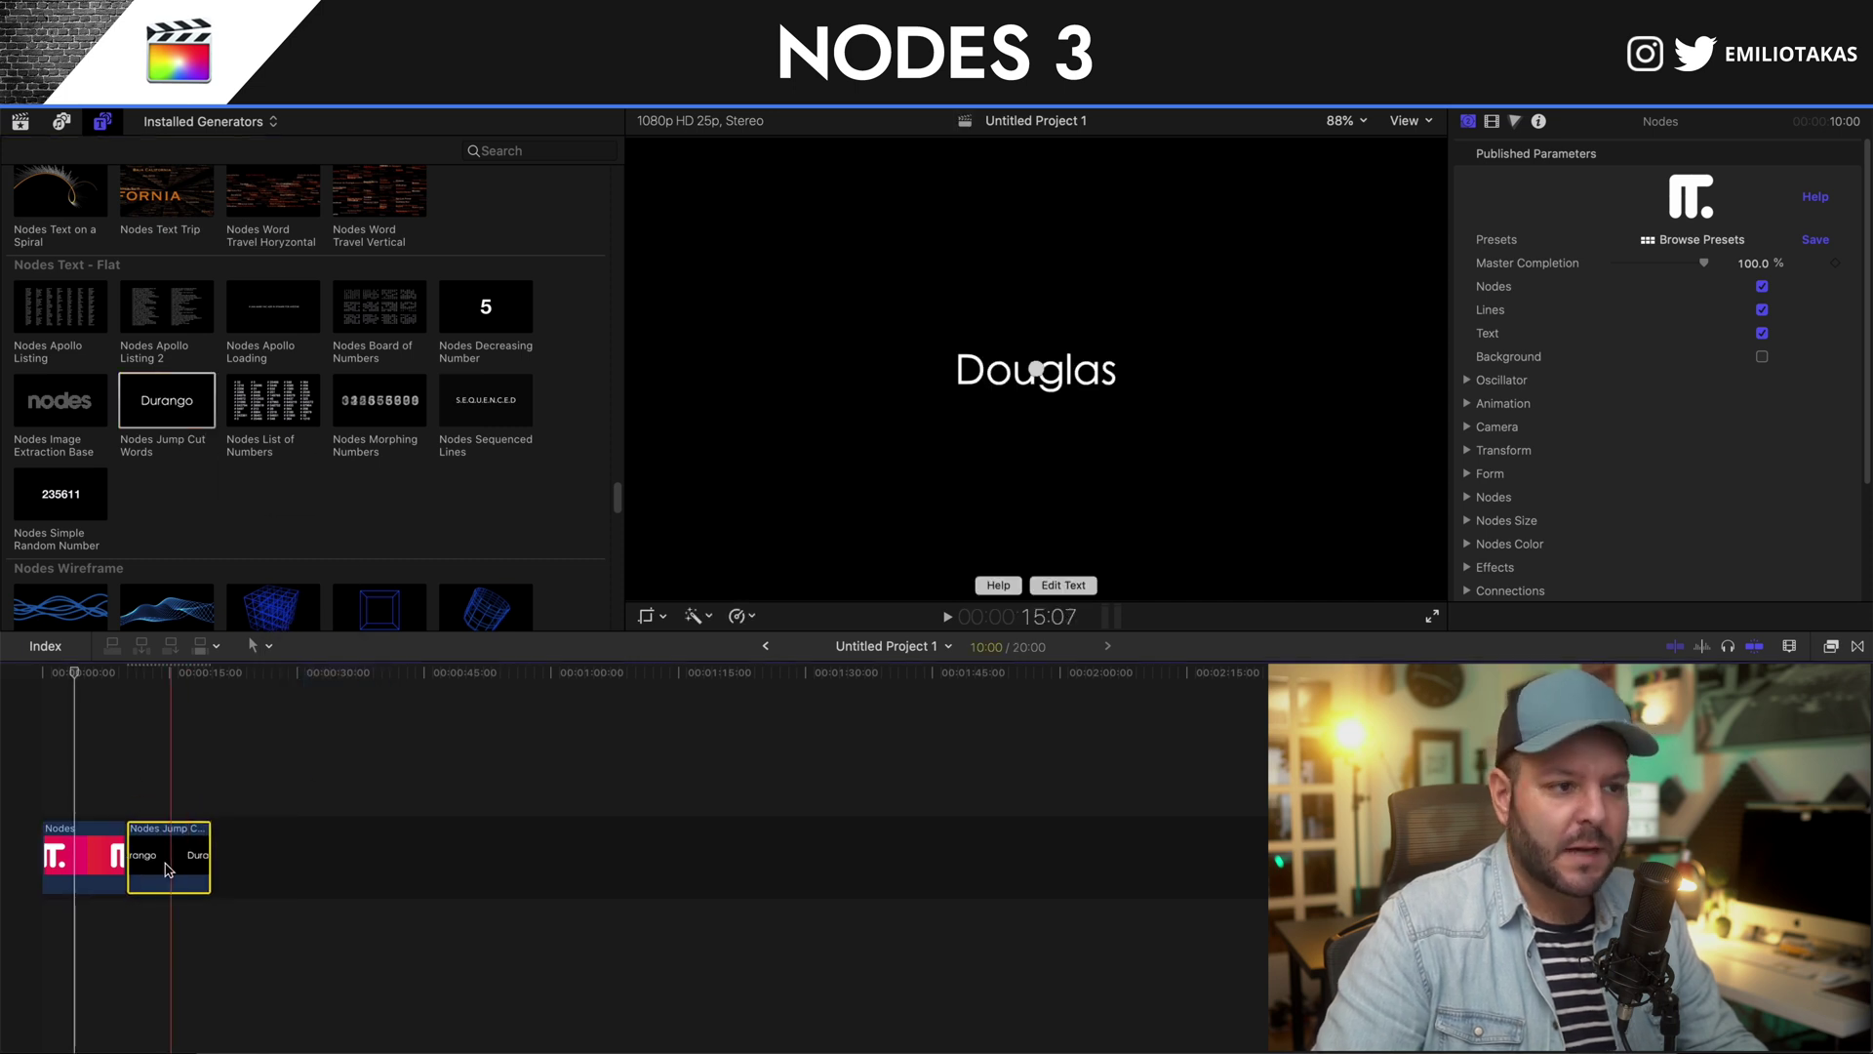
pyautogui.press('Down')
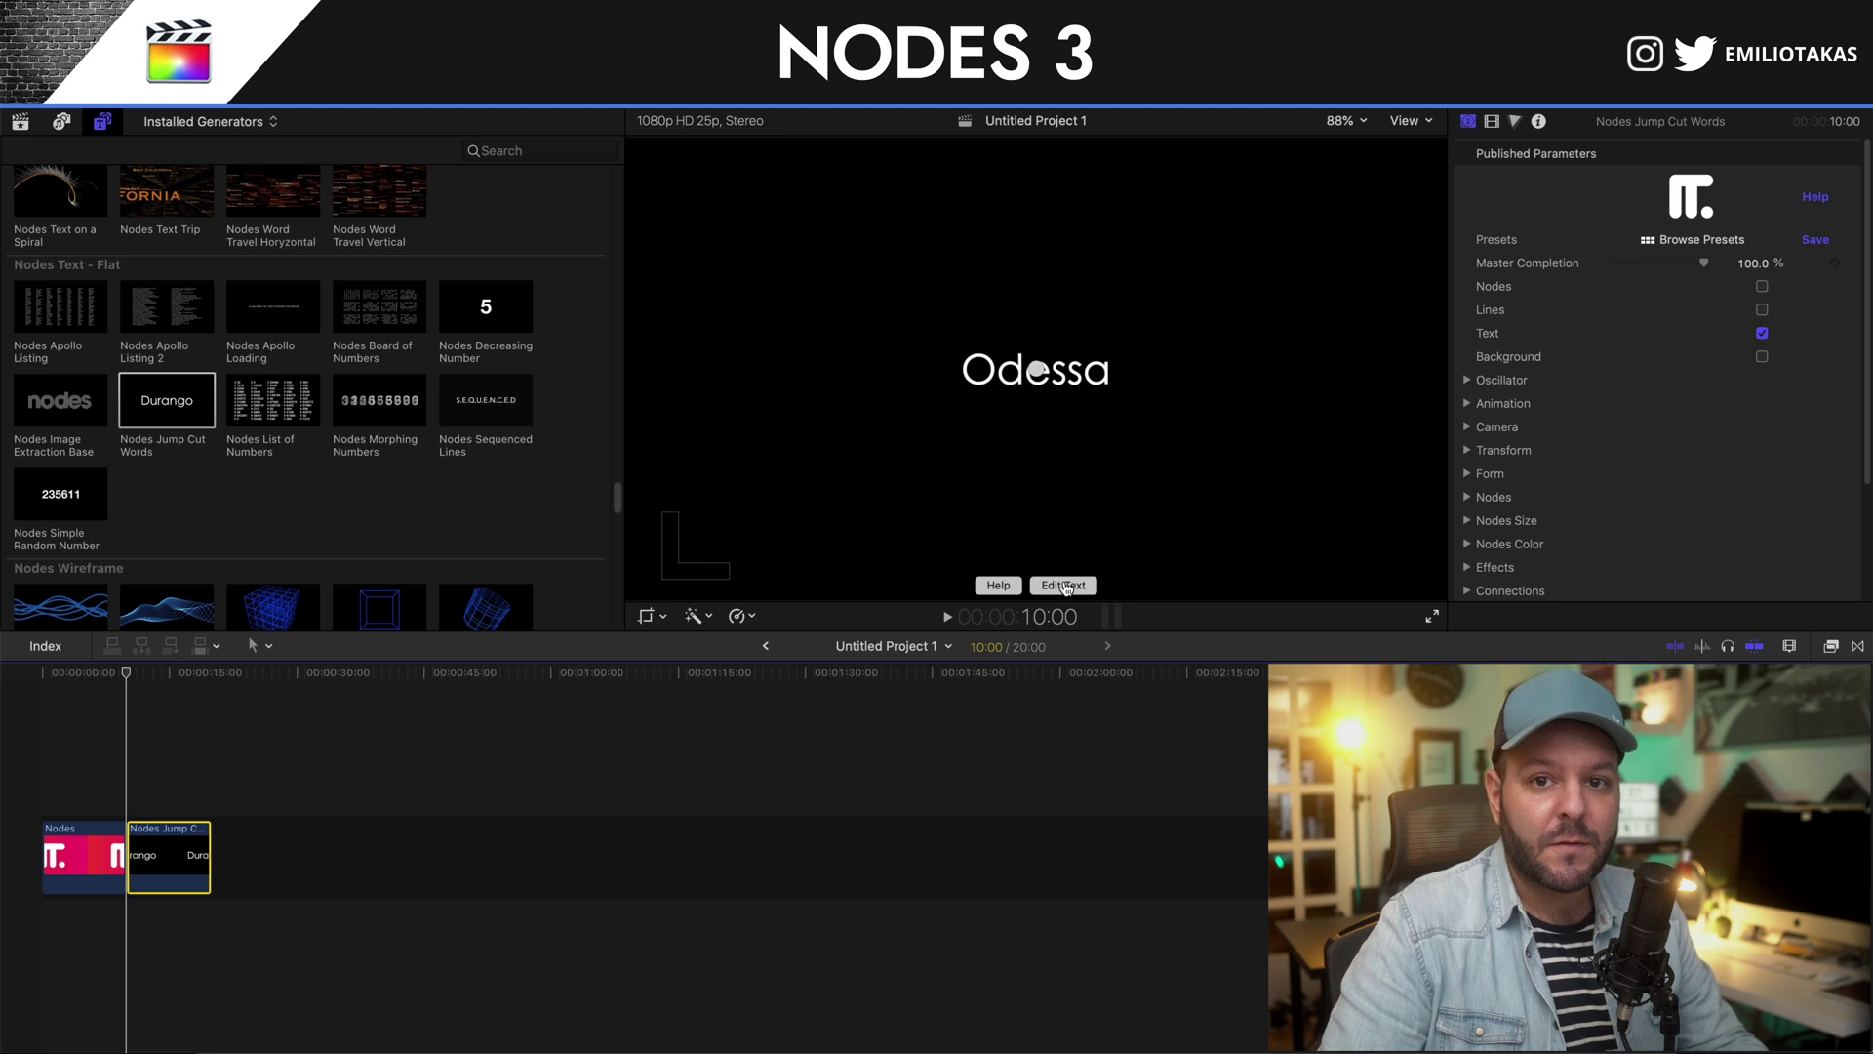
# Open the Jump Cut Words text editor, look through its word list and close it without changes.
pyautogui.click(1064, 585)
pyautogui.scroll(-5, 552, 363)
pyautogui.scroll(5, 553, 365)
pyautogui.scroll(-1, 542, 434)
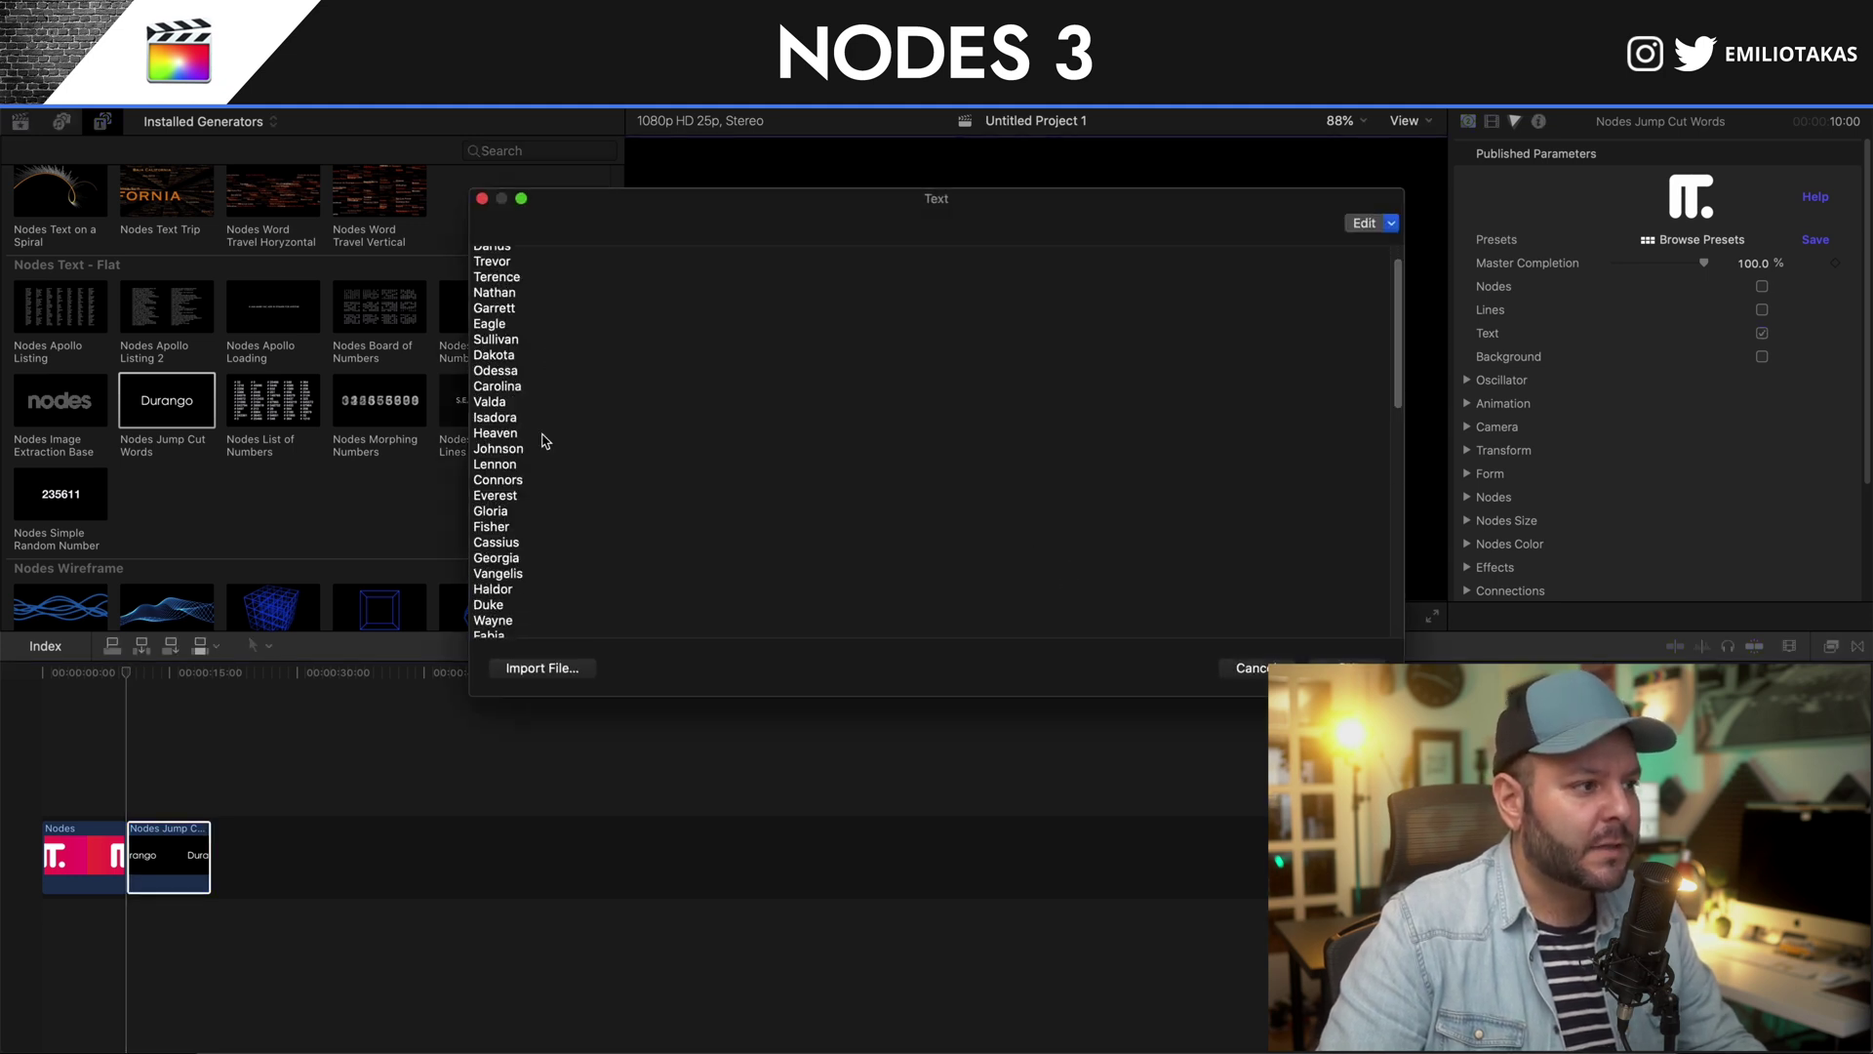
pyautogui.click(1253, 671)
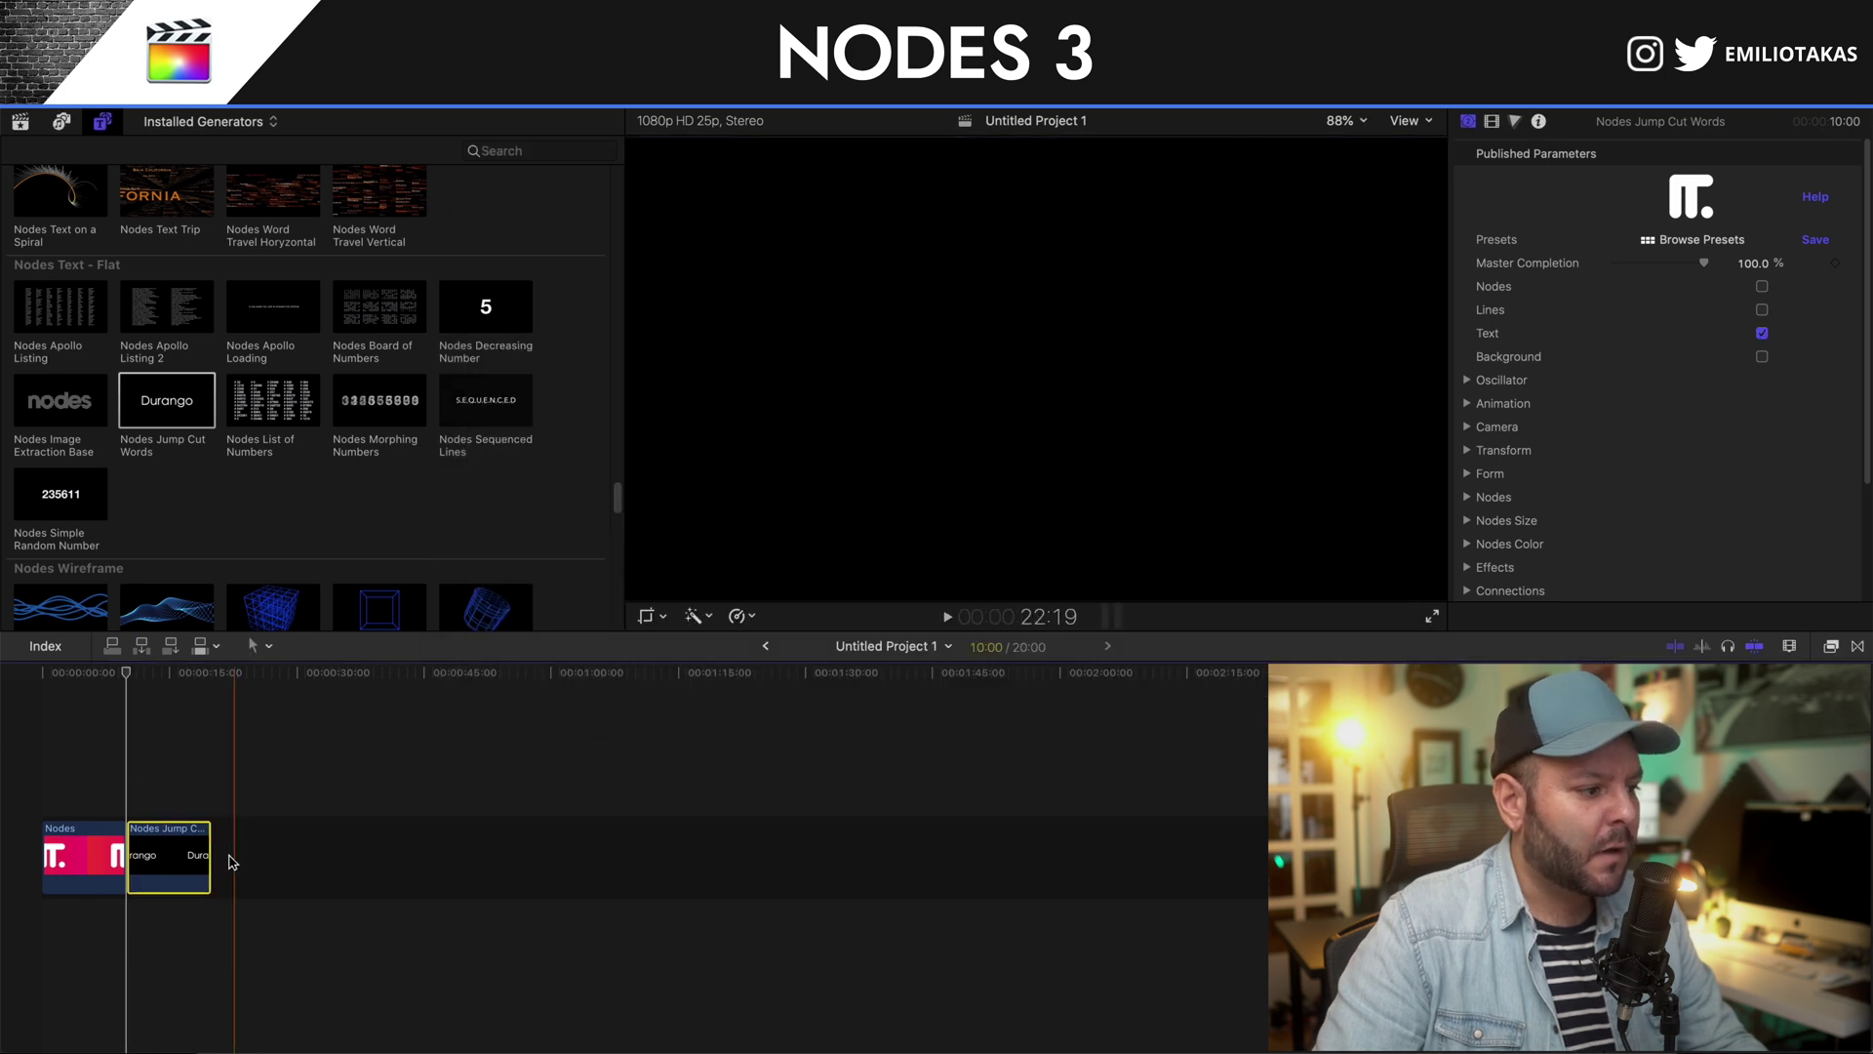
# Preview the Jump Cut Words clip, shorten it to a duration of 3:12 and select it.
pyautogui.moveTo(209, 854); pyautogui.dragTo(166, 855)
pyautogui.press('space')
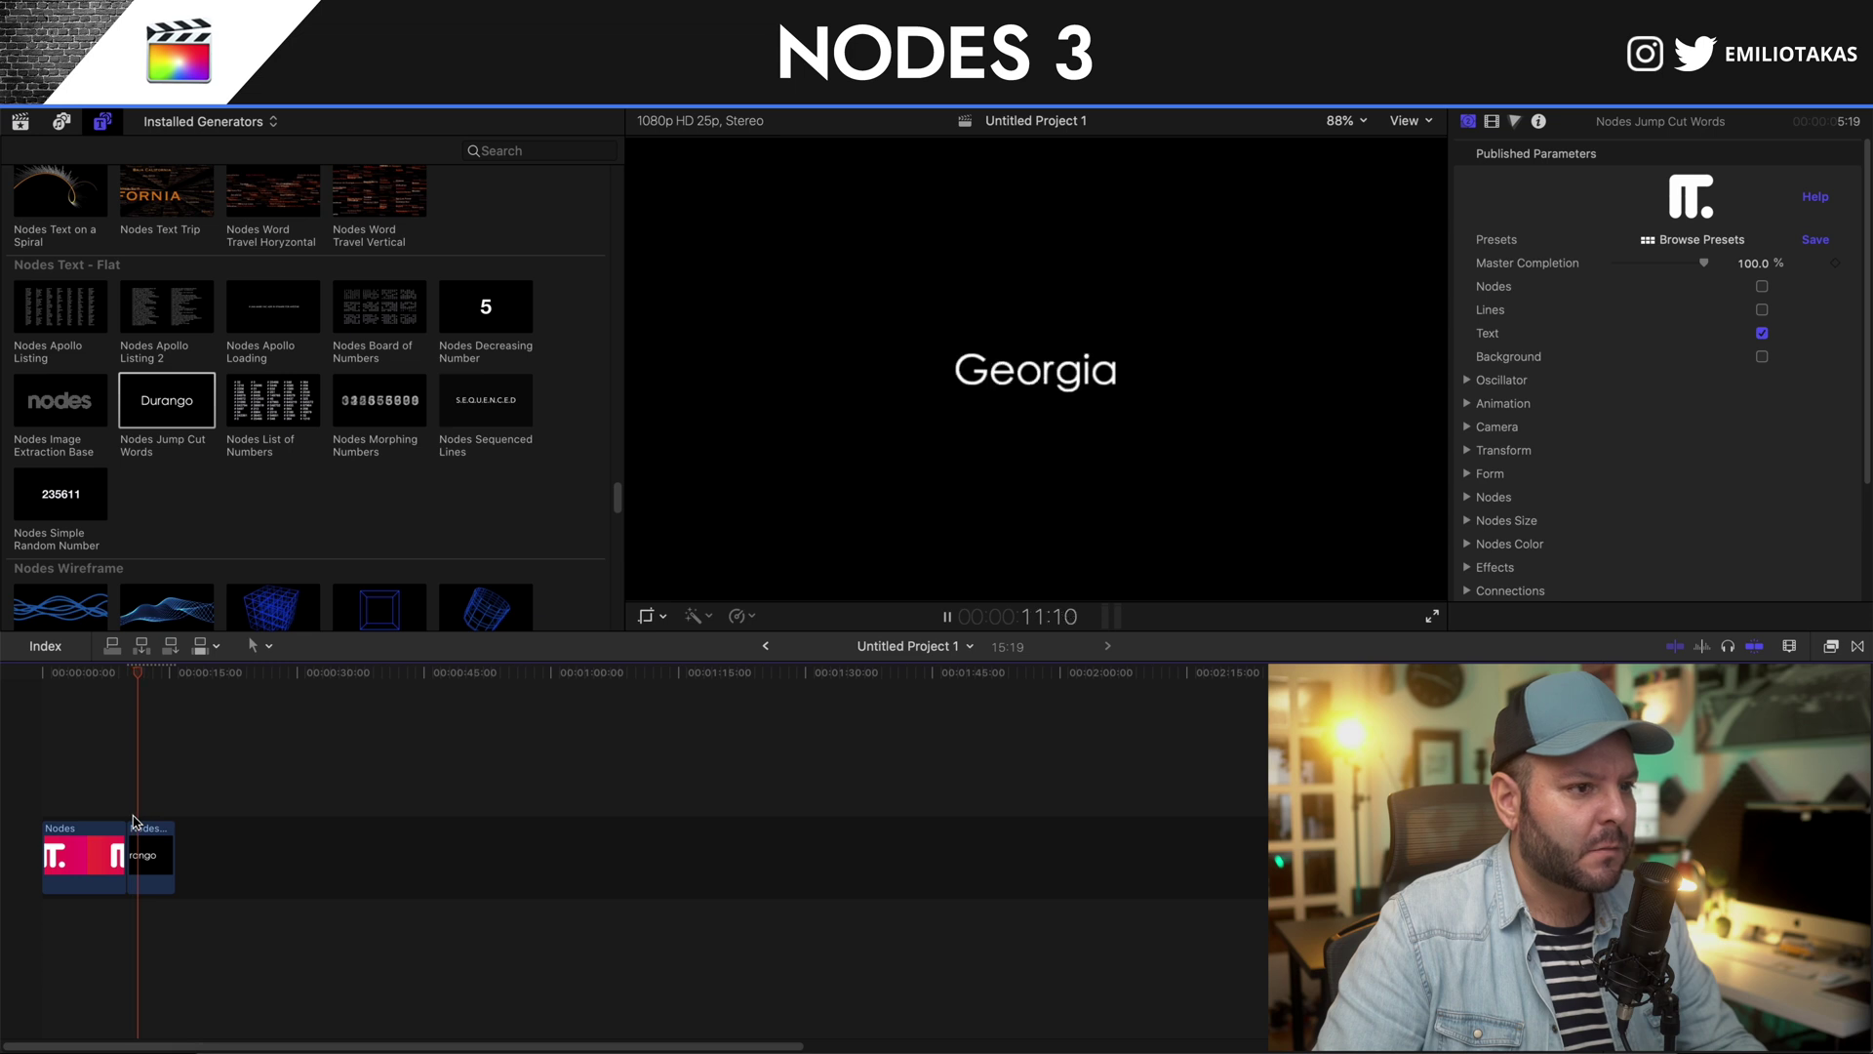
pyautogui.moveTo(173, 854); pyautogui.dragTo(153, 842)
pyautogui.click(142, 855)
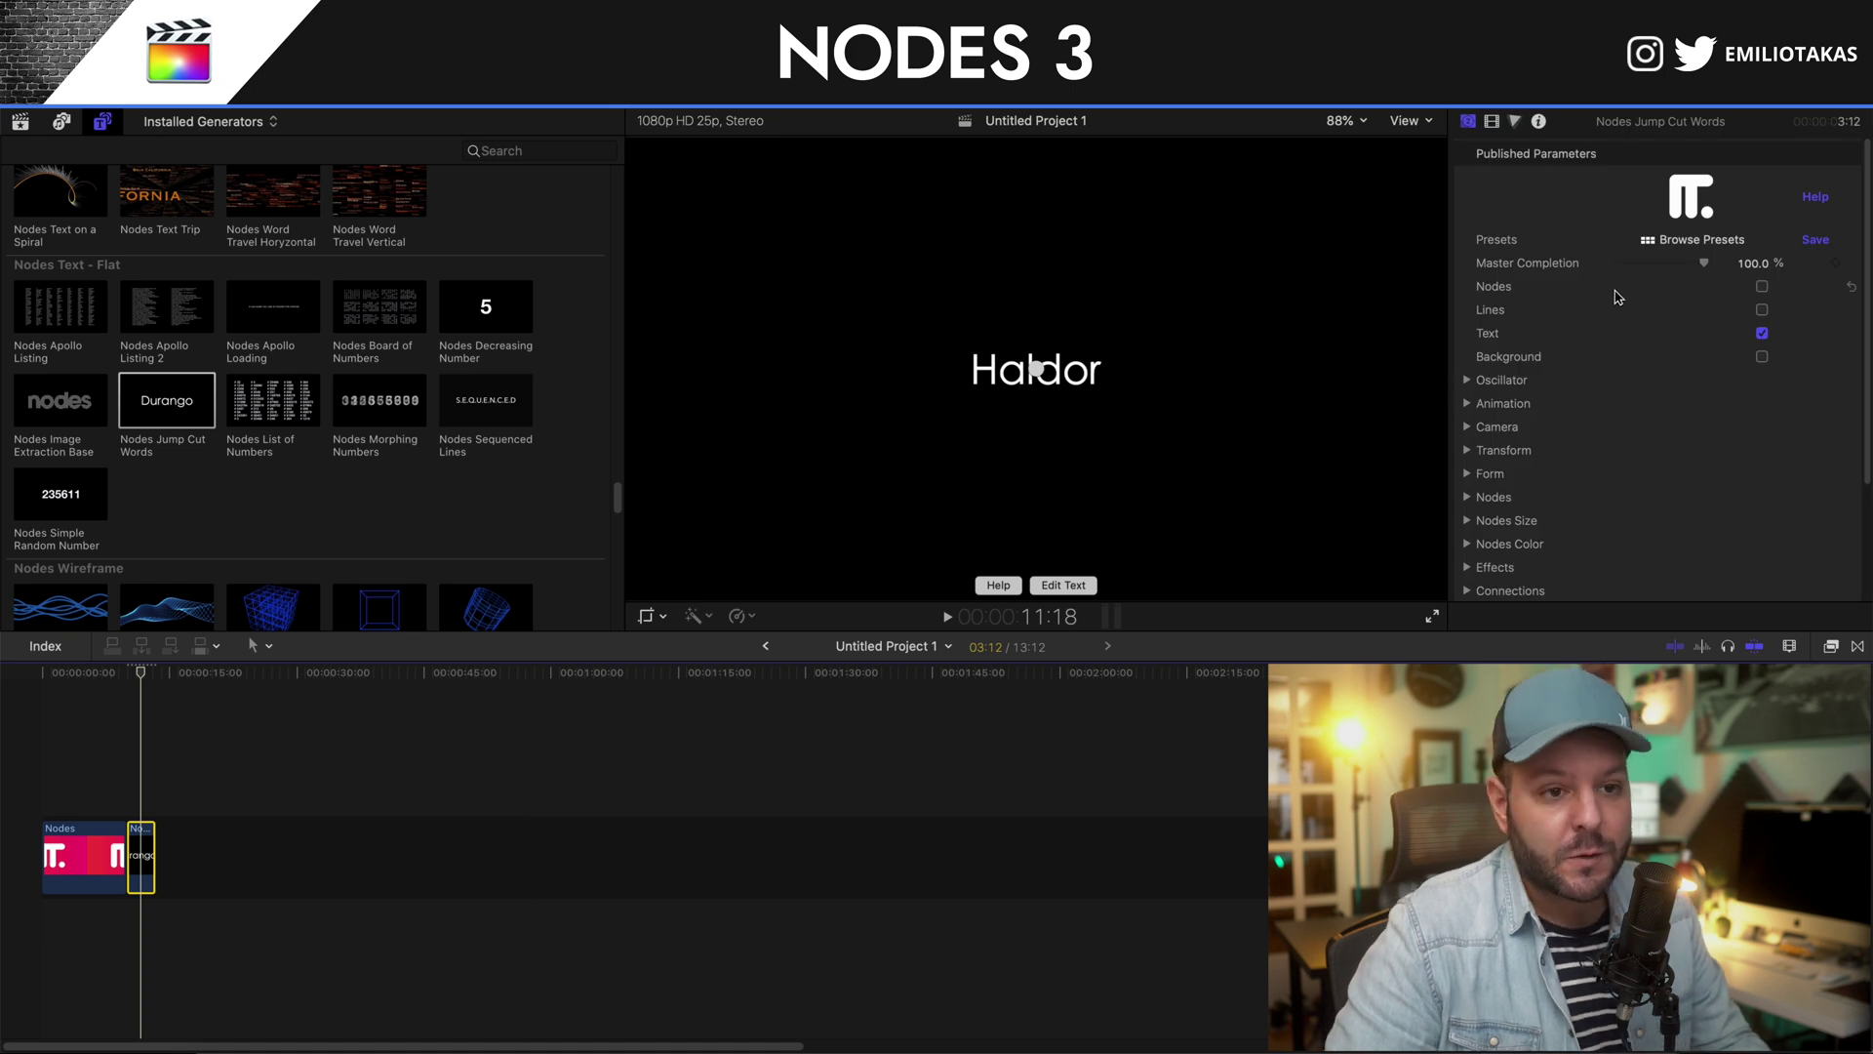
# In the Jump Cut Words clip's Animation parameters, raise Speed 1 for the Text Index Offset to 18.0.
pyautogui.scroll(-1, 1503, 400)
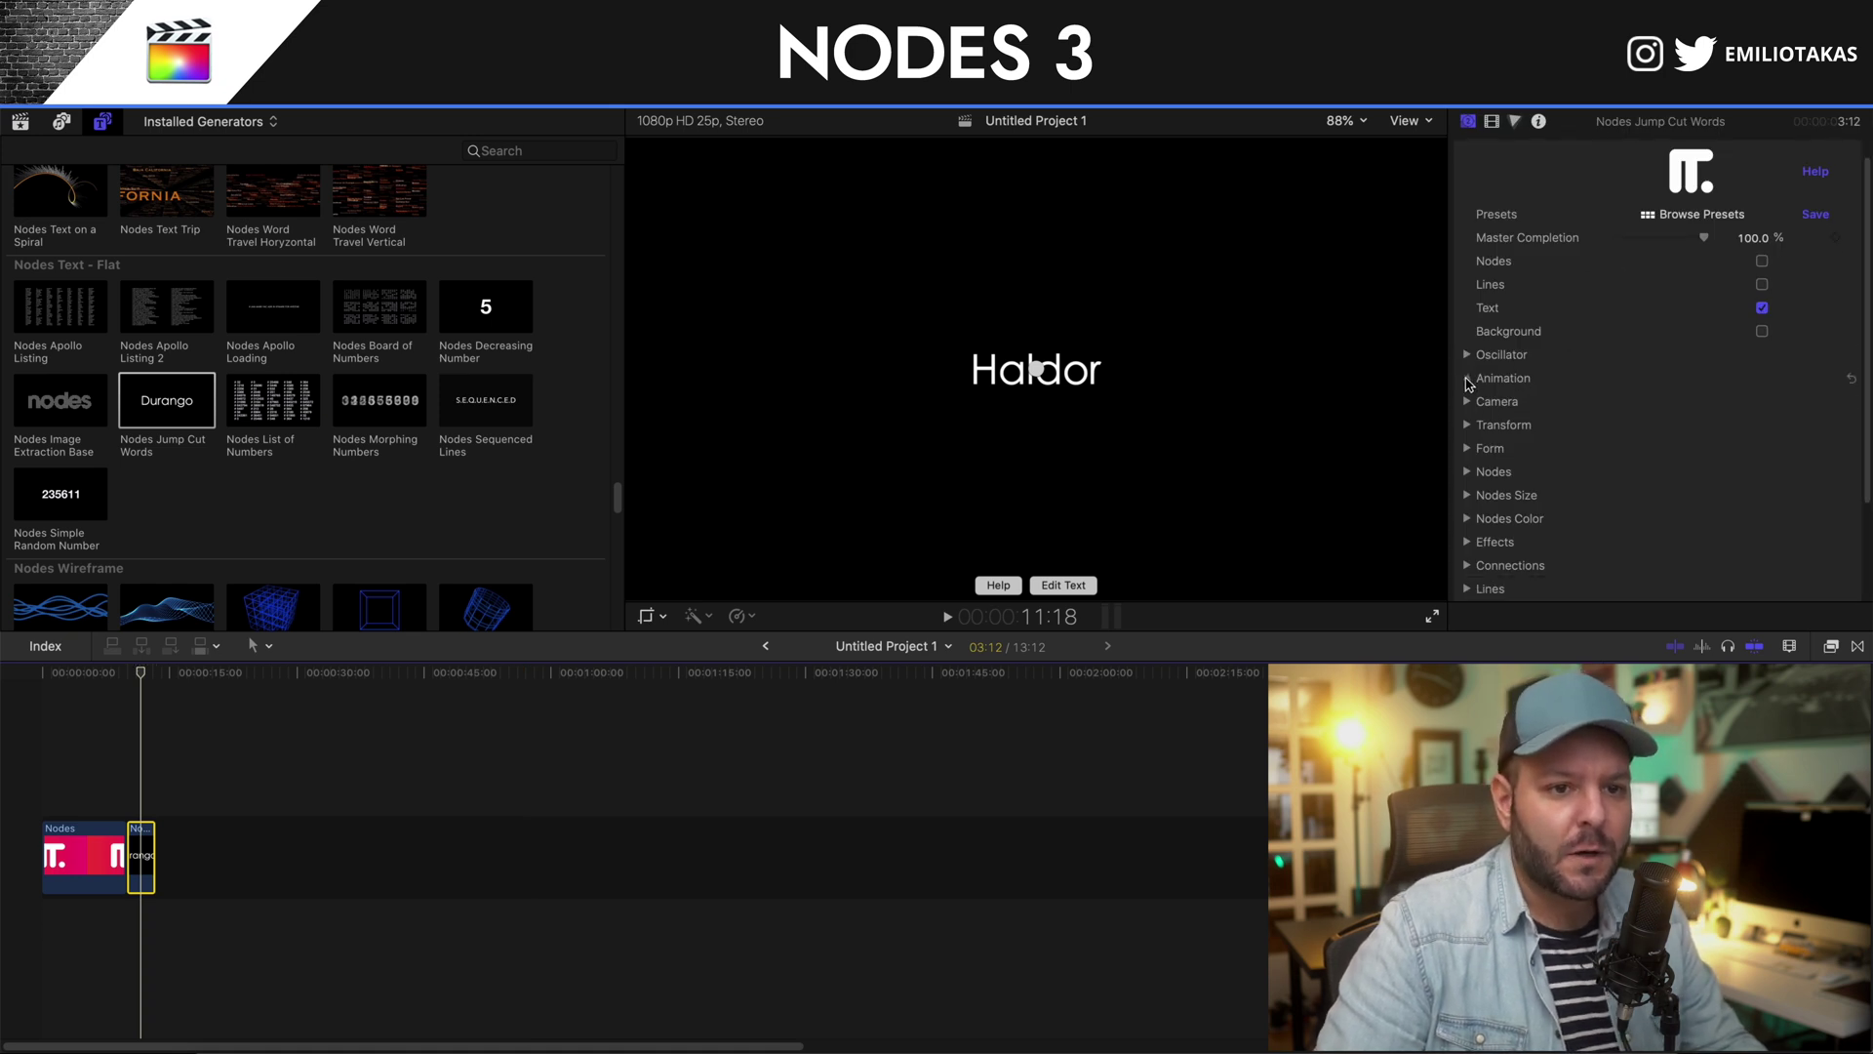
pyautogui.click(1468, 378)
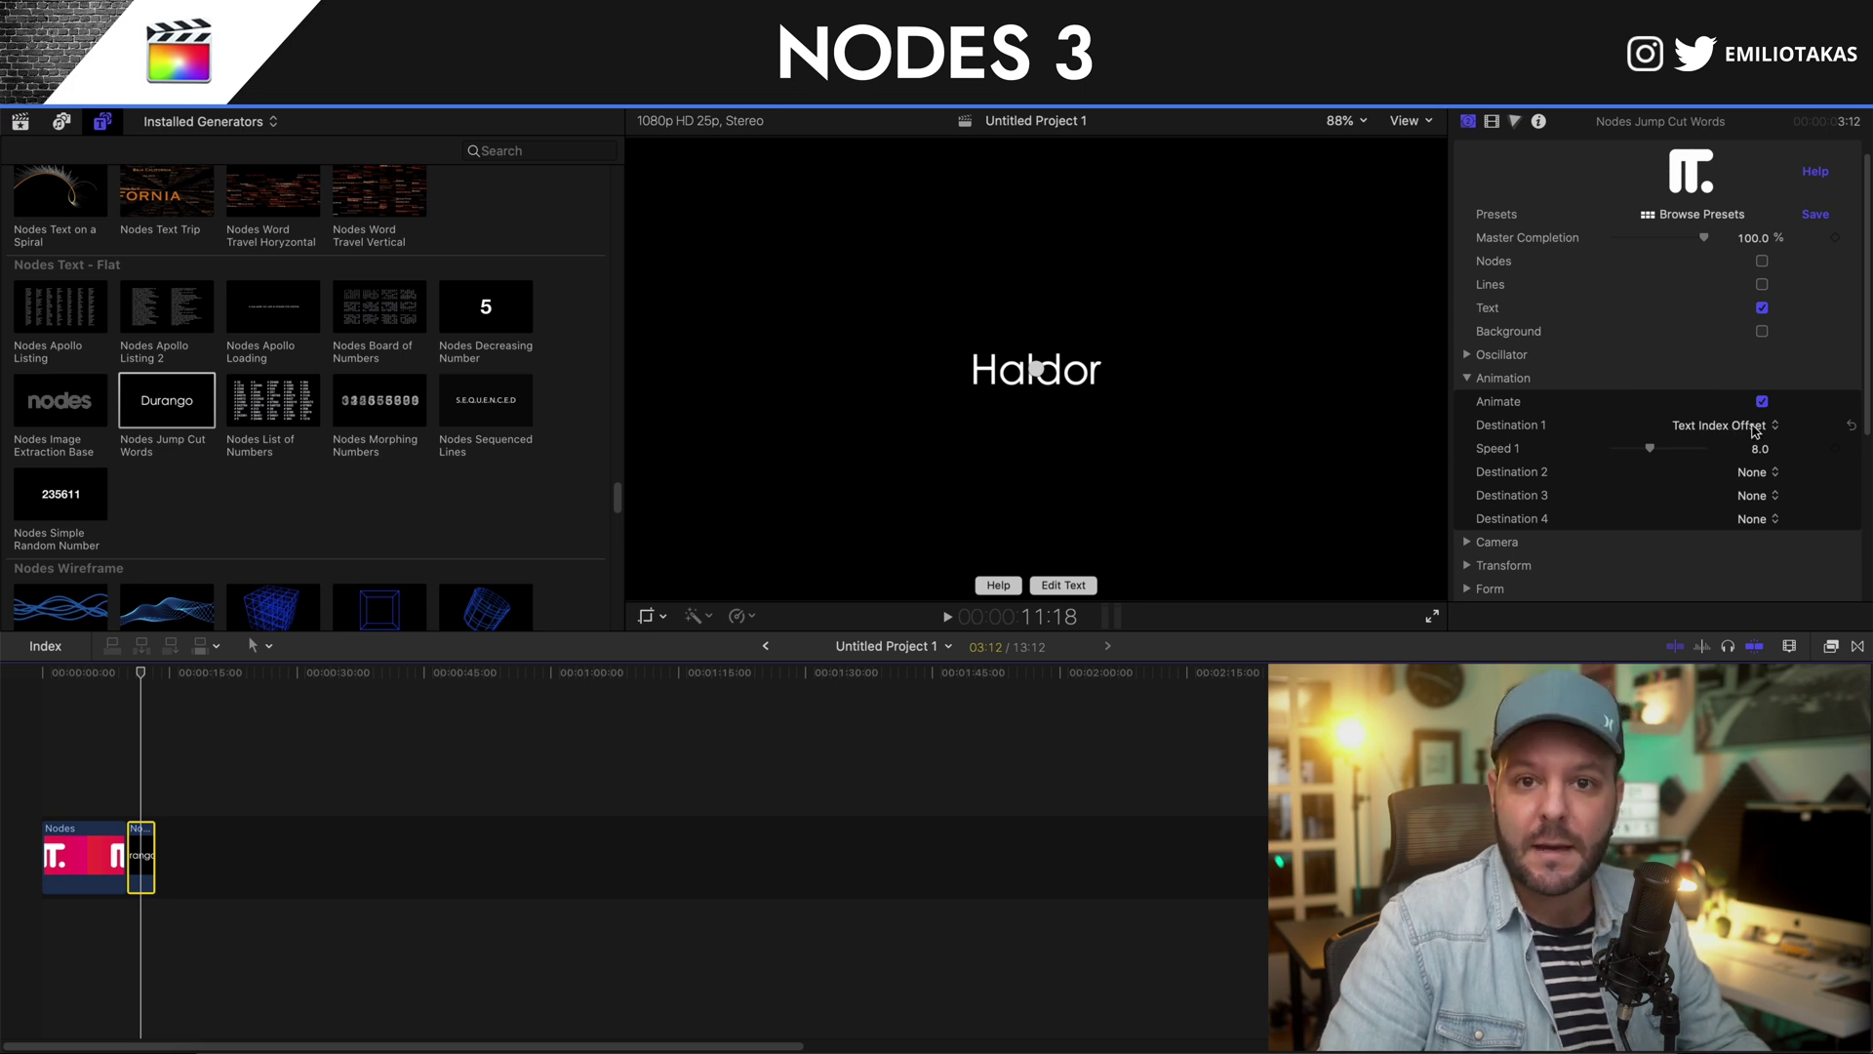
pyautogui.moveTo(1652, 447); pyautogui.dragTo(1695, 460)
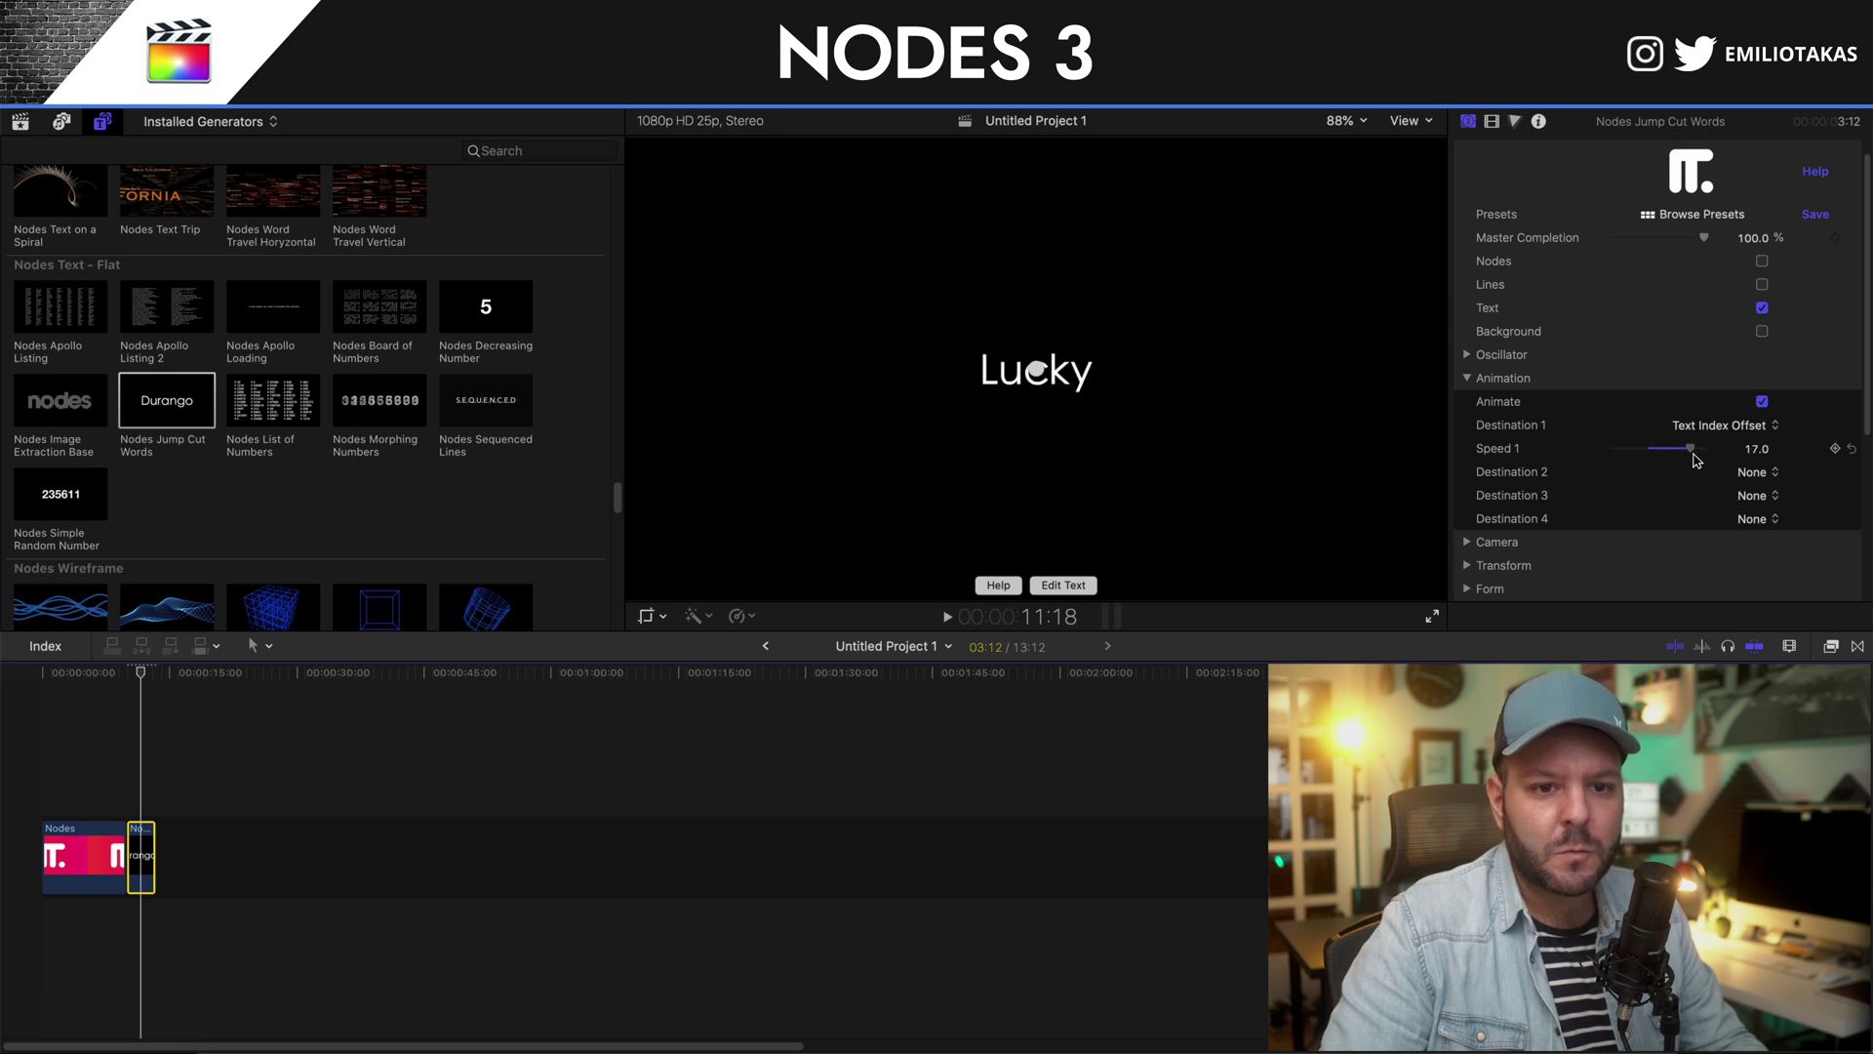
# Play the Jump Cut Words clip from its start to check the word speed, and trim its duration to 3:06.
pyautogui.click(131, 776)
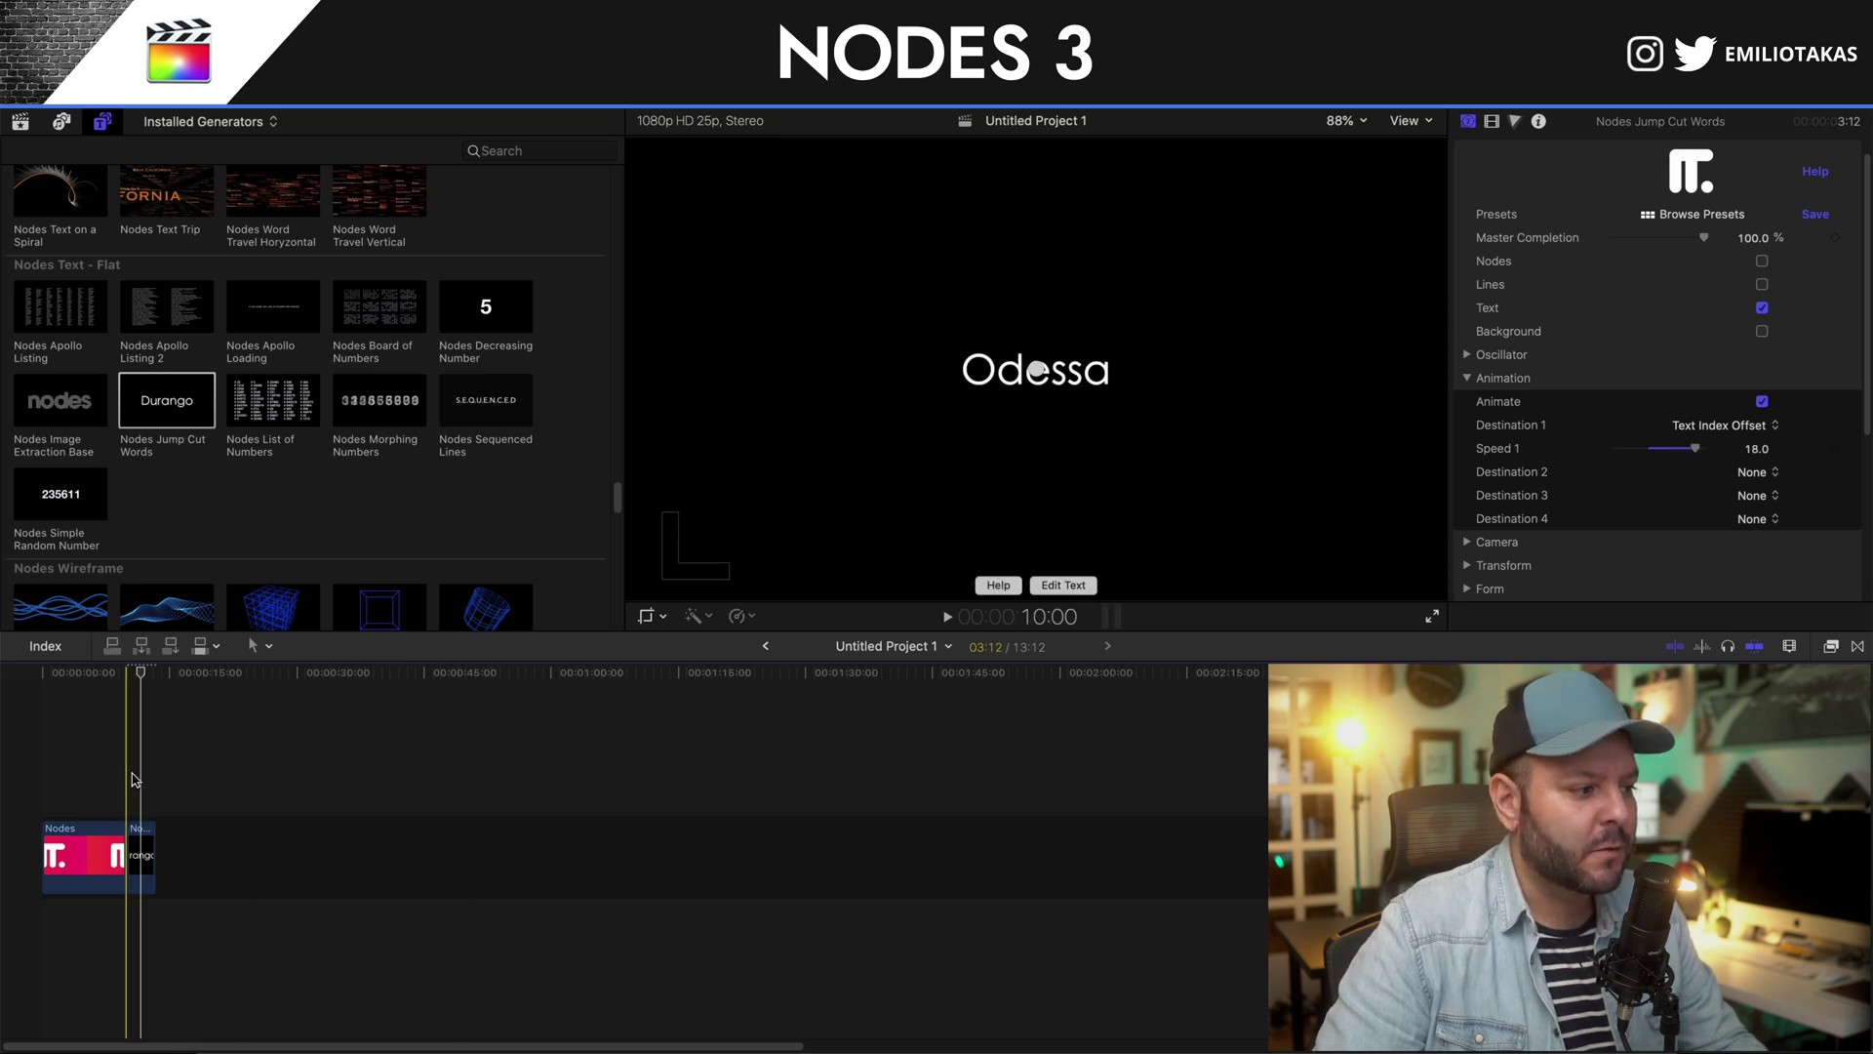
pyautogui.press('space')
pyautogui.press('space')
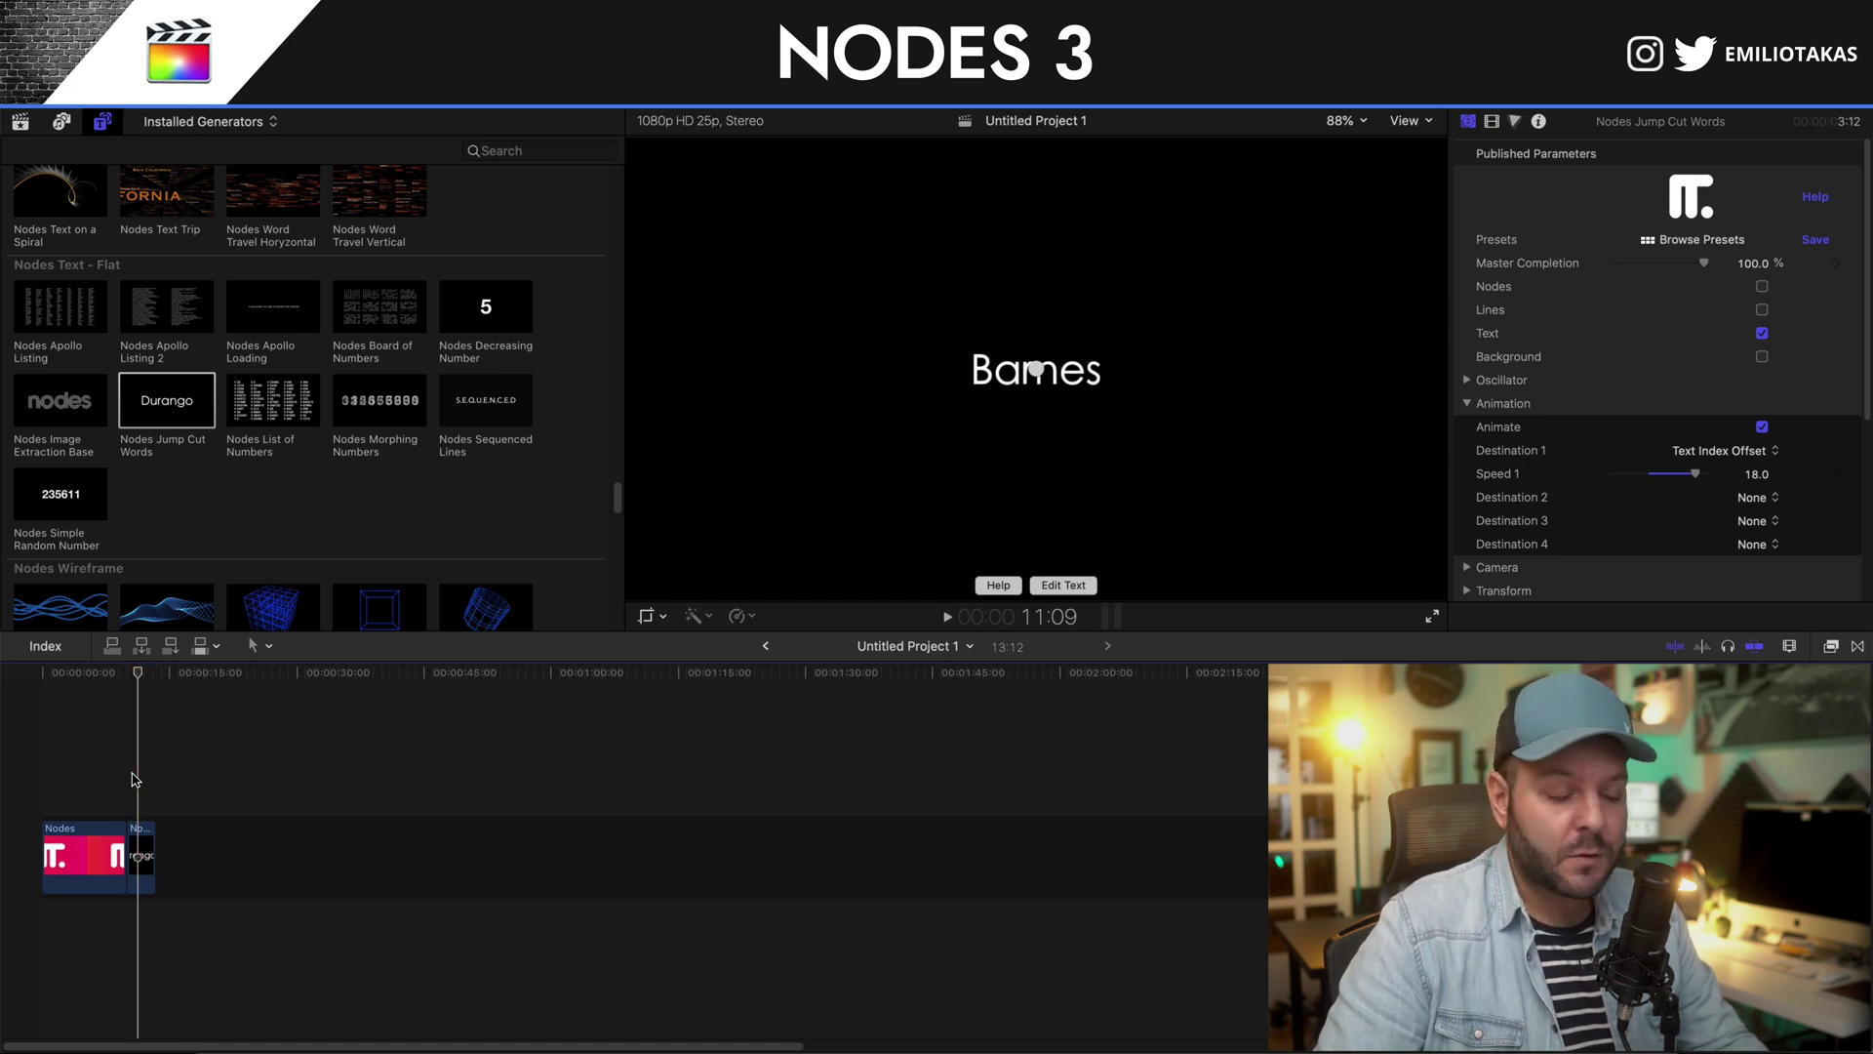
pyautogui.press('space')
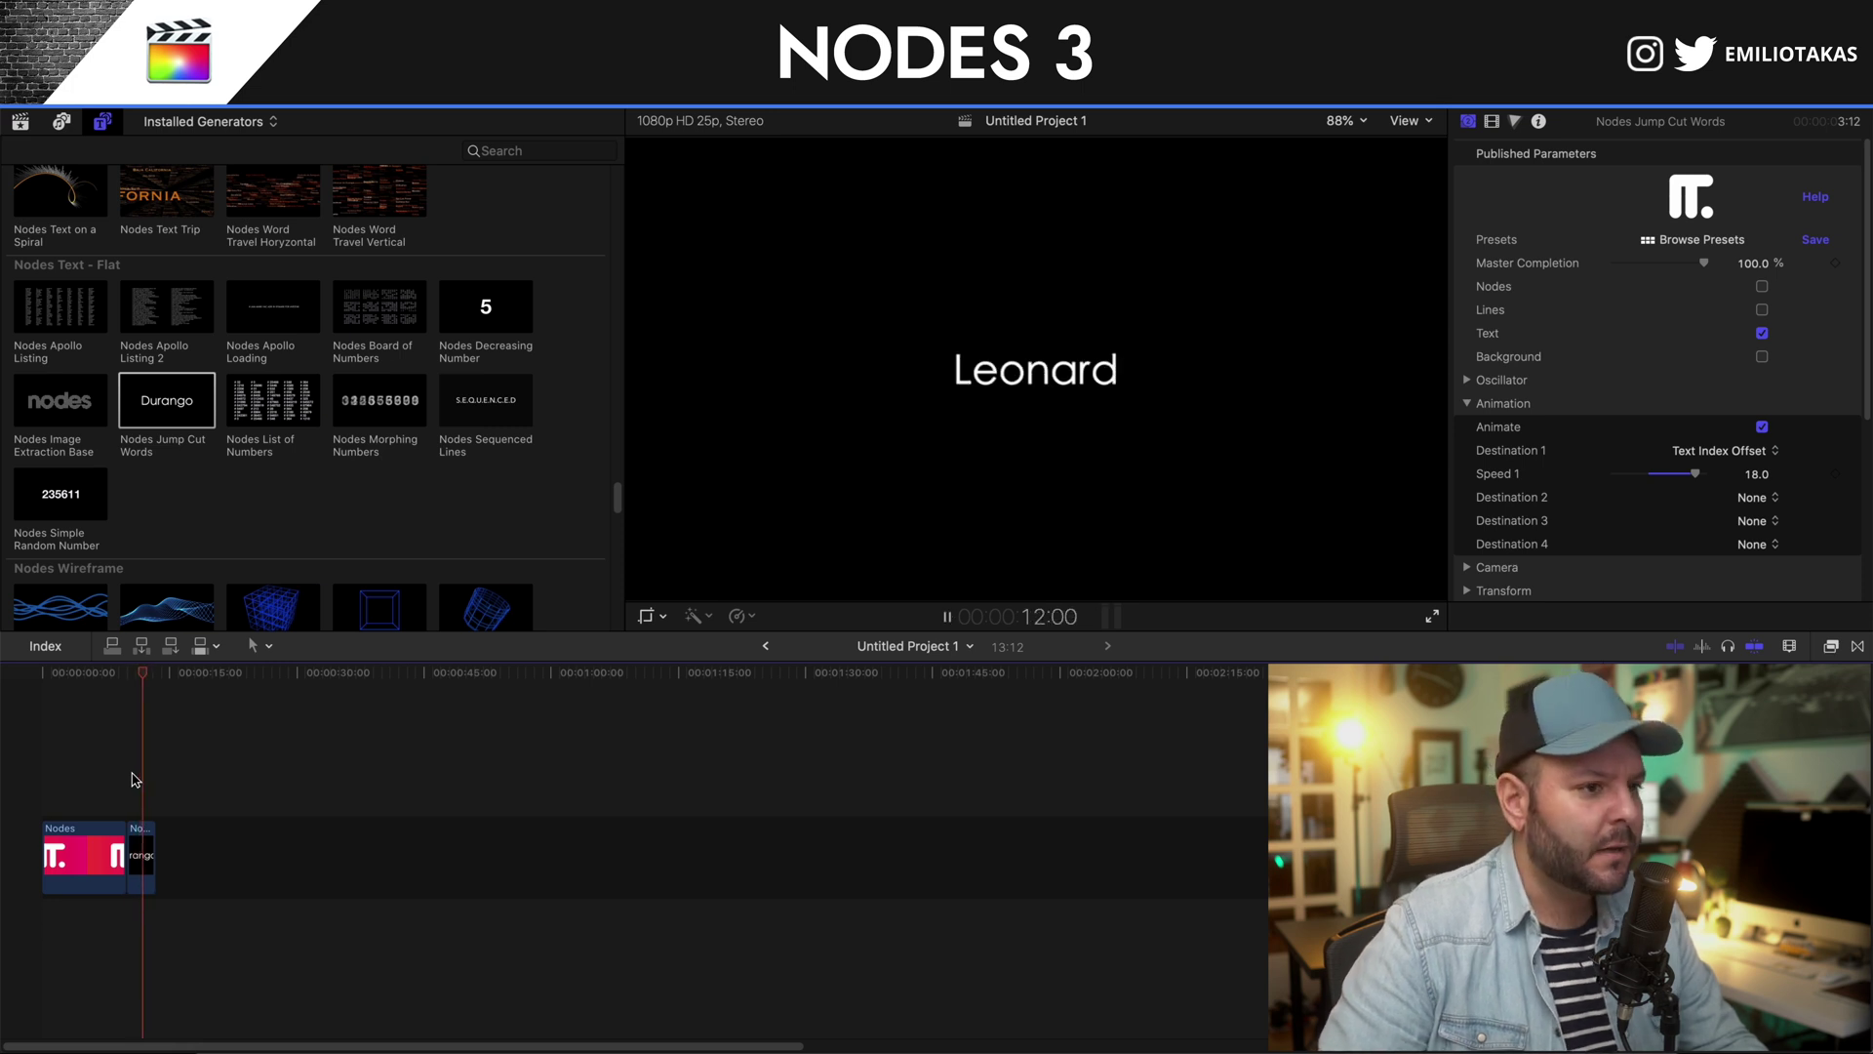
pyautogui.press('space')
pyautogui.moveTo(153, 836); pyautogui.dragTo(152, 835)
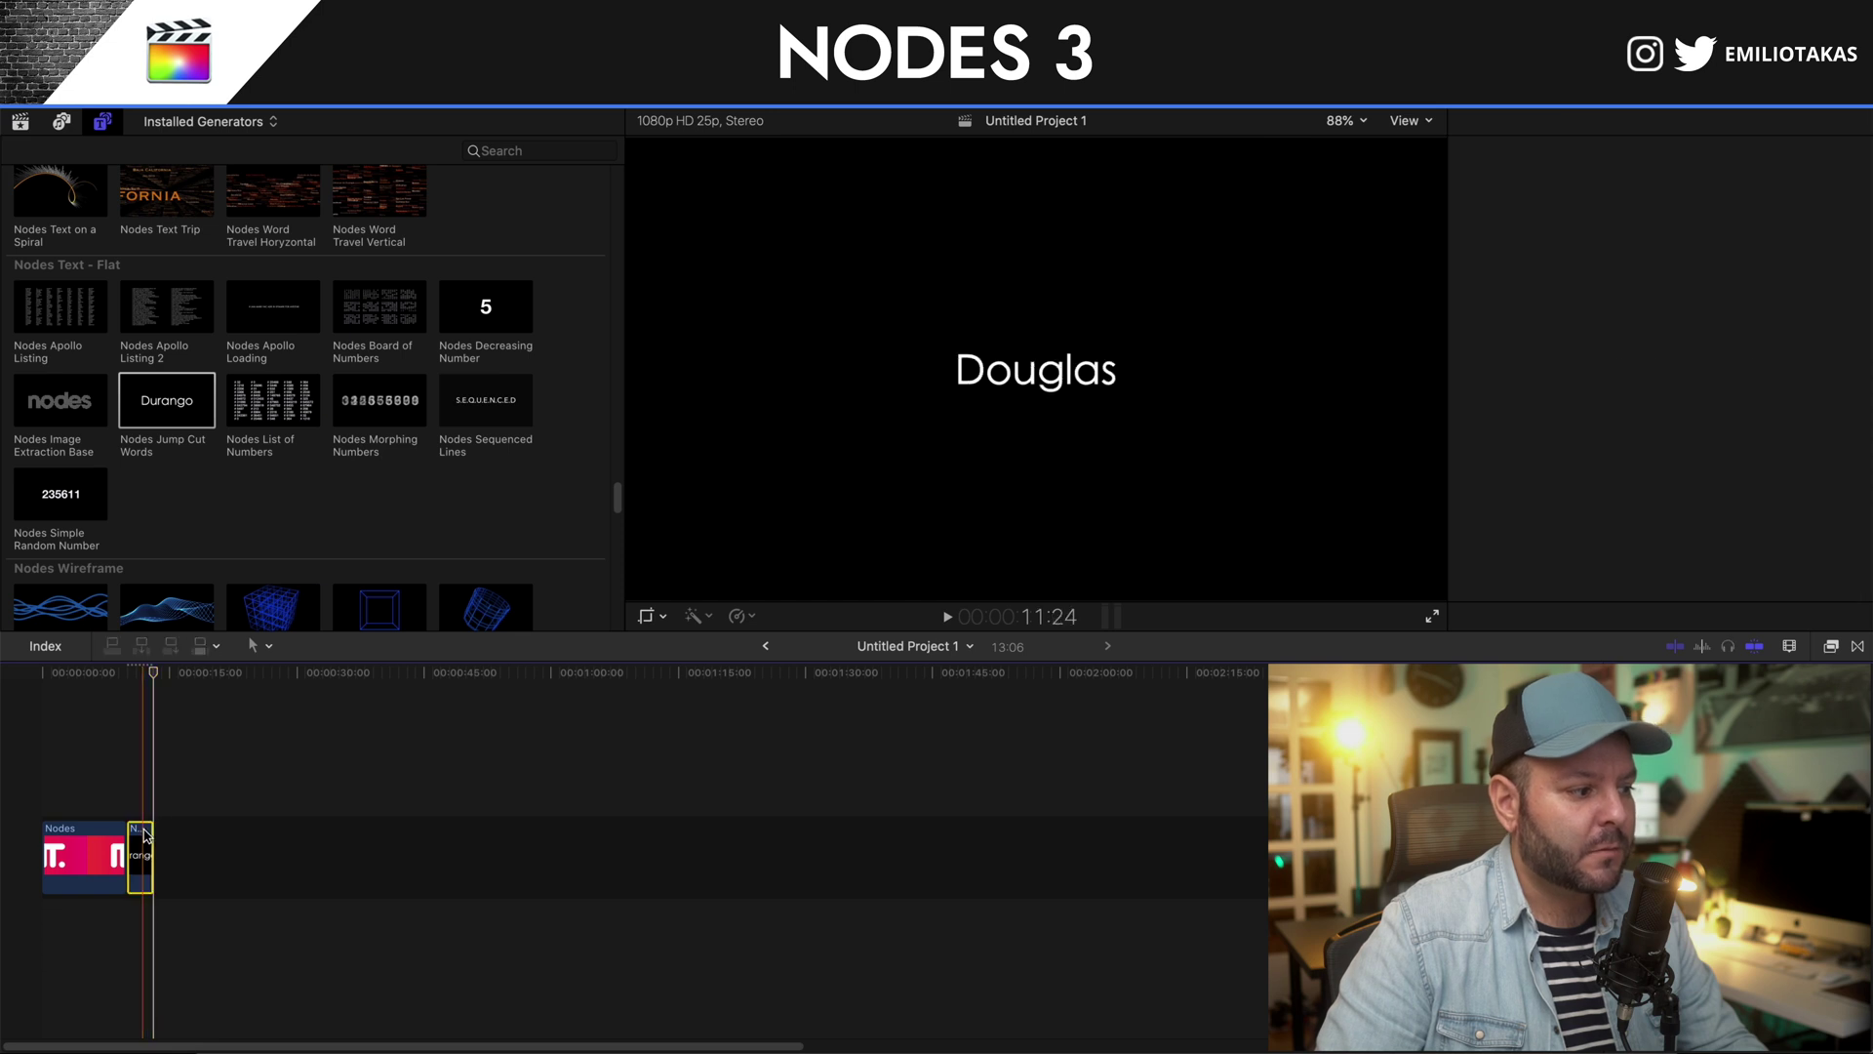
pyautogui.click(148, 826)
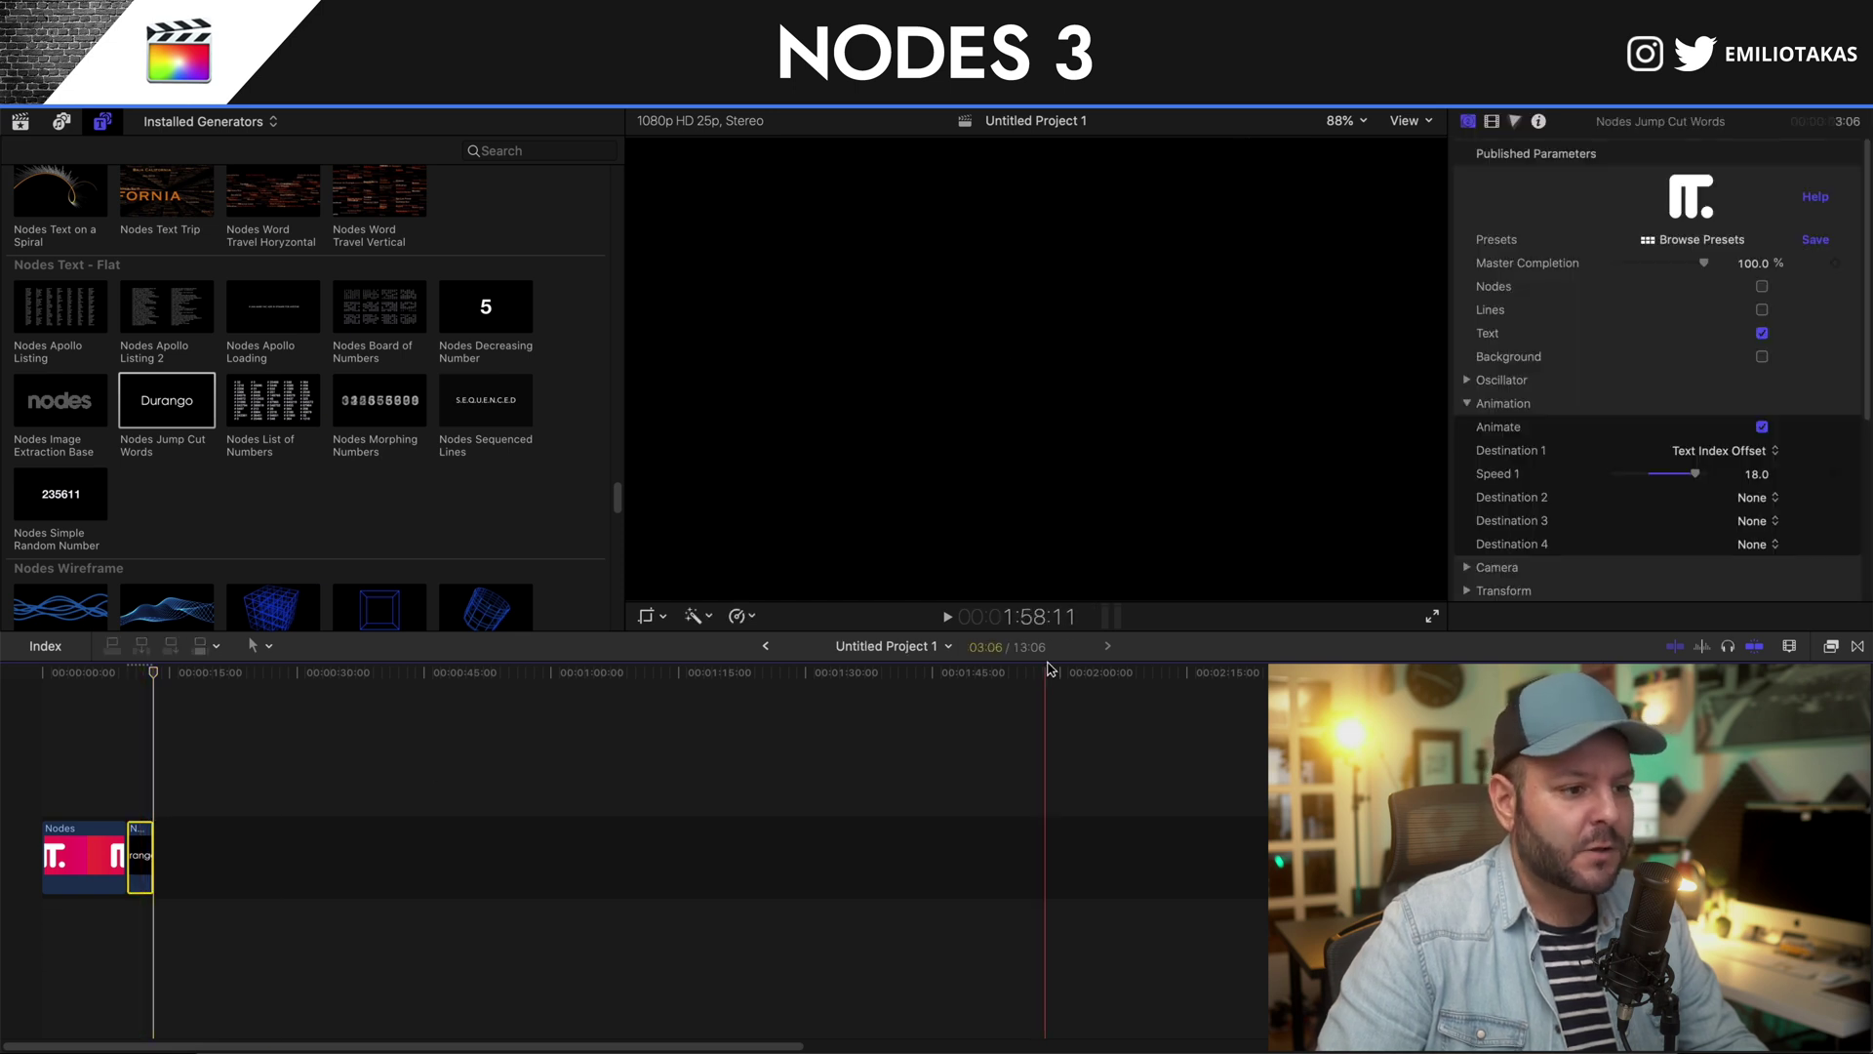
# Delete every entry from Easton onward in the Jump Cut Words text list, apply the change and play the clip.
pyautogui.click(127, 839)
pyautogui.click(1084, 592)
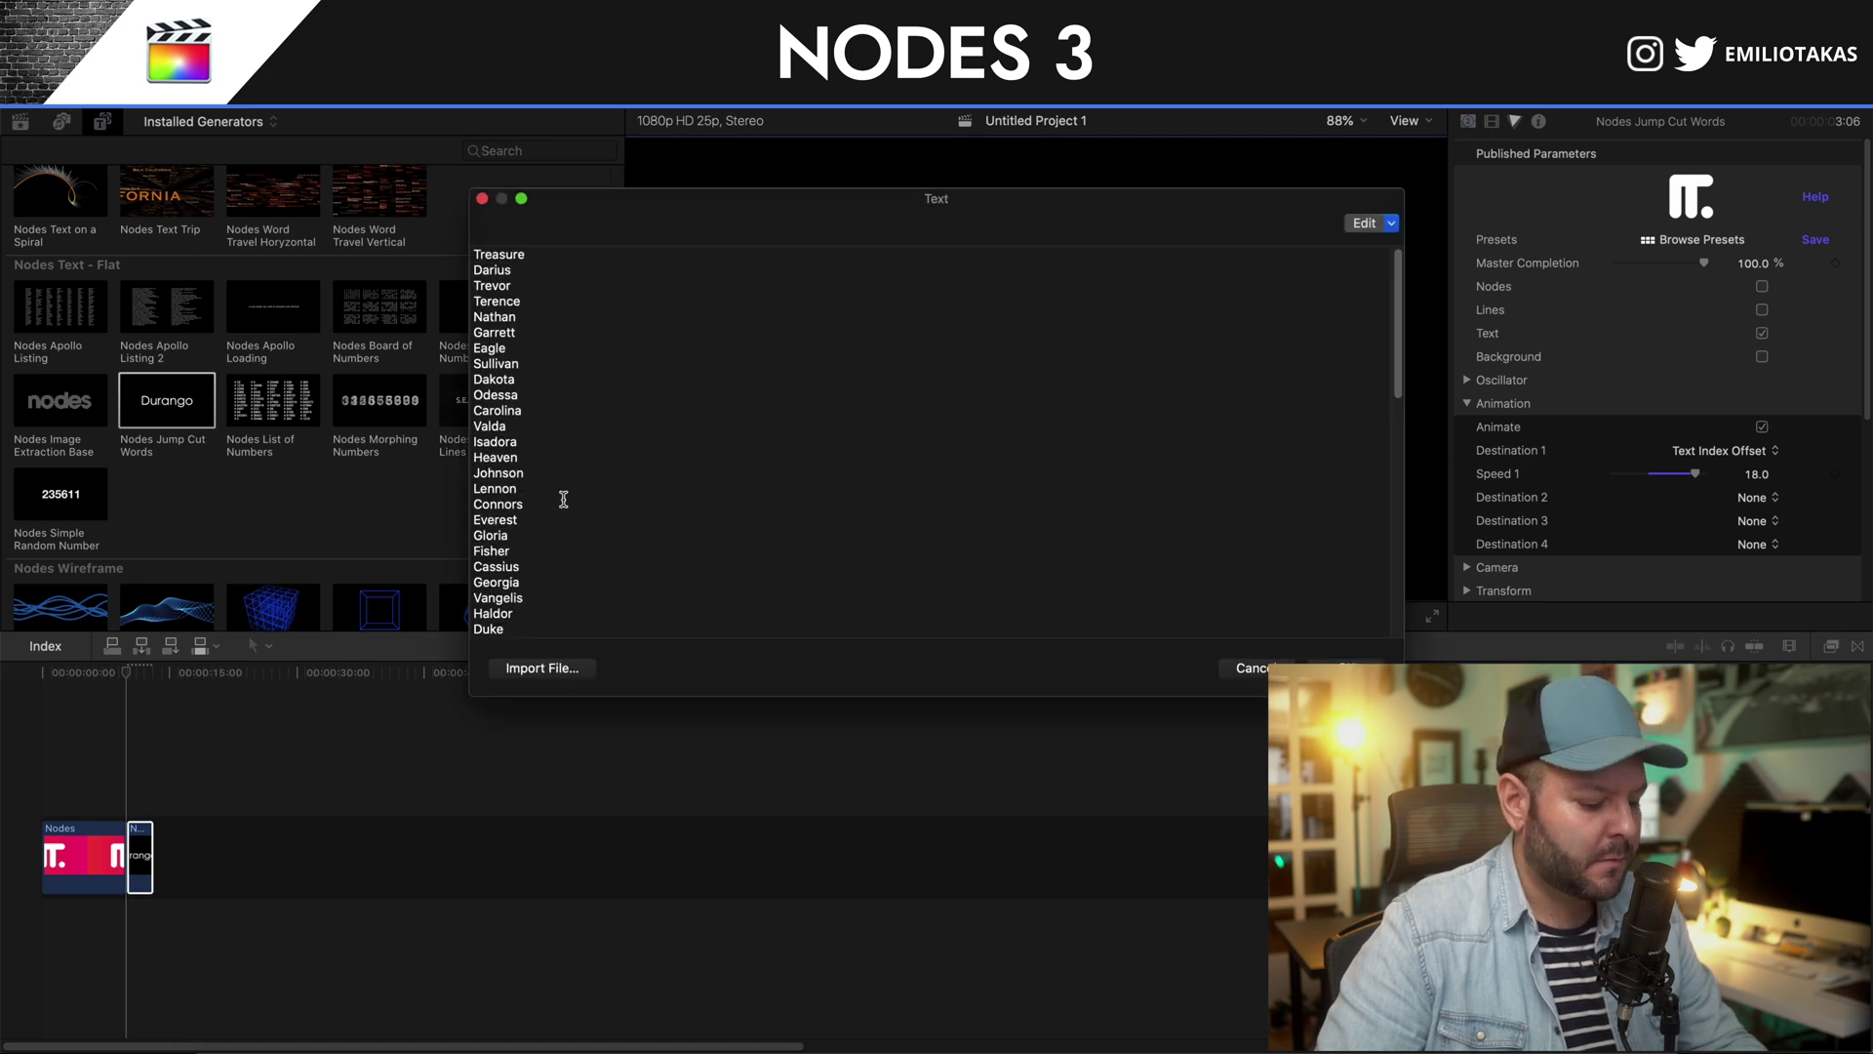
pyautogui.scroll(-5, 564, 501)
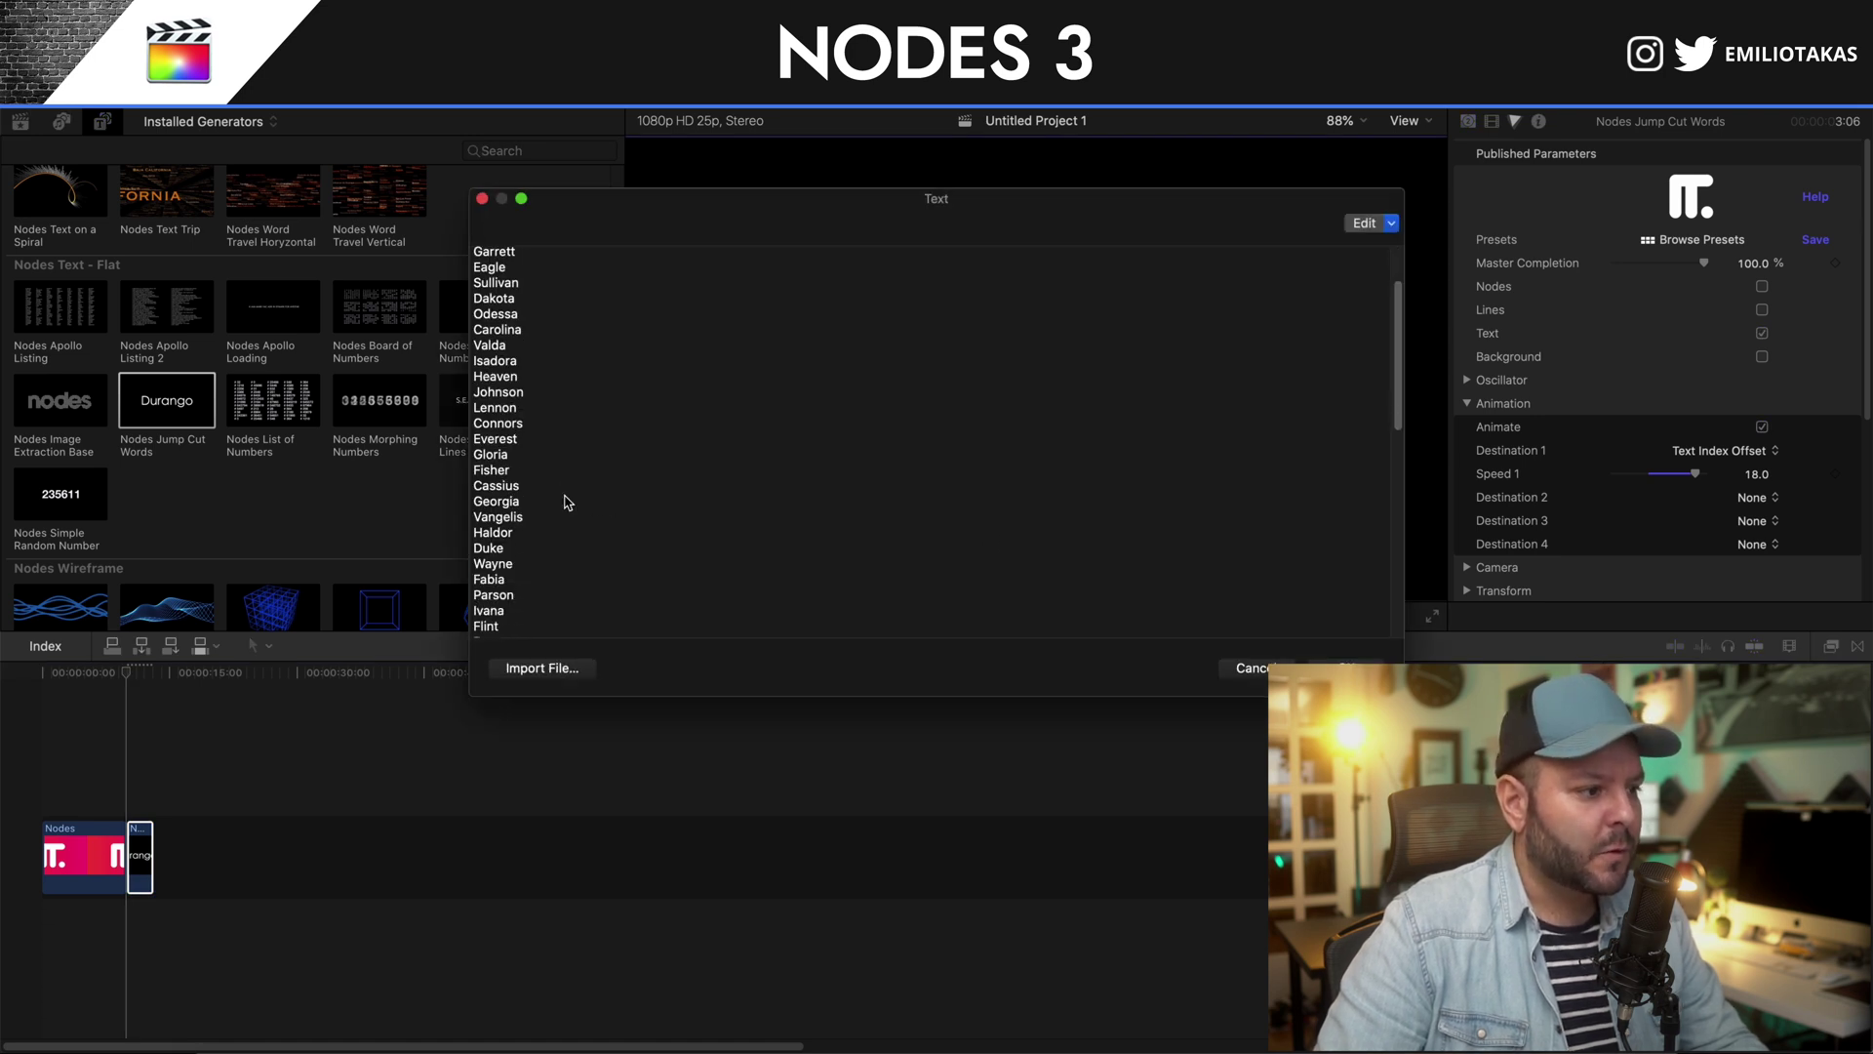
pyautogui.scroll(-8, 569, 502)
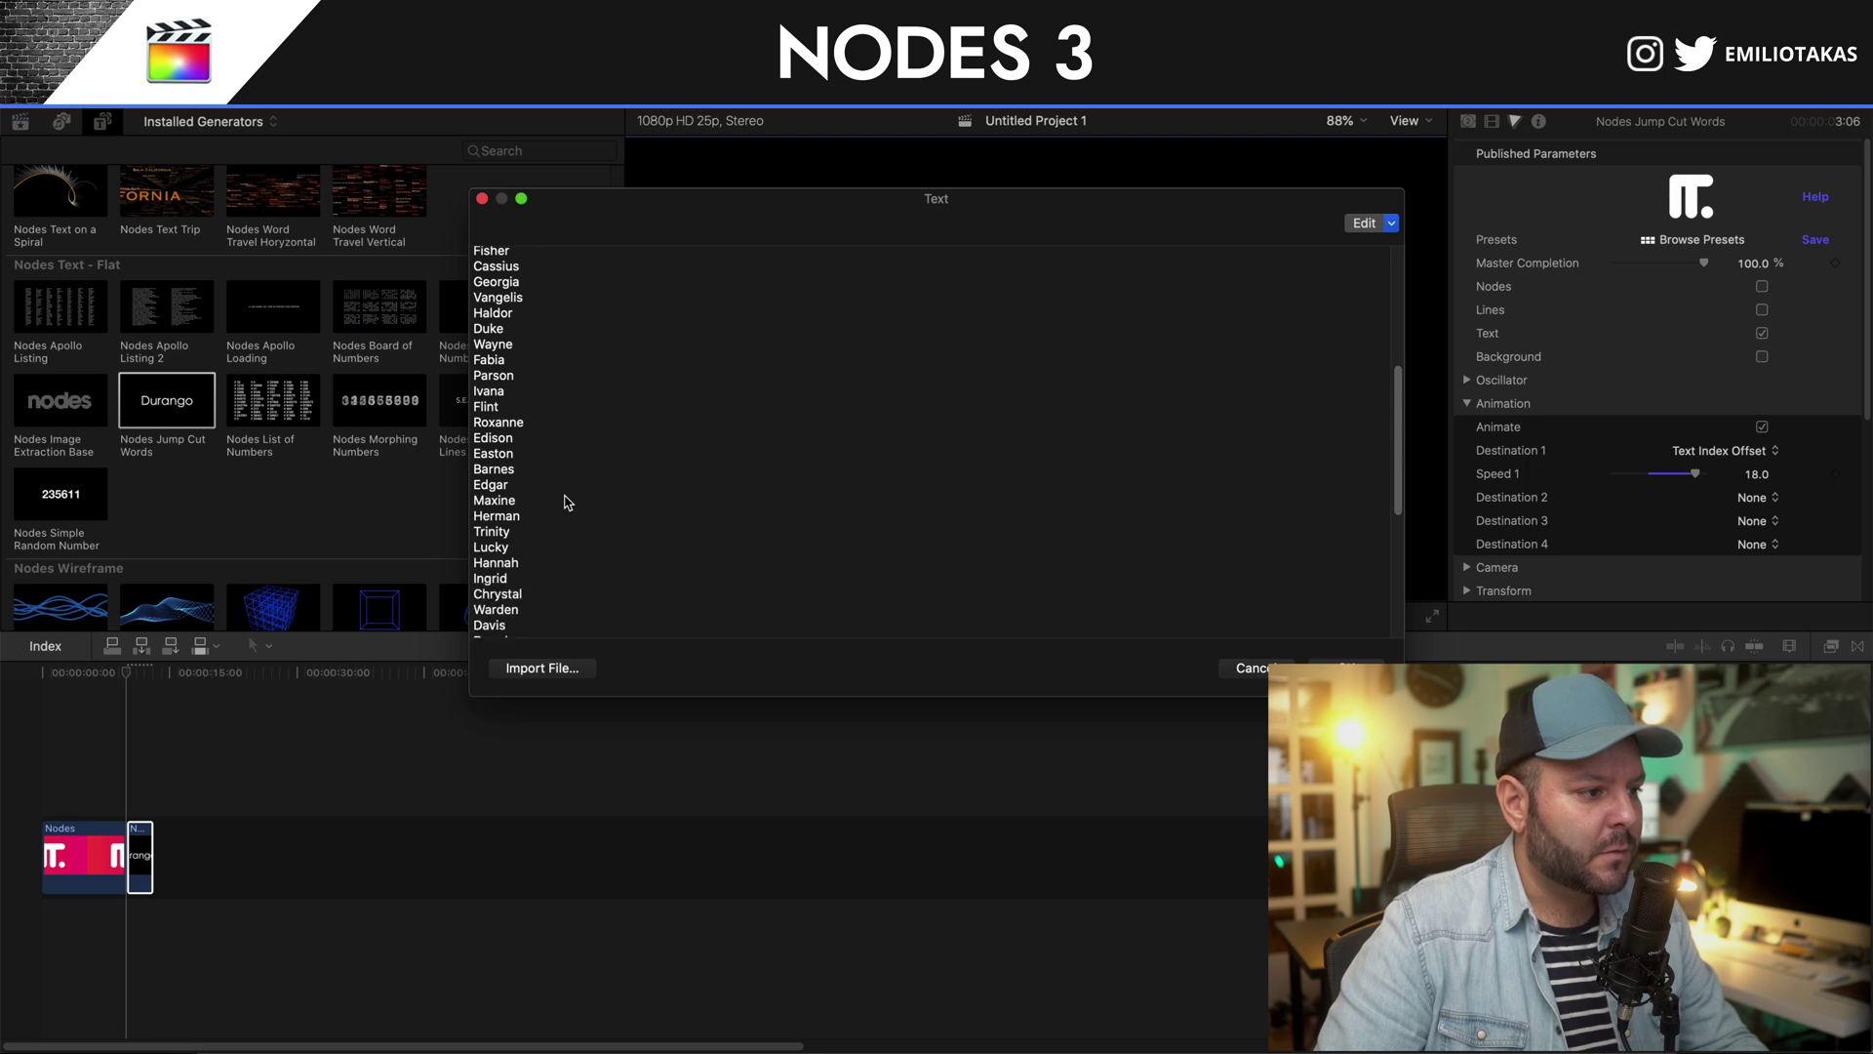
pyautogui.scroll(-3, 569, 503)
pyautogui.moveTo(529, 625); pyautogui.dragTo(464, 437)
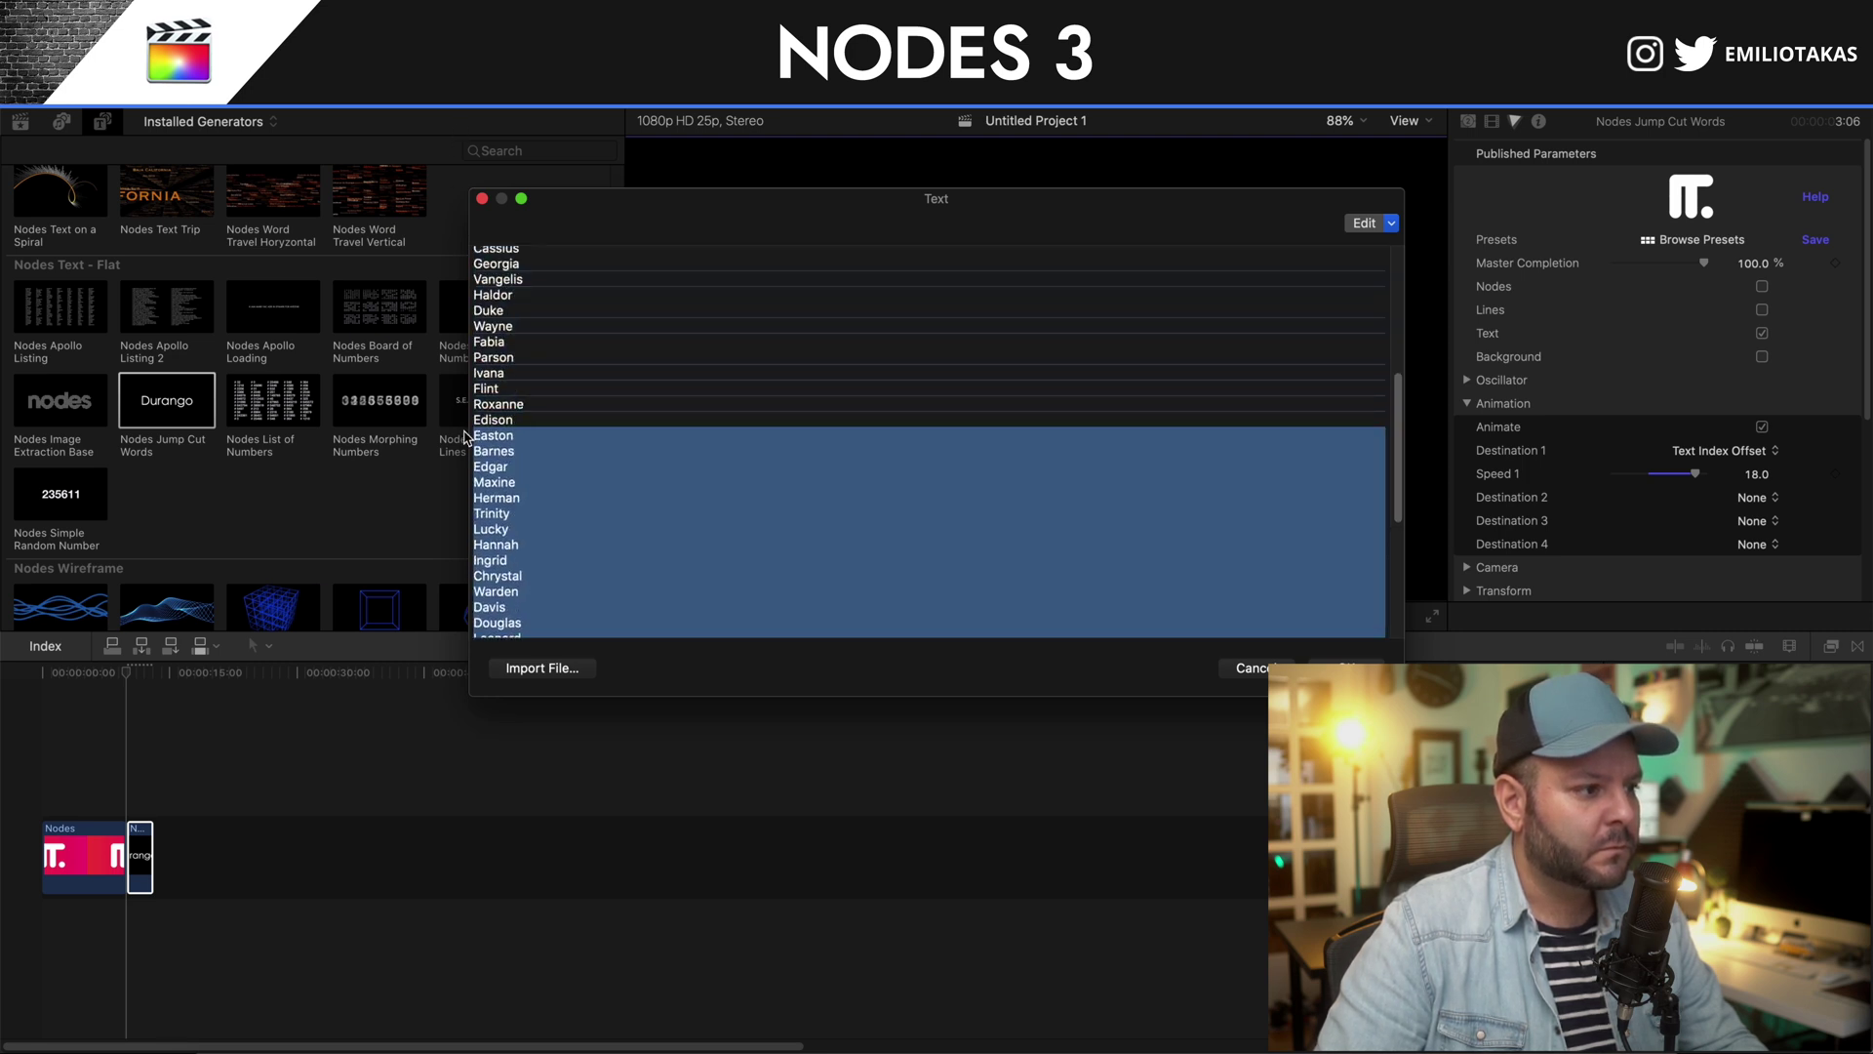
pyautogui.scroll(3, 465, 436)
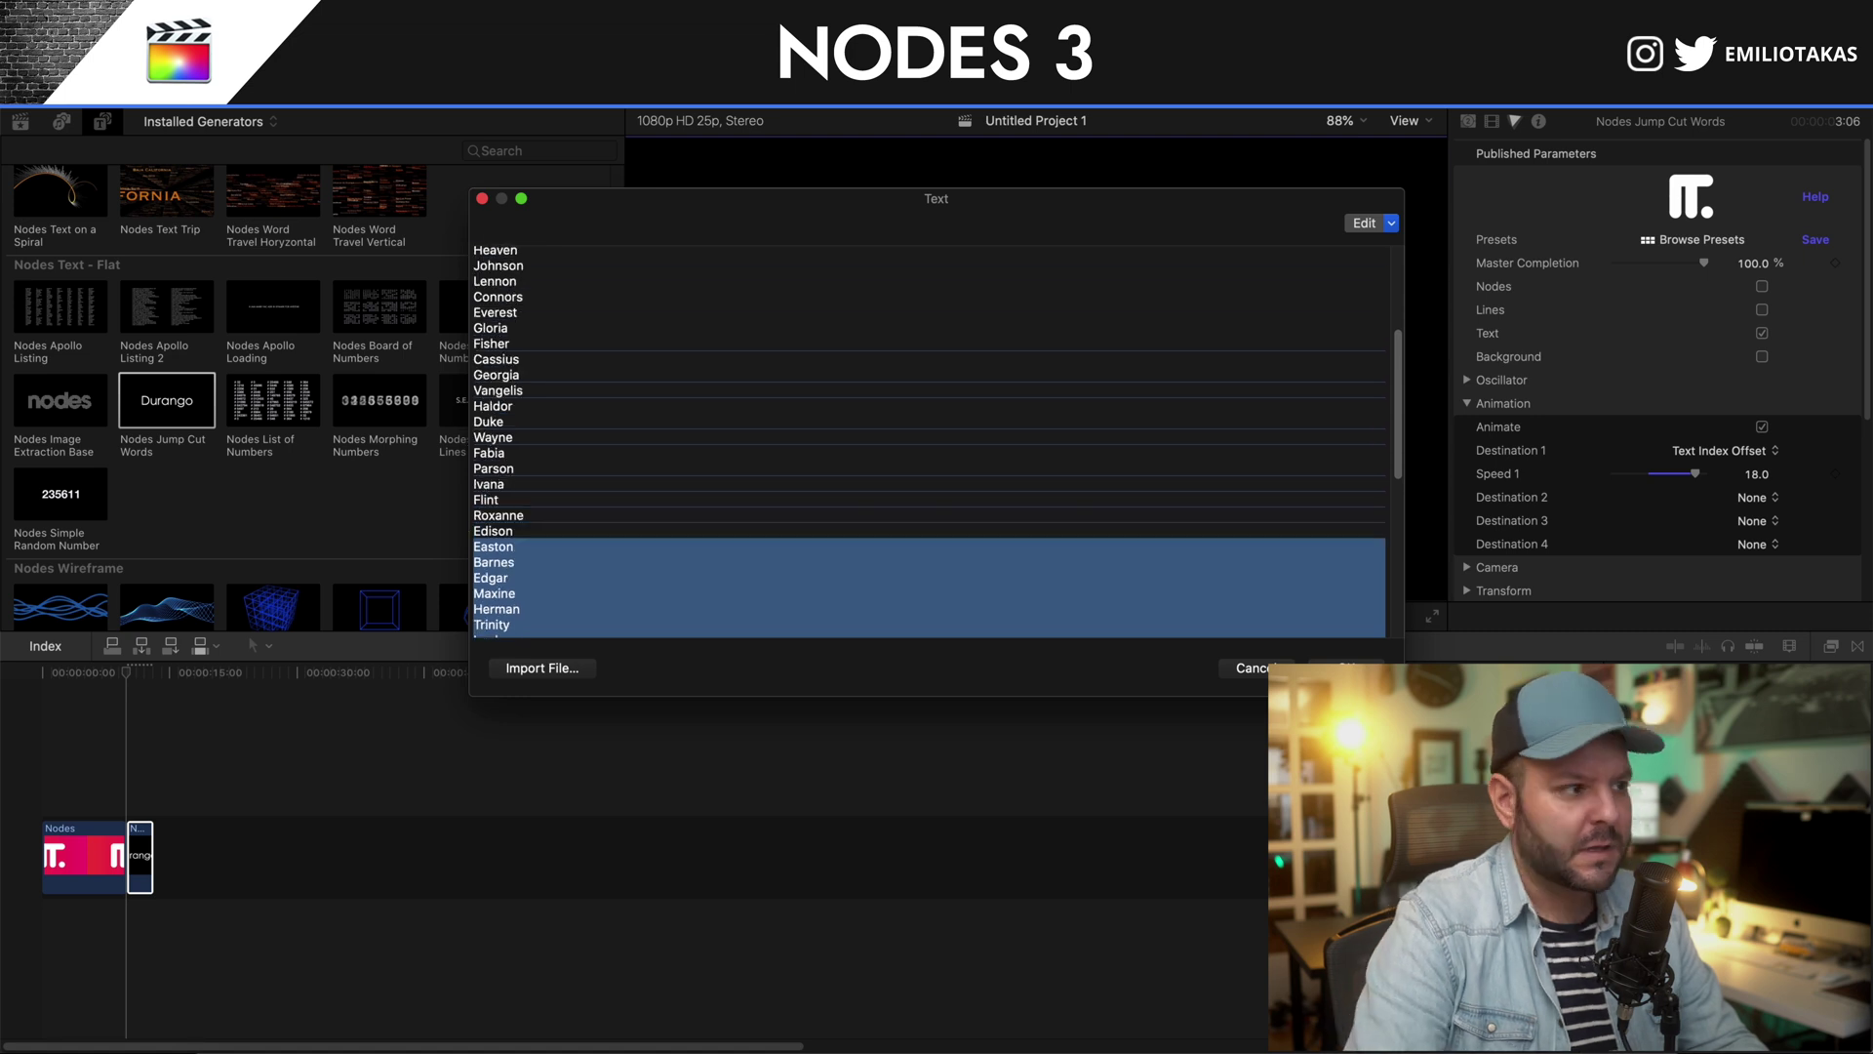
pyautogui.press('BackSpace')
pyautogui.scroll(2, 520, 397)
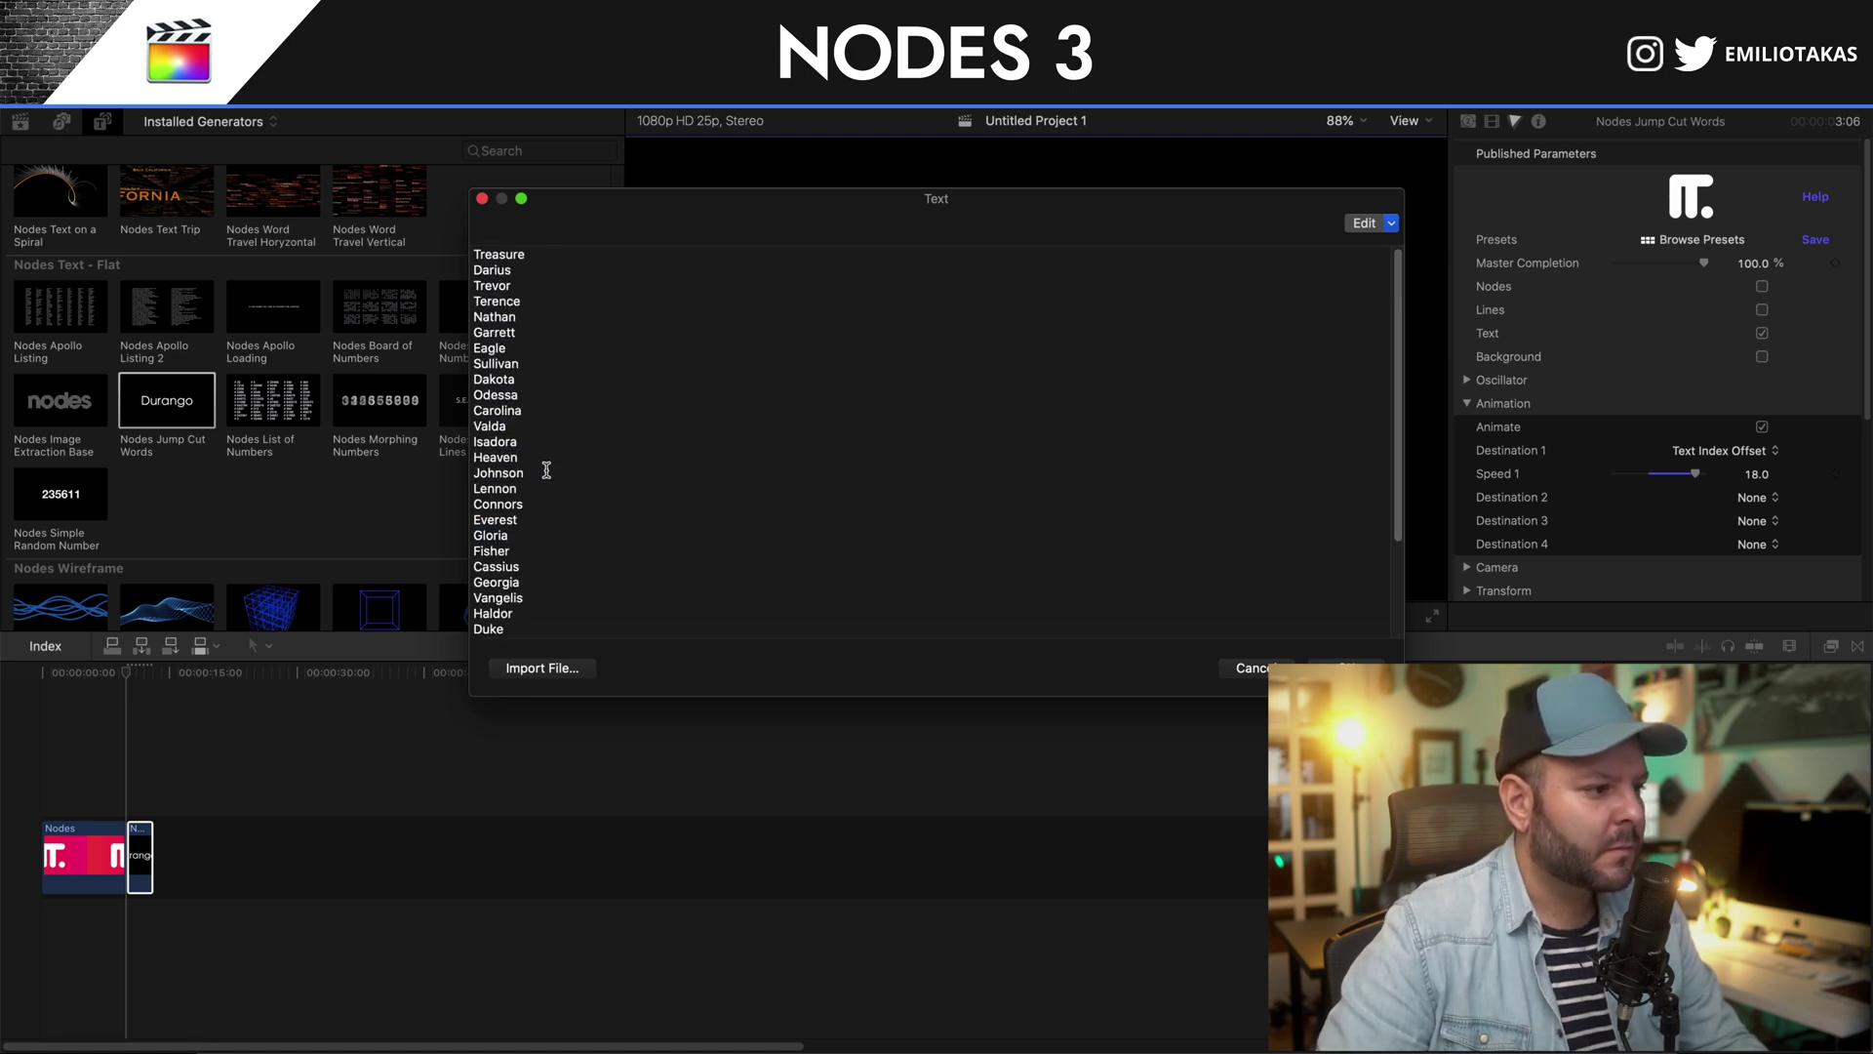
pyautogui.scroll(-4, 527, 474)
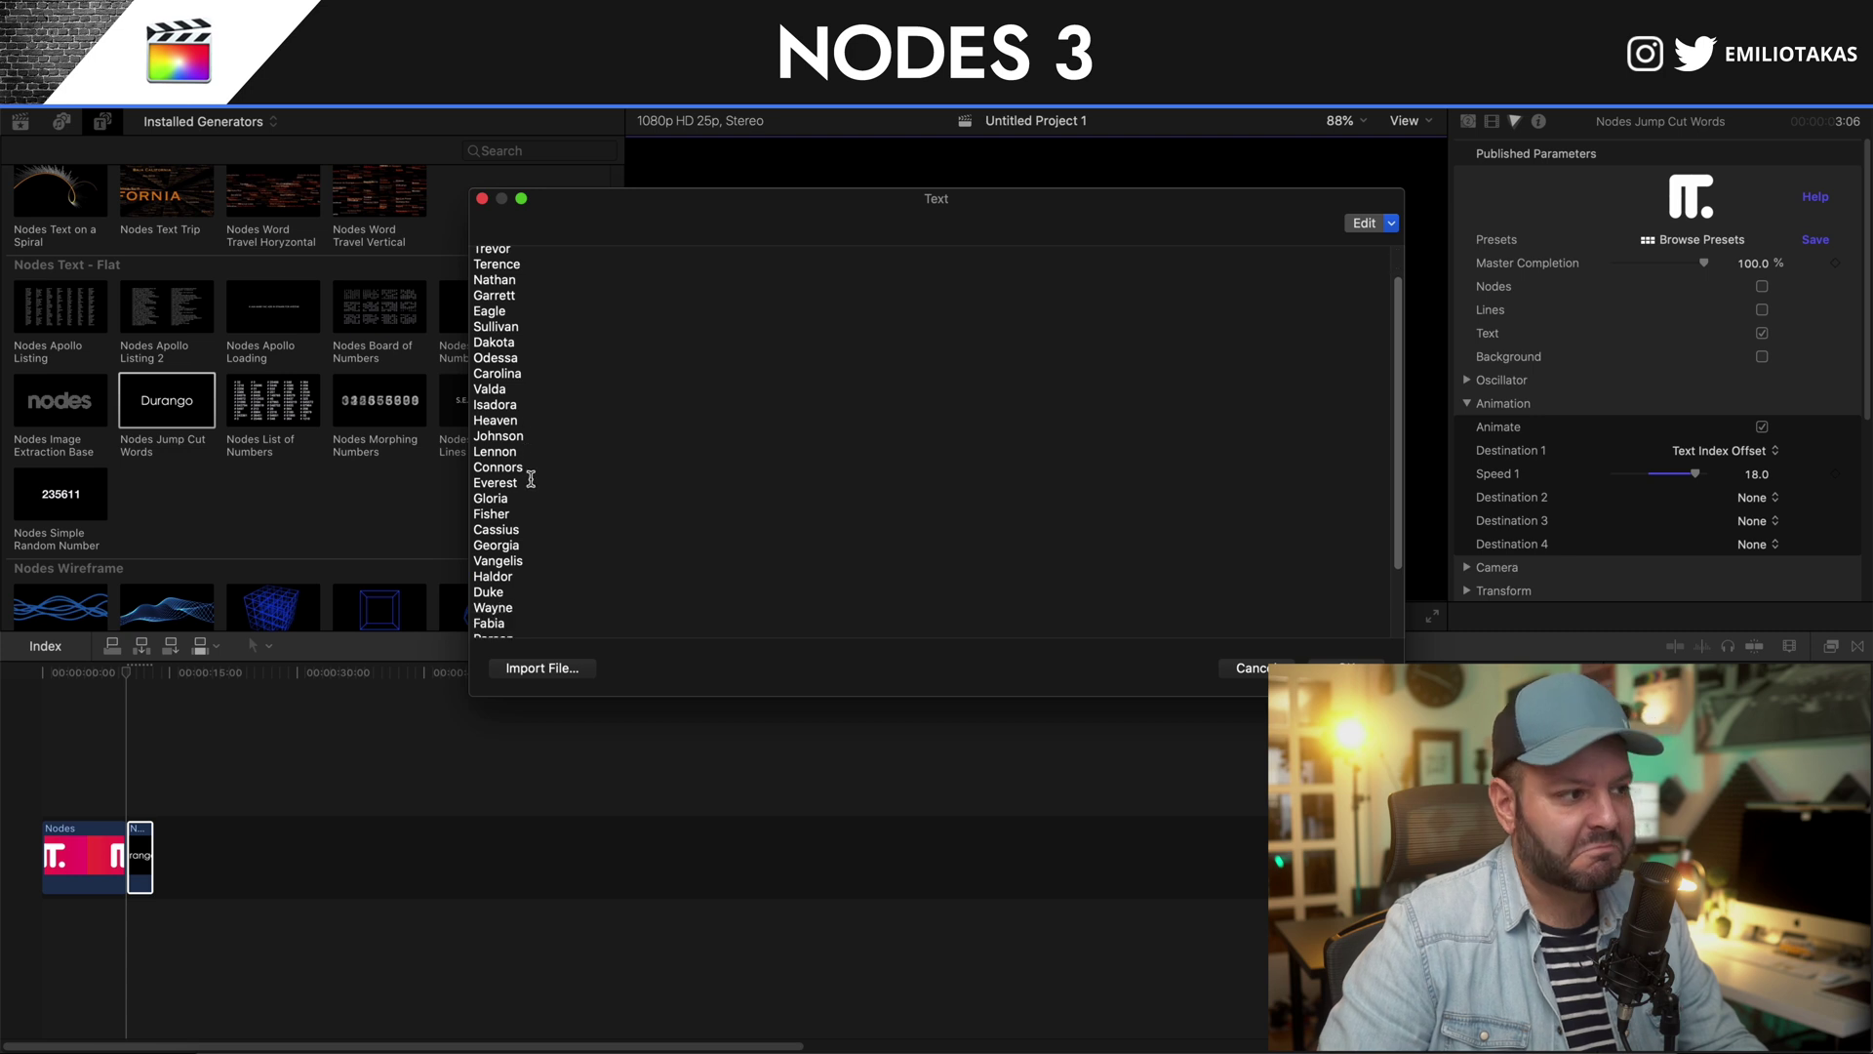
pyautogui.scroll(-1, 814, 557)
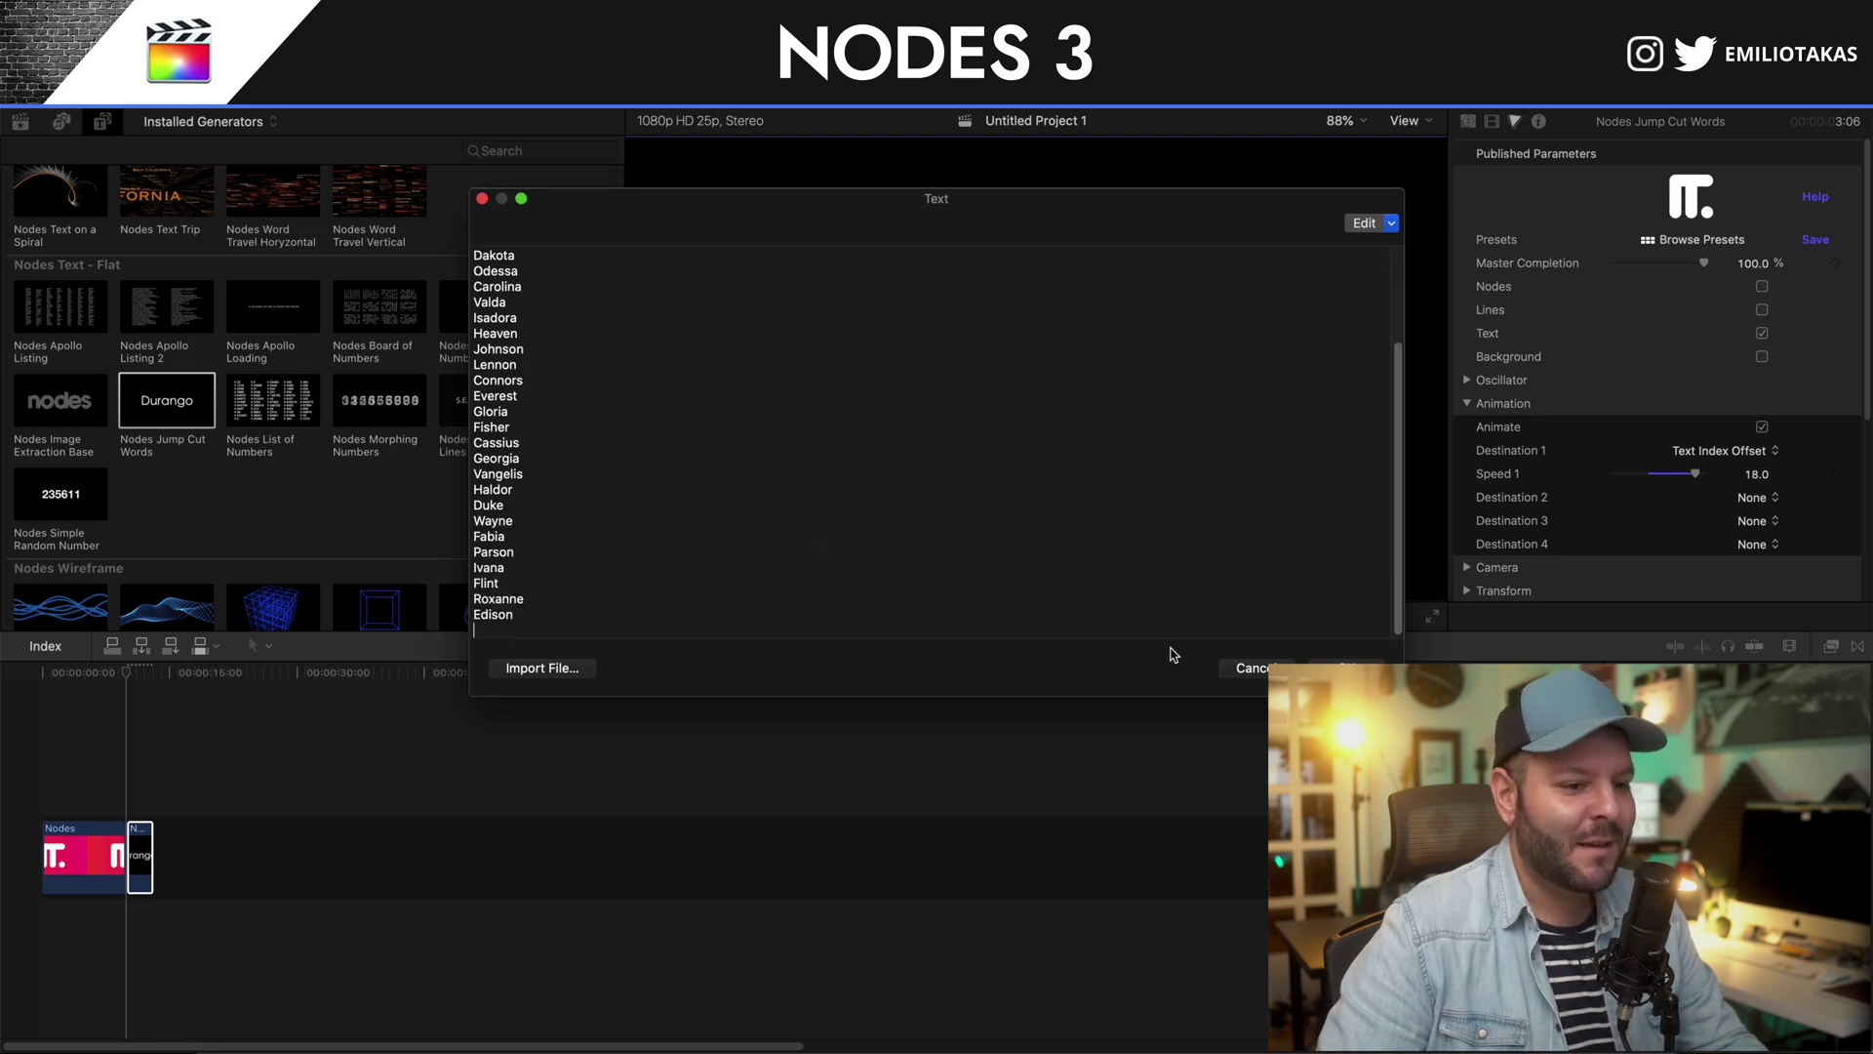
pyautogui.press('Return')
pyautogui.press('space')
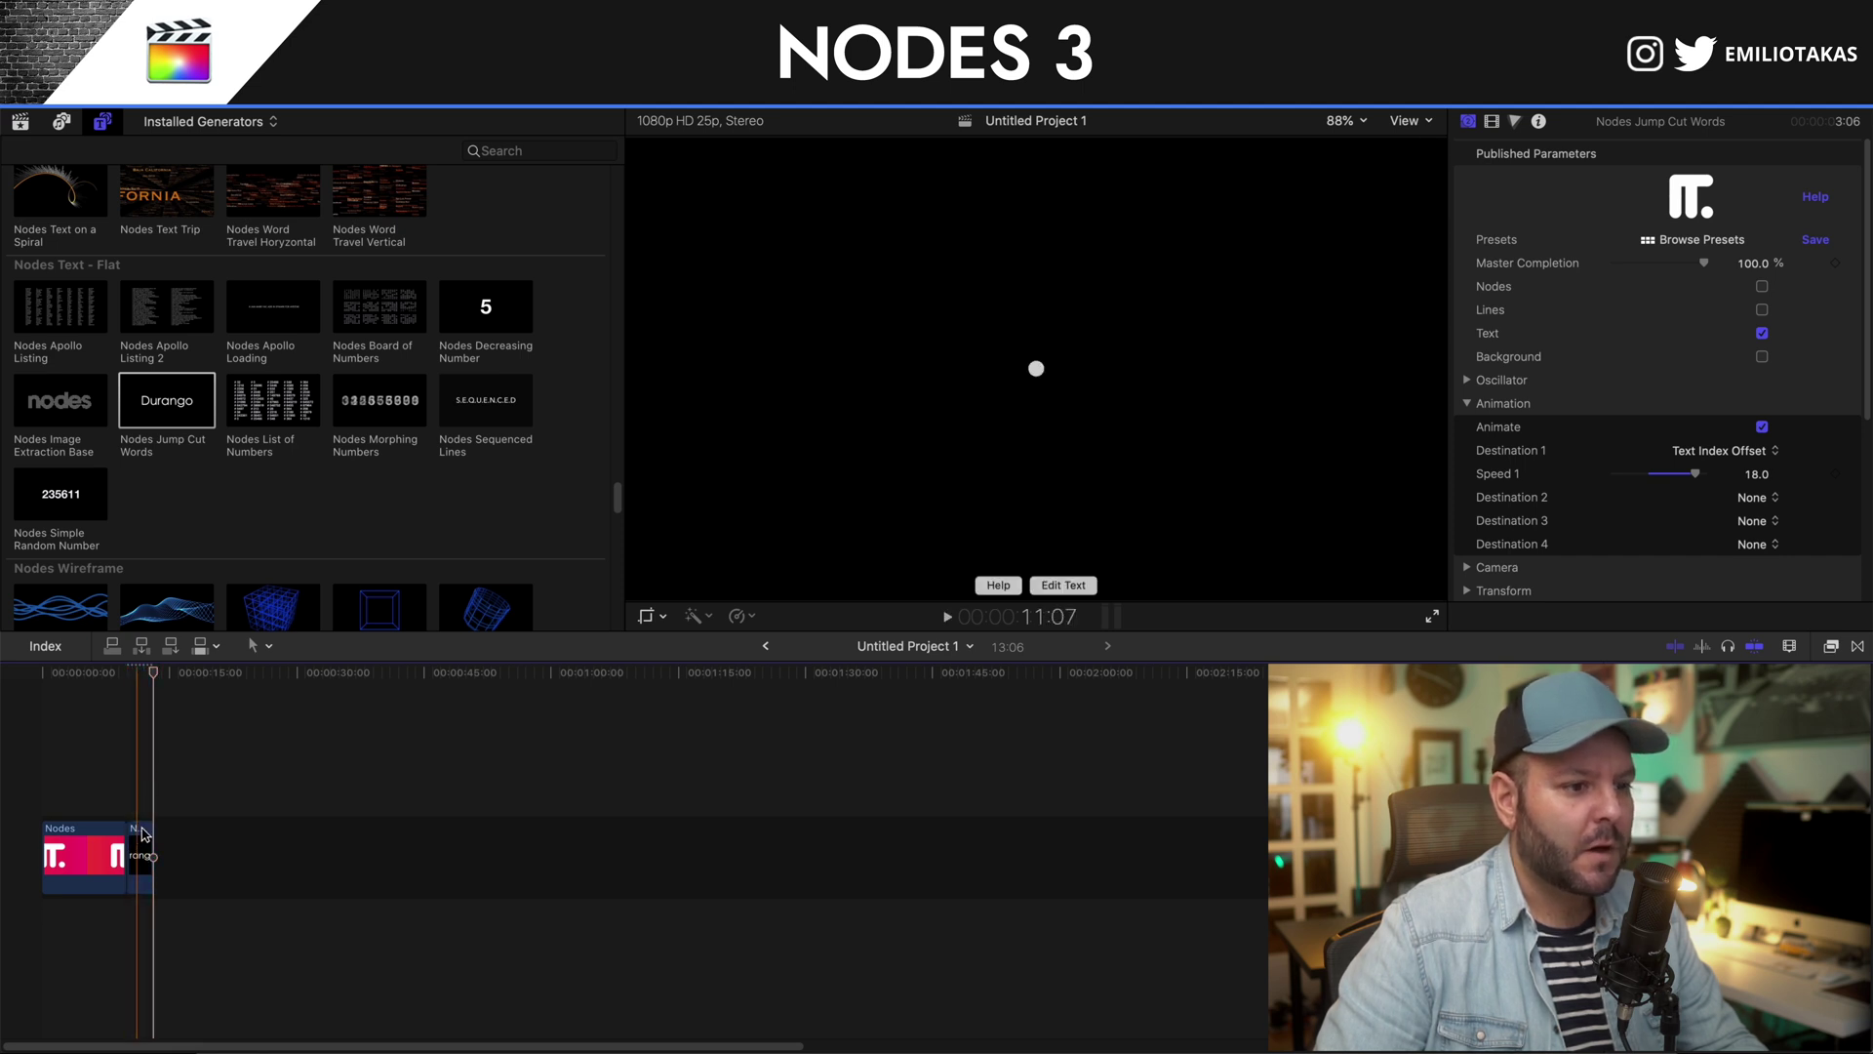
# Replace the second word in the Jump Cut Words text list with NODES, apply it and play the clip.
pyautogui.click(1051, 593)
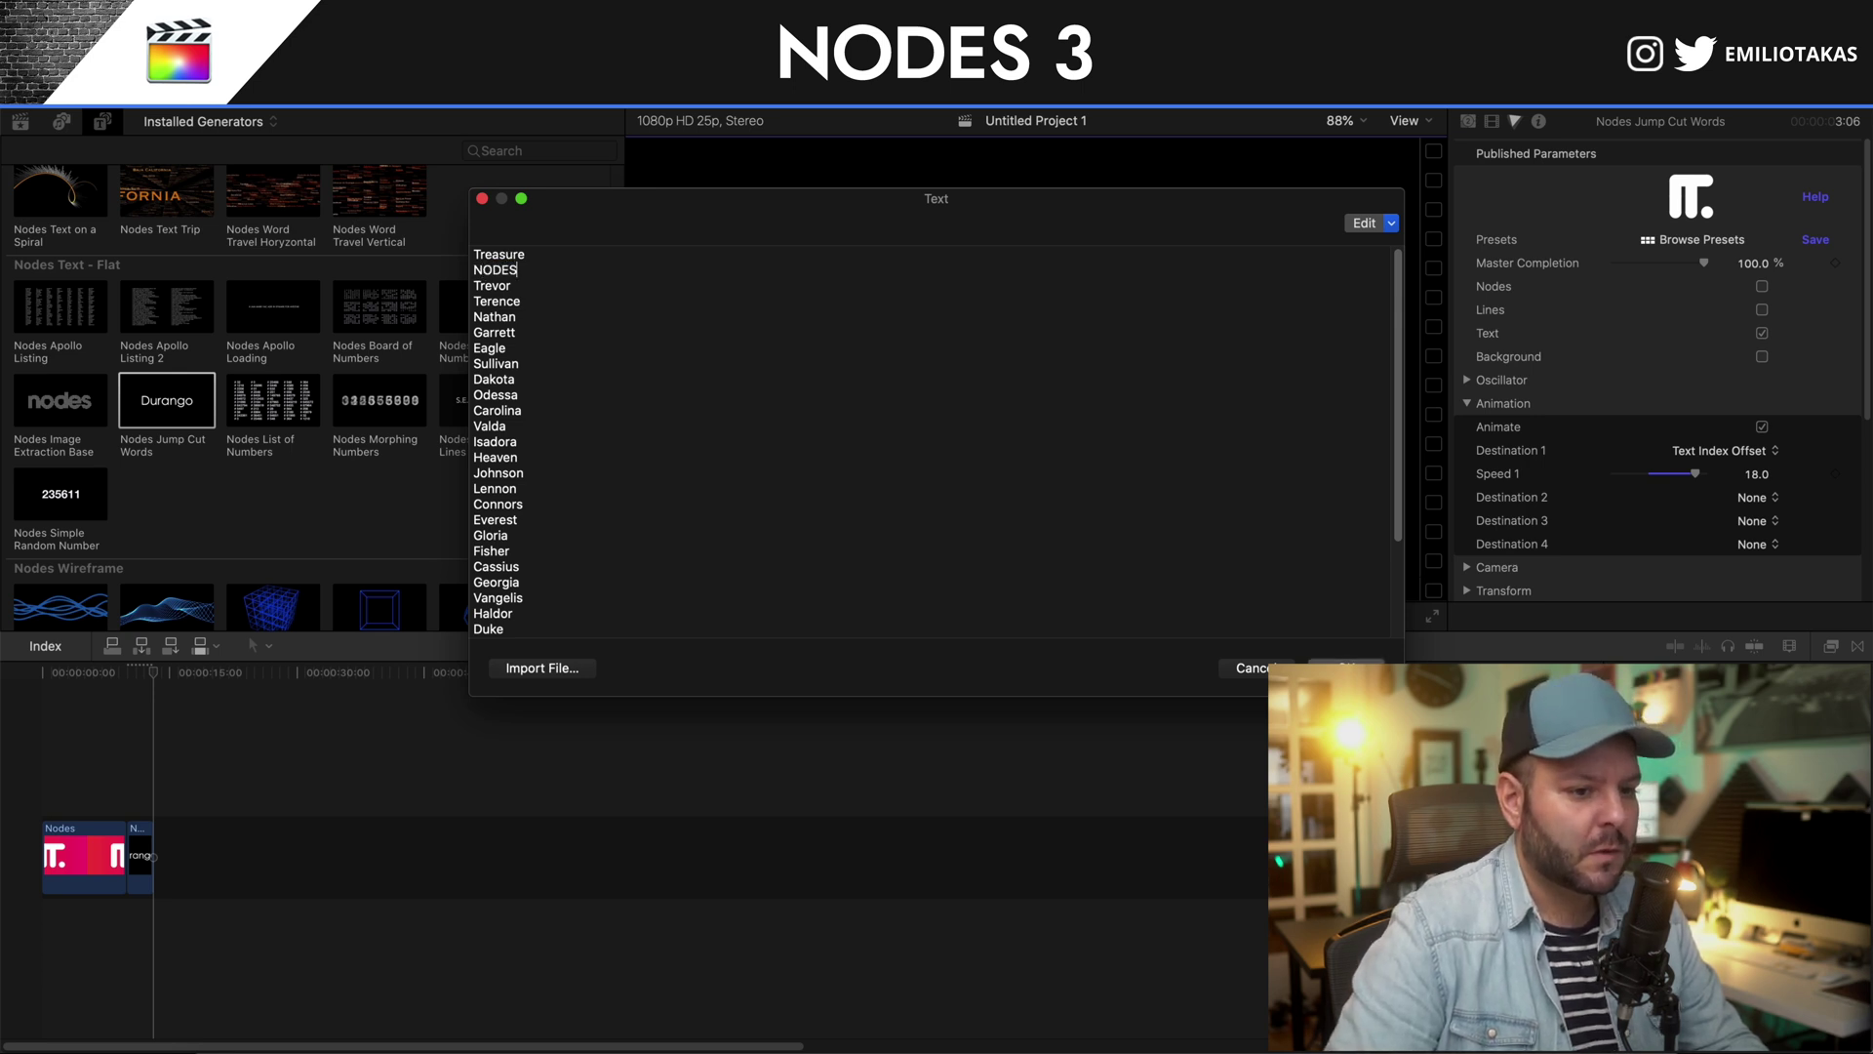
pyautogui.click(1347, 668)
pyautogui.press('space')
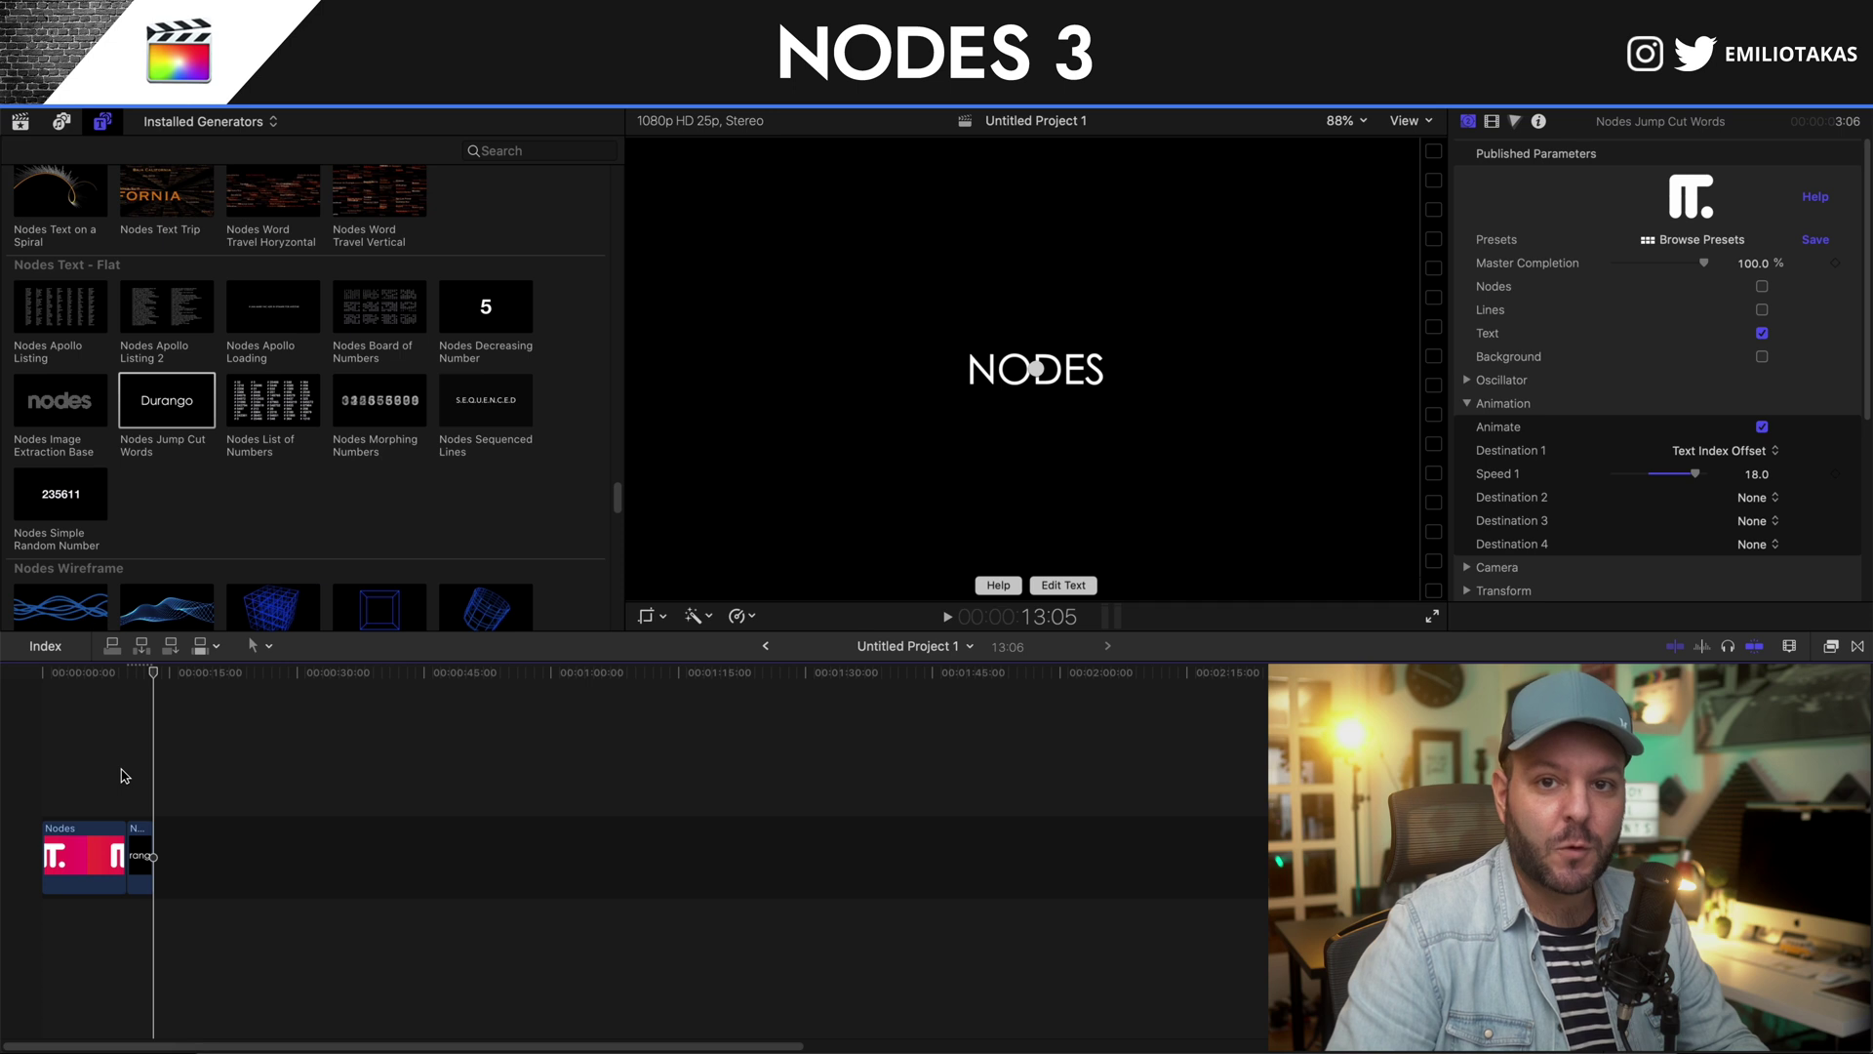
# Extend the Jump Cut Words clip until the project ends at 17:05, split it at 13:05 and play it.
pyautogui.click(148, 837)
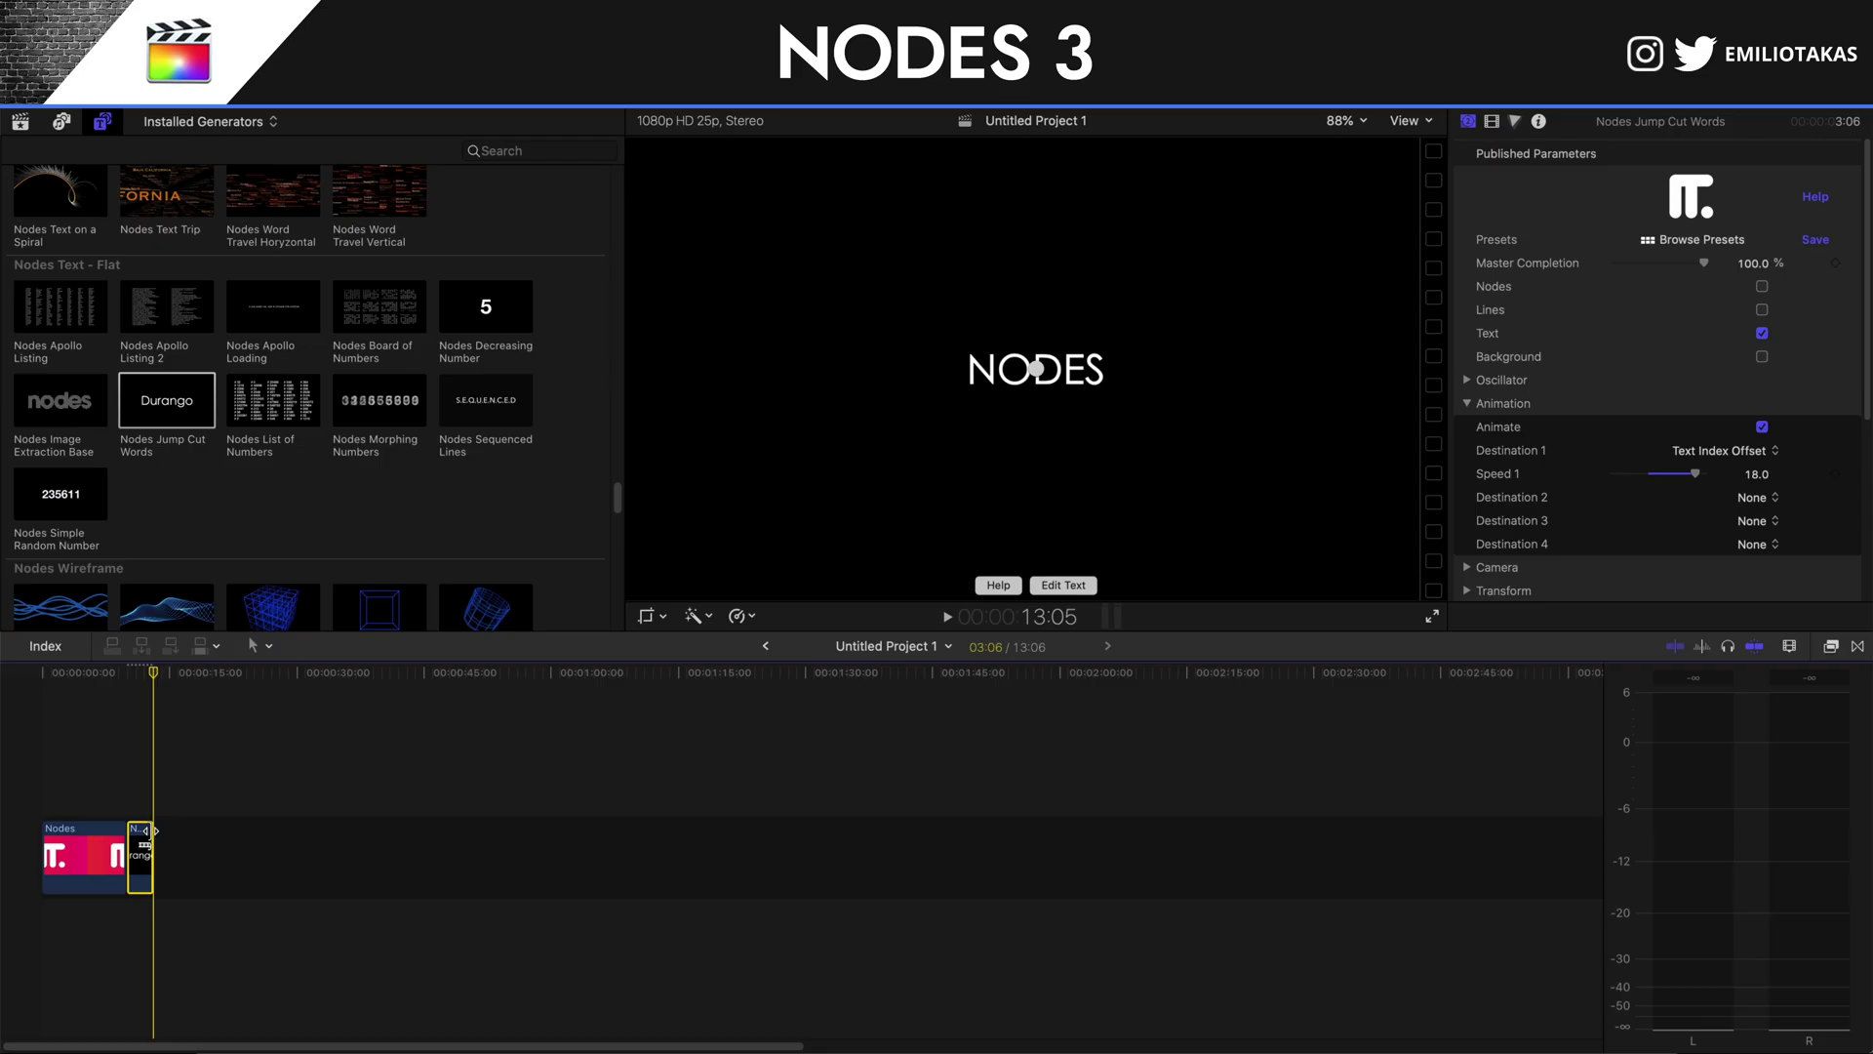
pyautogui.moveTo(146, 831); pyautogui.dragTo(185, 831)
pyautogui.press('super+b')
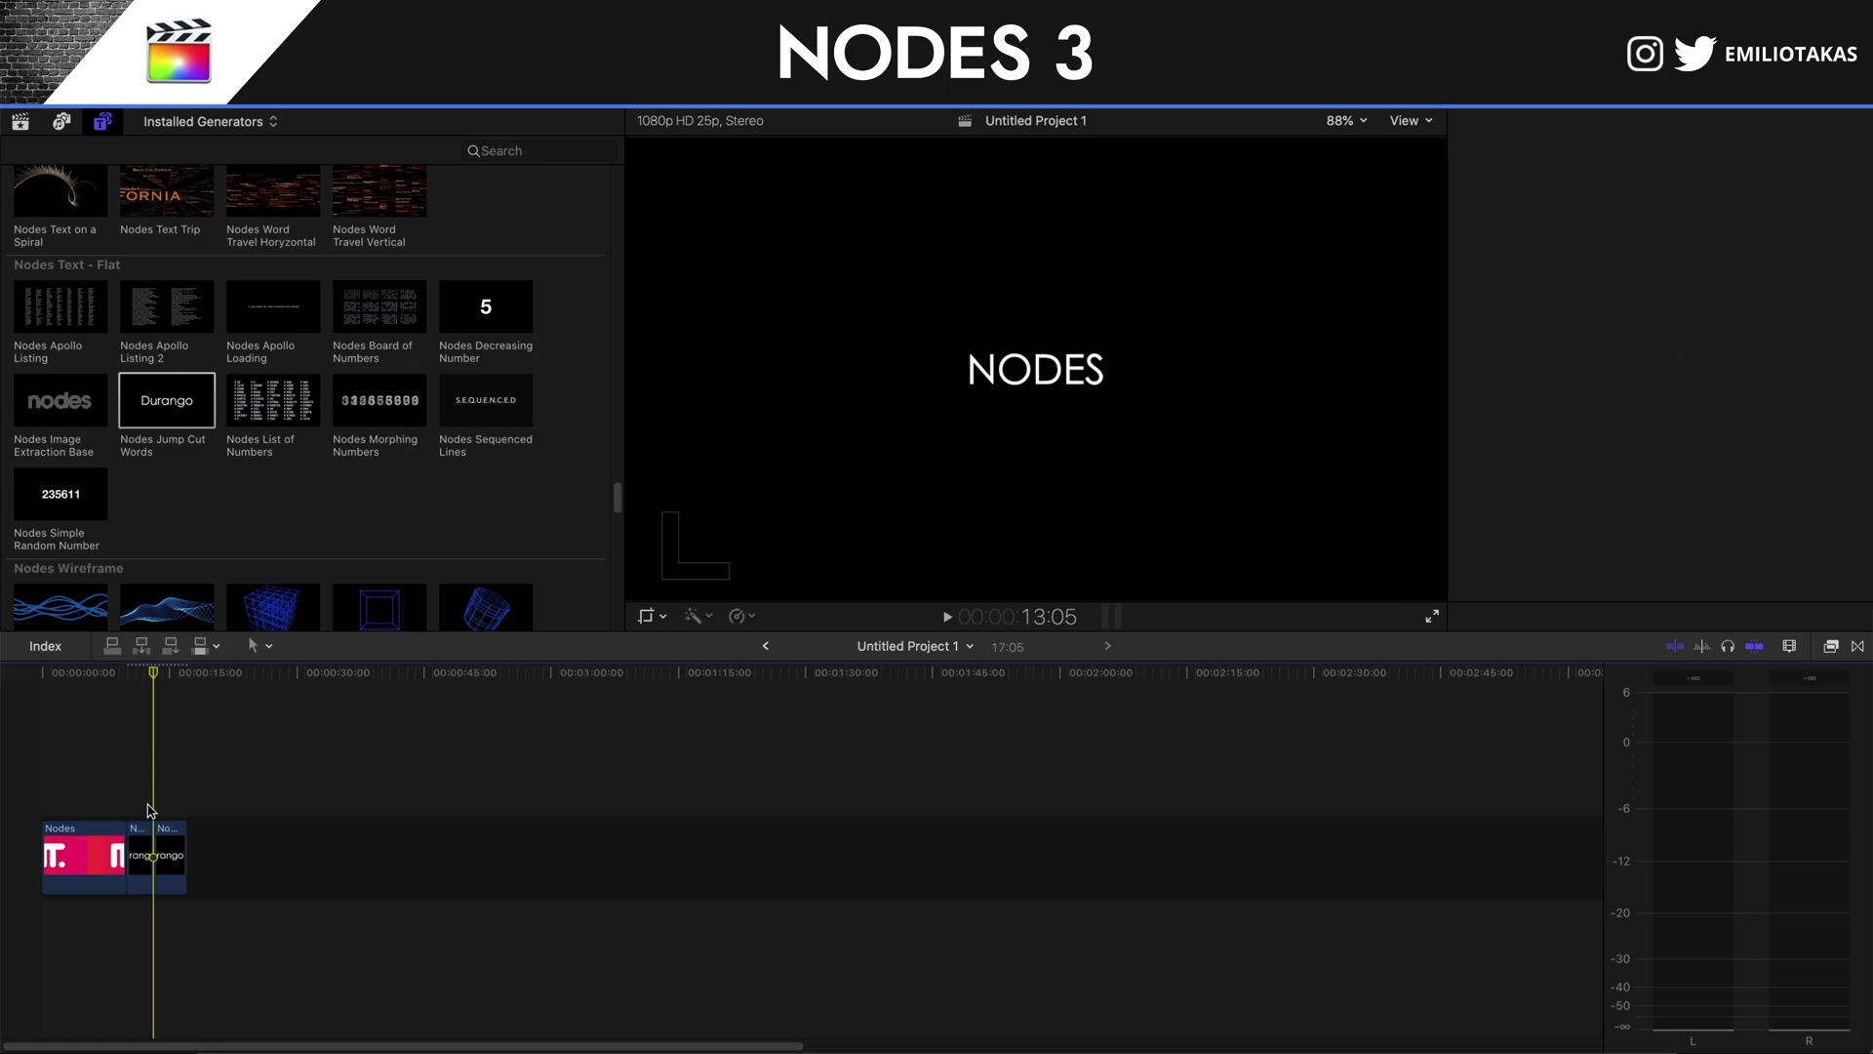
pyautogui.press('space')
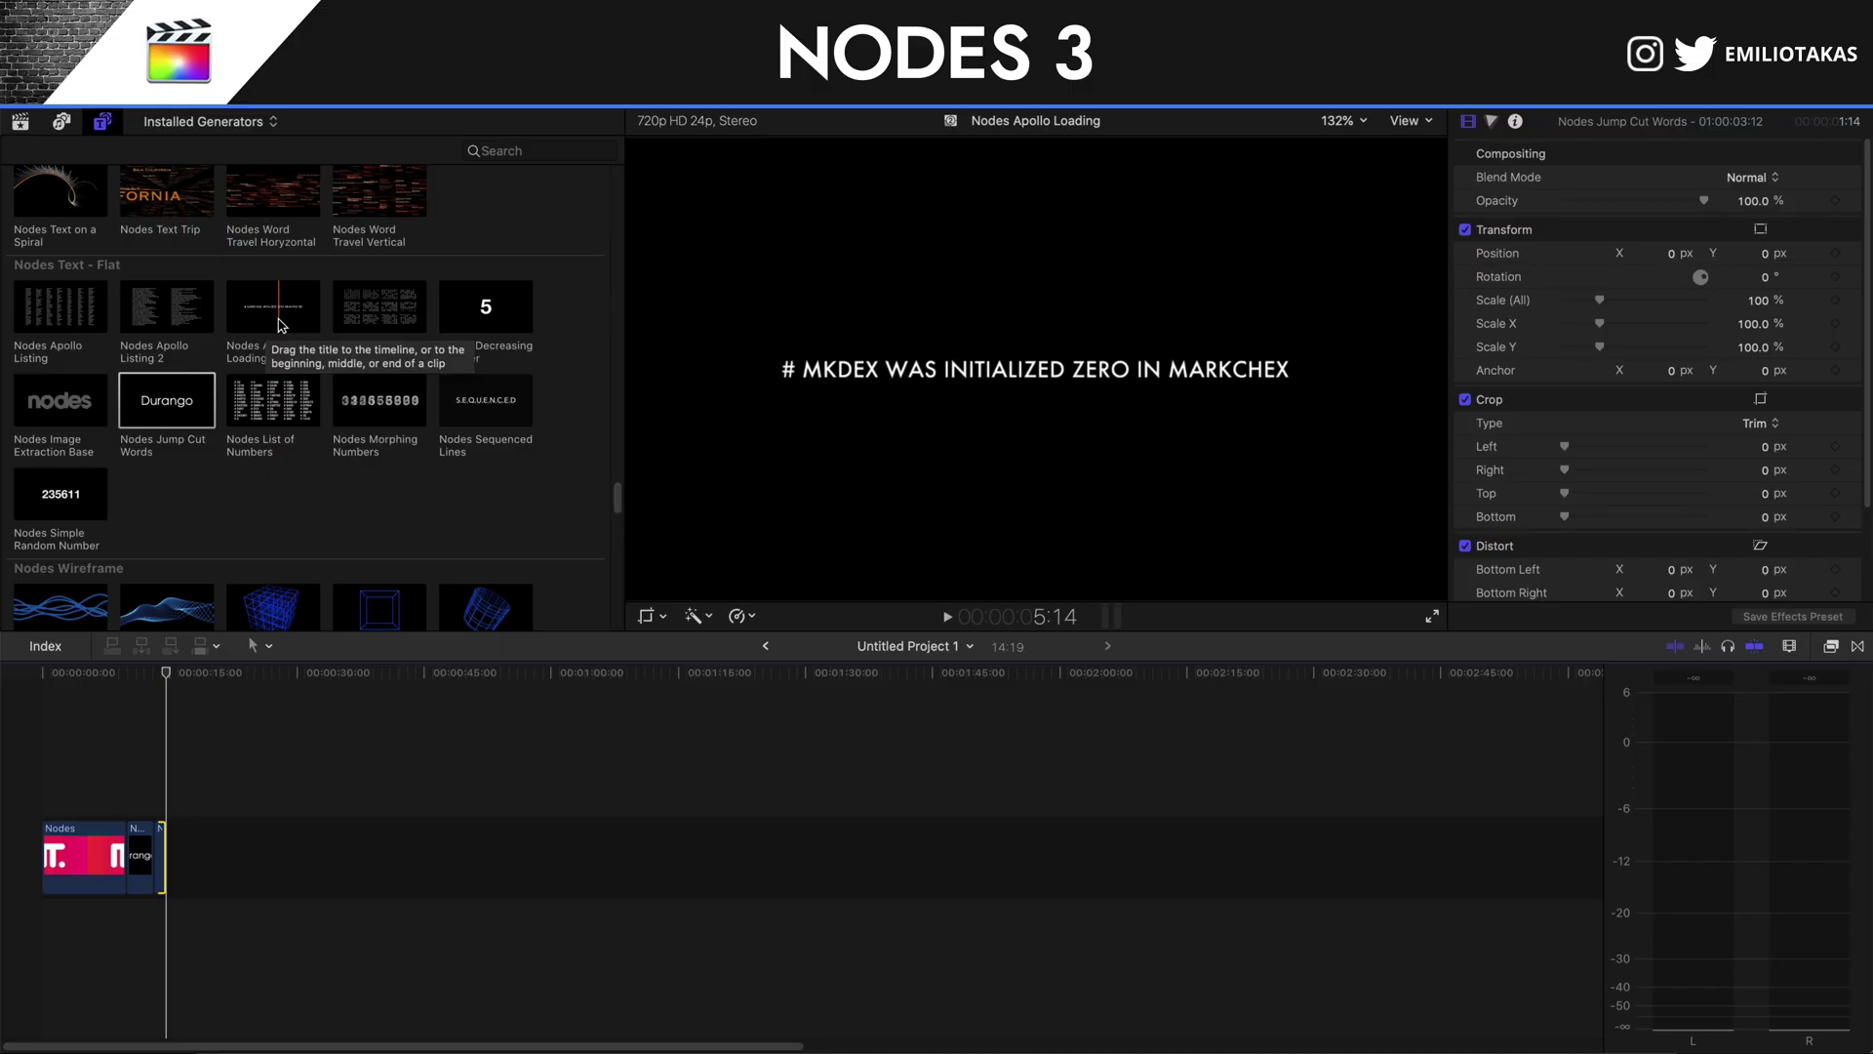
# Append the Nodes Matrix Constructor generator from the Wireframe Grids category to the end of the timeline.
pyautogui.scroll(-8, 283, 342)
pyautogui.scroll(-2, 290, 361)
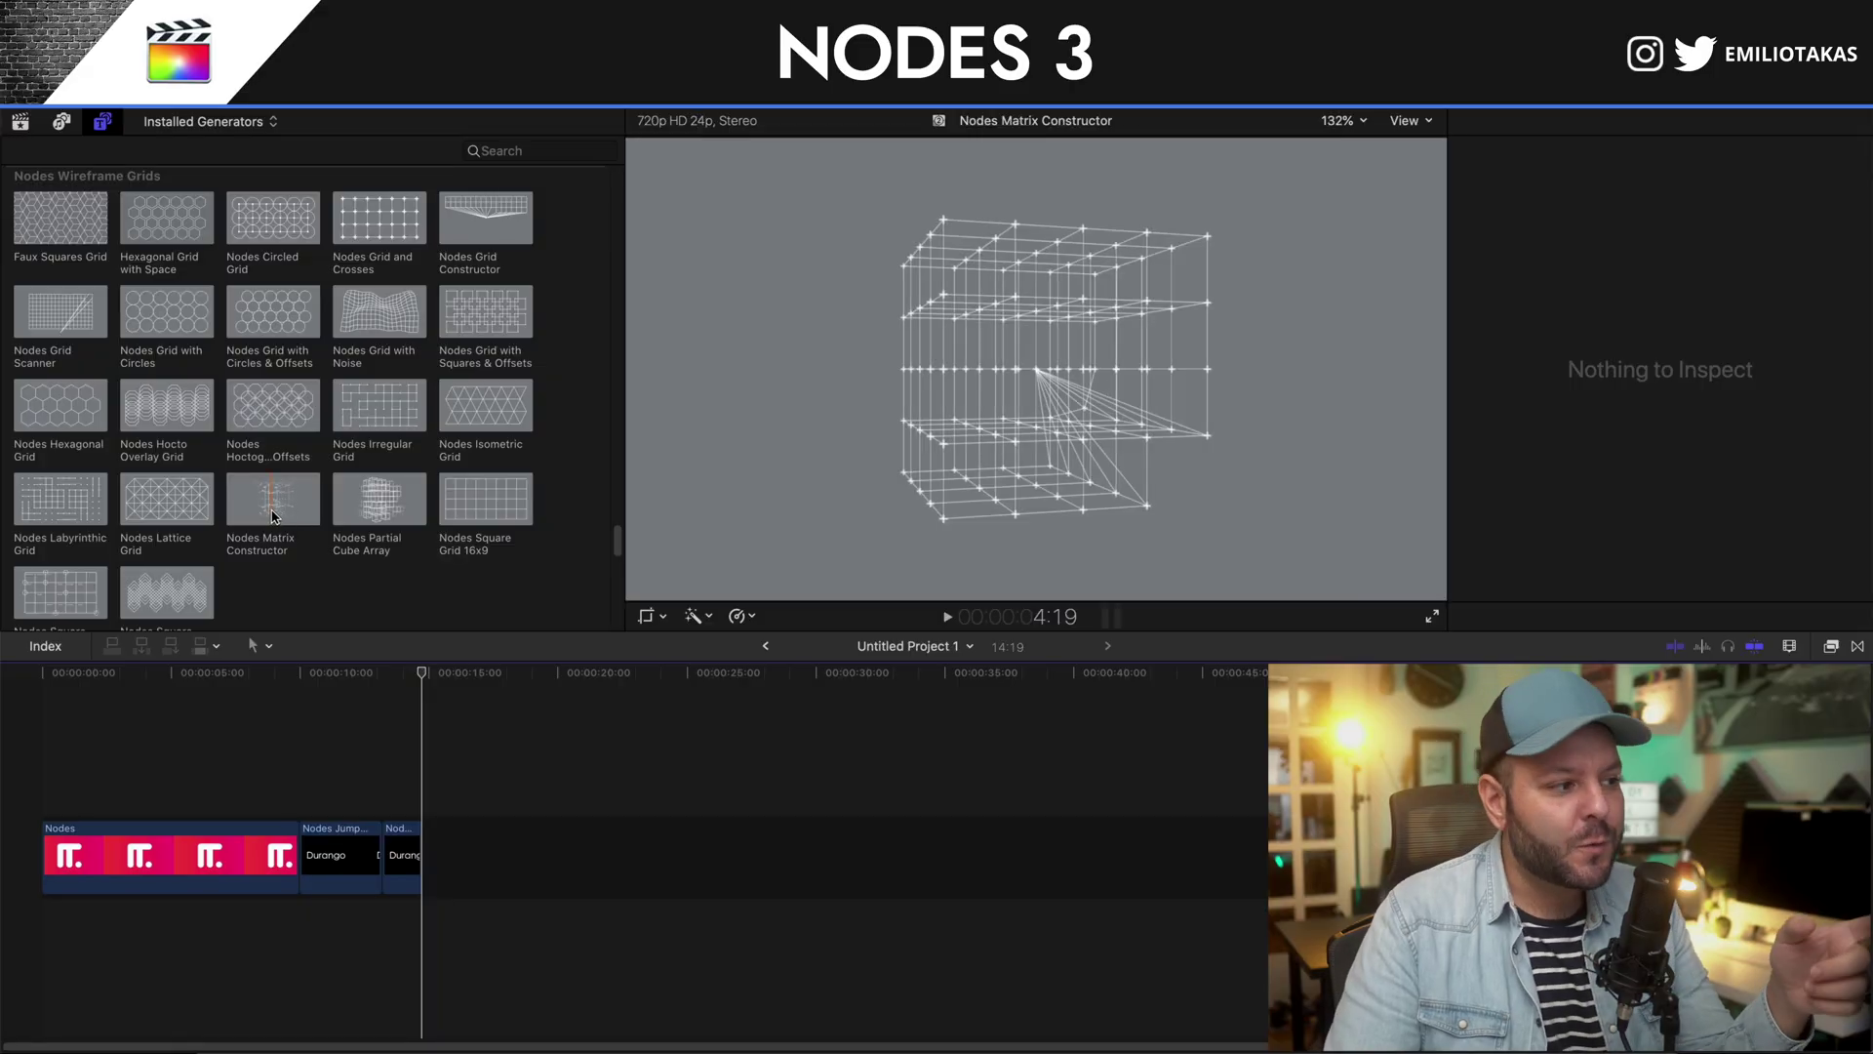
pyautogui.moveTo(273, 517); pyautogui.dragTo(439, 844)
# Play the Matrix Constructor clip from its start to watch the grid animation build.
pyautogui.press('space')
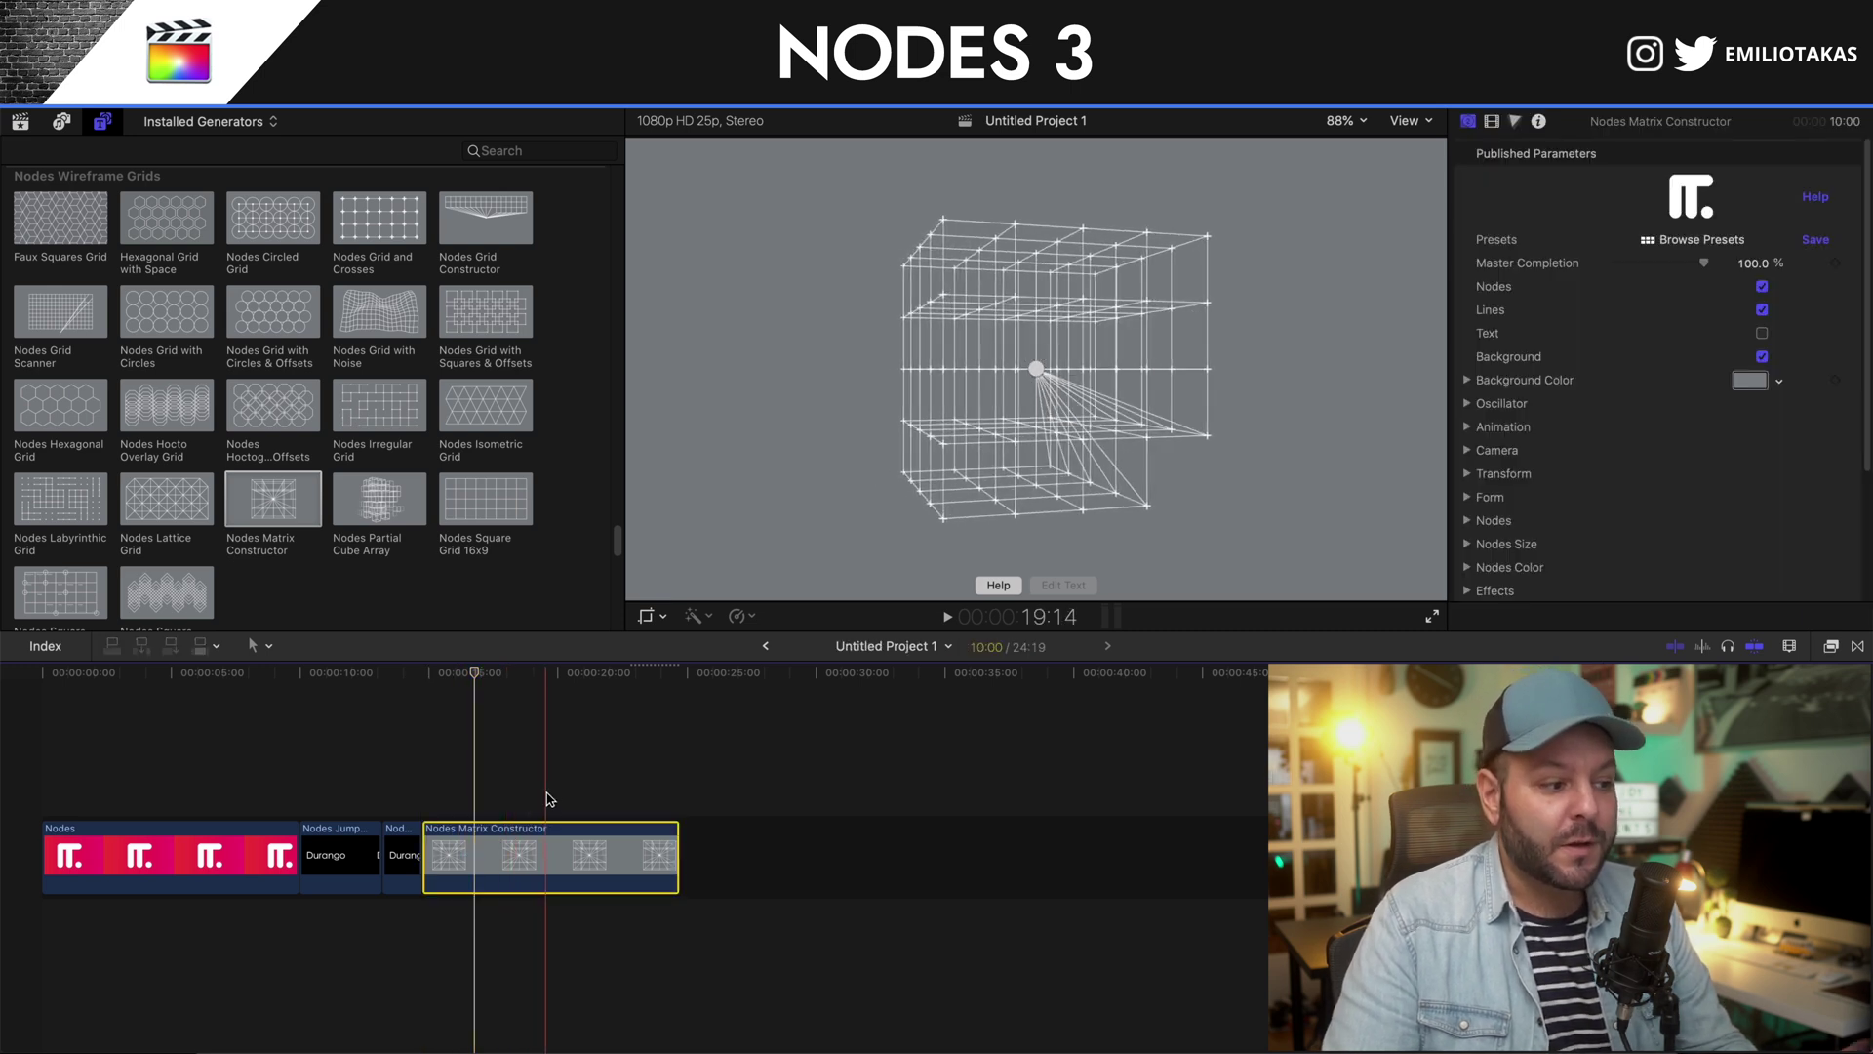
pyautogui.click(427, 792)
pyautogui.press('space')
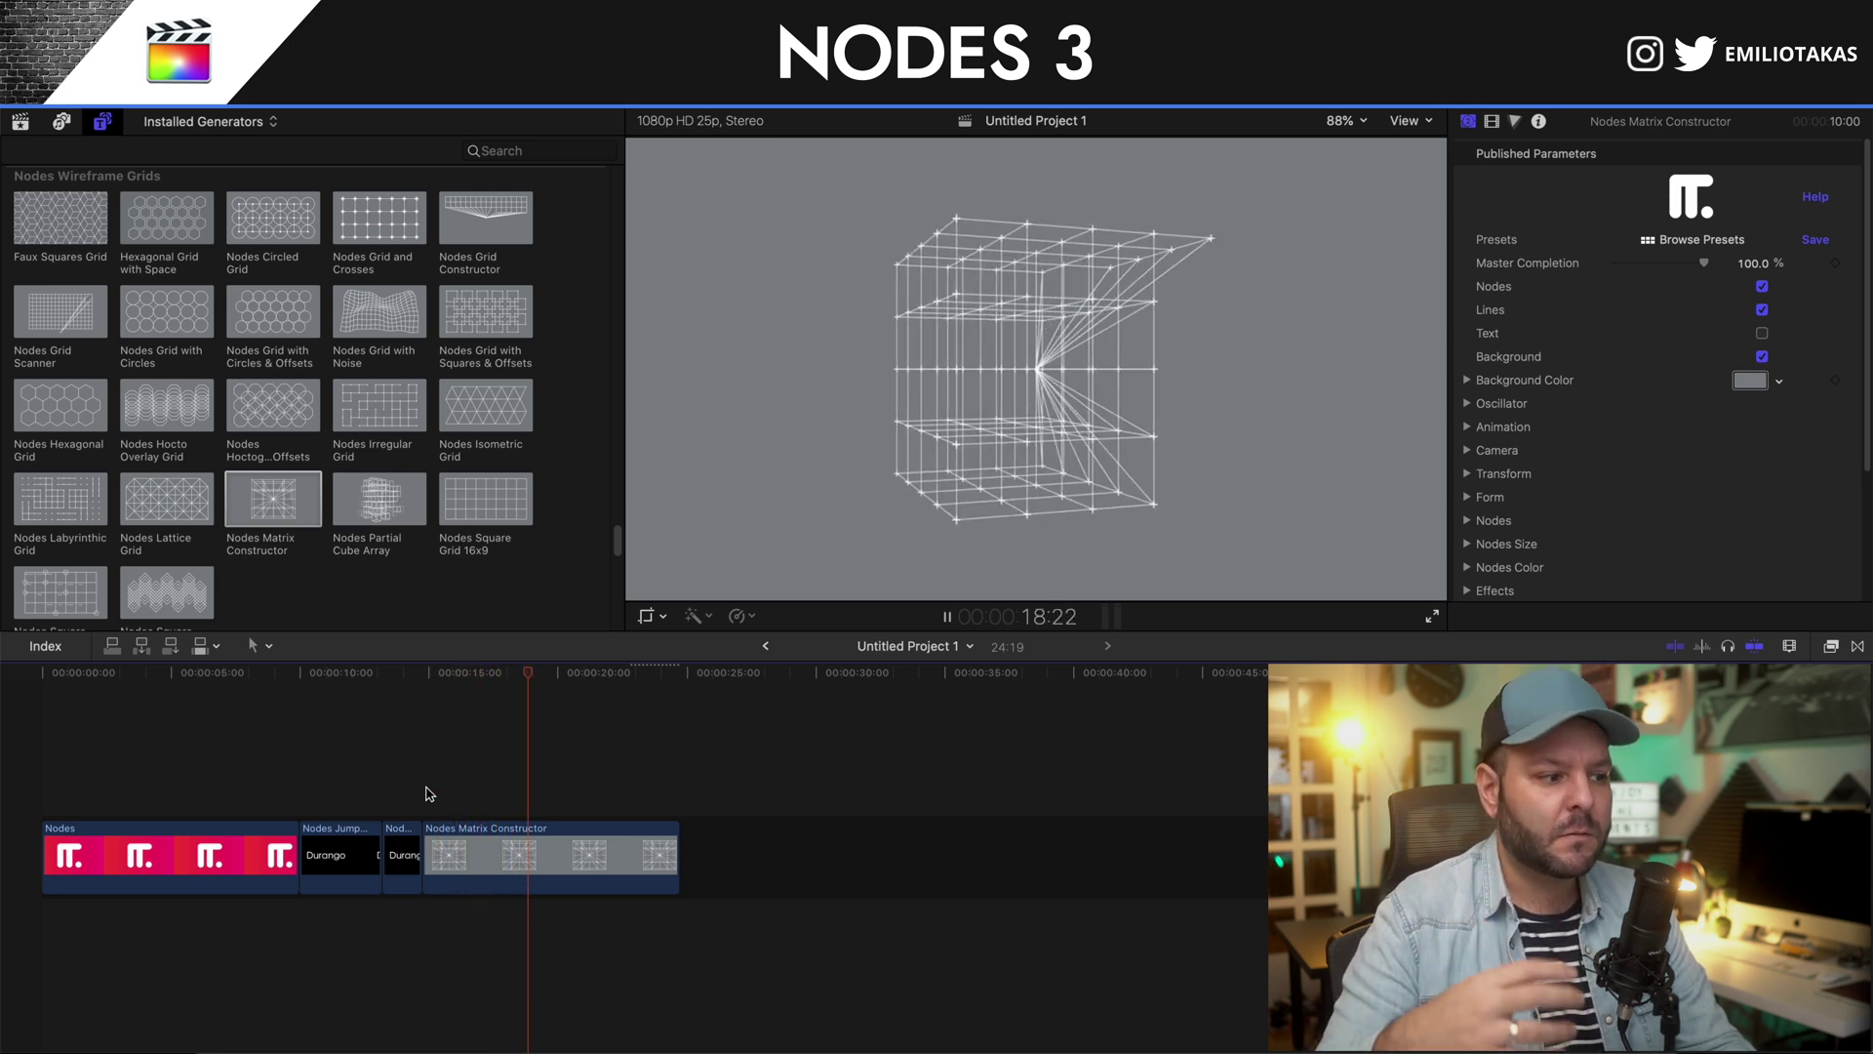
pyautogui.press('space')
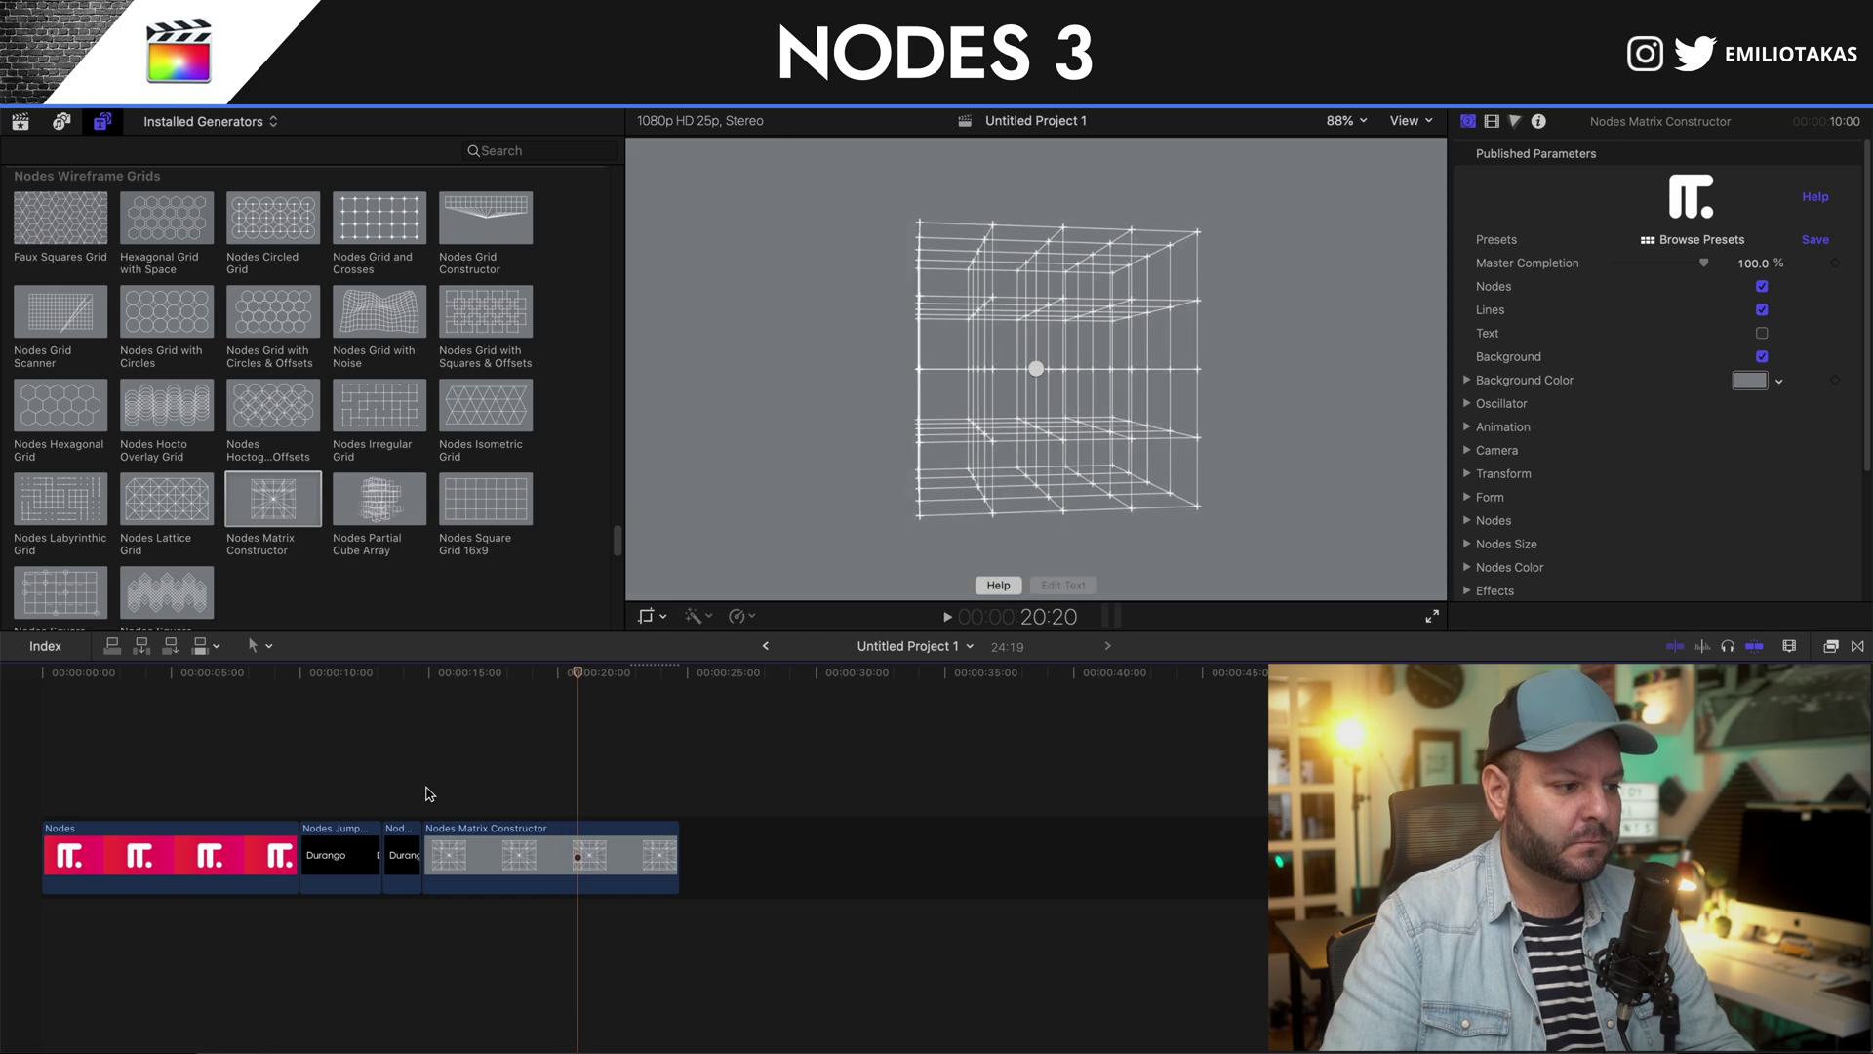
# Set the Matrix Constructor clip's Form to Import Obj 3D Models and load FinalBaseMesh.obj into its OBJ files list.
pyautogui.click(426, 854)
pyautogui.press('l')
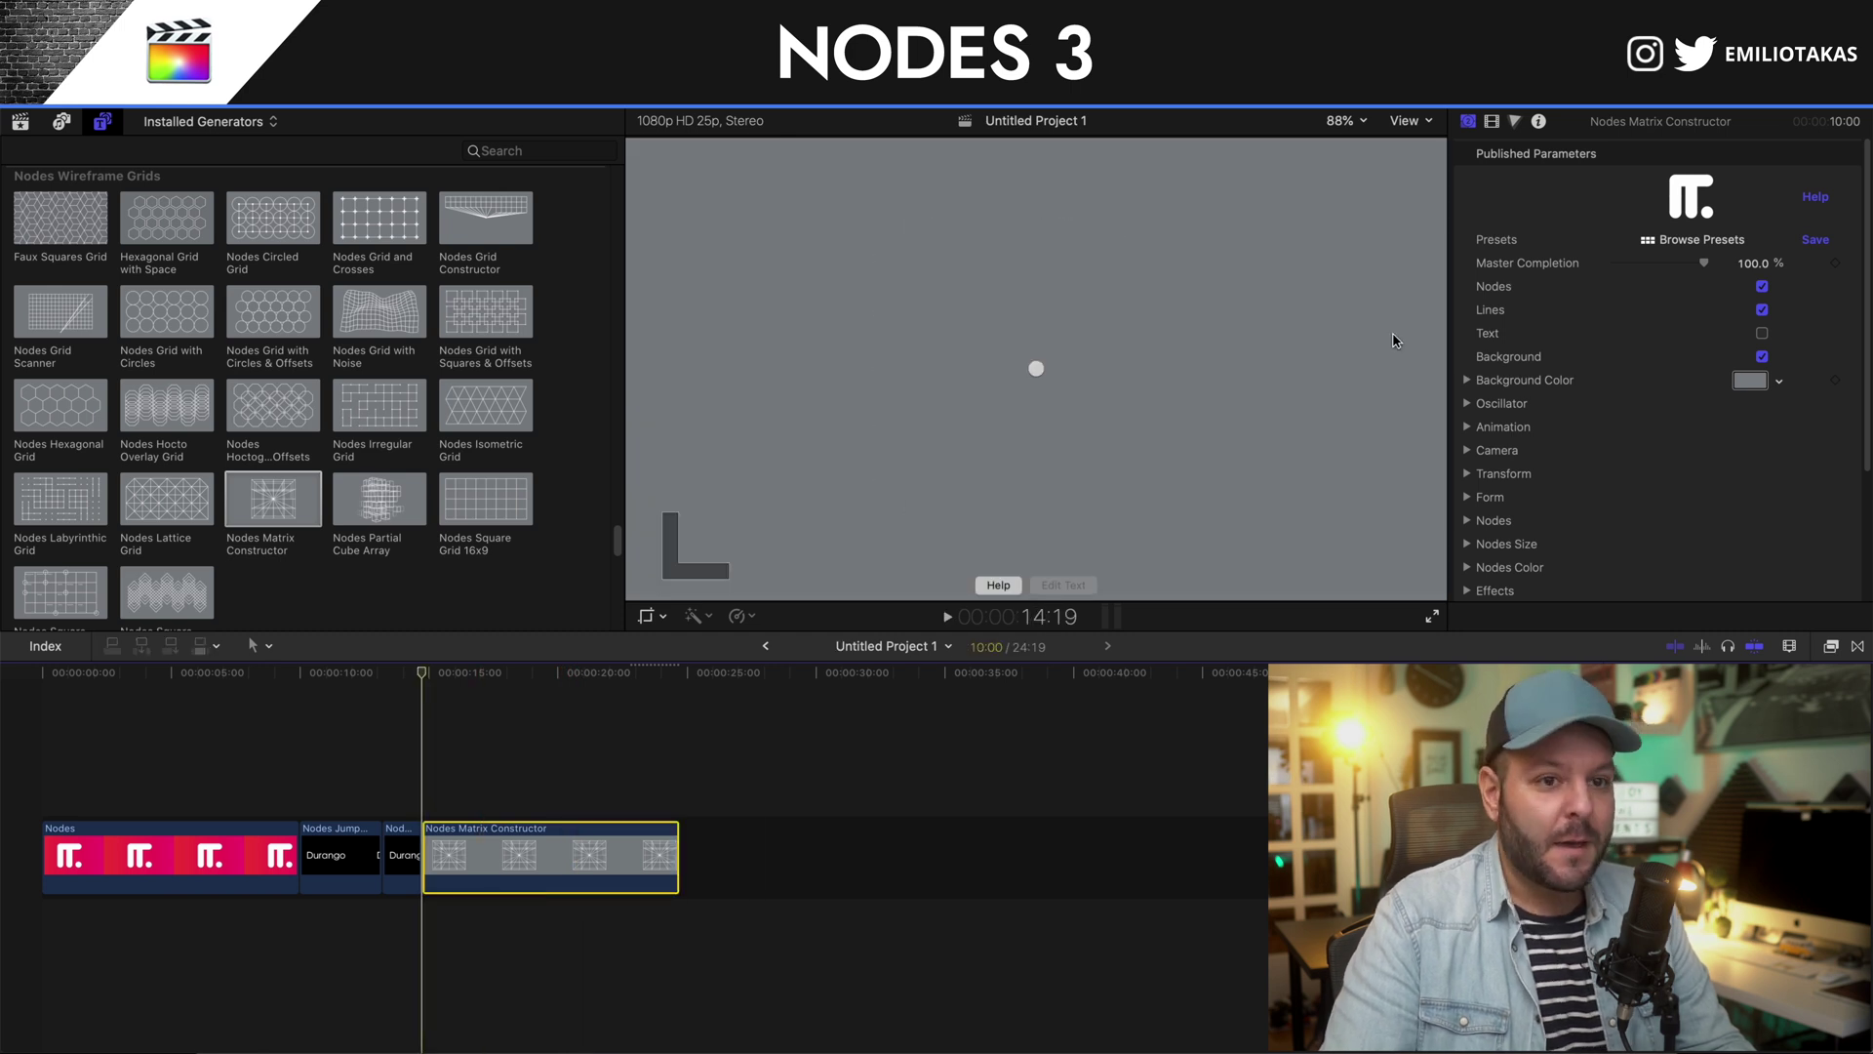
pyautogui.scroll(-2, 1539, 335)
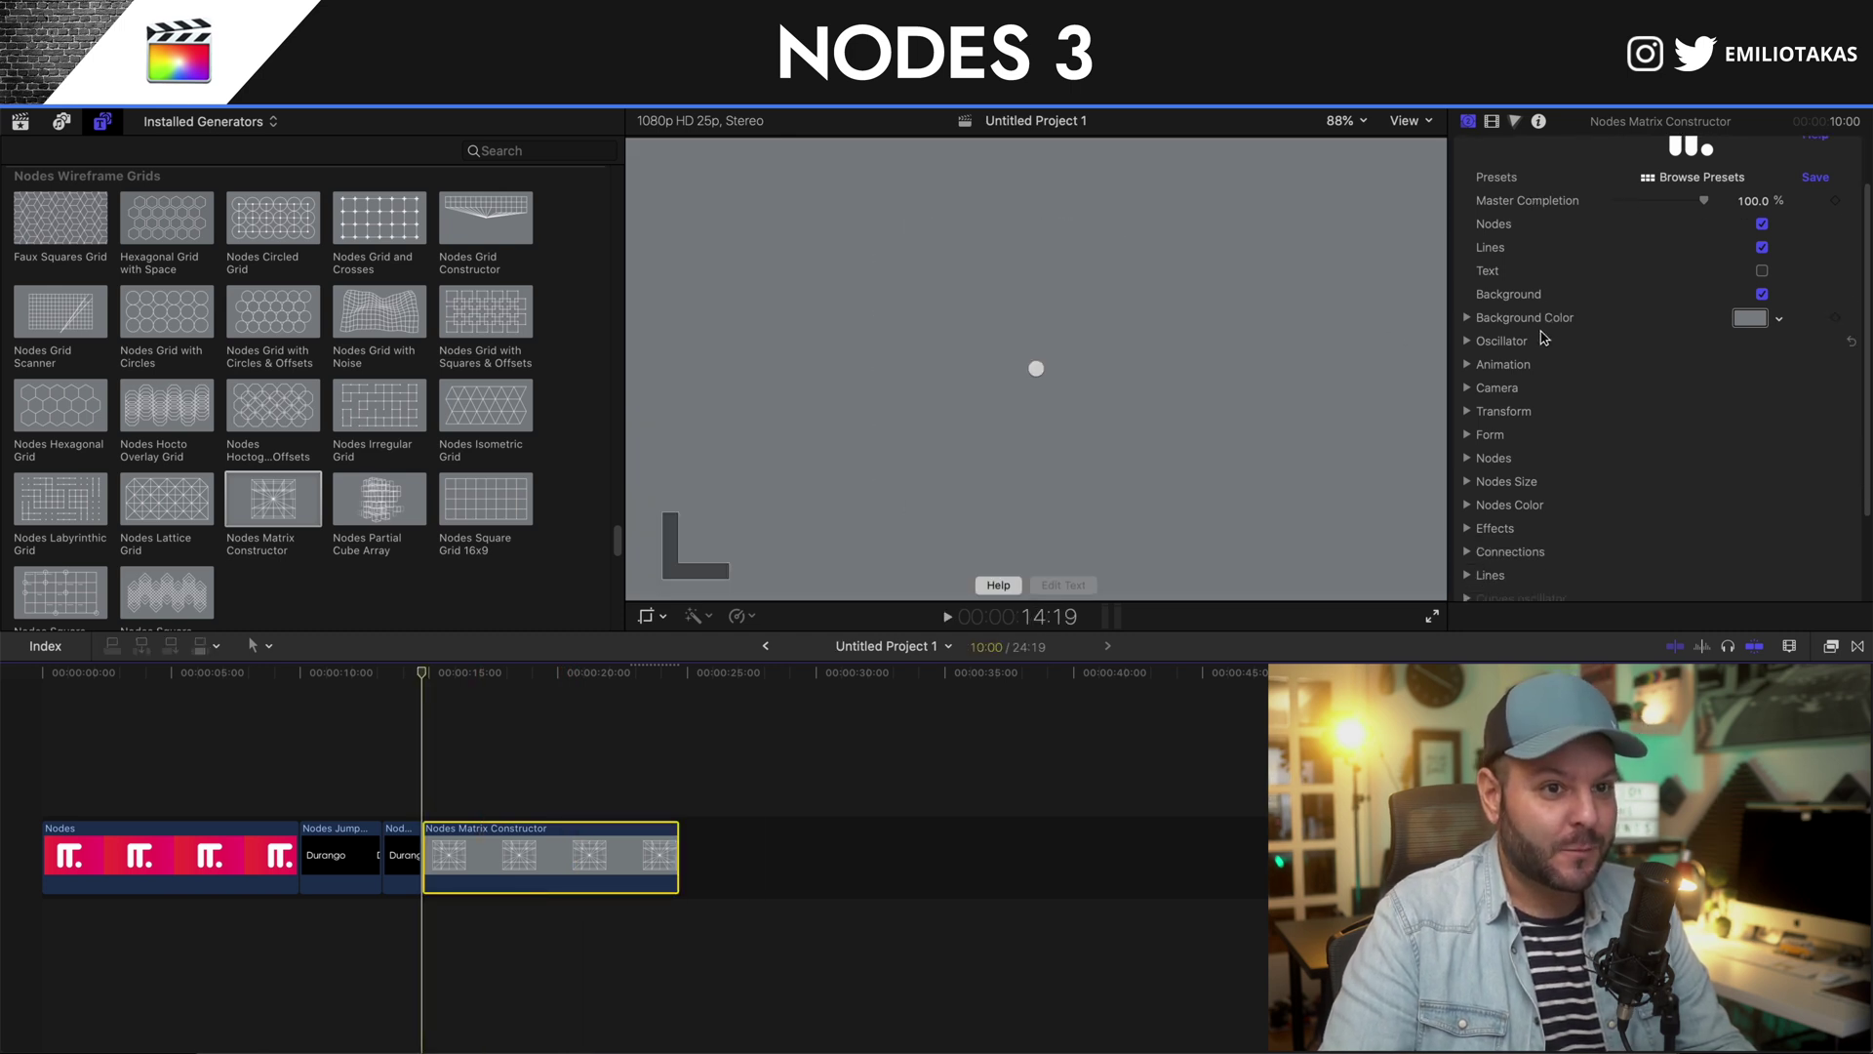
pyautogui.scroll(-3, 1543, 356)
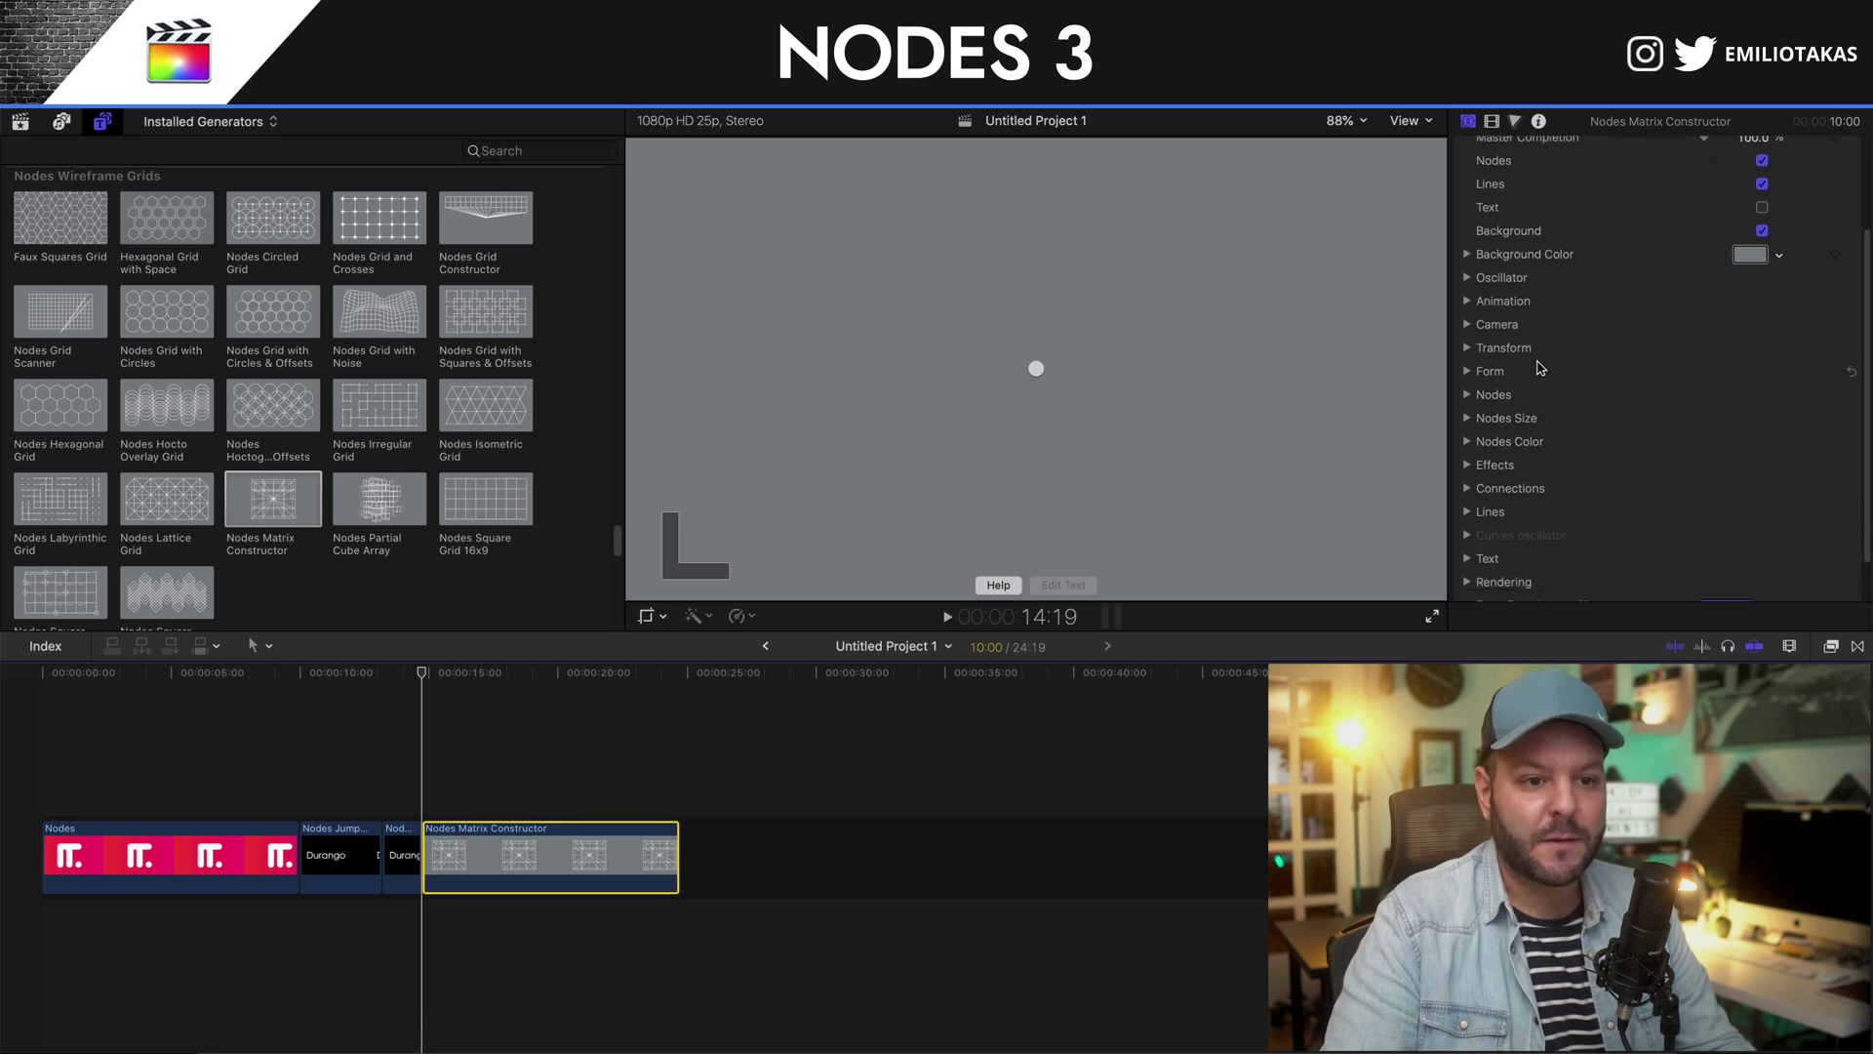
pyautogui.scroll(-1, 1540, 368)
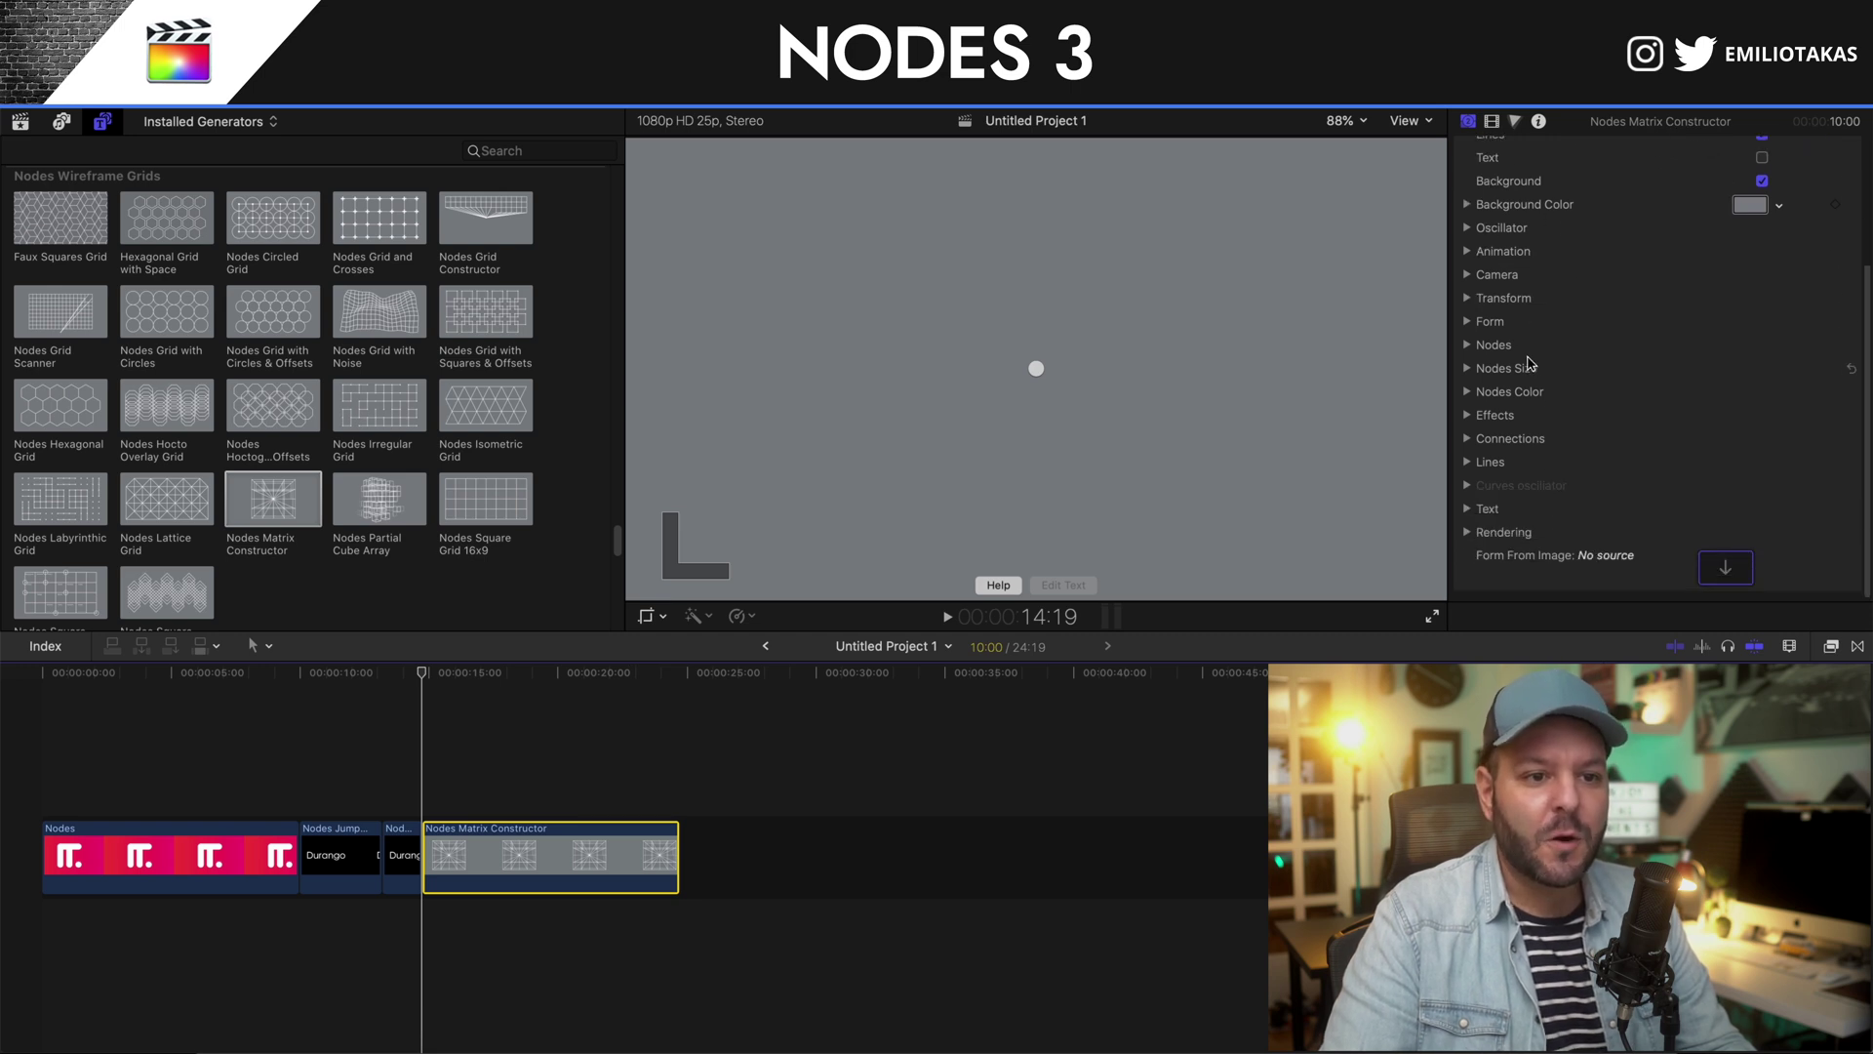
pyautogui.scroll(1, 1476, 350)
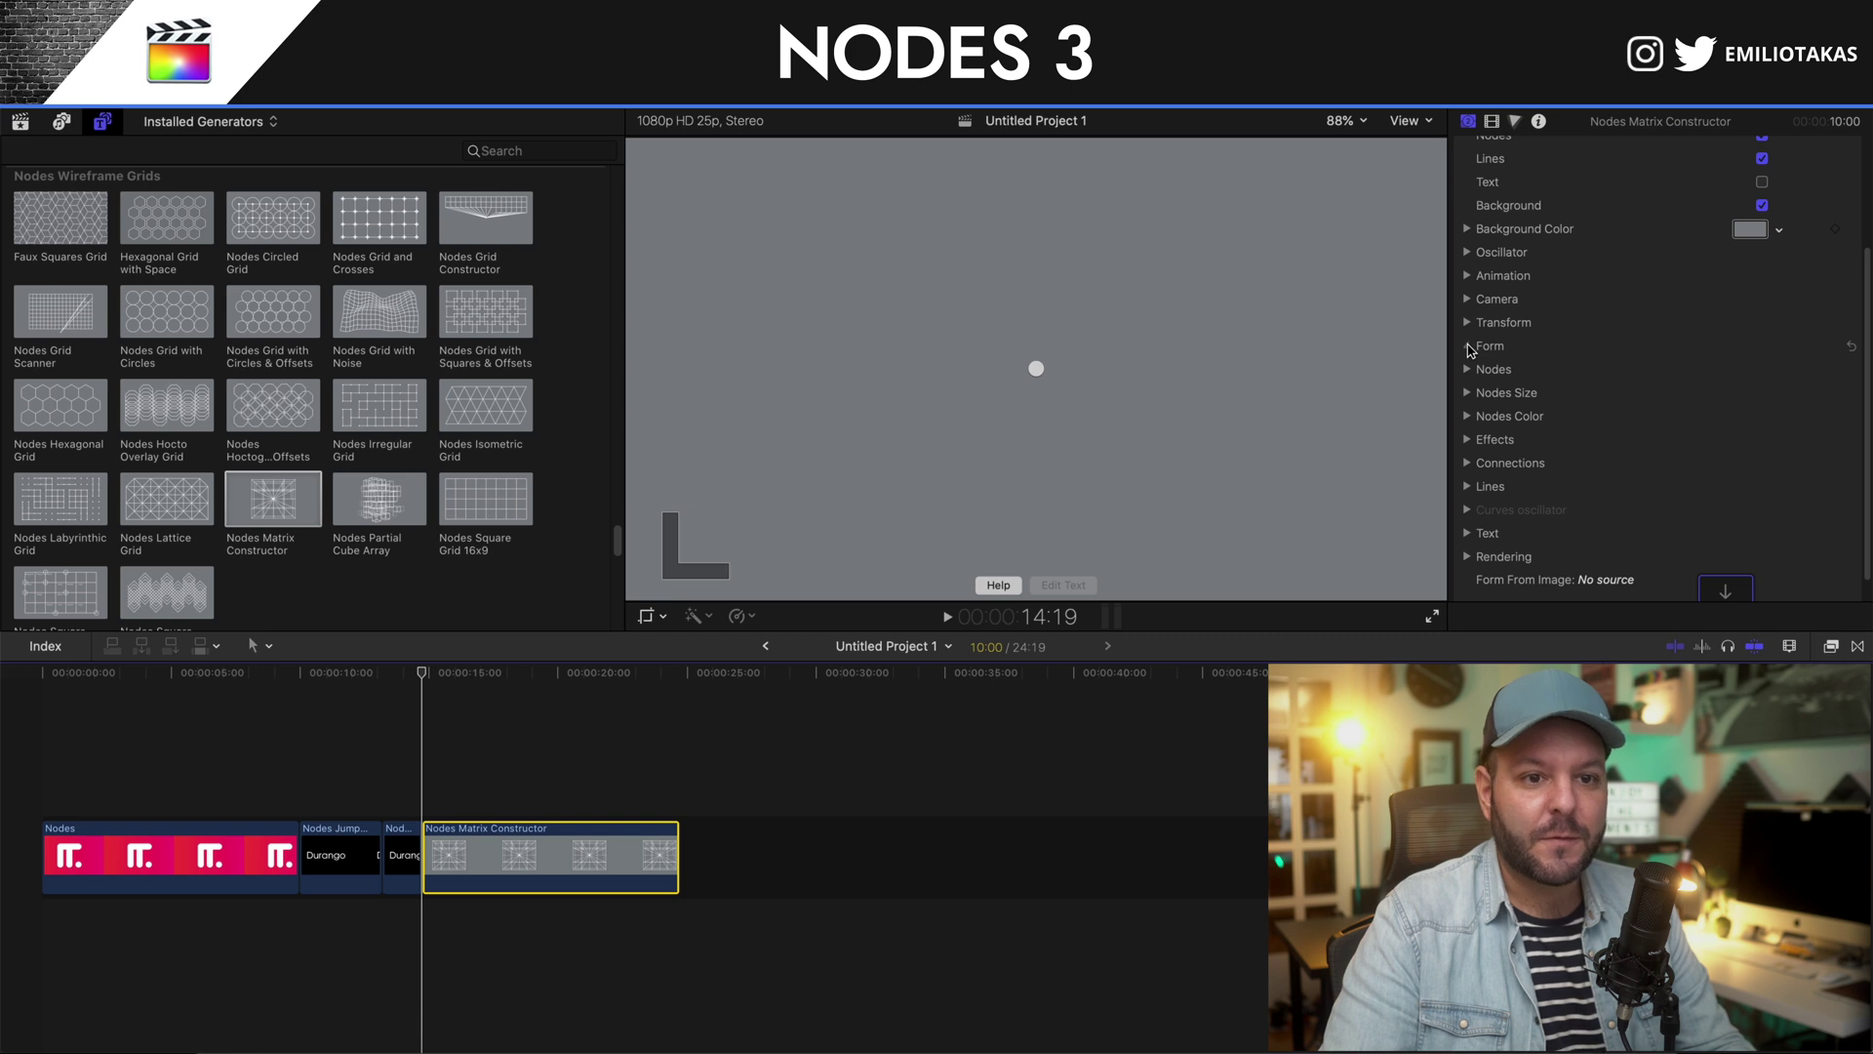
pyautogui.click(1468, 346)
pyautogui.click(1756, 376)
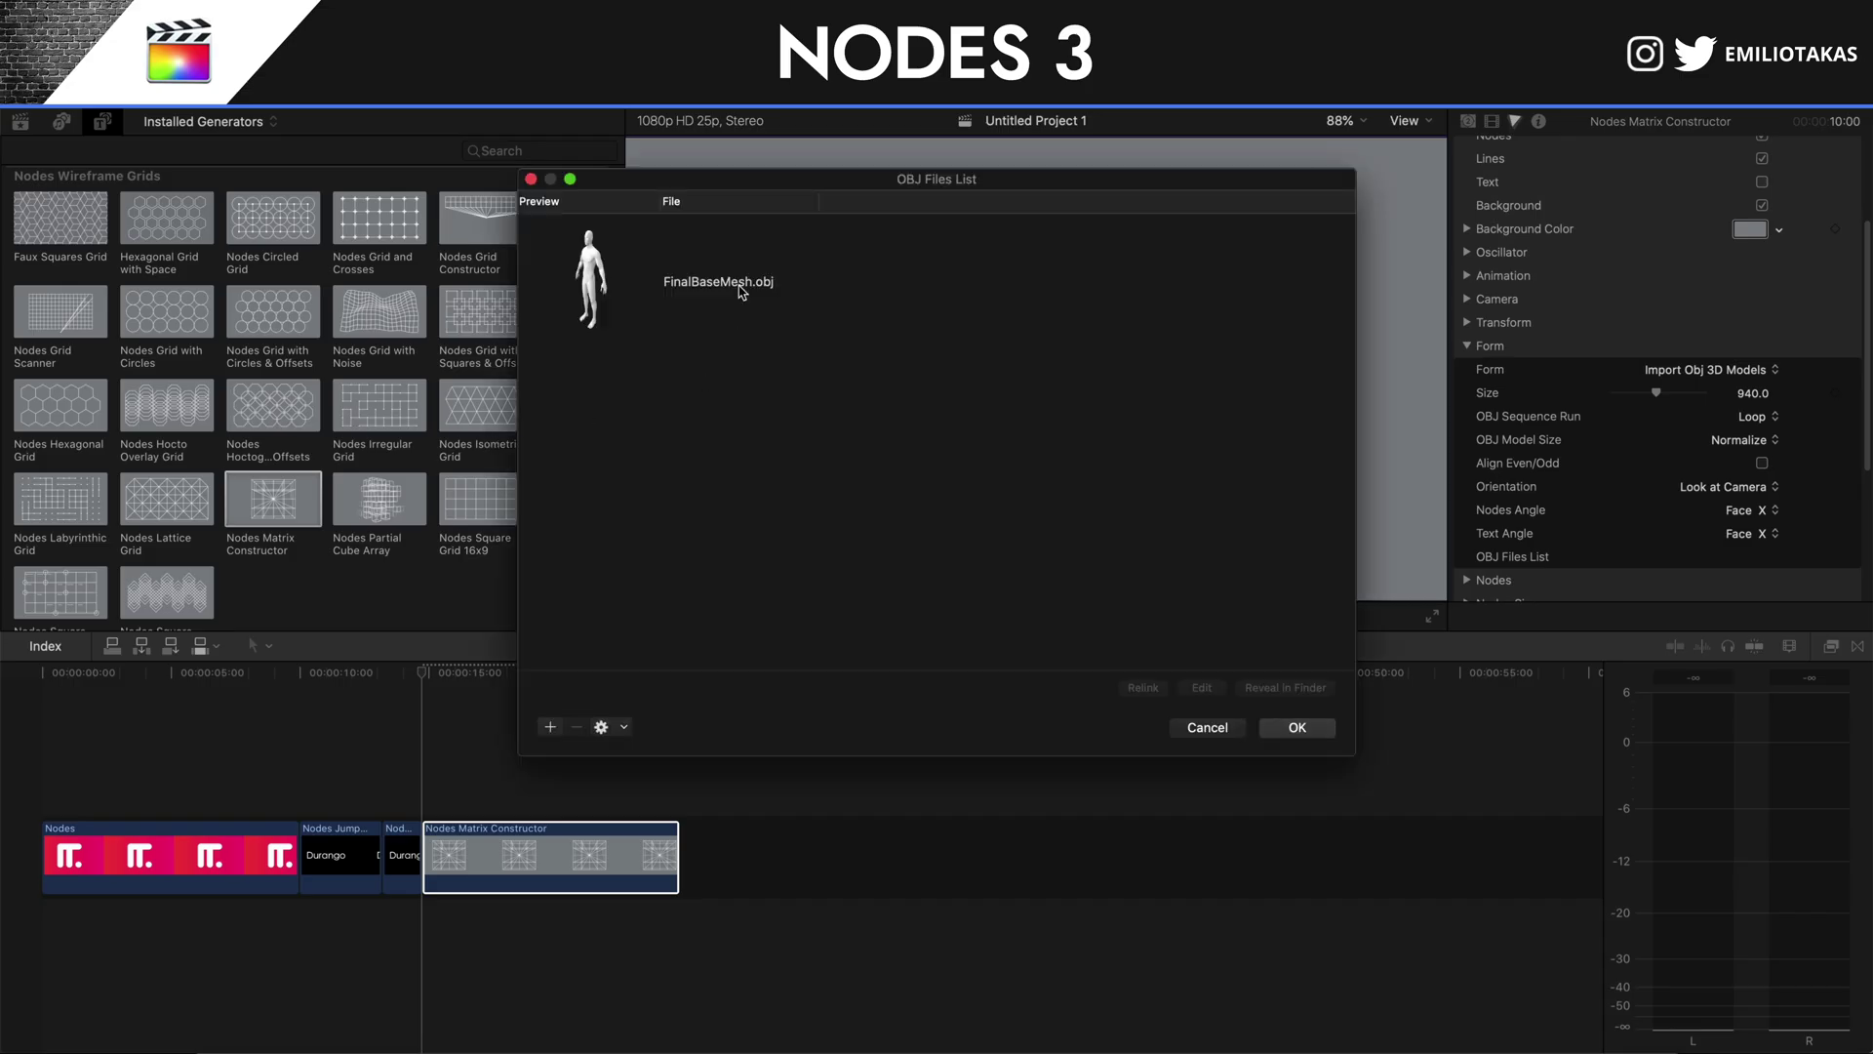
pyautogui.click(742, 290)
pyautogui.click(1298, 727)
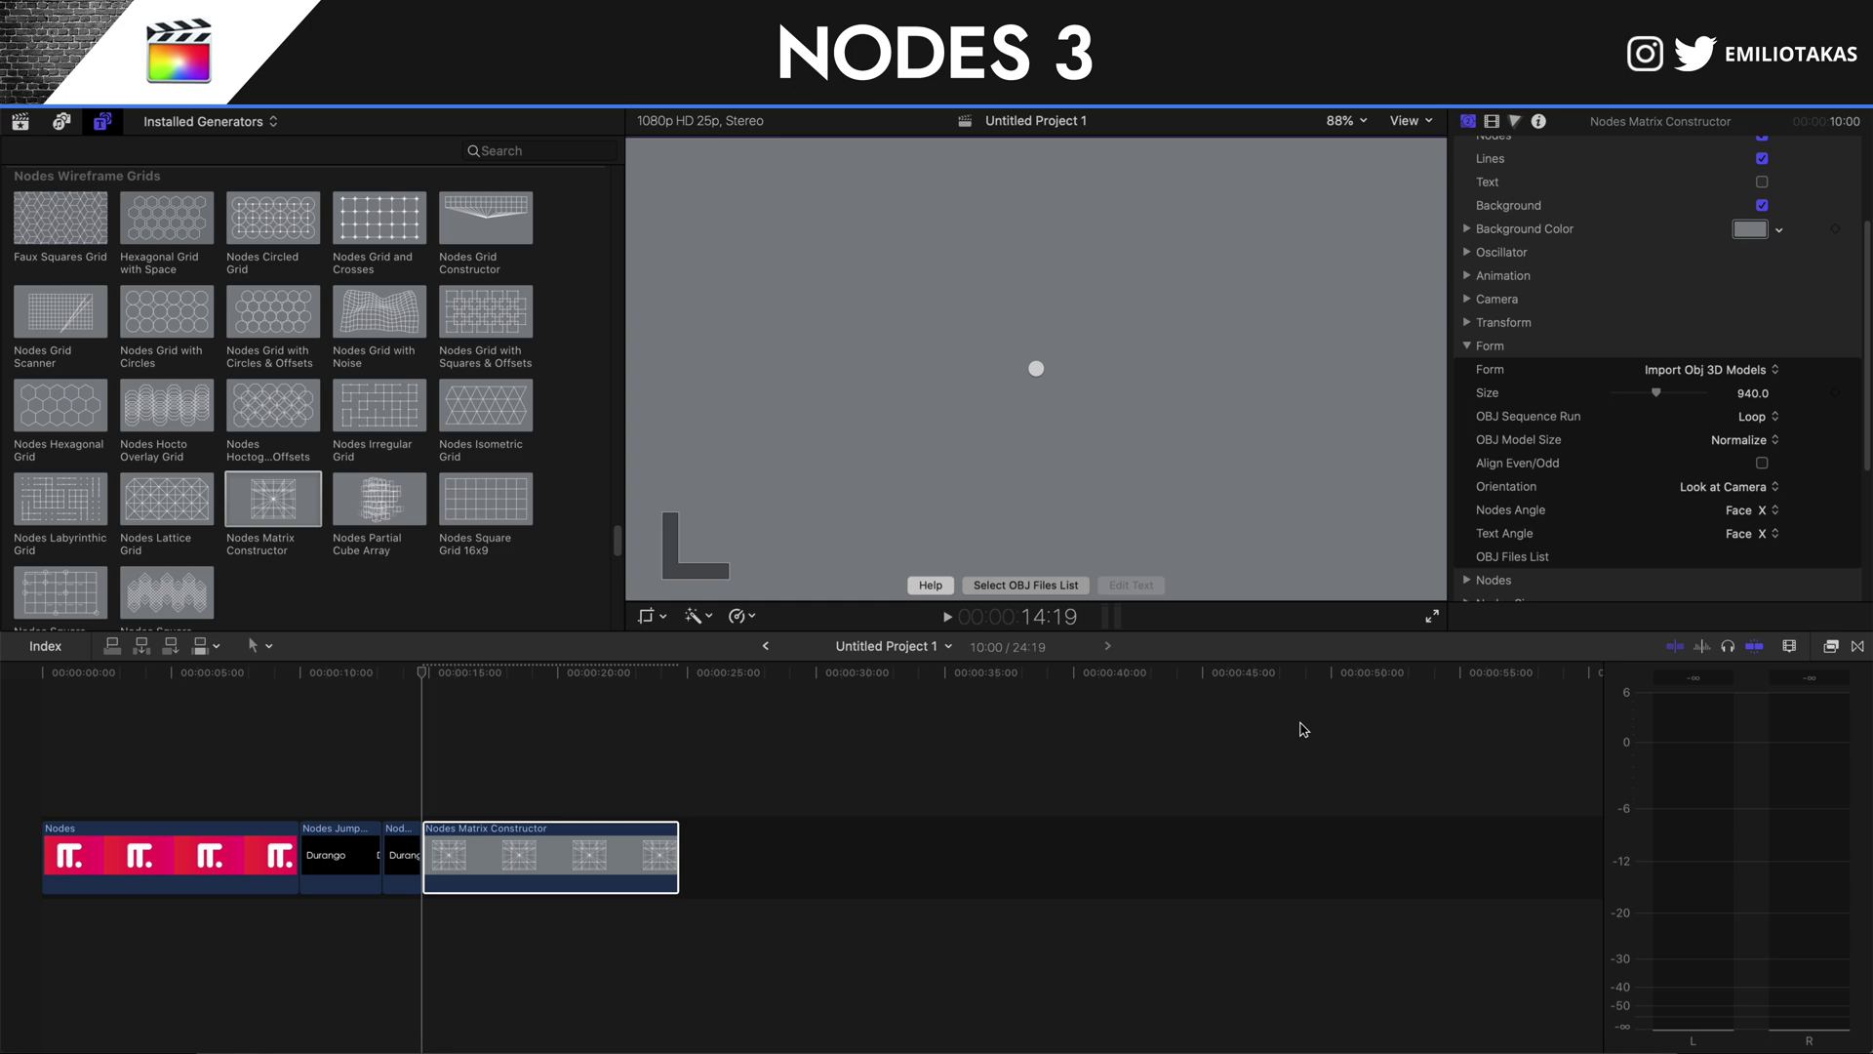
# Play the Matrix Constructor clip with the imported body model, stop at 18:23 and select the clip.
pyautogui.click(435, 782)
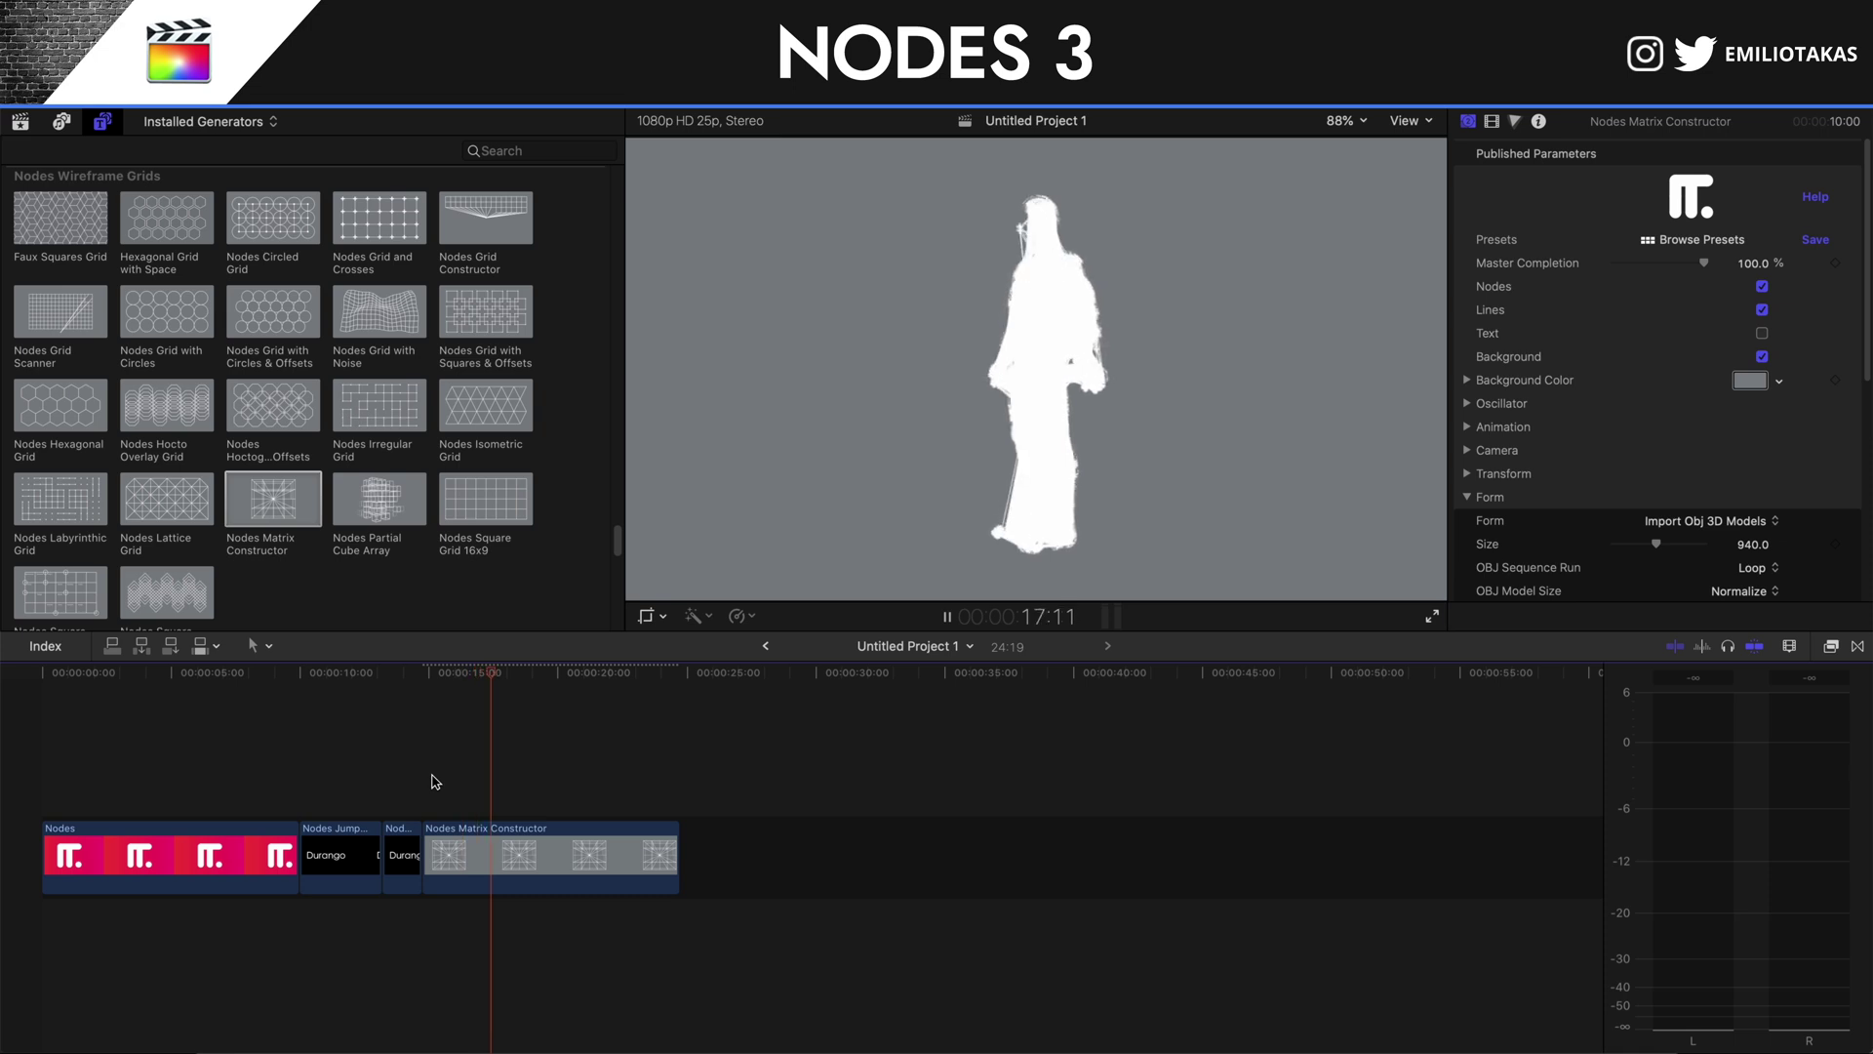
pyautogui.click(441, 864)
pyautogui.press('space')
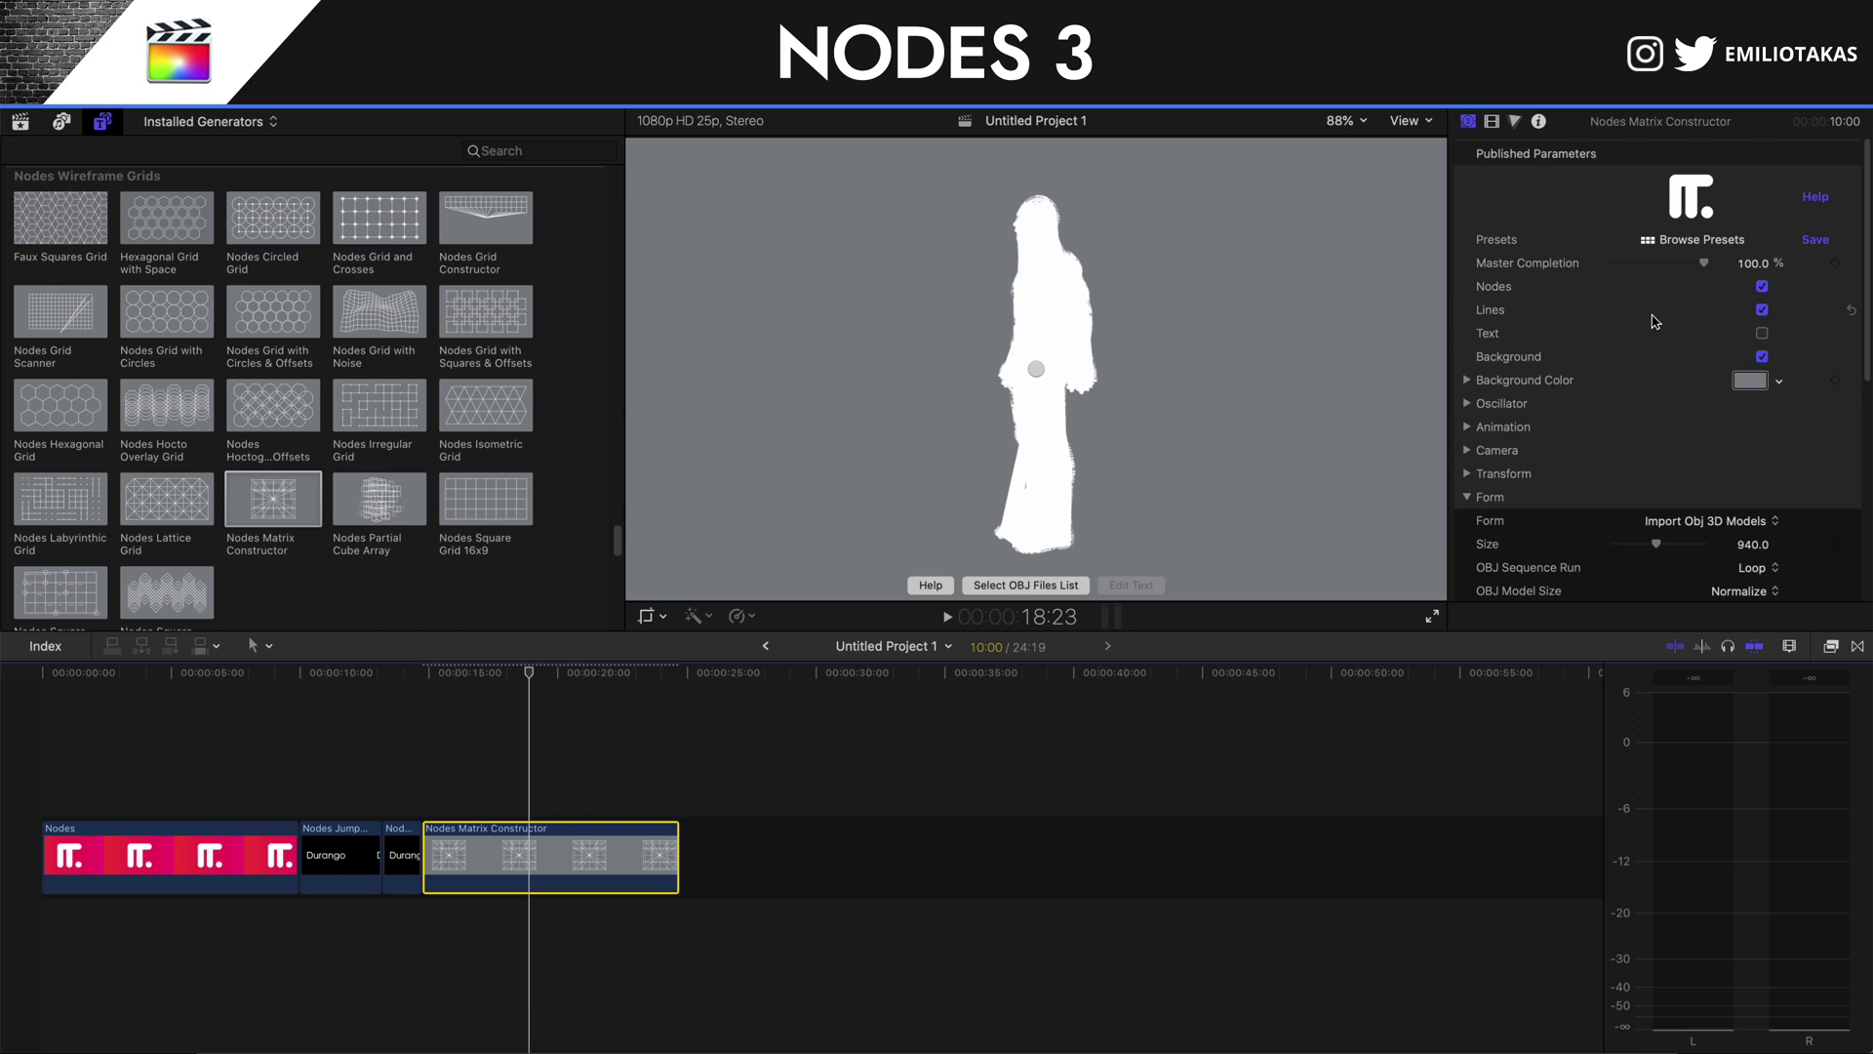
# Turn off Lines and Background for the Matrix Constructor clip and rotate the body model to face the front.
pyautogui.click(1764, 311)
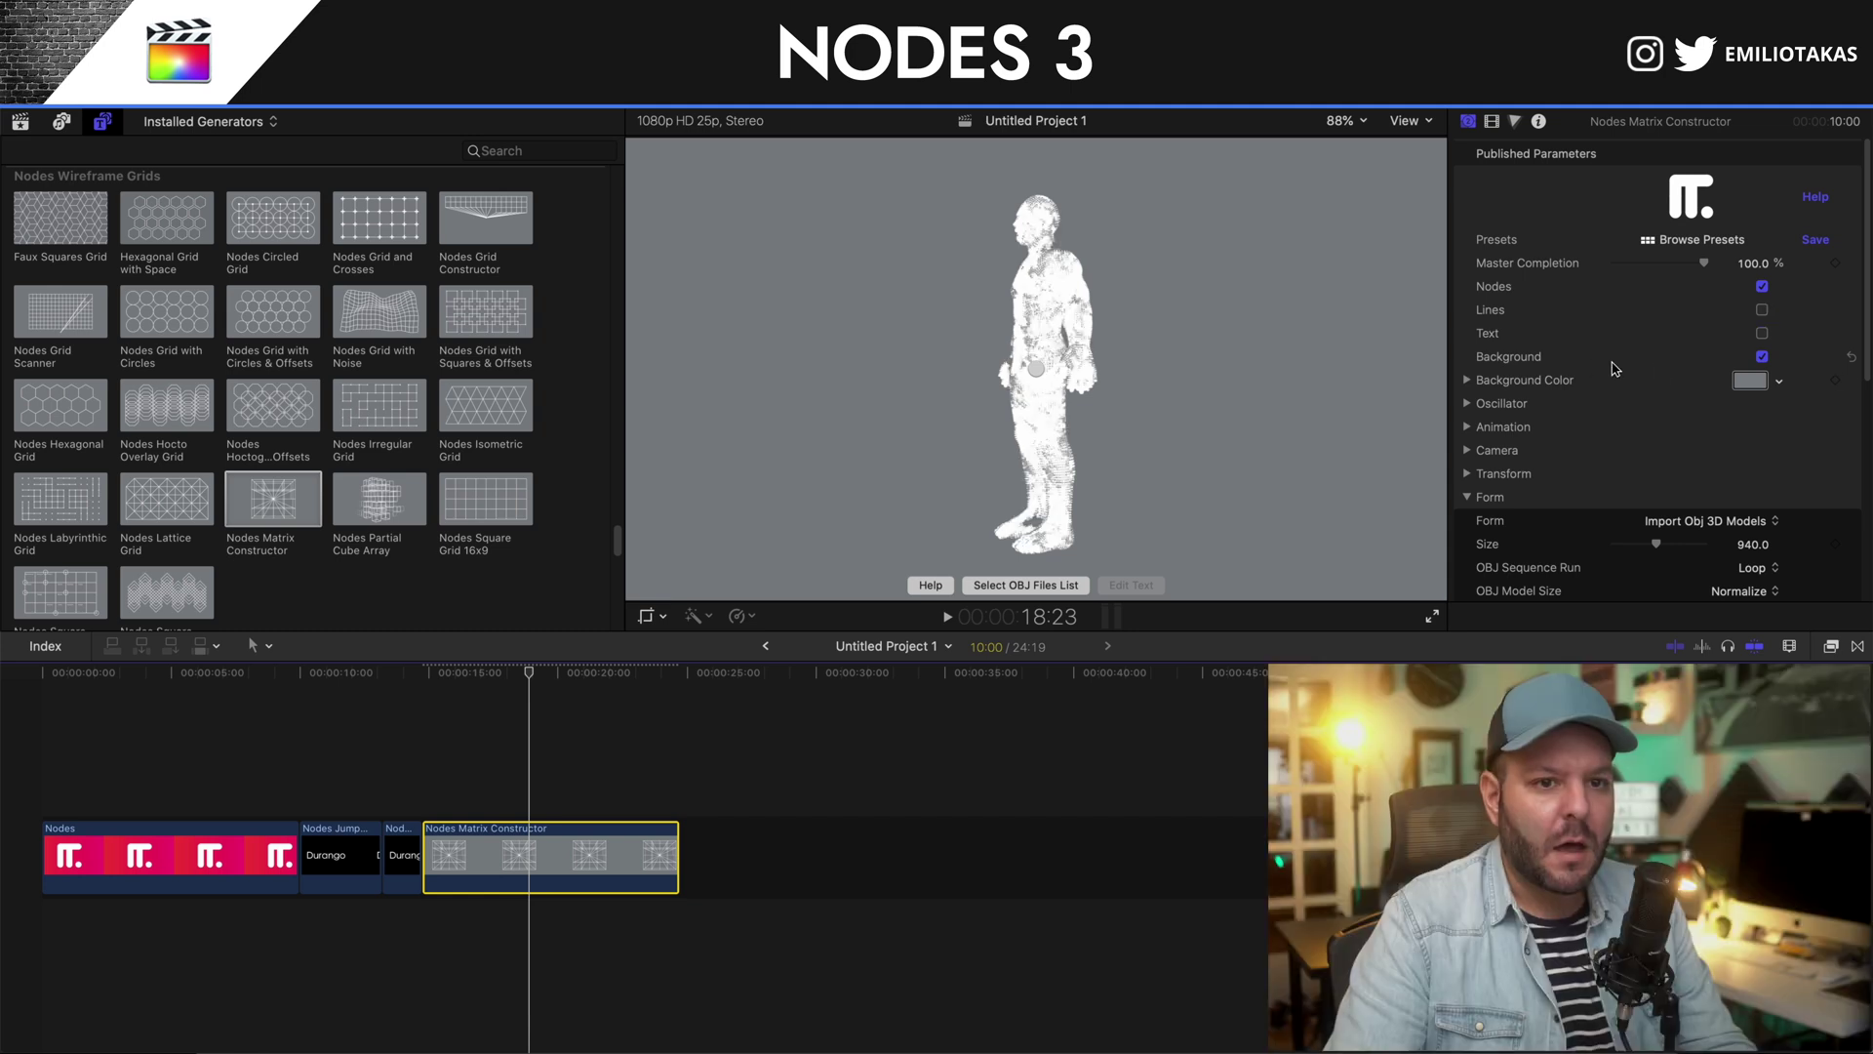
pyautogui.click(1763, 357)
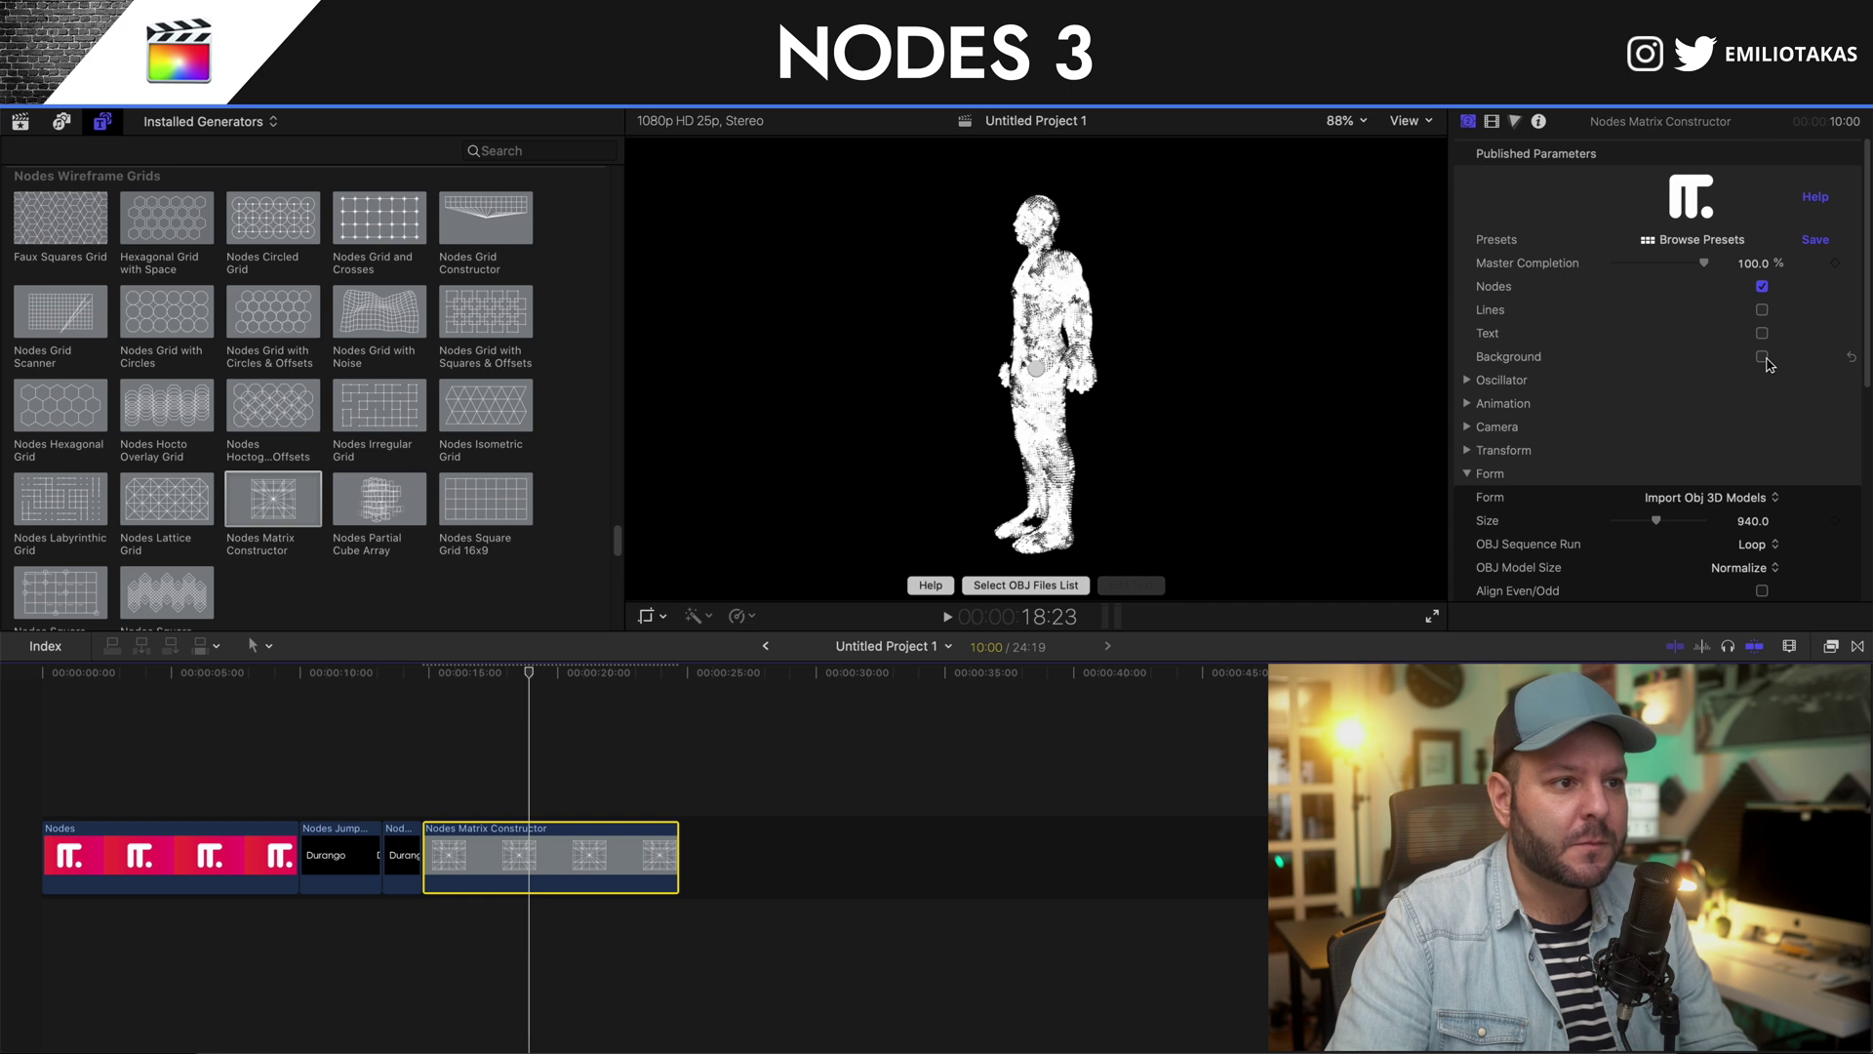
pyautogui.moveTo(1036, 368); pyautogui.dragTo(1185, 394)
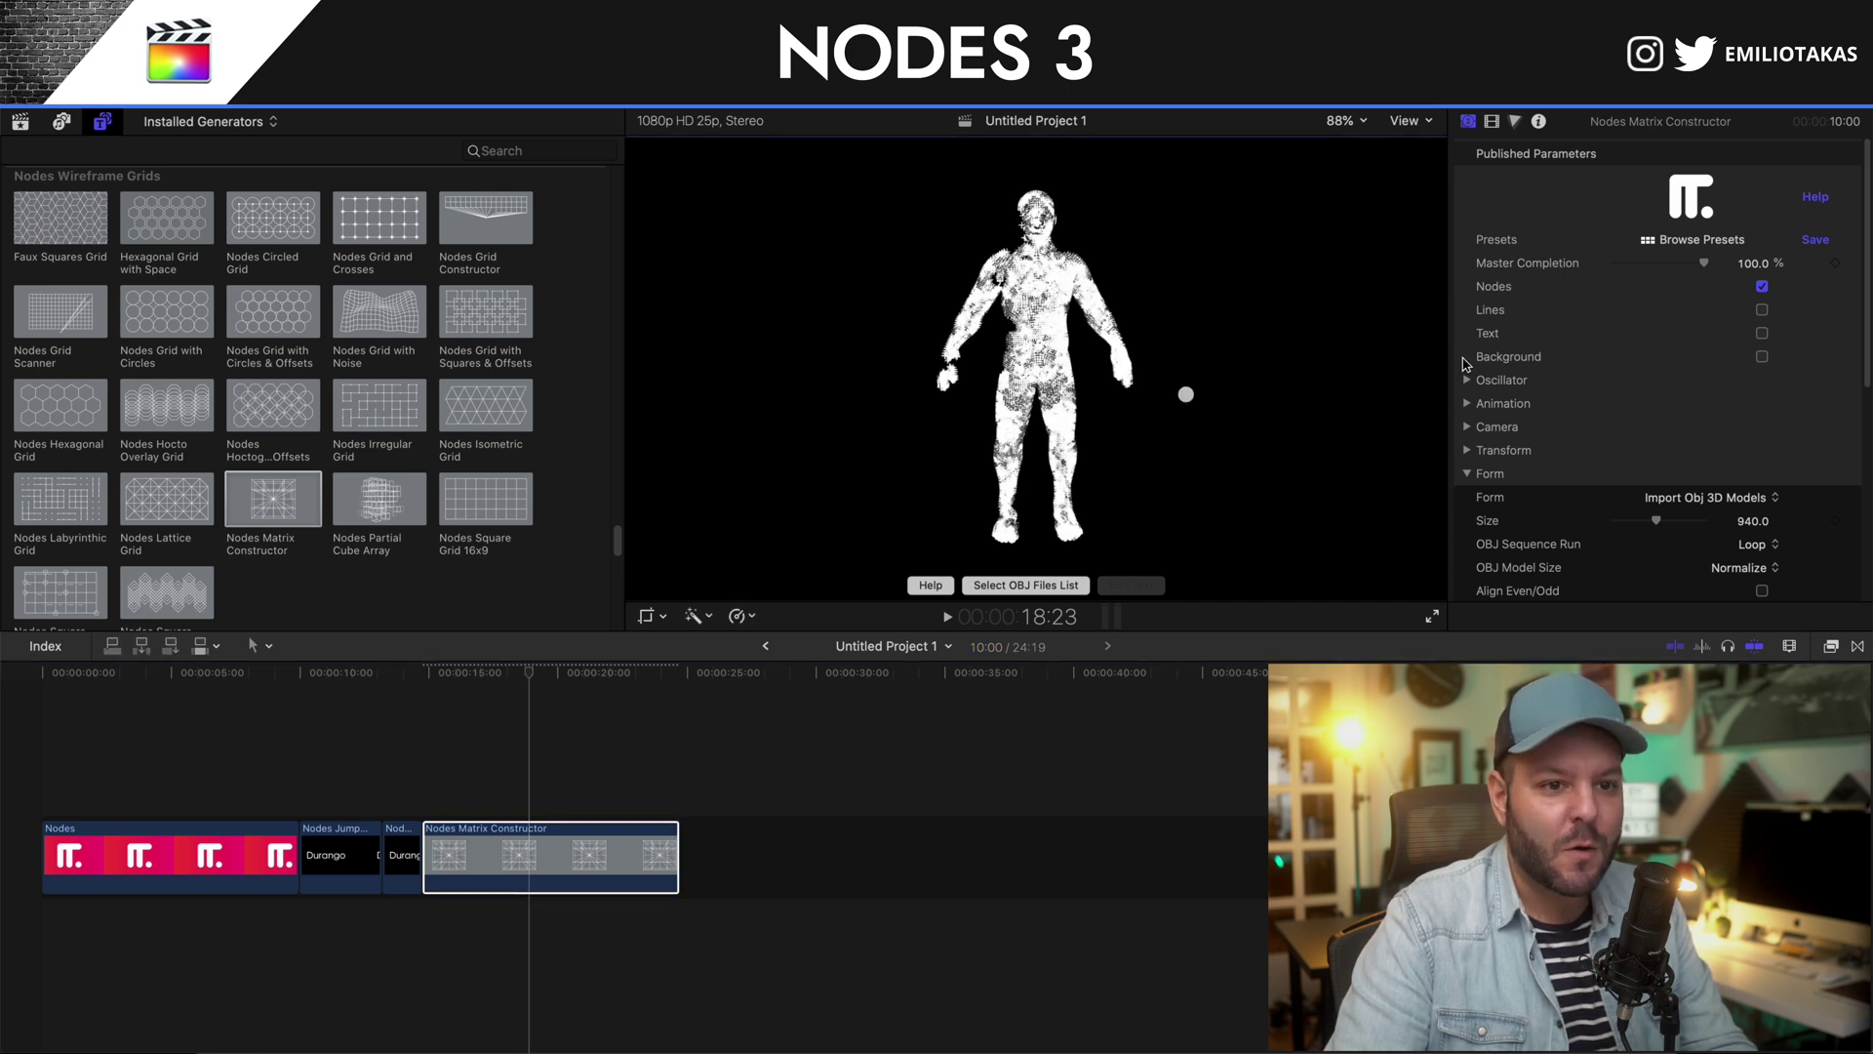
# In the Matrix Constructor clip's Nodes Size parameters, reduce Nodes Size to 5.0.
pyautogui.scroll(-3, 1630, 412)
pyautogui.scroll(-10, 1628, 411)
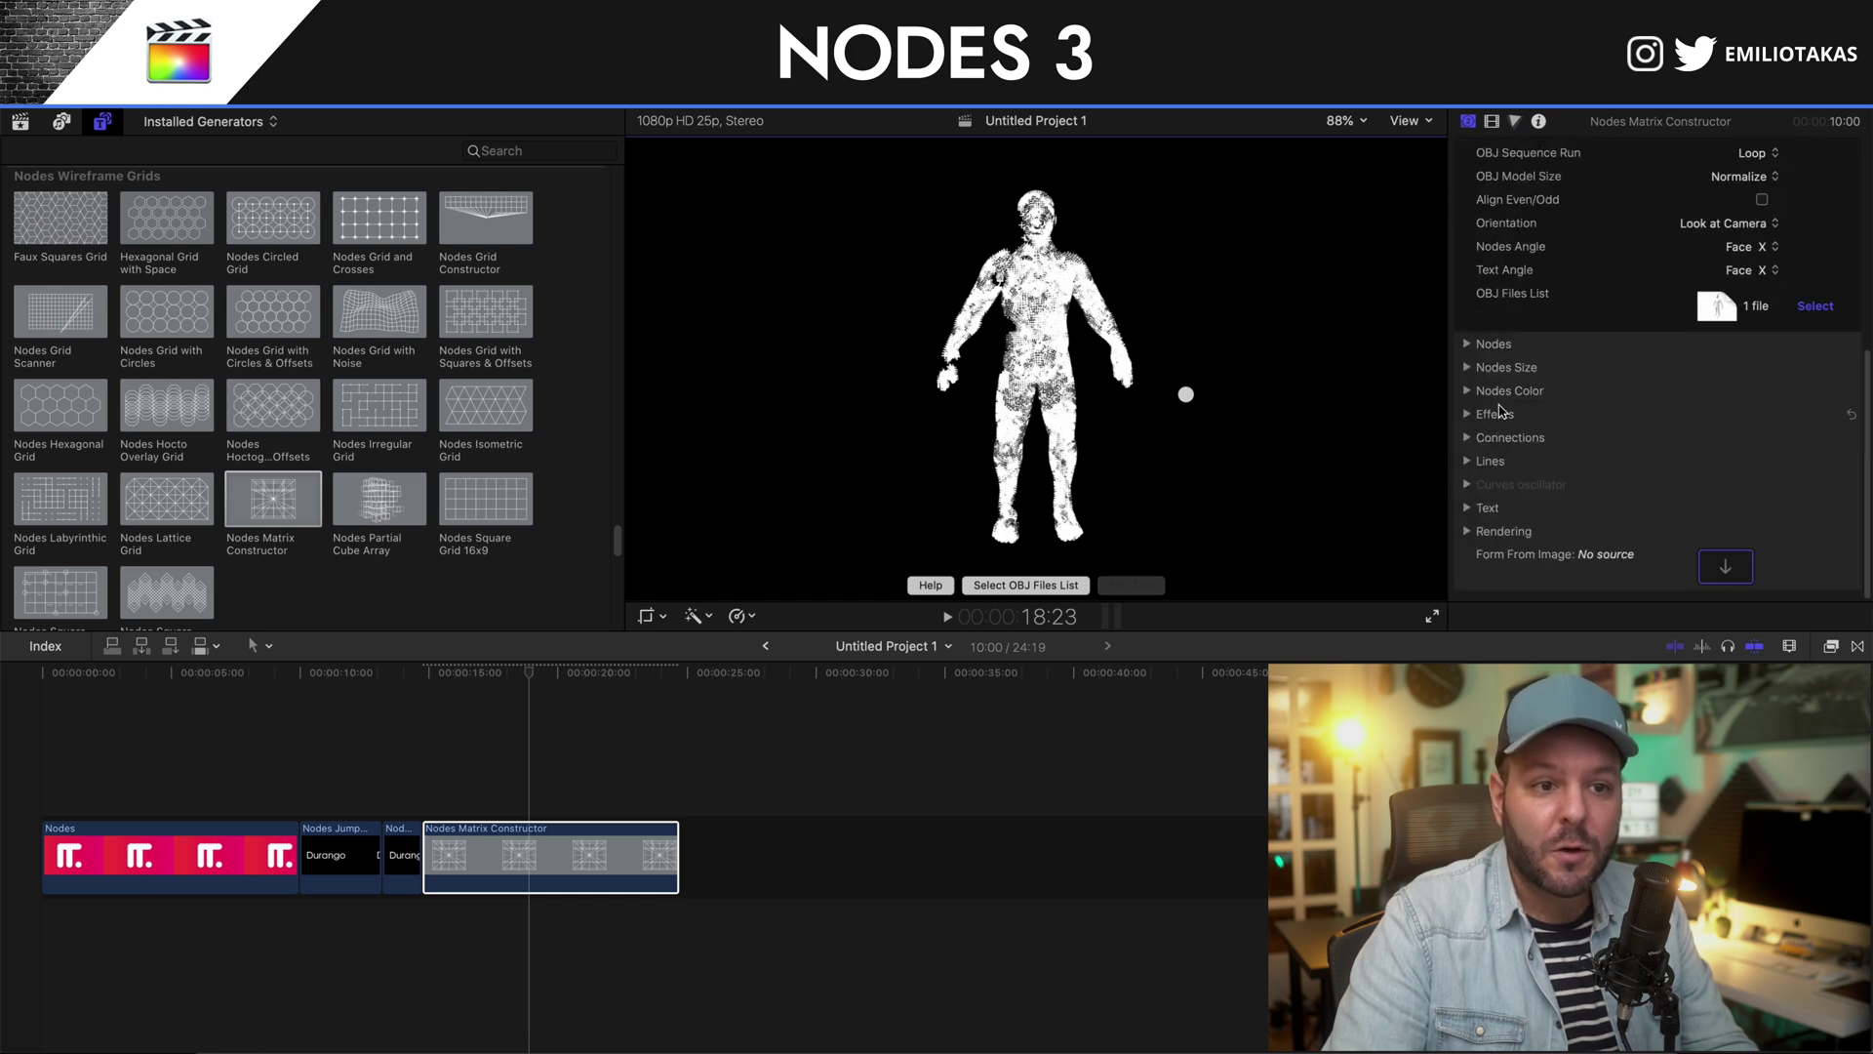
pyautogui.click(1468, 368)
pyautogui.moveTo(1637, 421); pyautogui.dragTo(1623, 426)
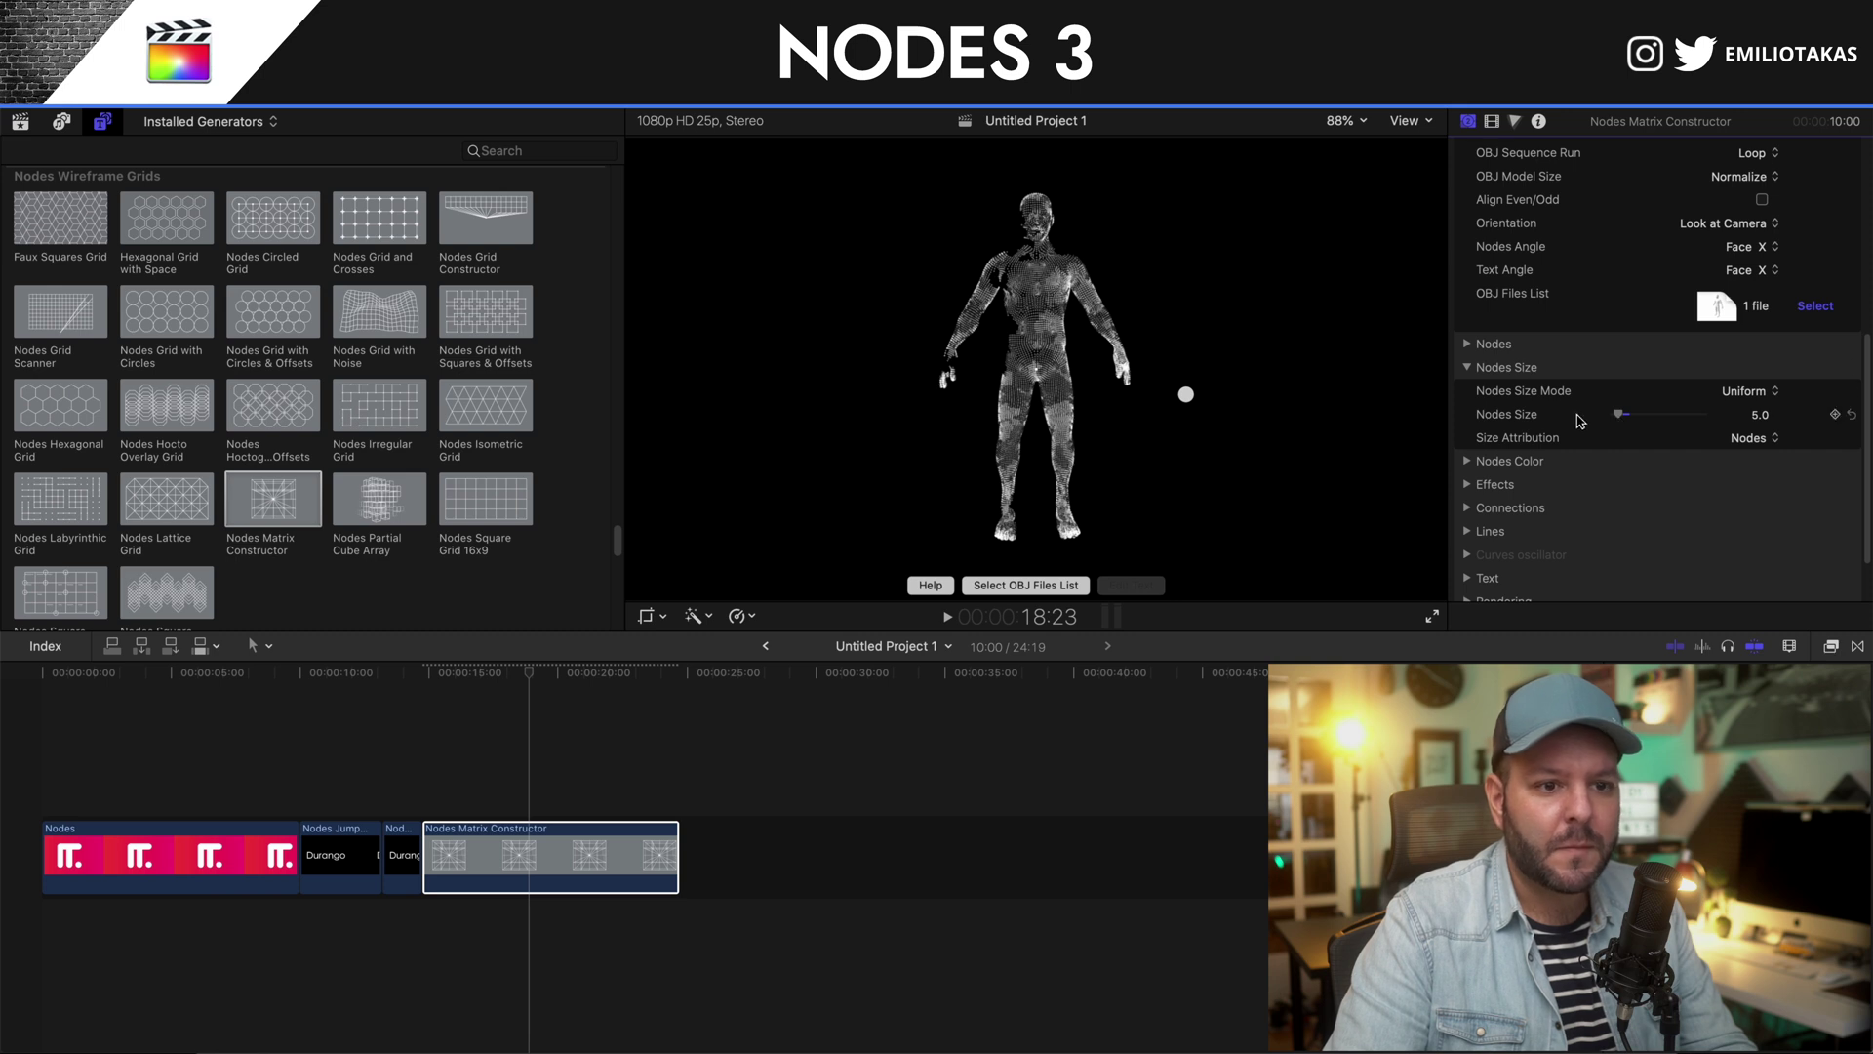
# In the clip's Nodes parameters, set Thickness to 0.43 and Shape Softness to 0.65.
pyautogui.click(1468, 346)
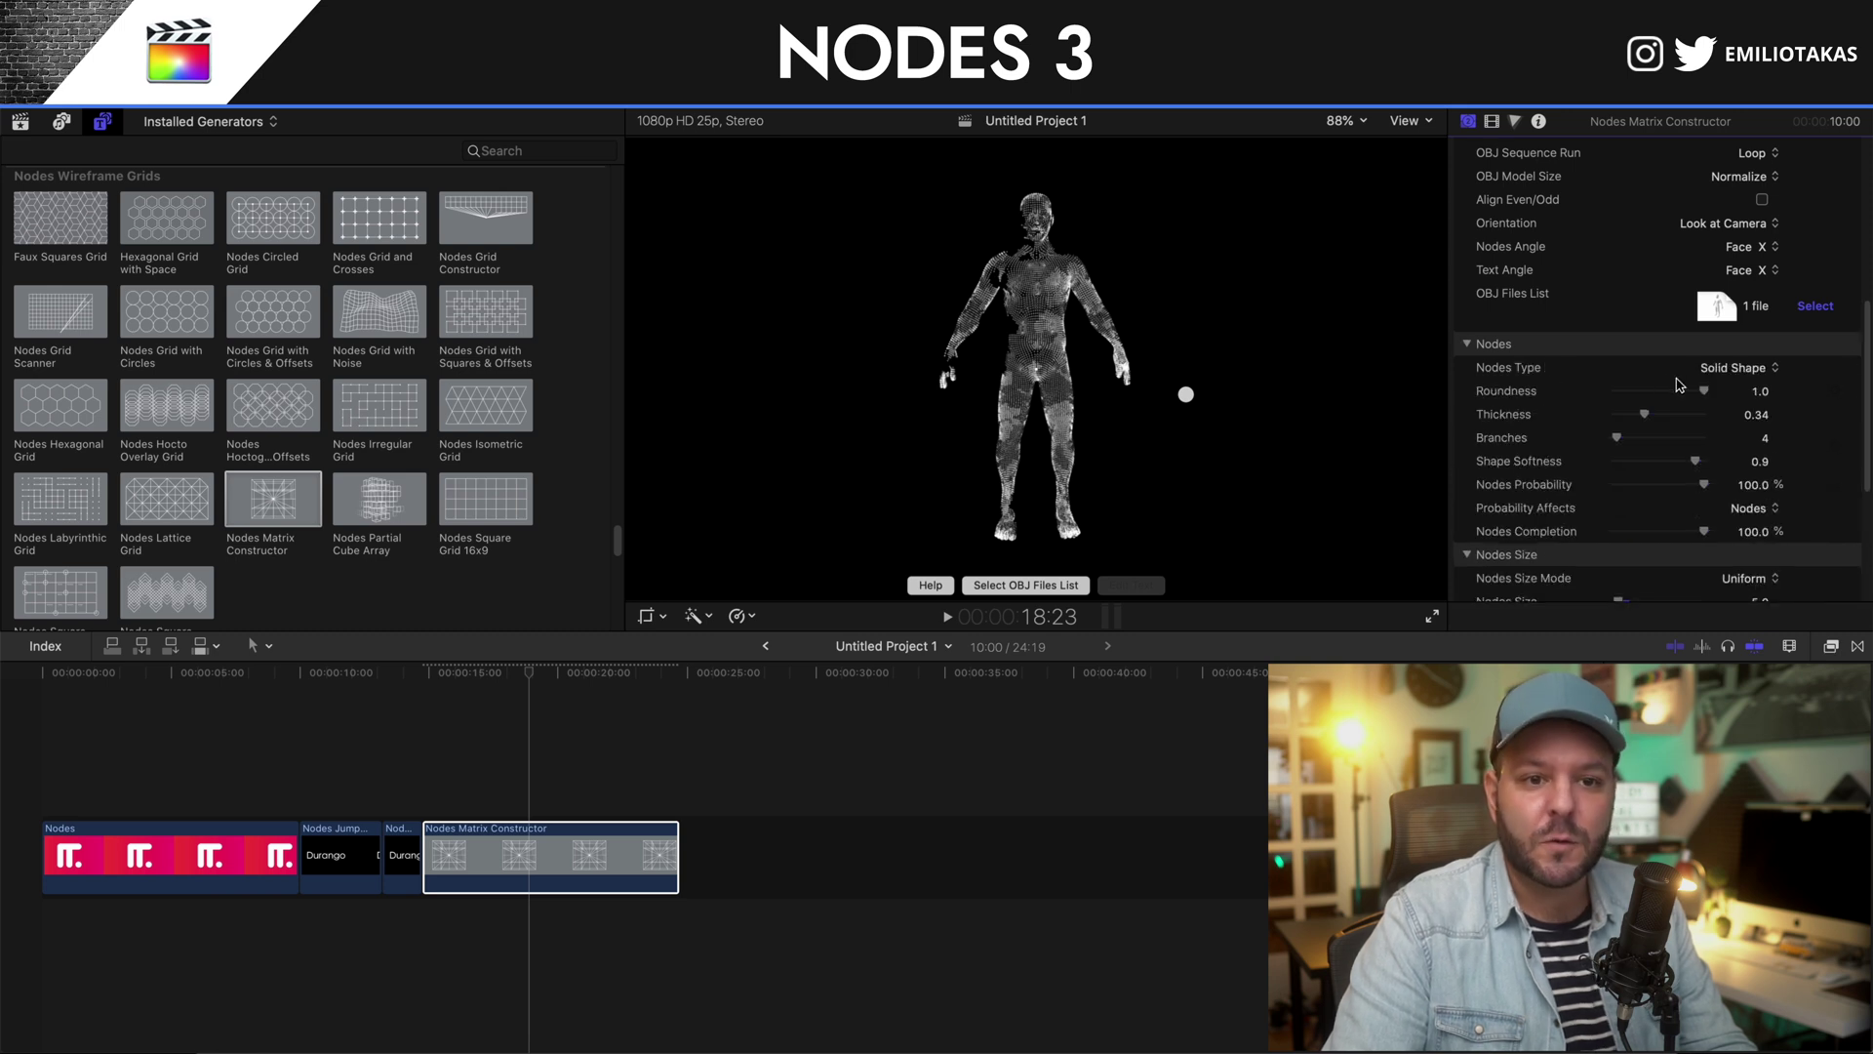
pyautogui.moveTo(1647, 421)
pyautogui.mouseDown()
pyautogui.moveTo(1620, 424)
pyautogui.moveTo(1692, 424)
pyautogui.moveTo(1651, 445)
pyautogui.mouseUp()
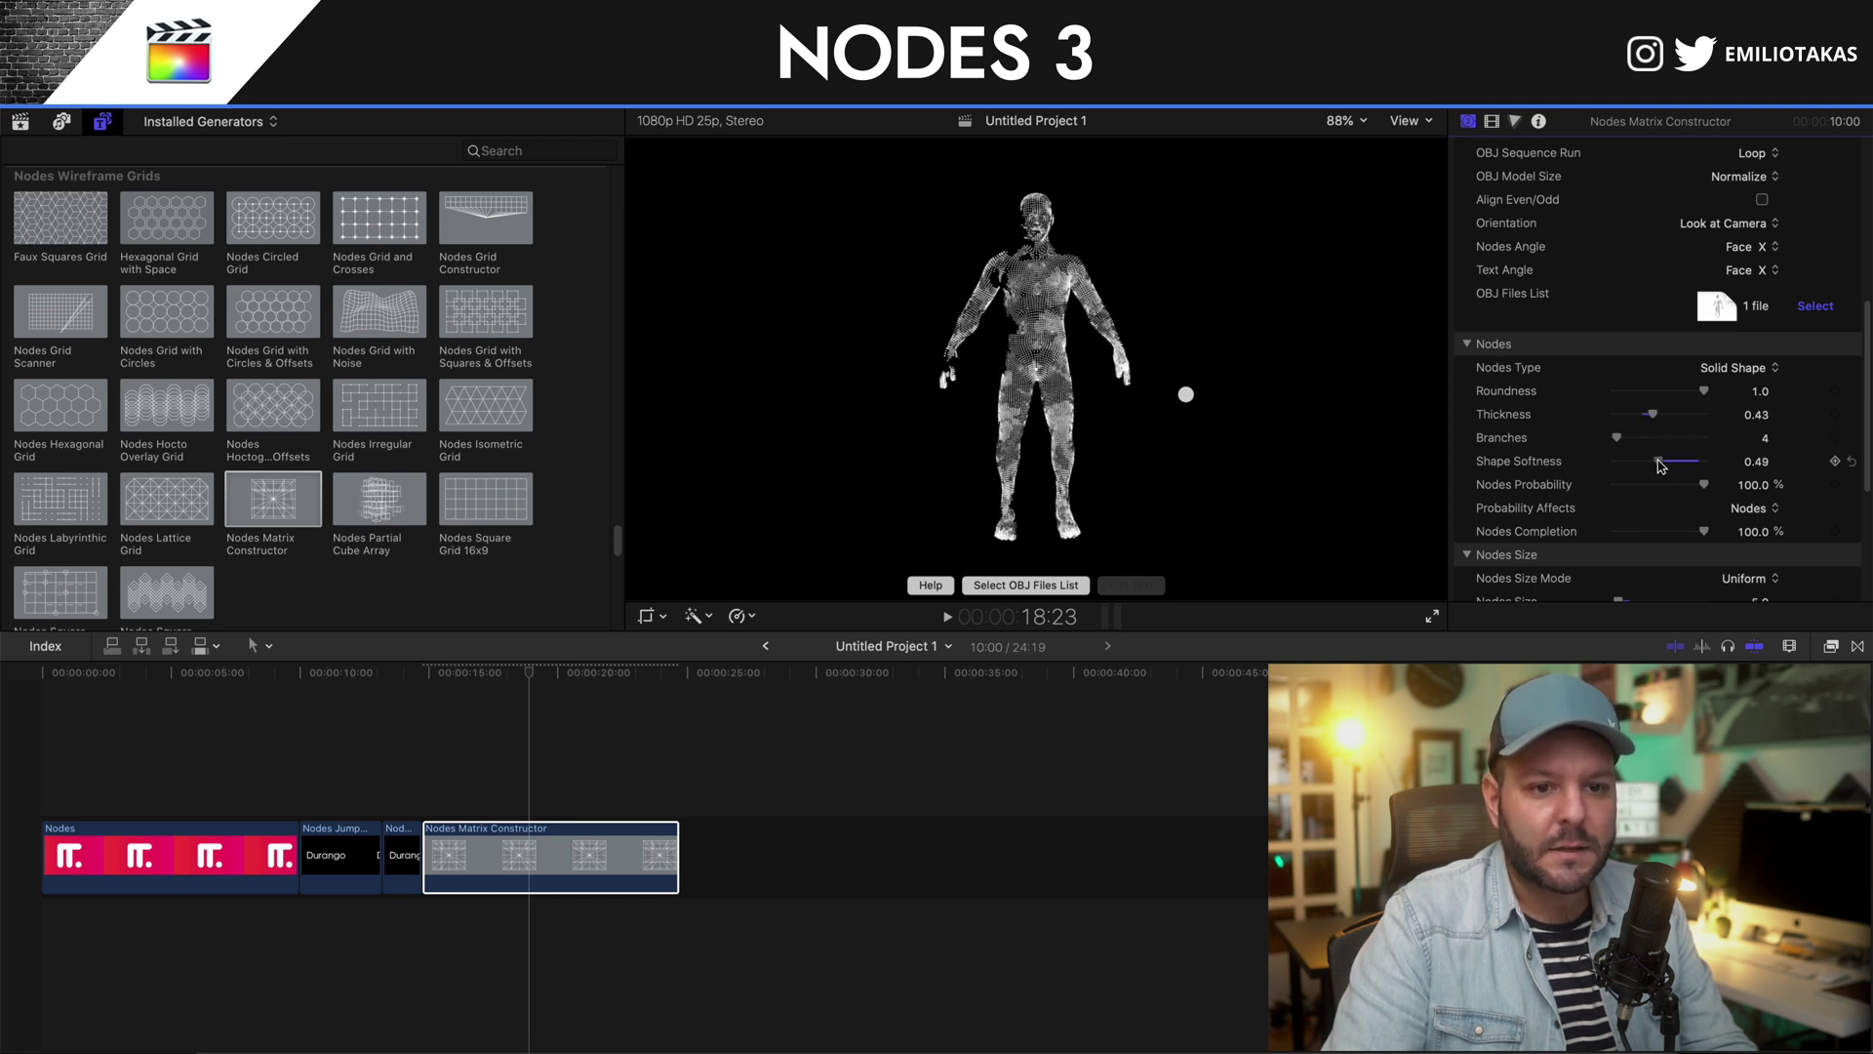
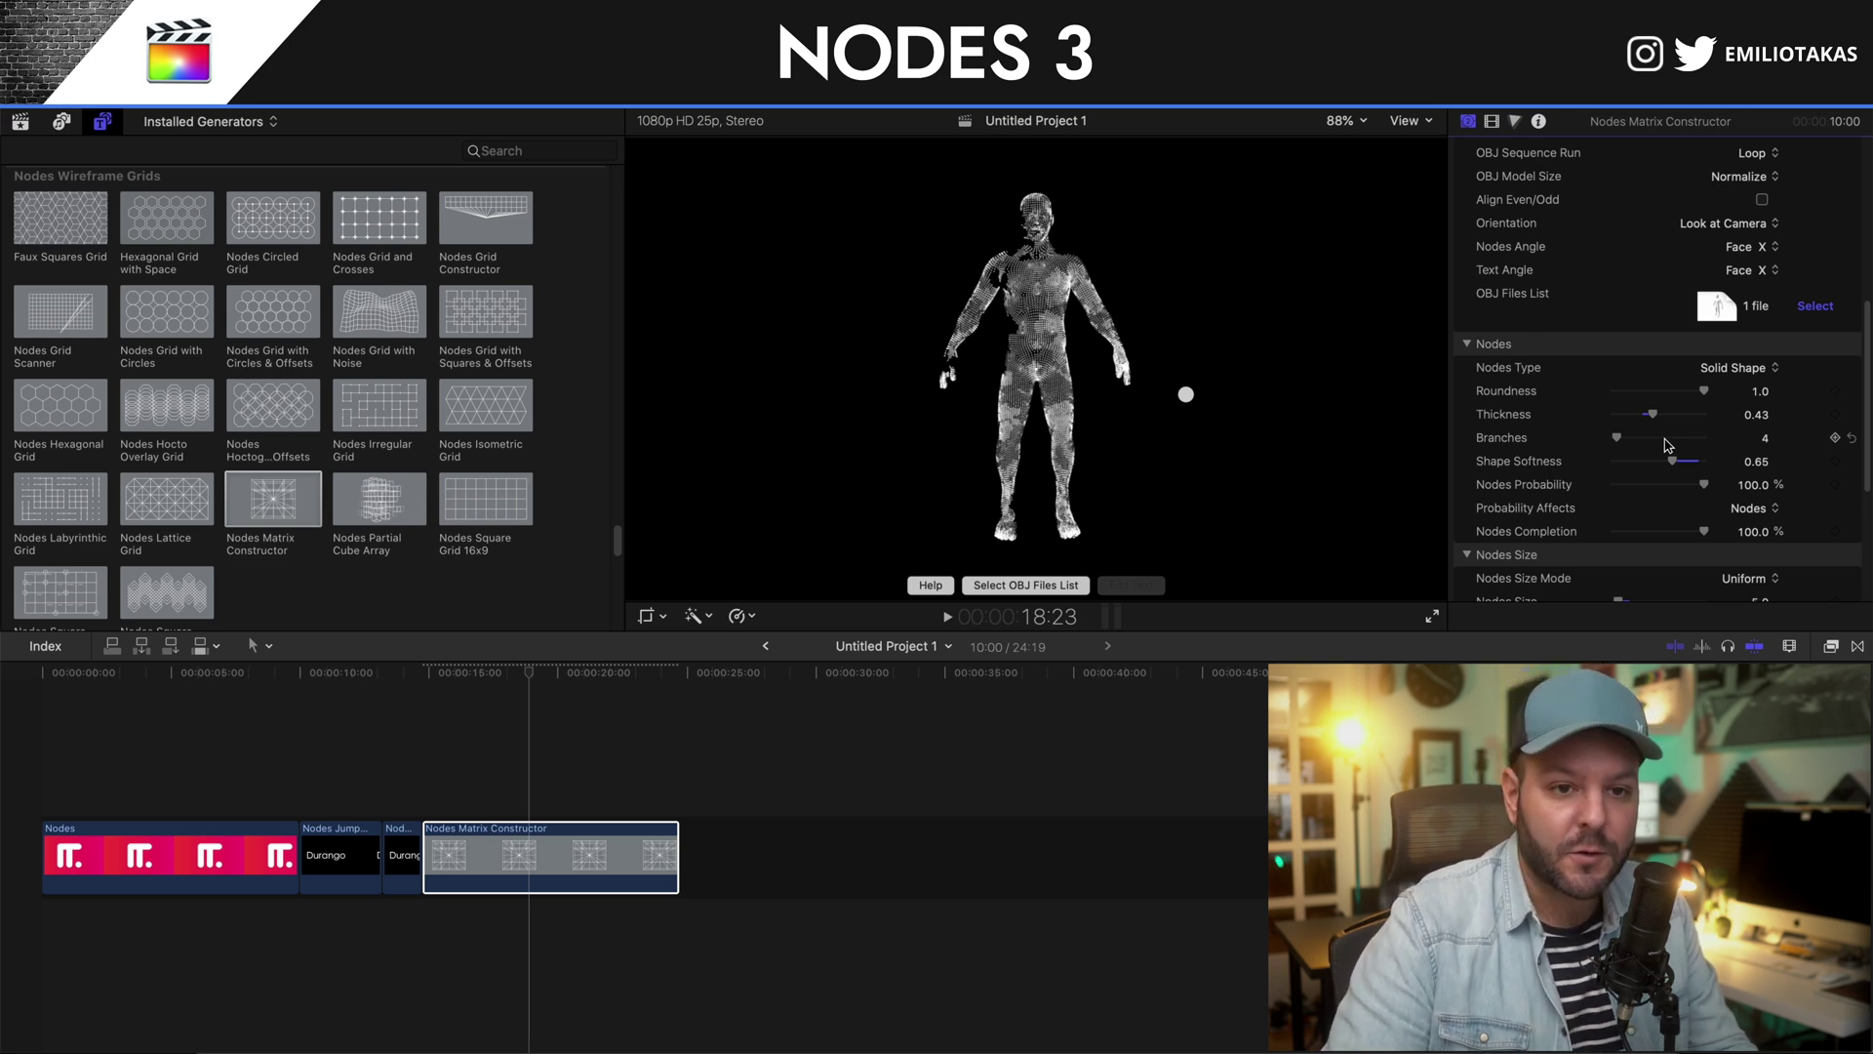
# In the Matrix Constructor clip's Camera parameters, set Field Of View to 32.0 and Camera Position Y to 0.21.
pyautogui.scroll(-5, 1655, 477)
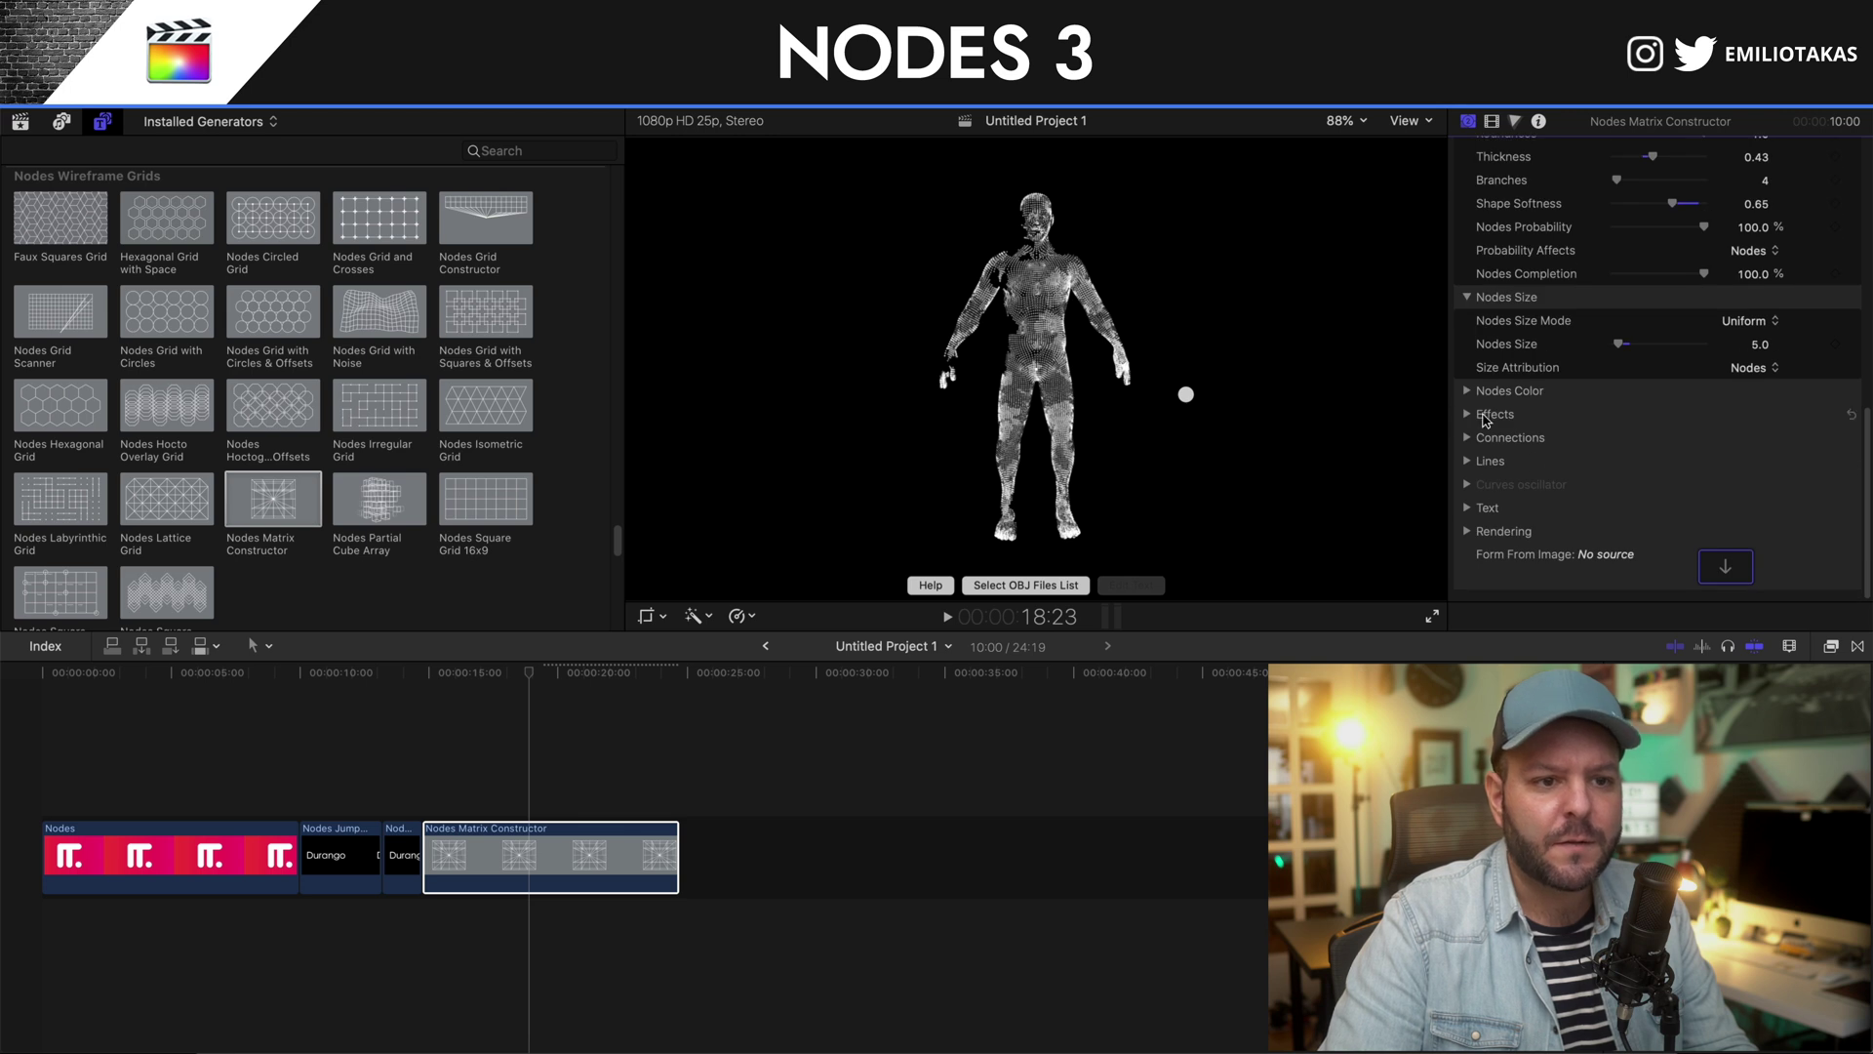
pyautogui.scroll(10, 1479, 390)
pyautogui.click(1467, 352)
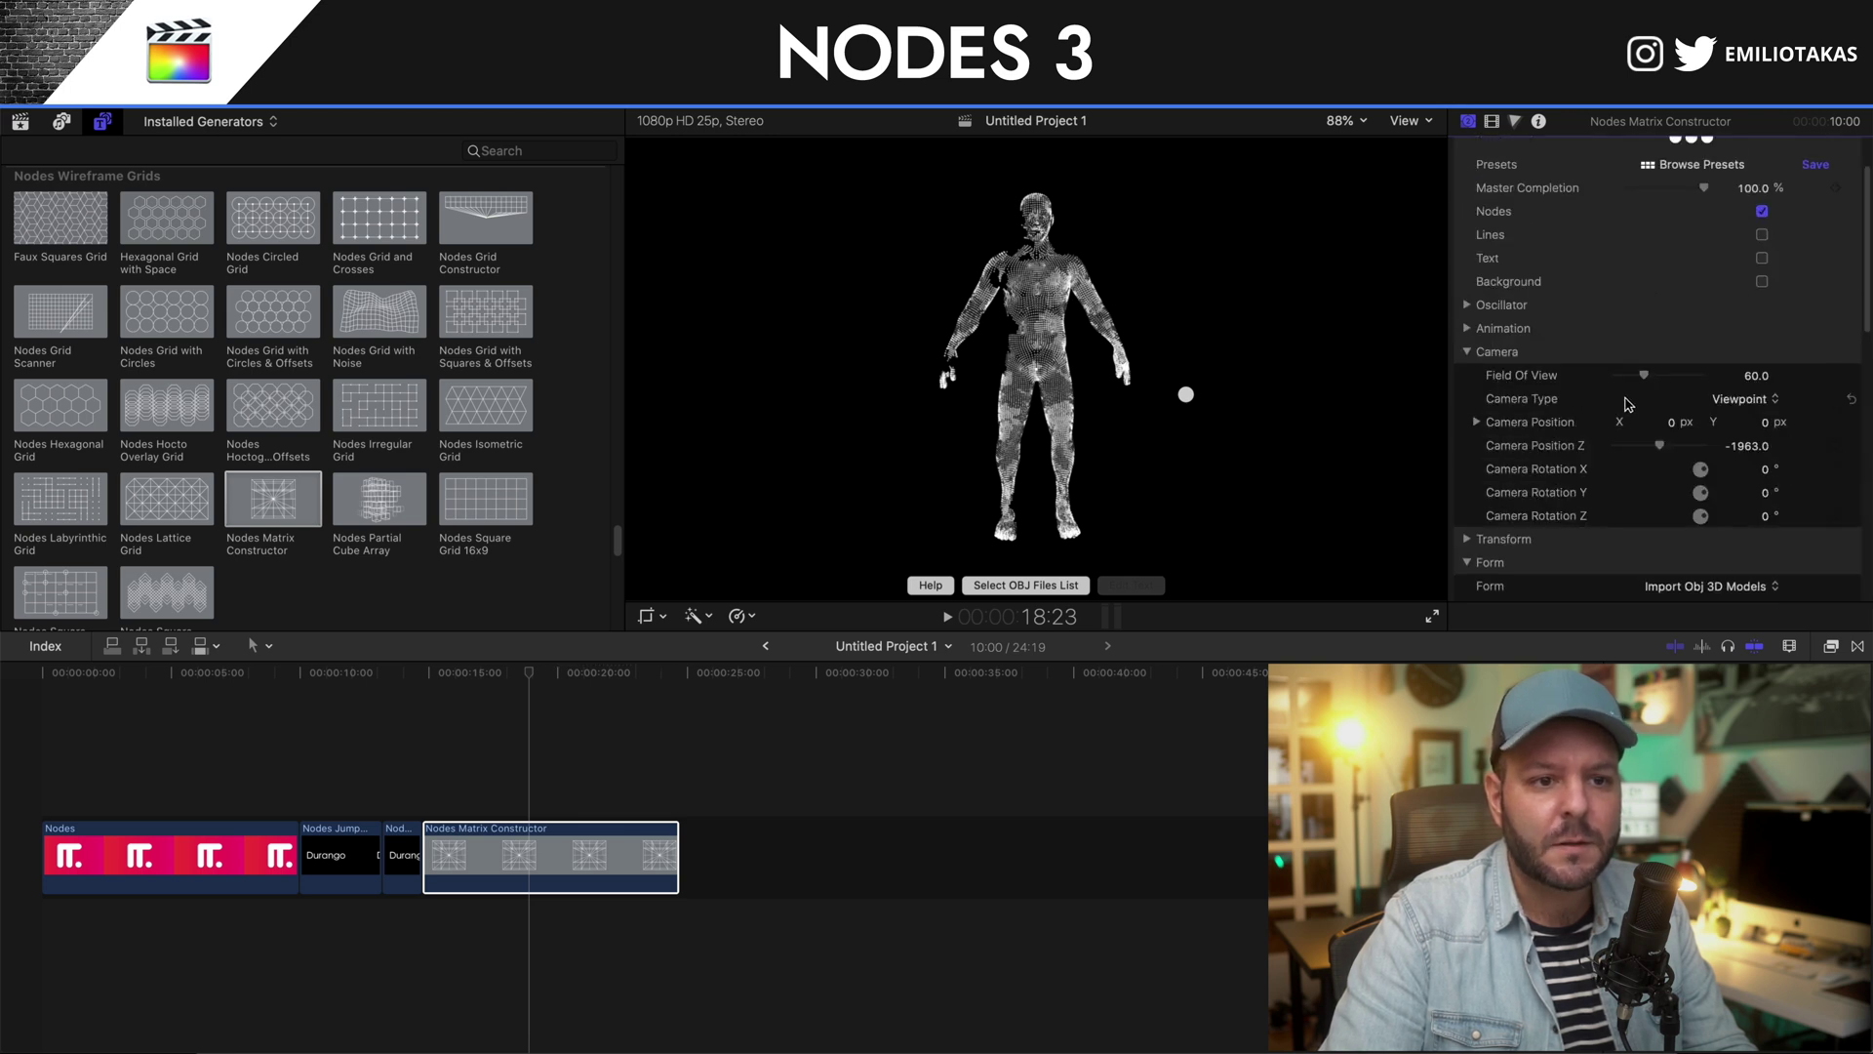
pyautogui.moveTo(1647, 379); pyautogui.dragTo(1640, 382)
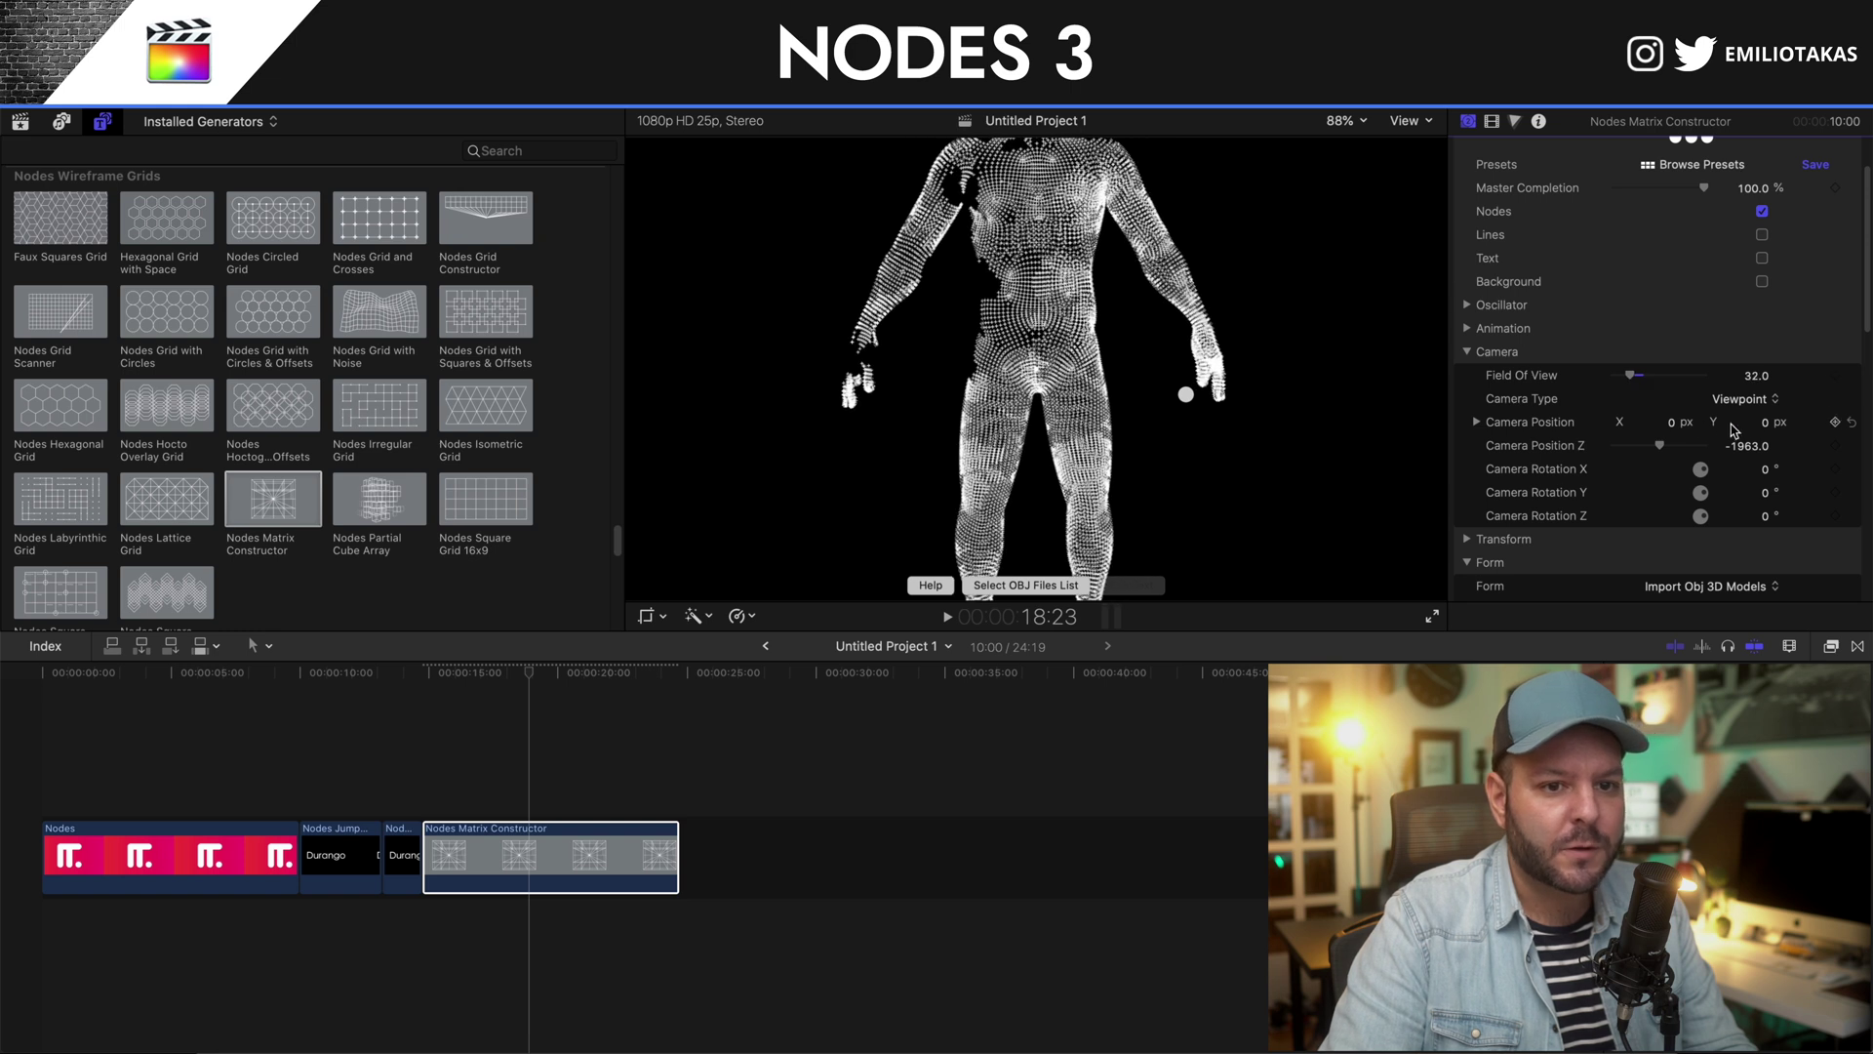
pyautogui.moveTo(1764, 429); pyautogui.dragTo(1807, 429)
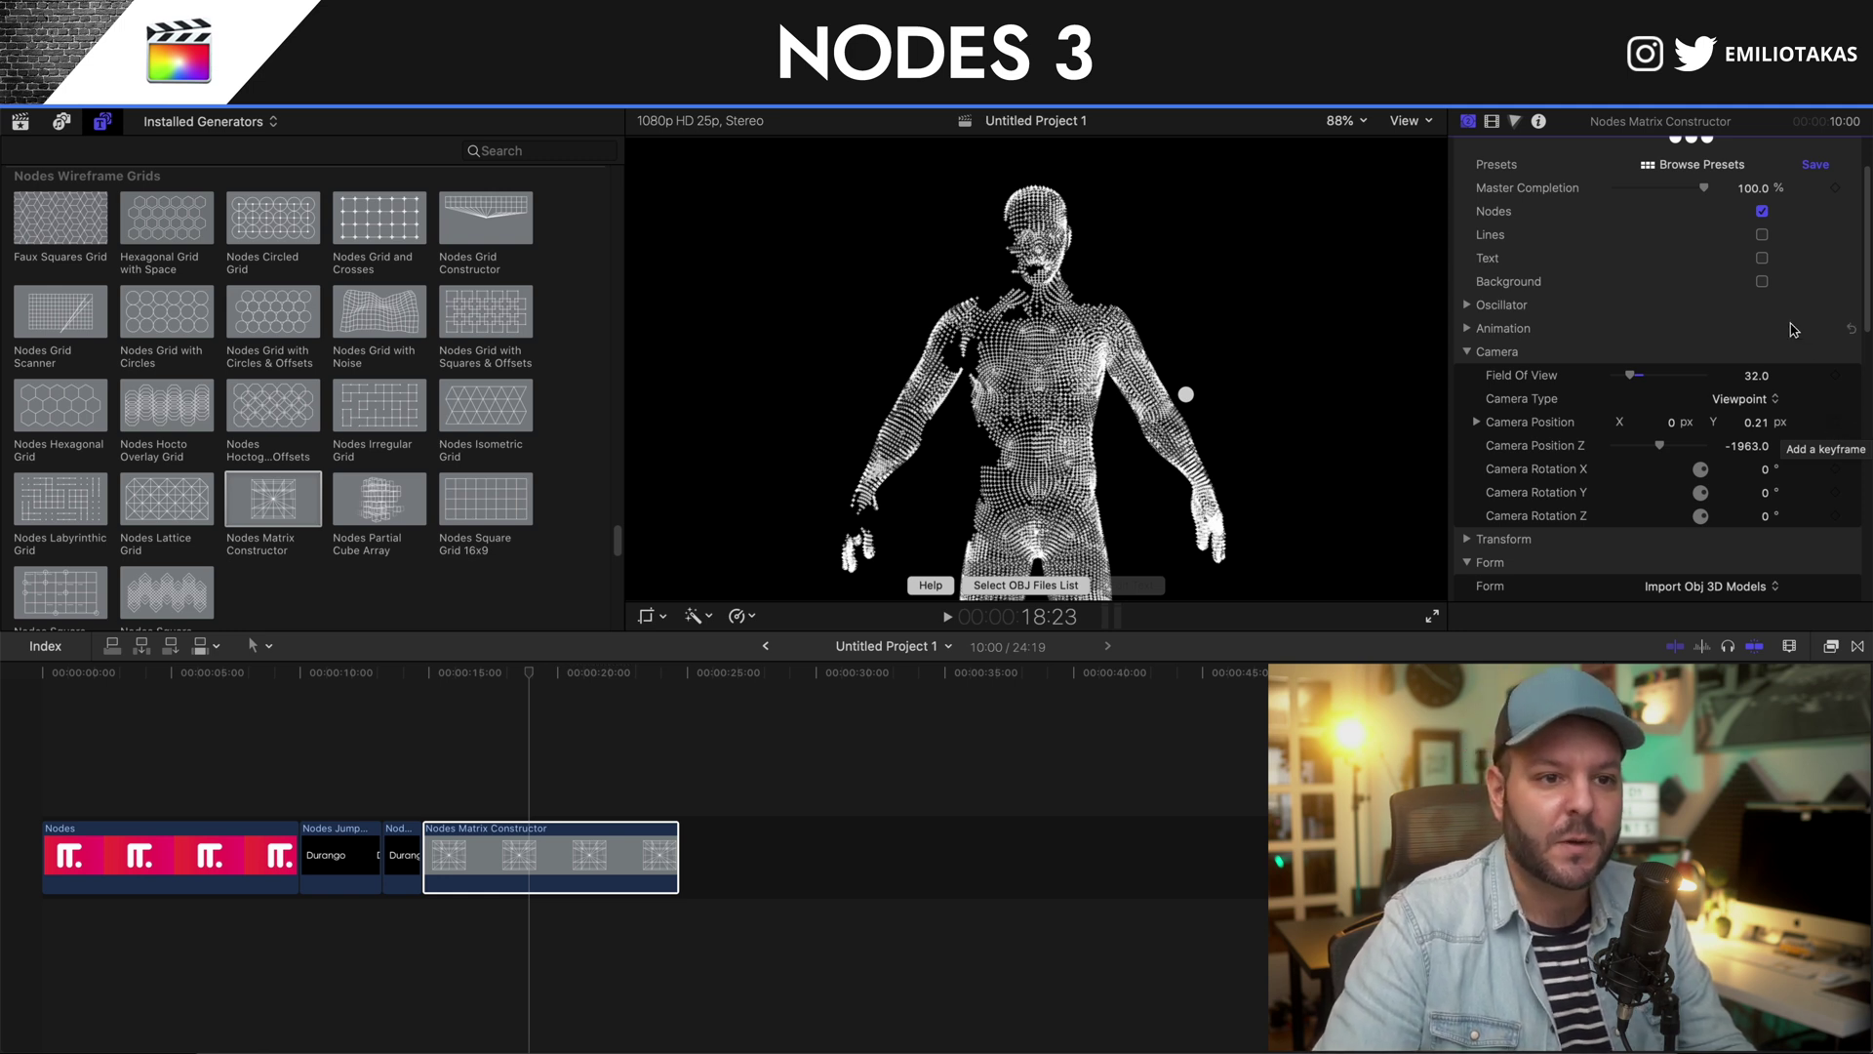
# Examine the Matrix Constructor clip's Animation, Form, Nodes and Nodes Size parameters, including the Nodes Type options.
pyautogui.scroll(-1, 1636, 432)
pyautogui.click(1469, 285)
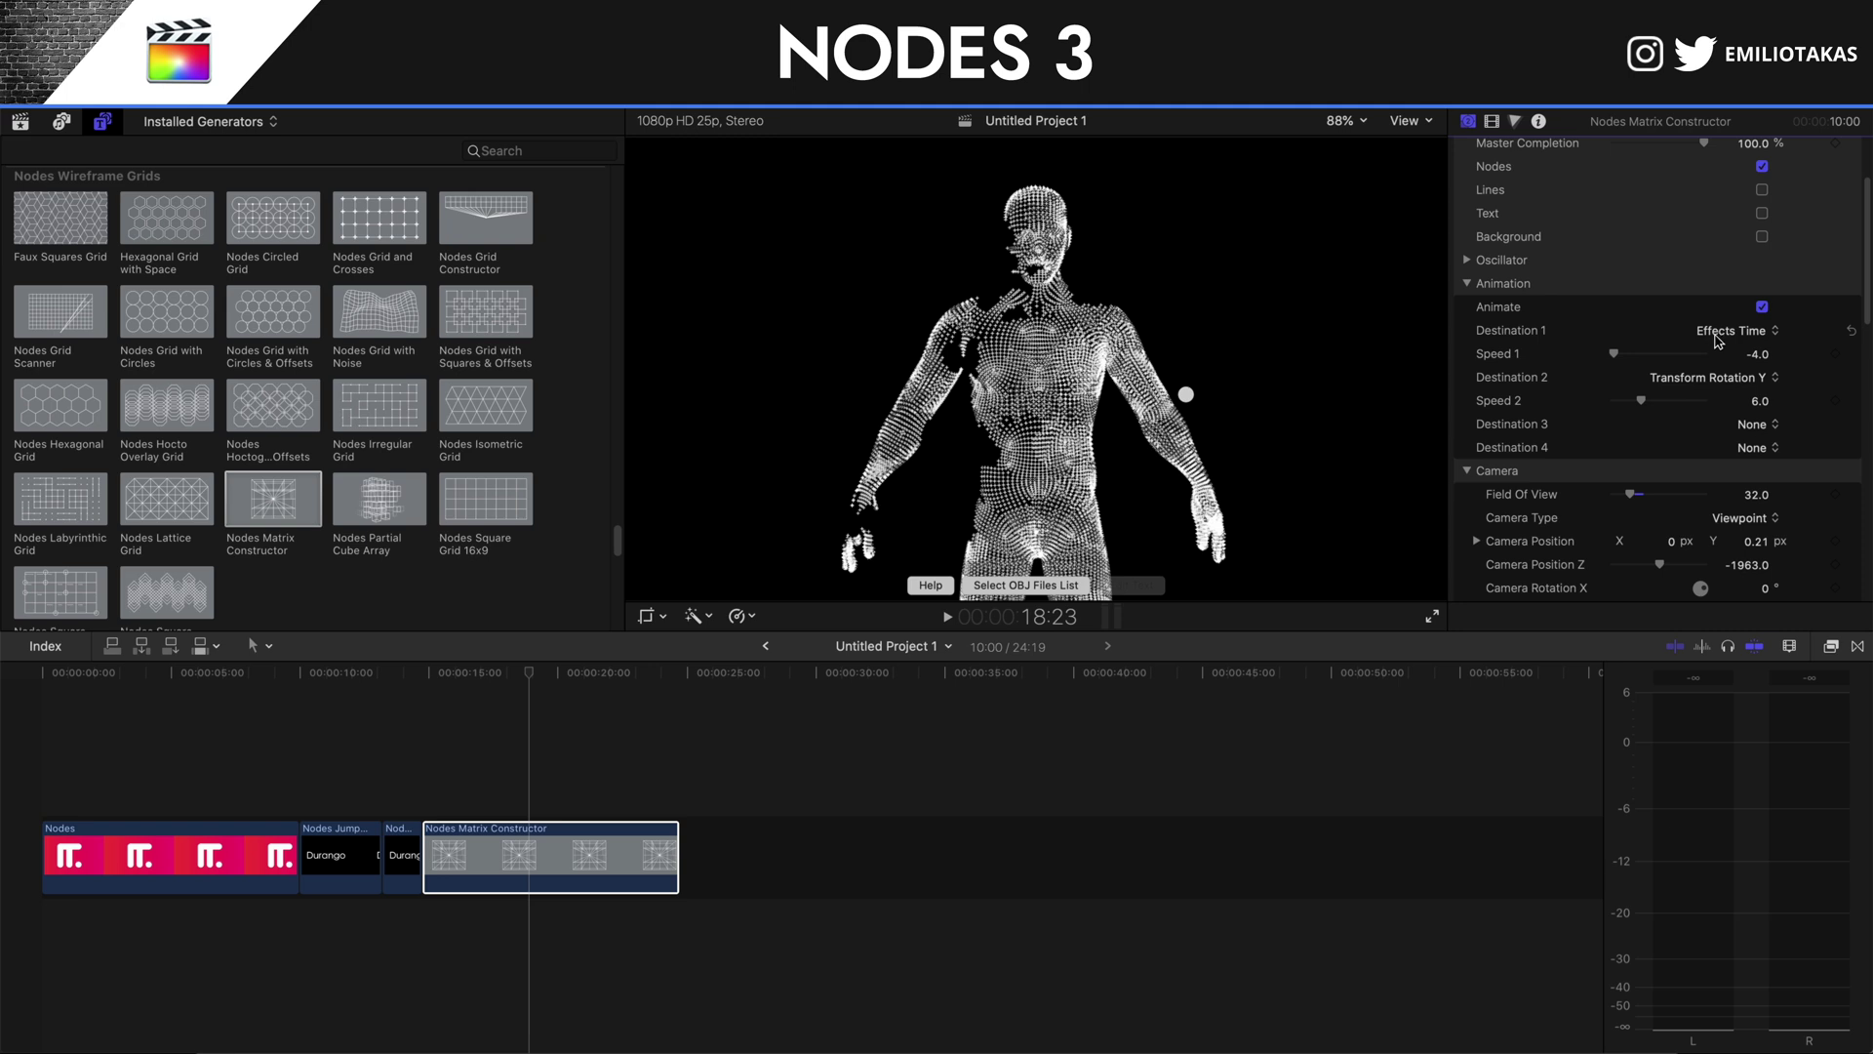
pyautogui.scroll(-1, 1719, 341)
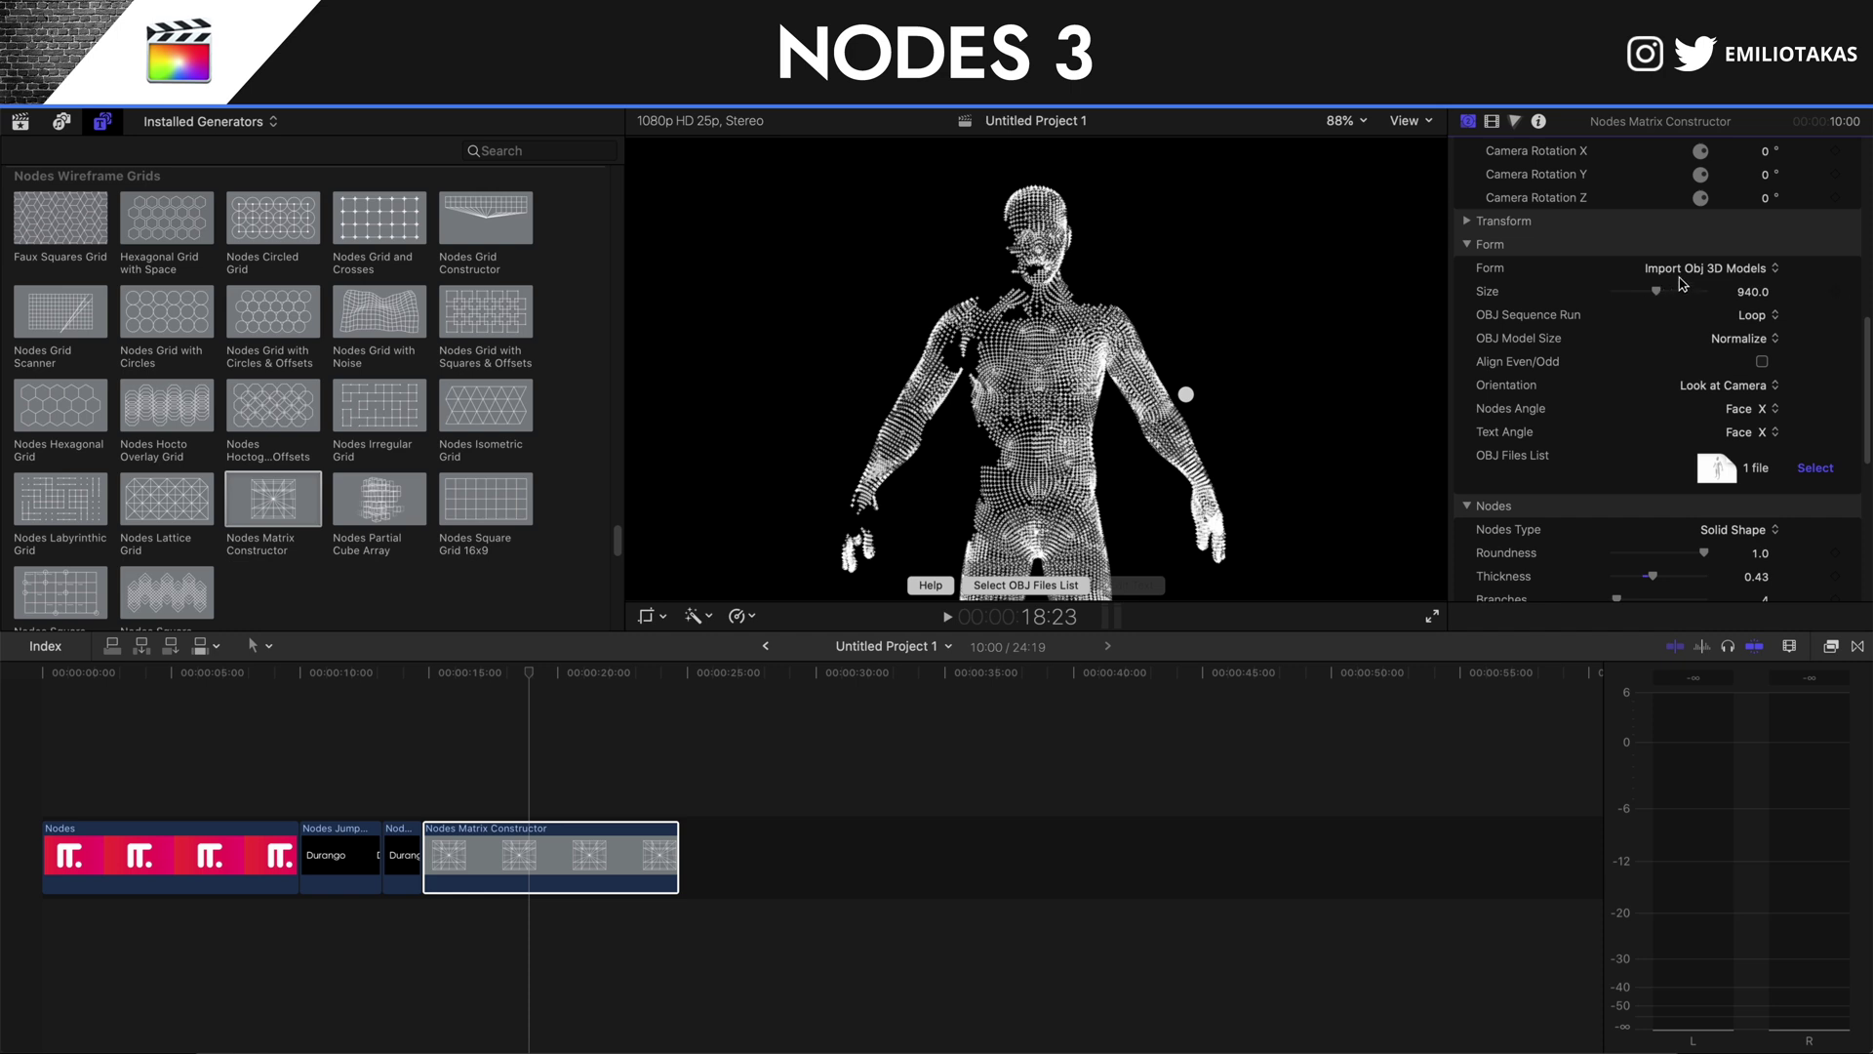
pyautogui.scroll(-2, 1630, 409)
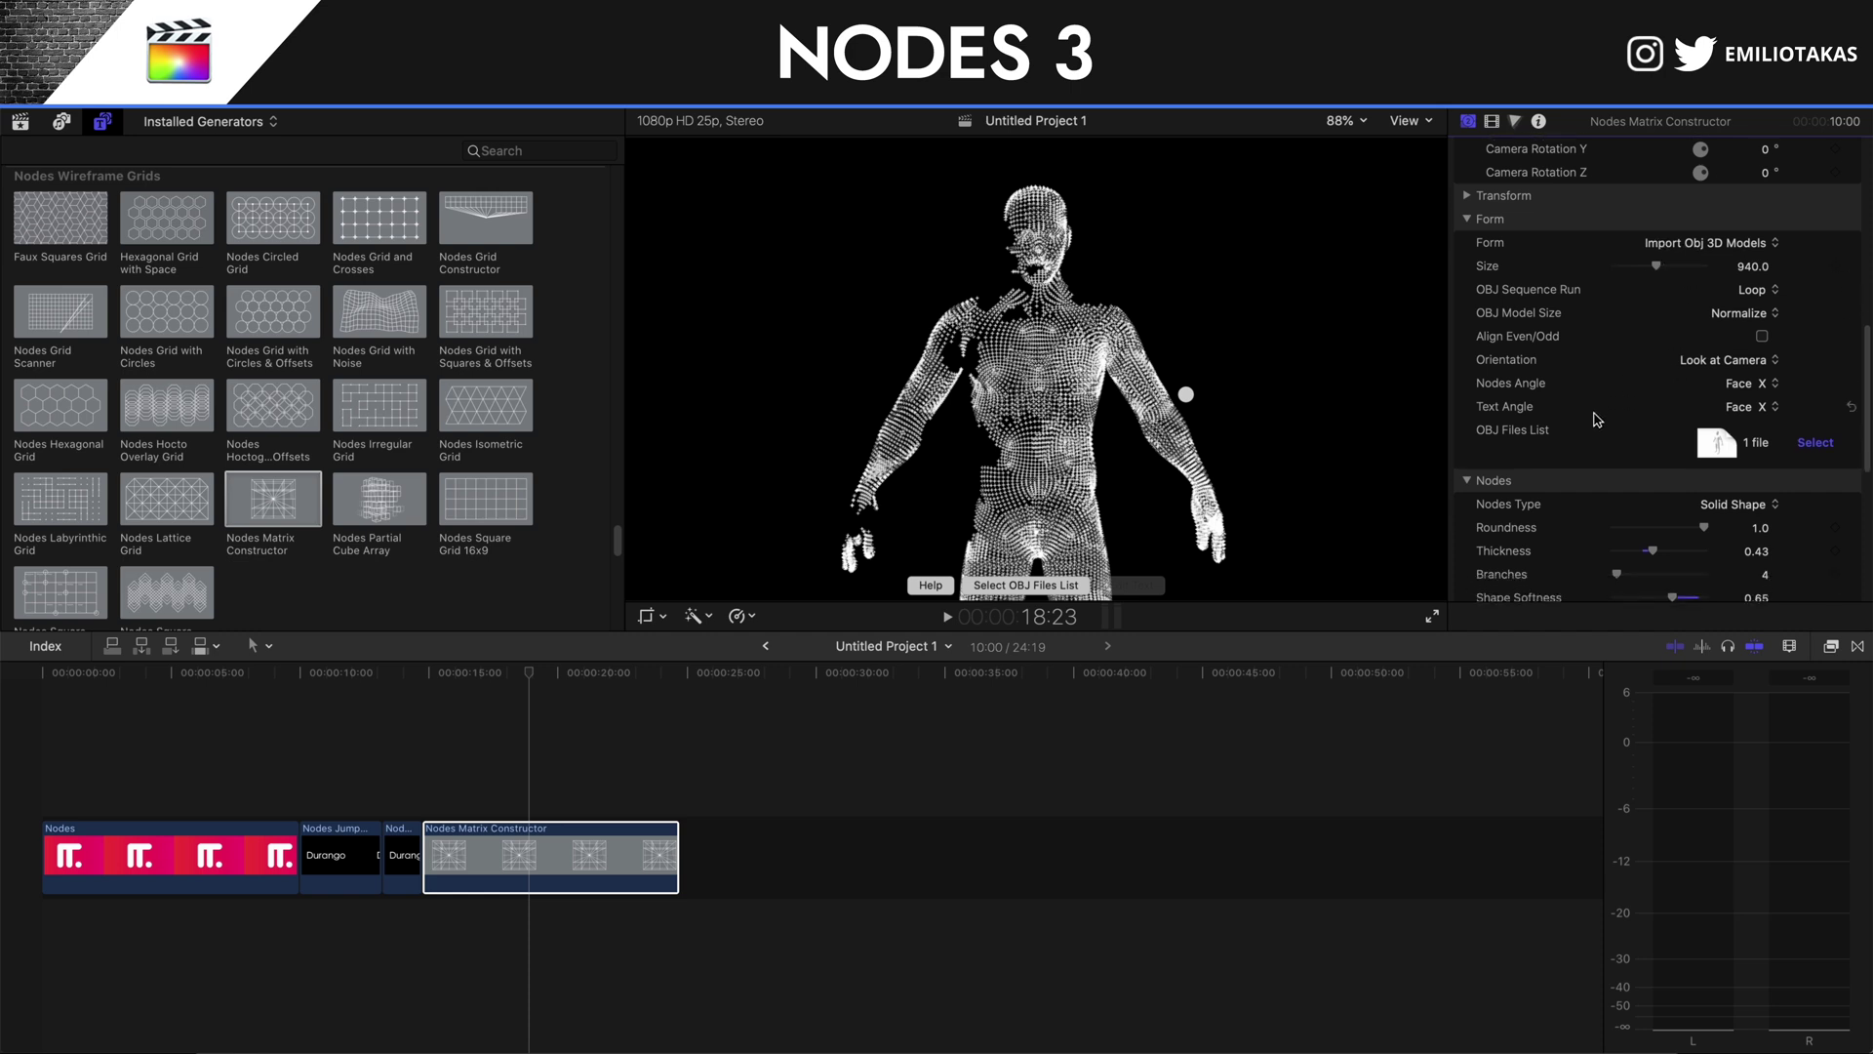
pyautogui.click(1739, 492)
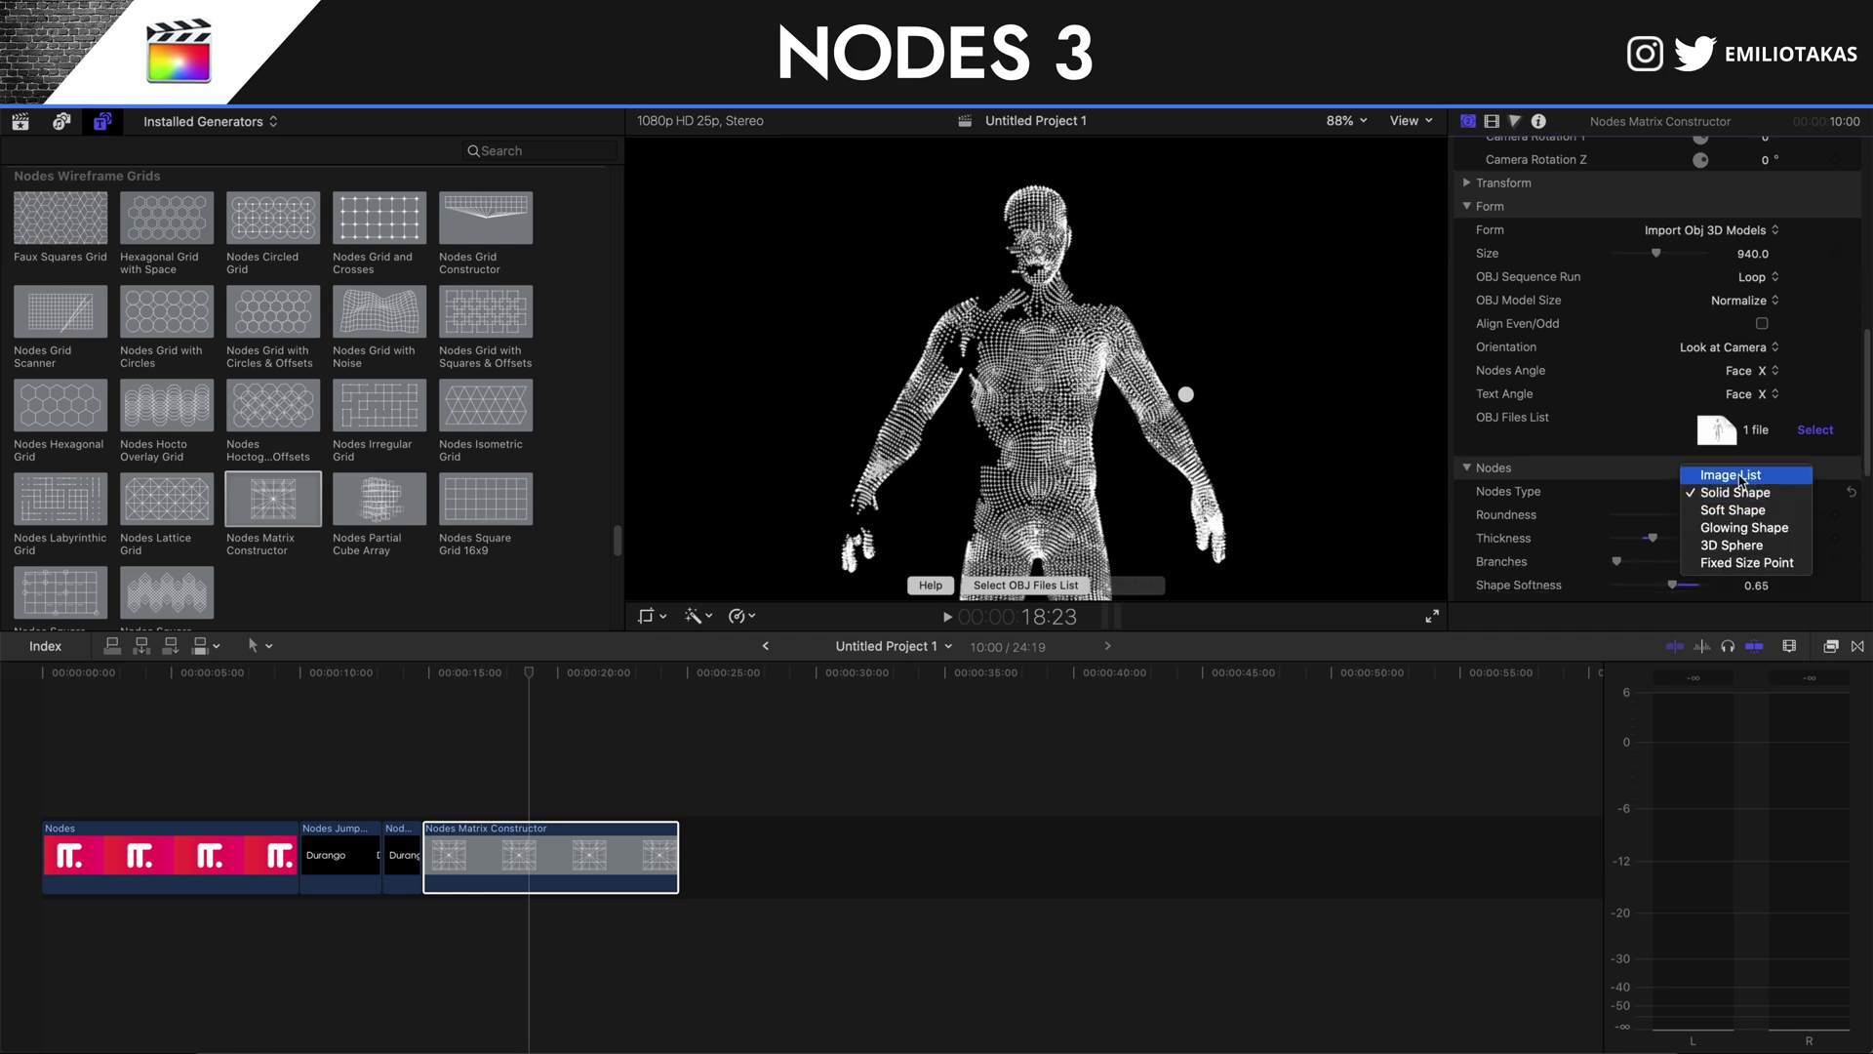
pyautogui.click(1738, 495)
pyautogui.scroll(-4, 1743, 500)
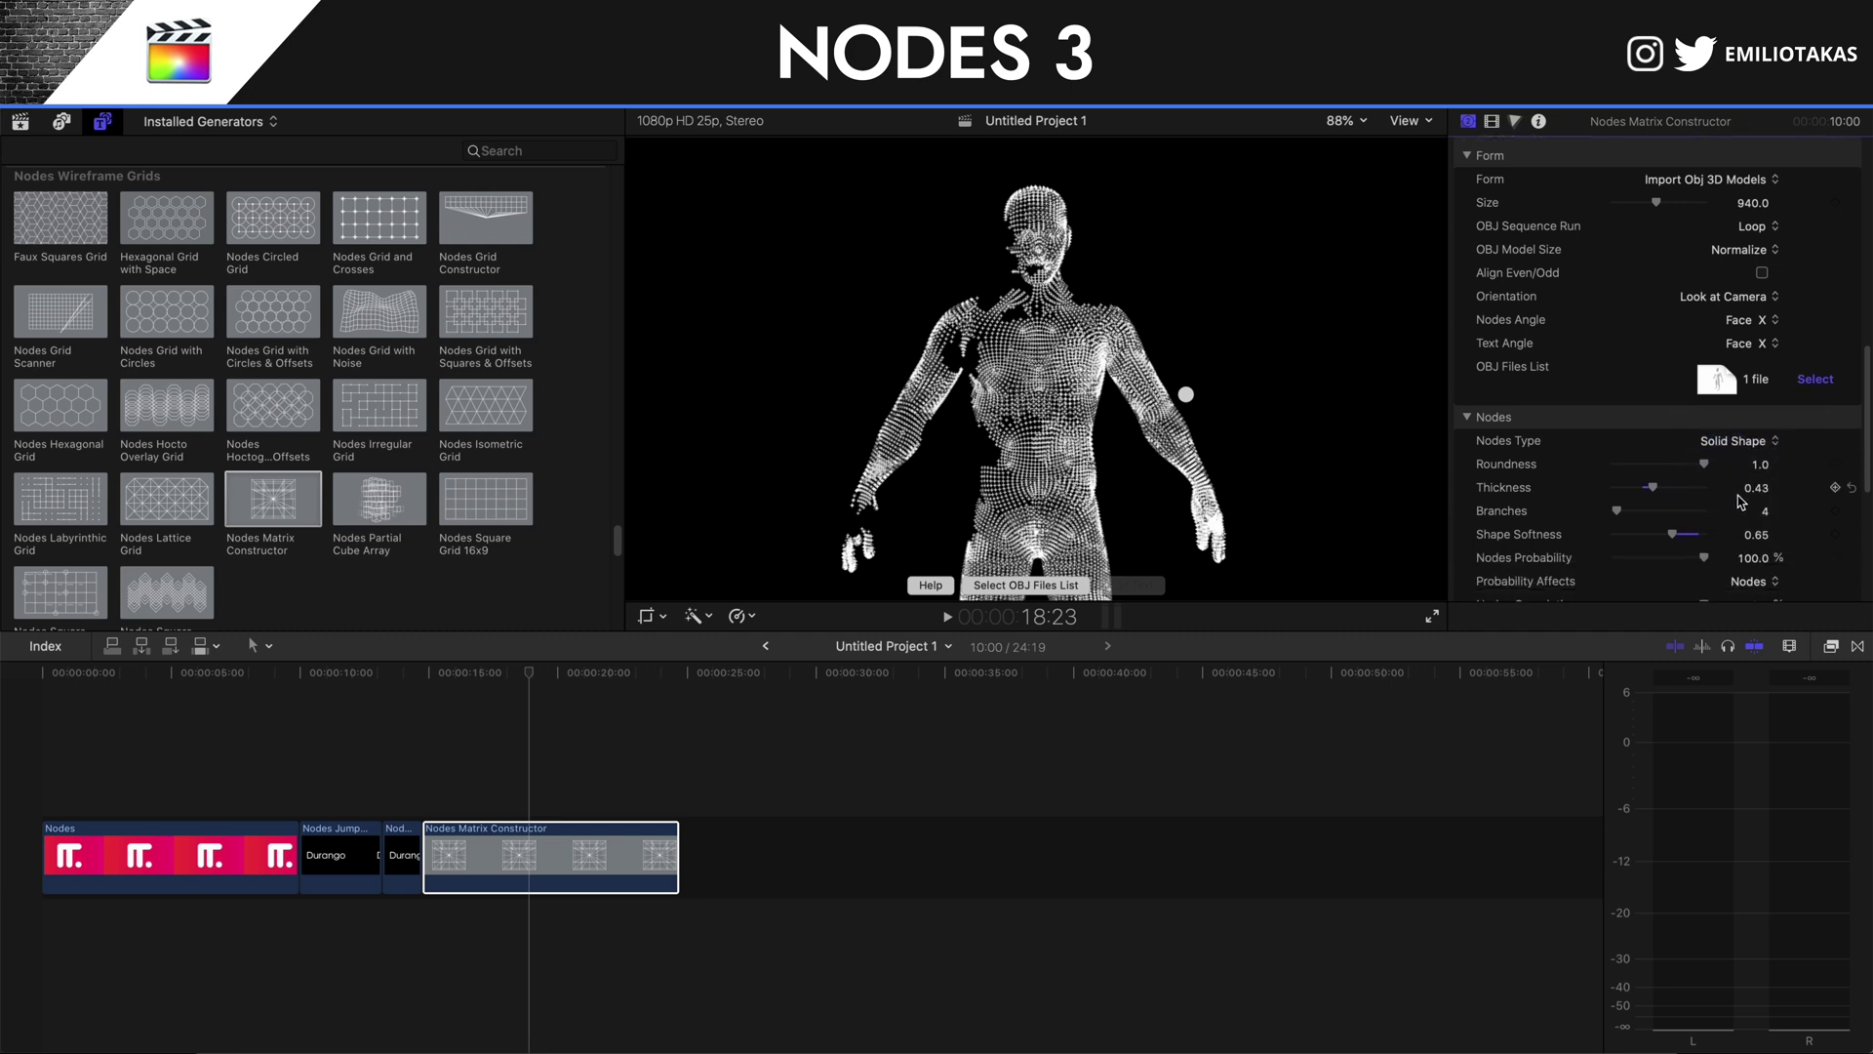
pyautogui.scroll(-1, 1742, 501)
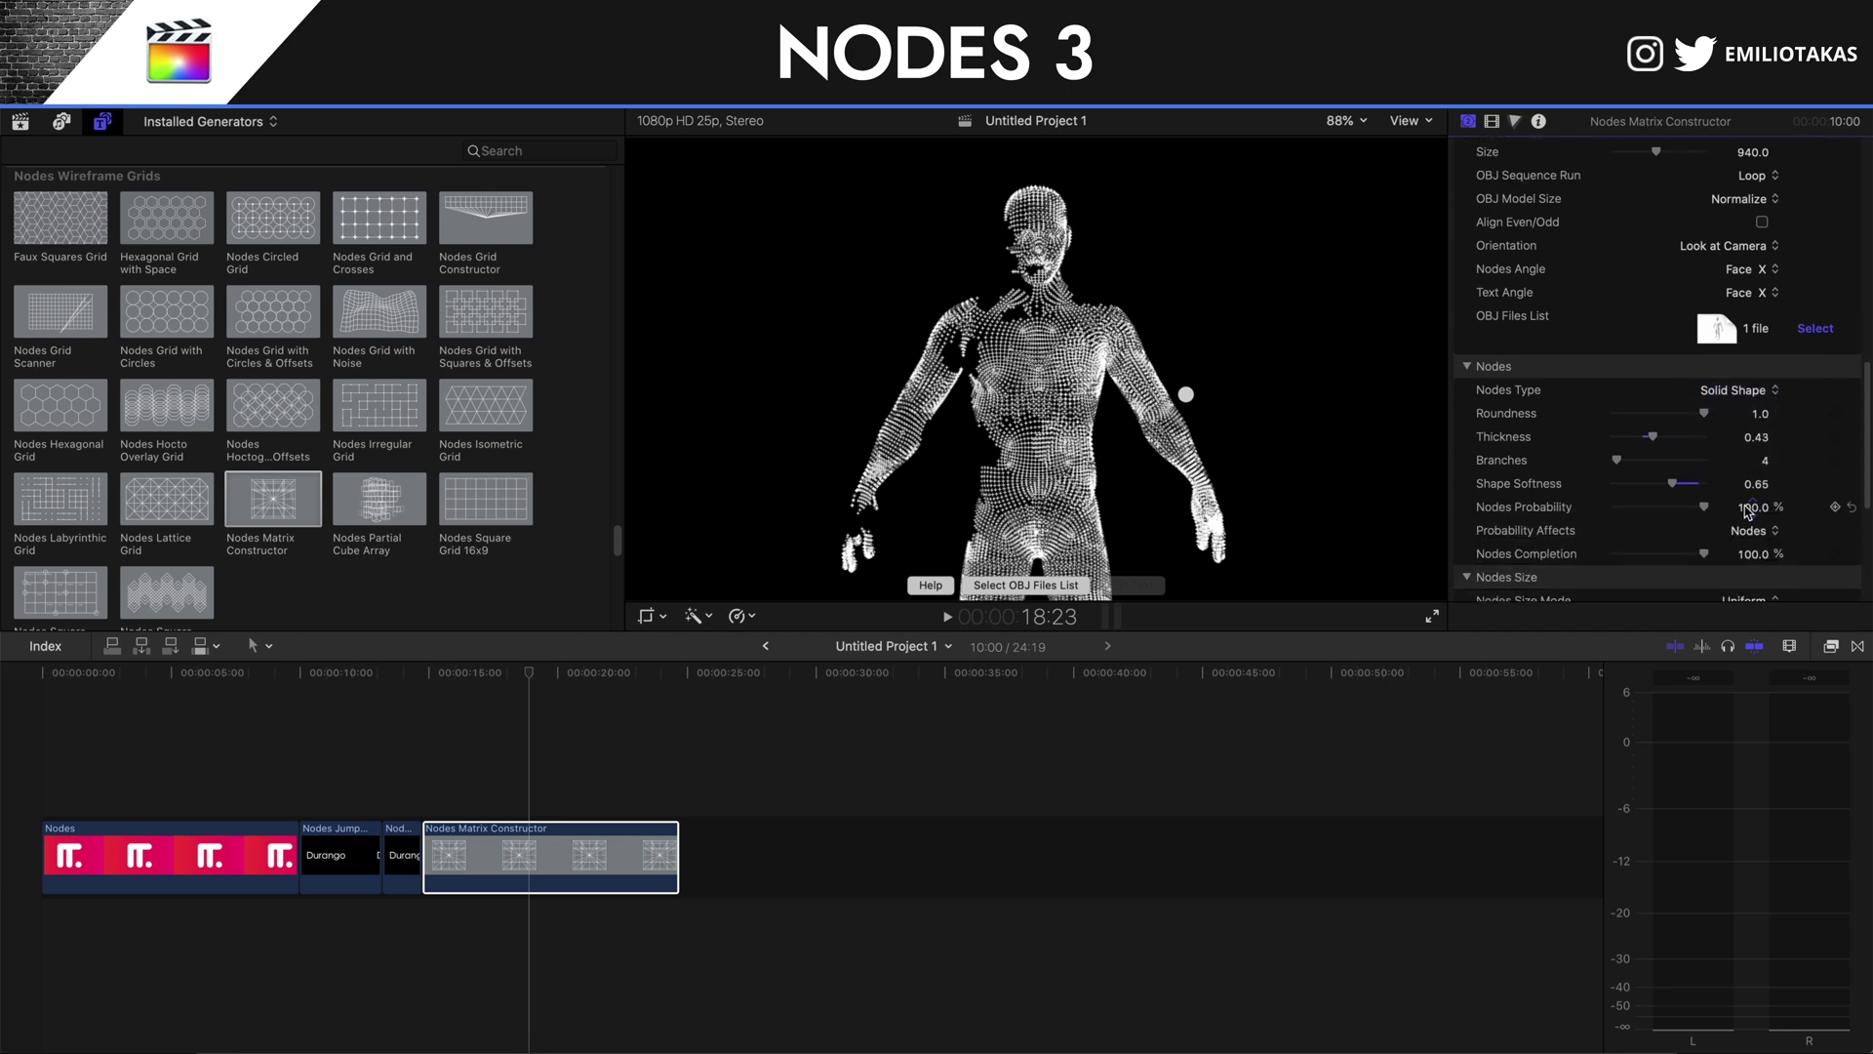
pyautogui.click(1751, 394)
pyautogui.click(1749, 392)
pyautogui.scroll(-6, 1761, 519)
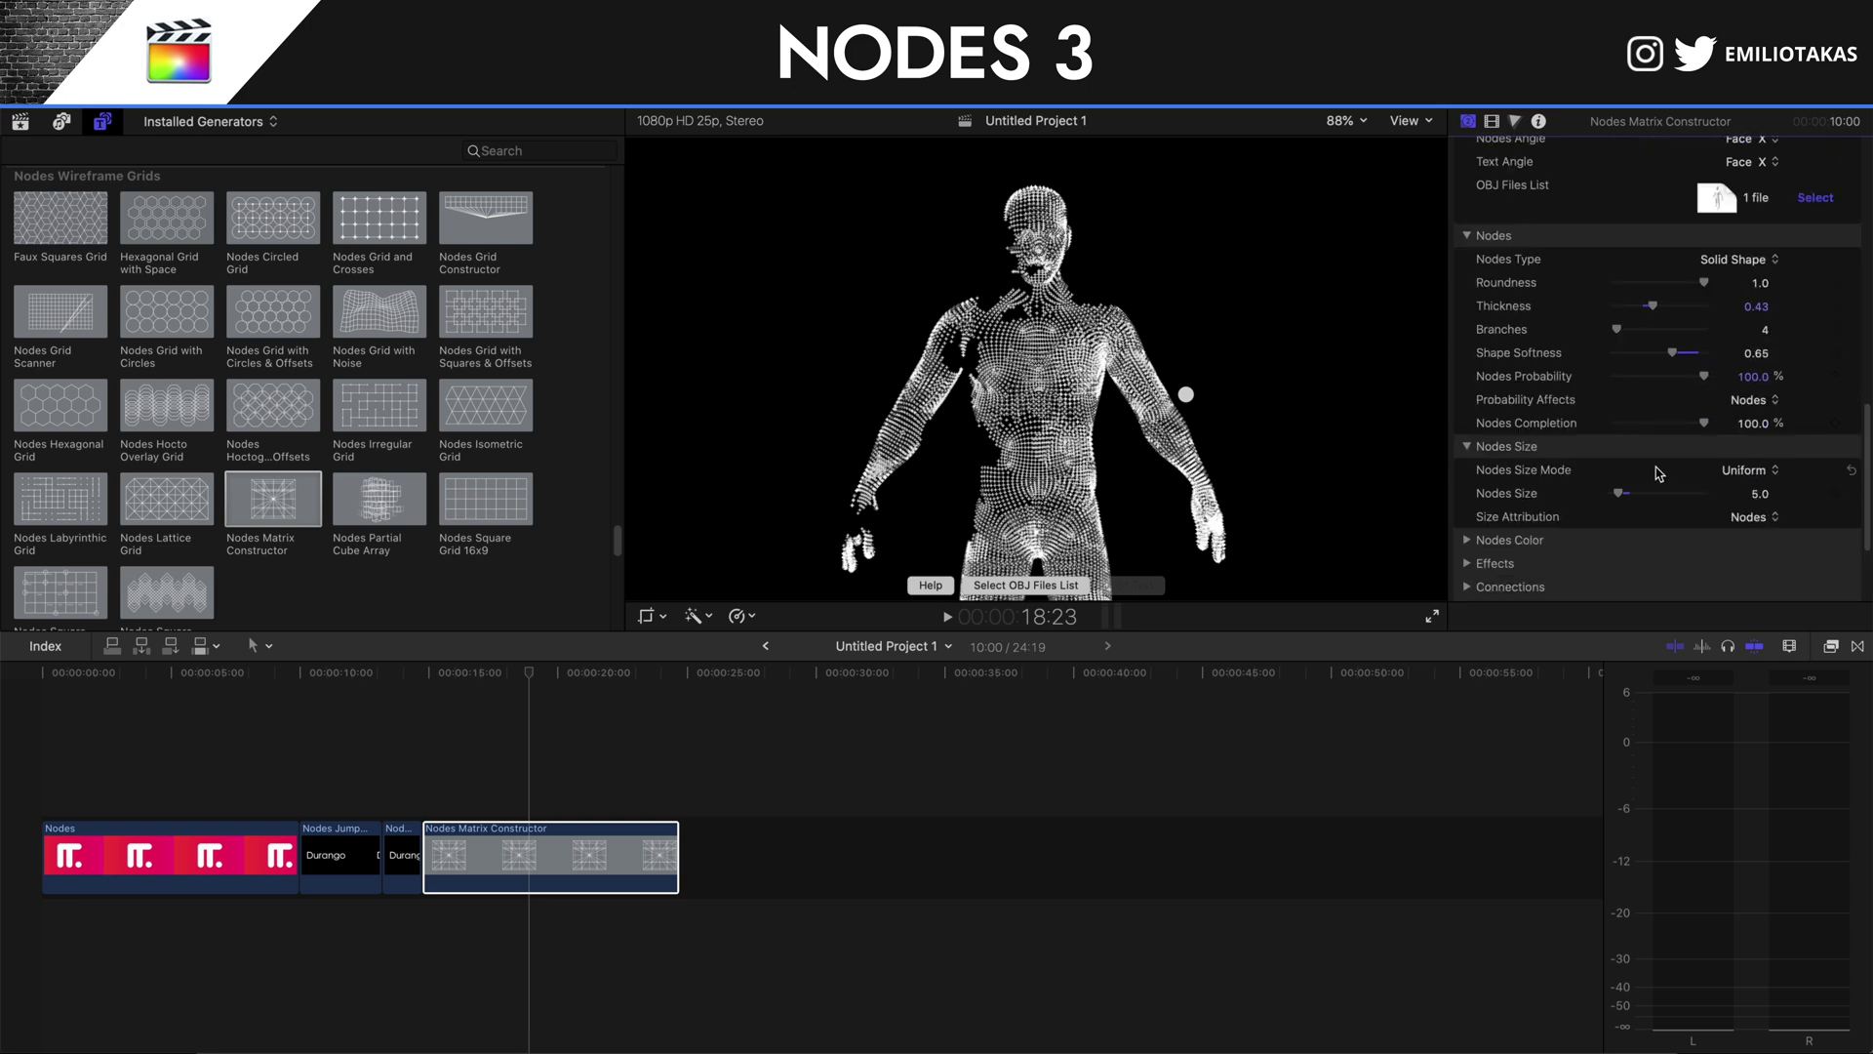
# Try turning on Text for the body model, turn it off again and check the Oscillator options.
pyautogui.scroll(15, 1530, 456)
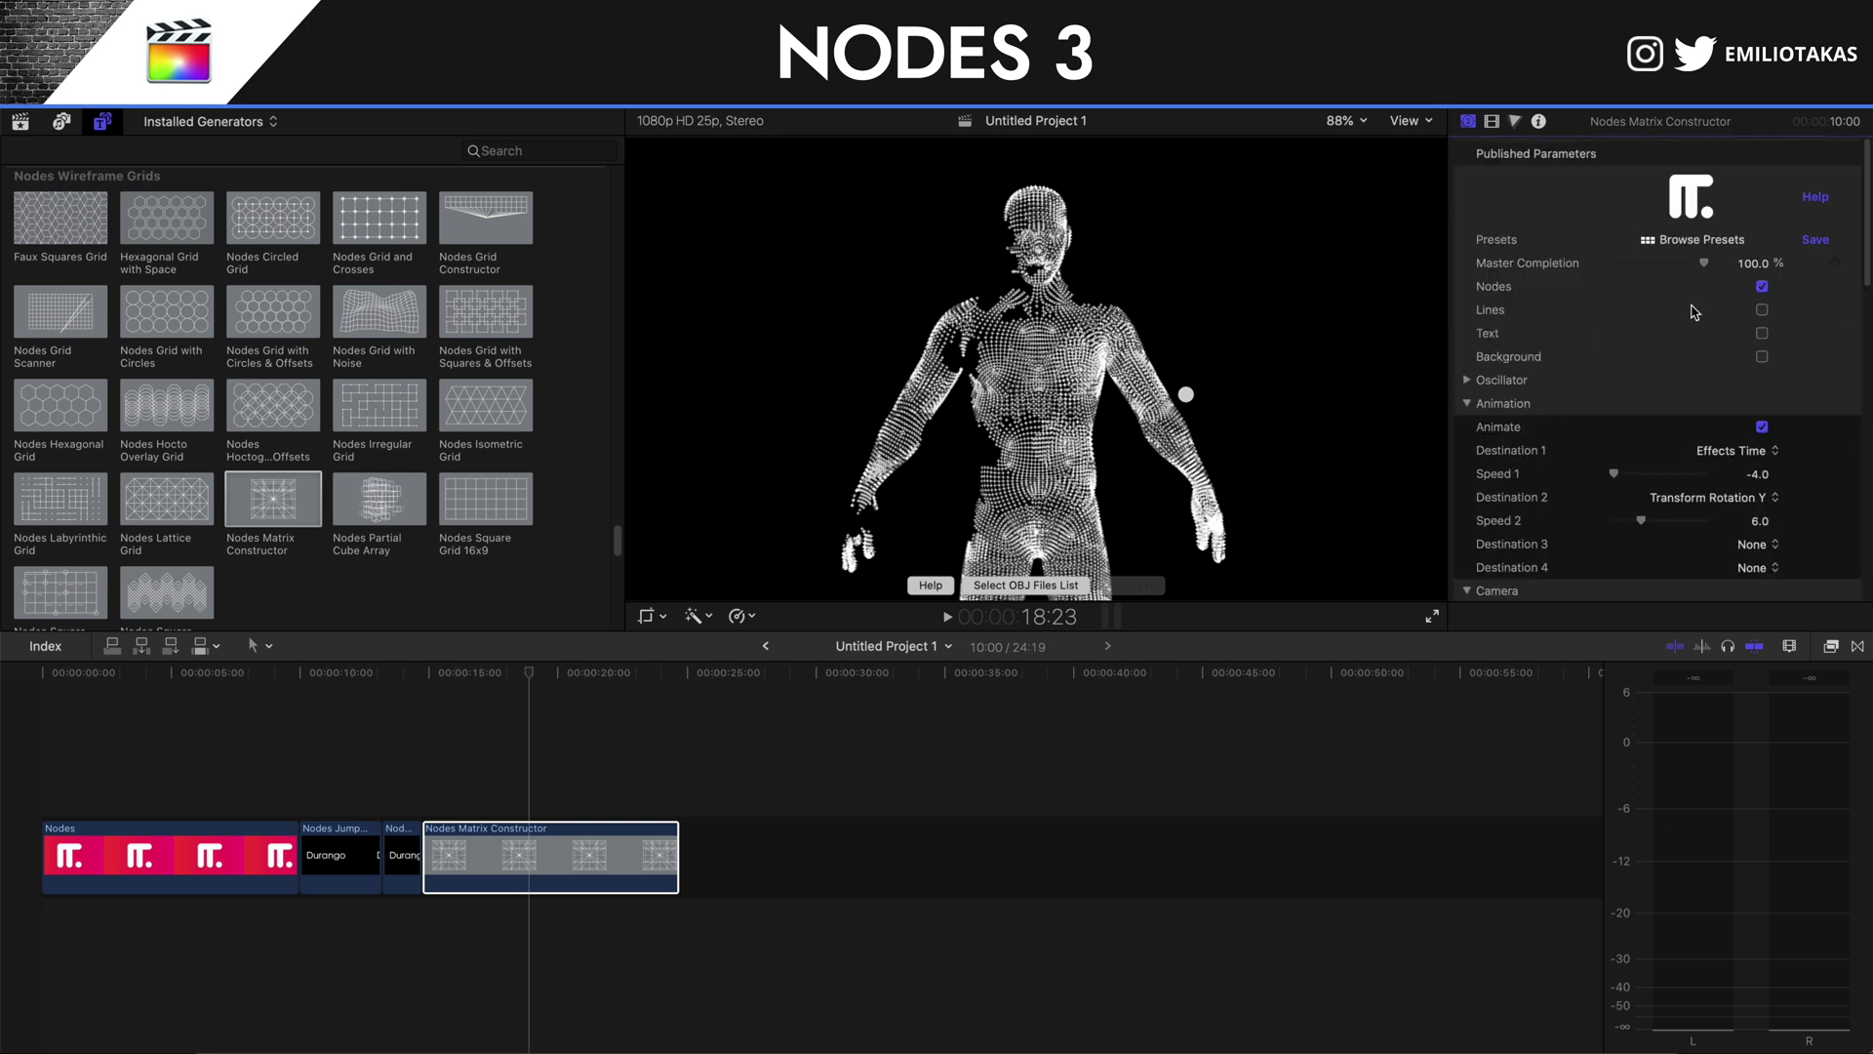
pyautogui.click(1762, 335)
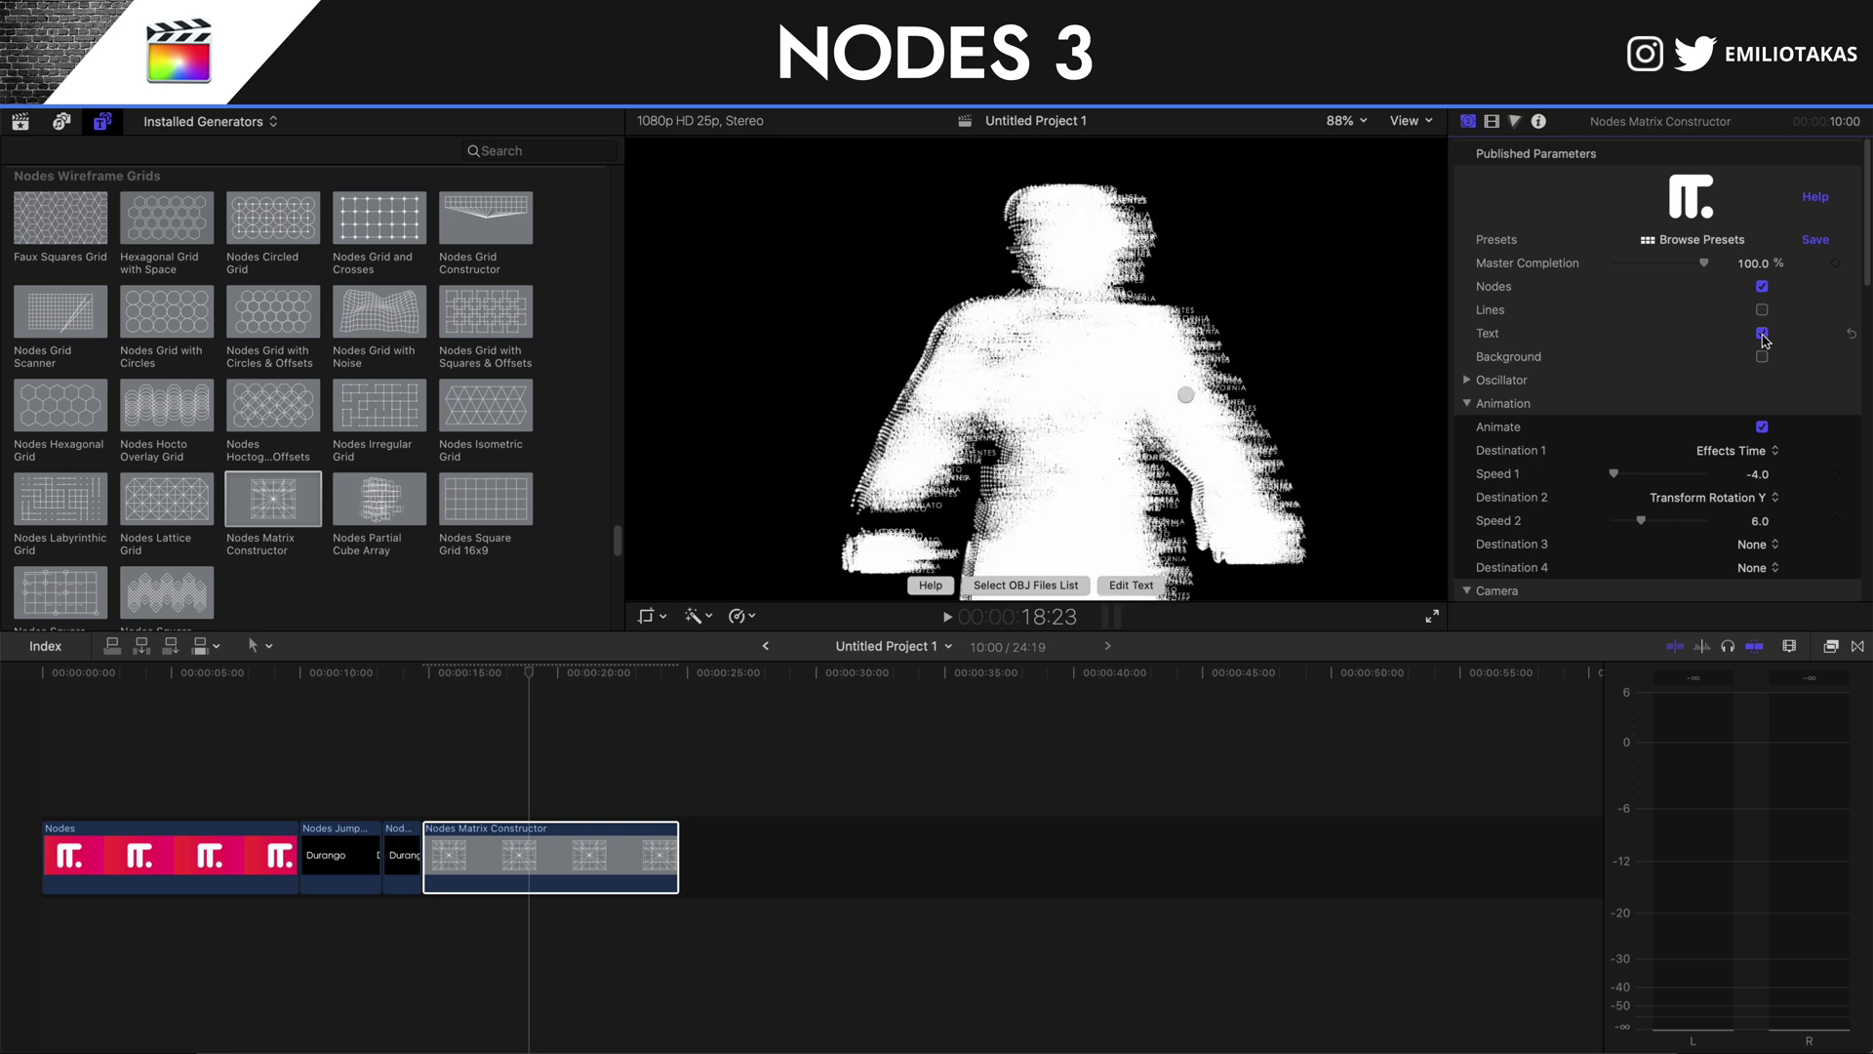
pyautogui.click(1762, 333)
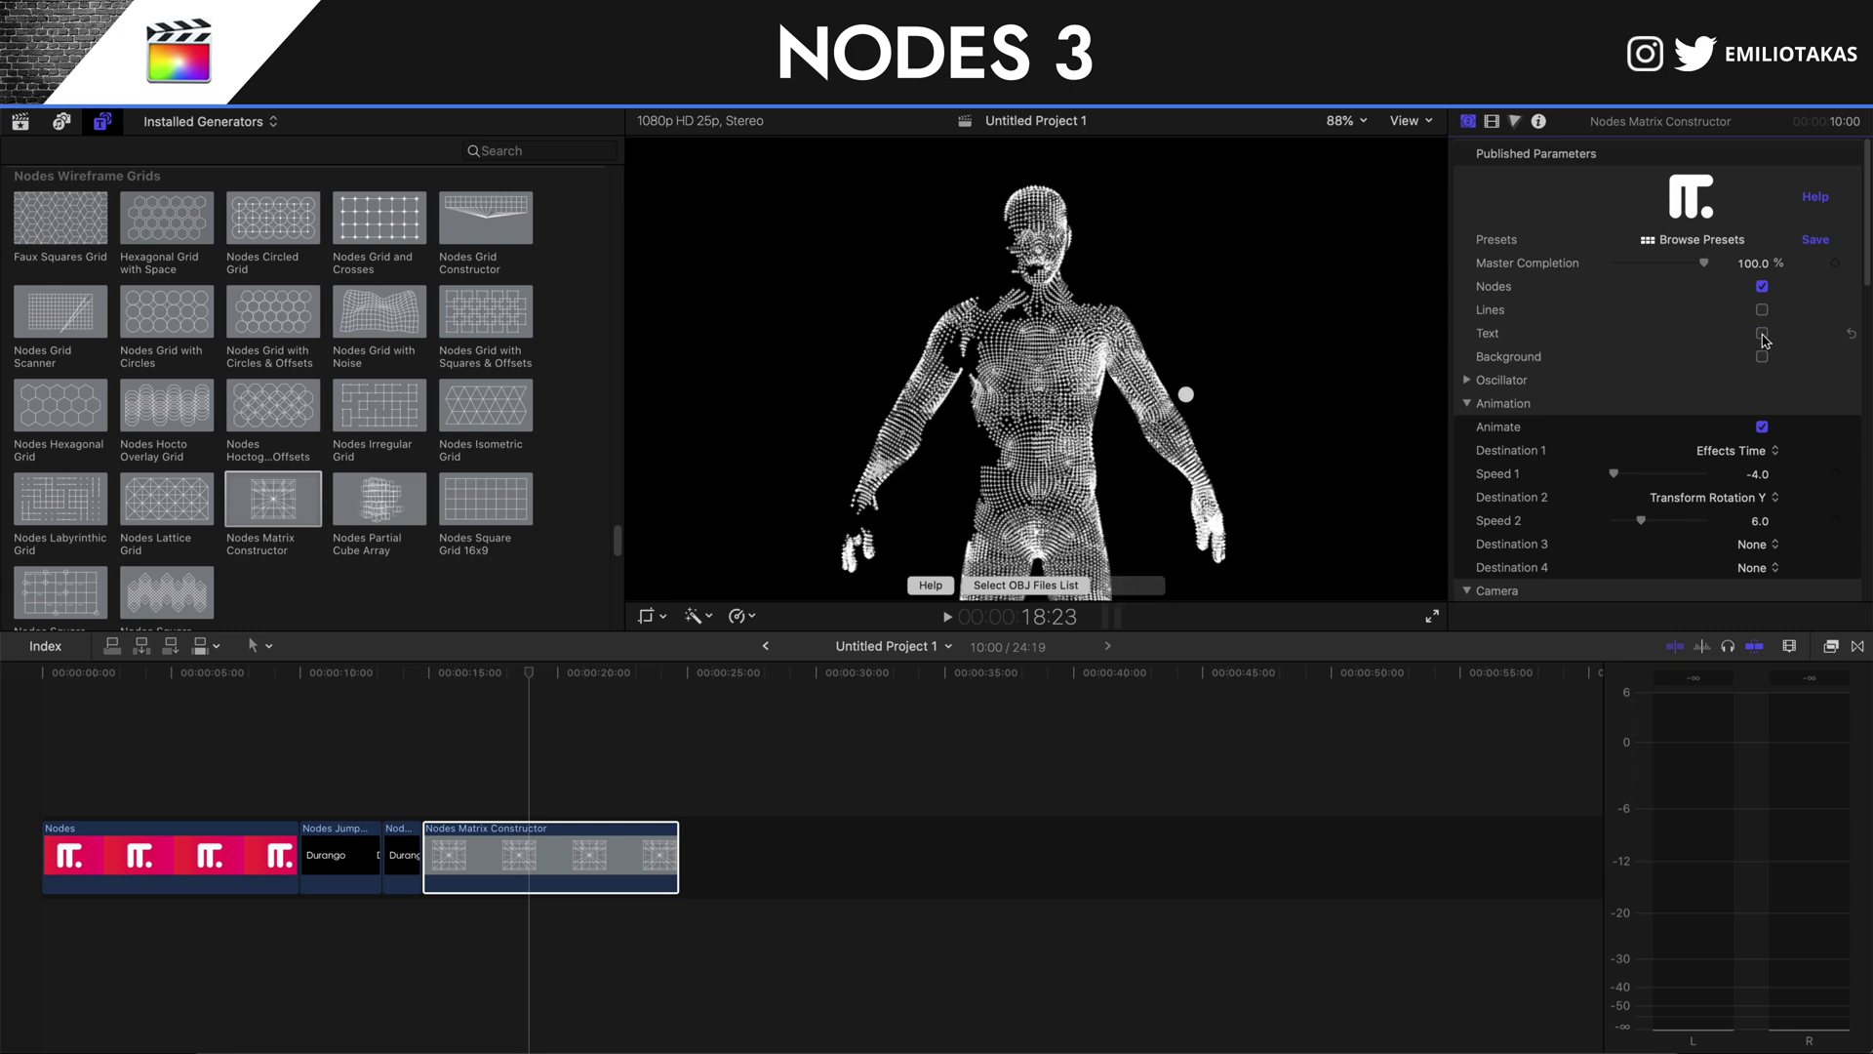
pyautogui.click(1474, 383)
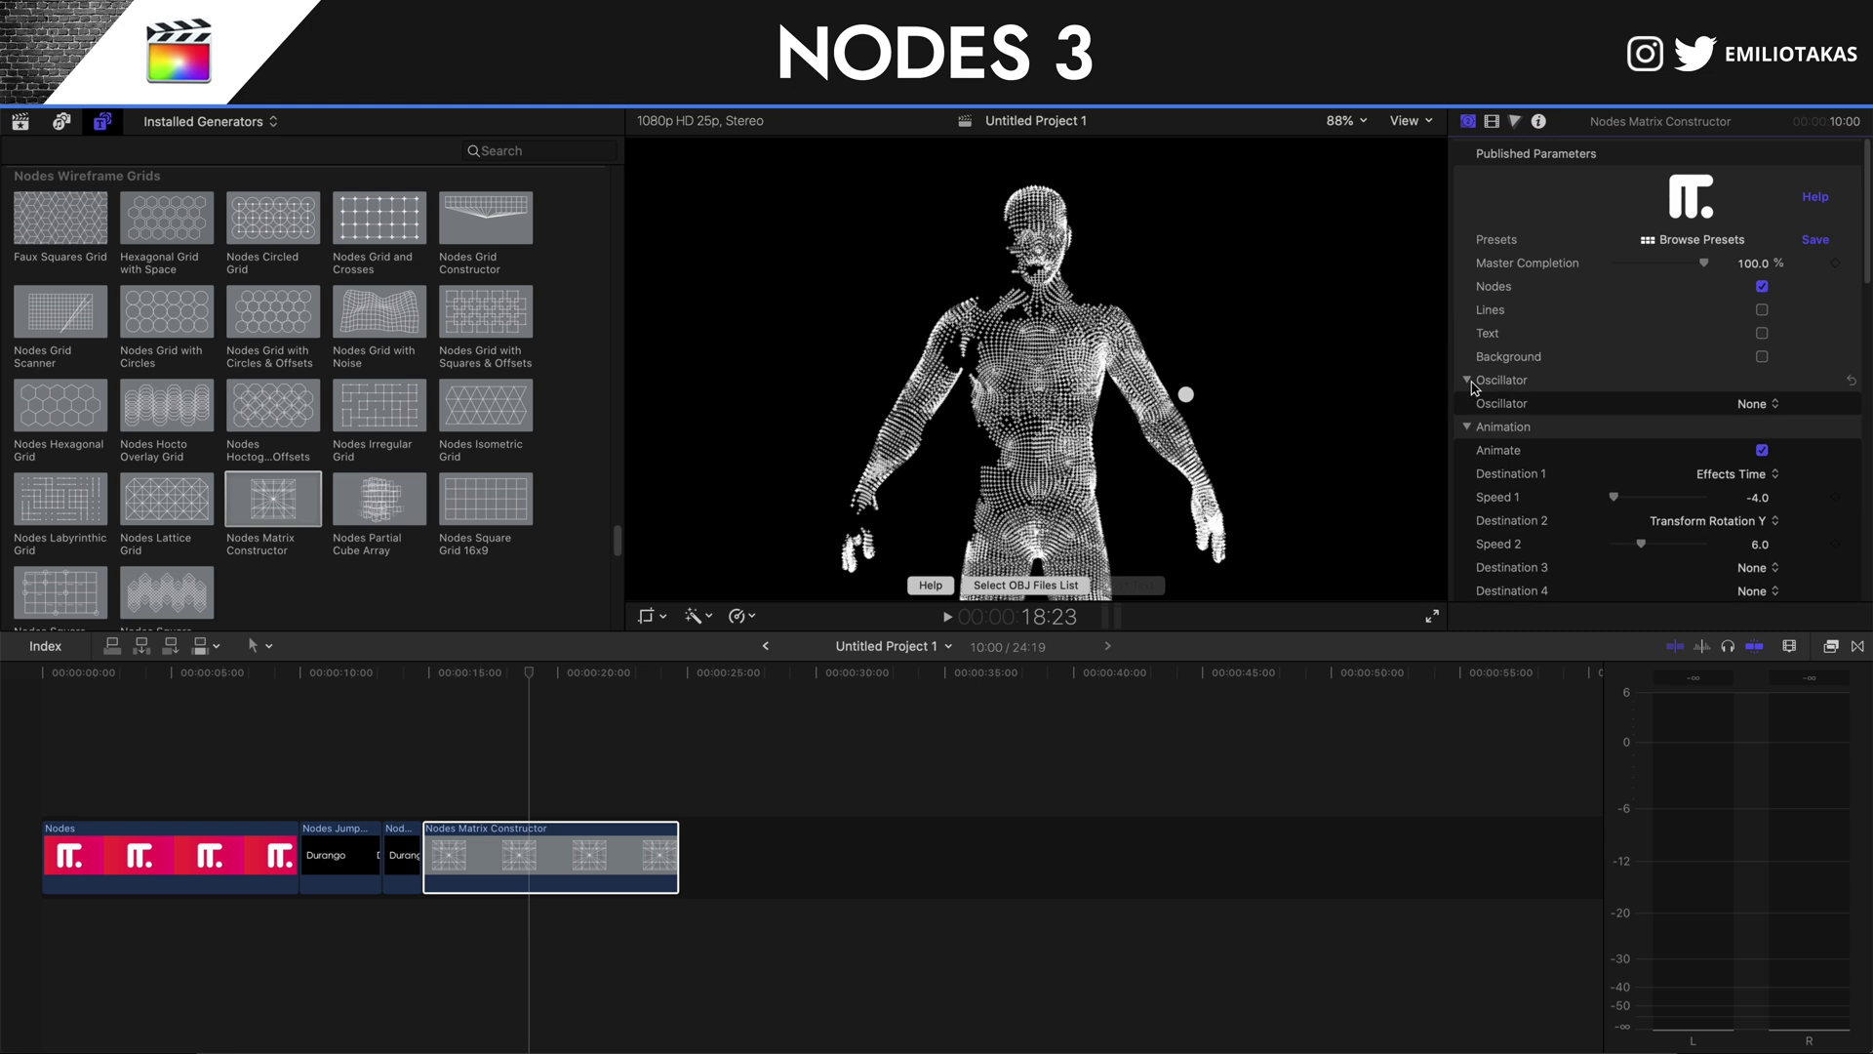
pyautogui.click(1768, 412)
pyautogui.click(1756, 406)
pyautogui.click(1466, 380)
# Play the Matrix Constructor clip from its start to preview the closer camera framing, and stop playback.
pyautogui.click(421, 762)
pyautogui.press('space')
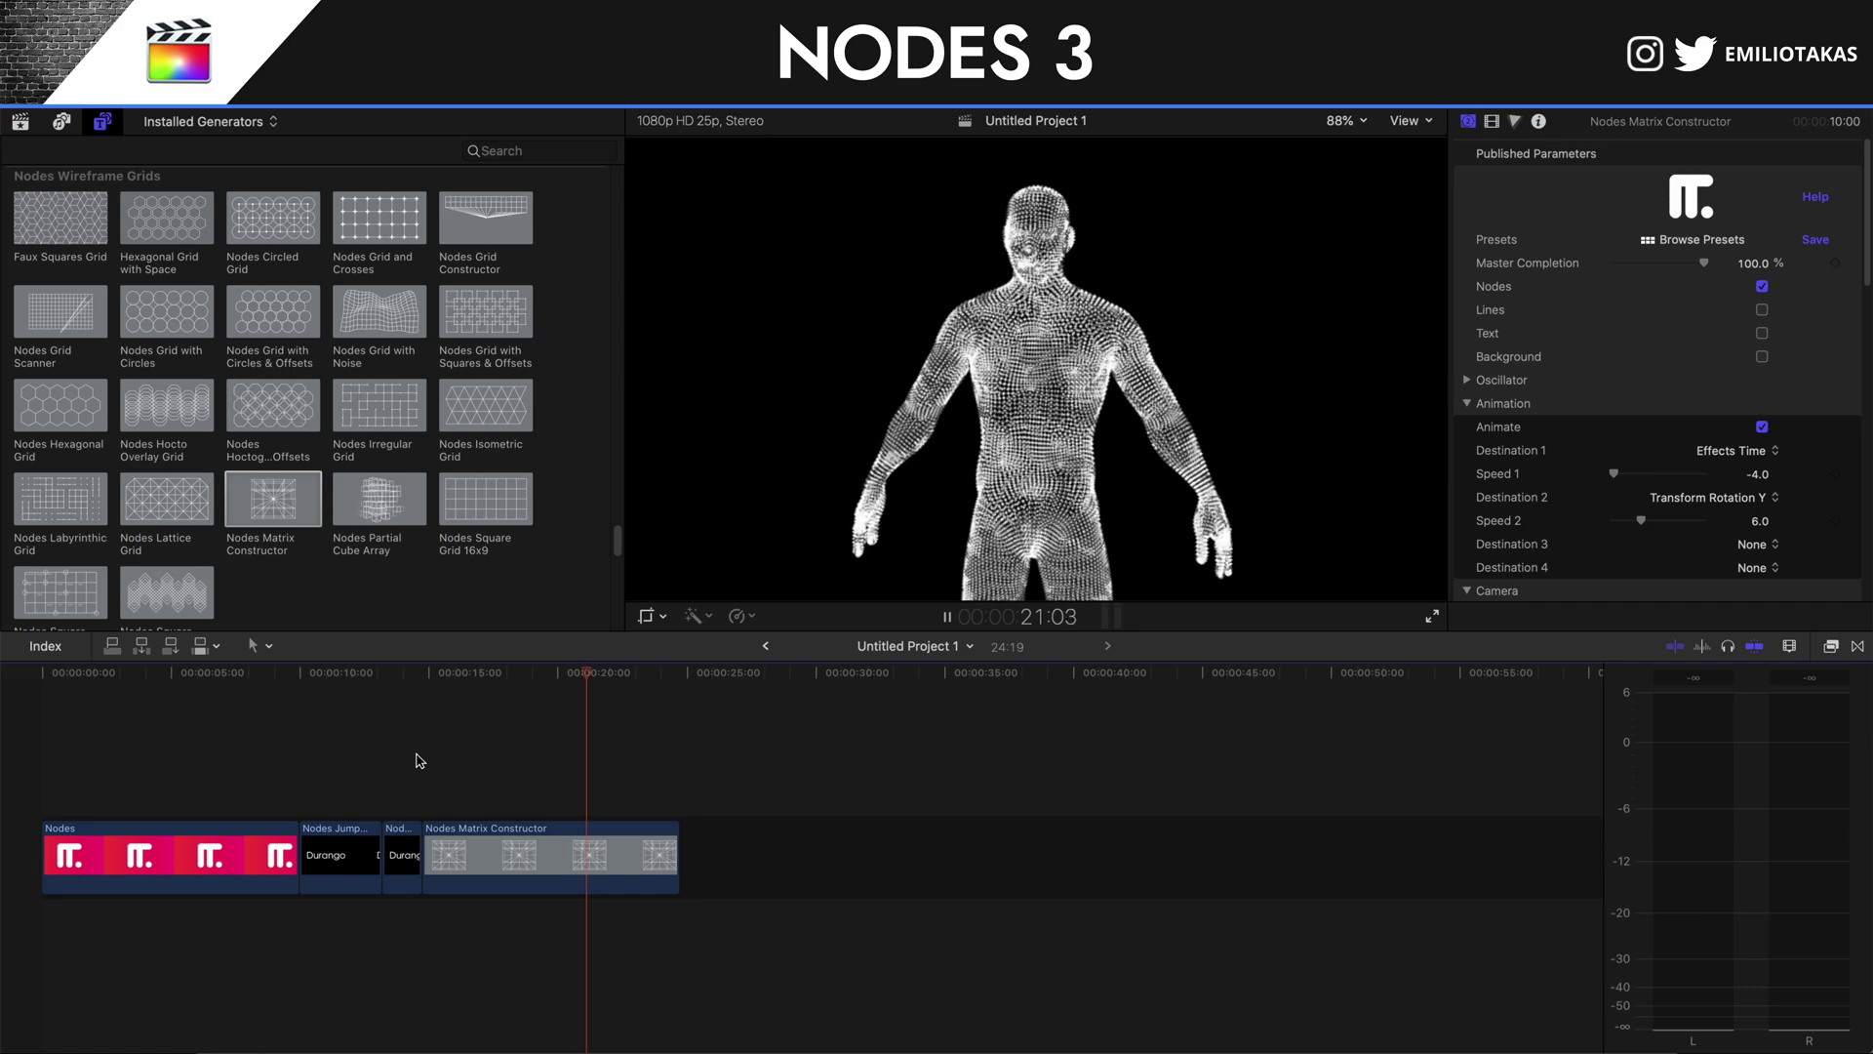
pyautogui.press('space')
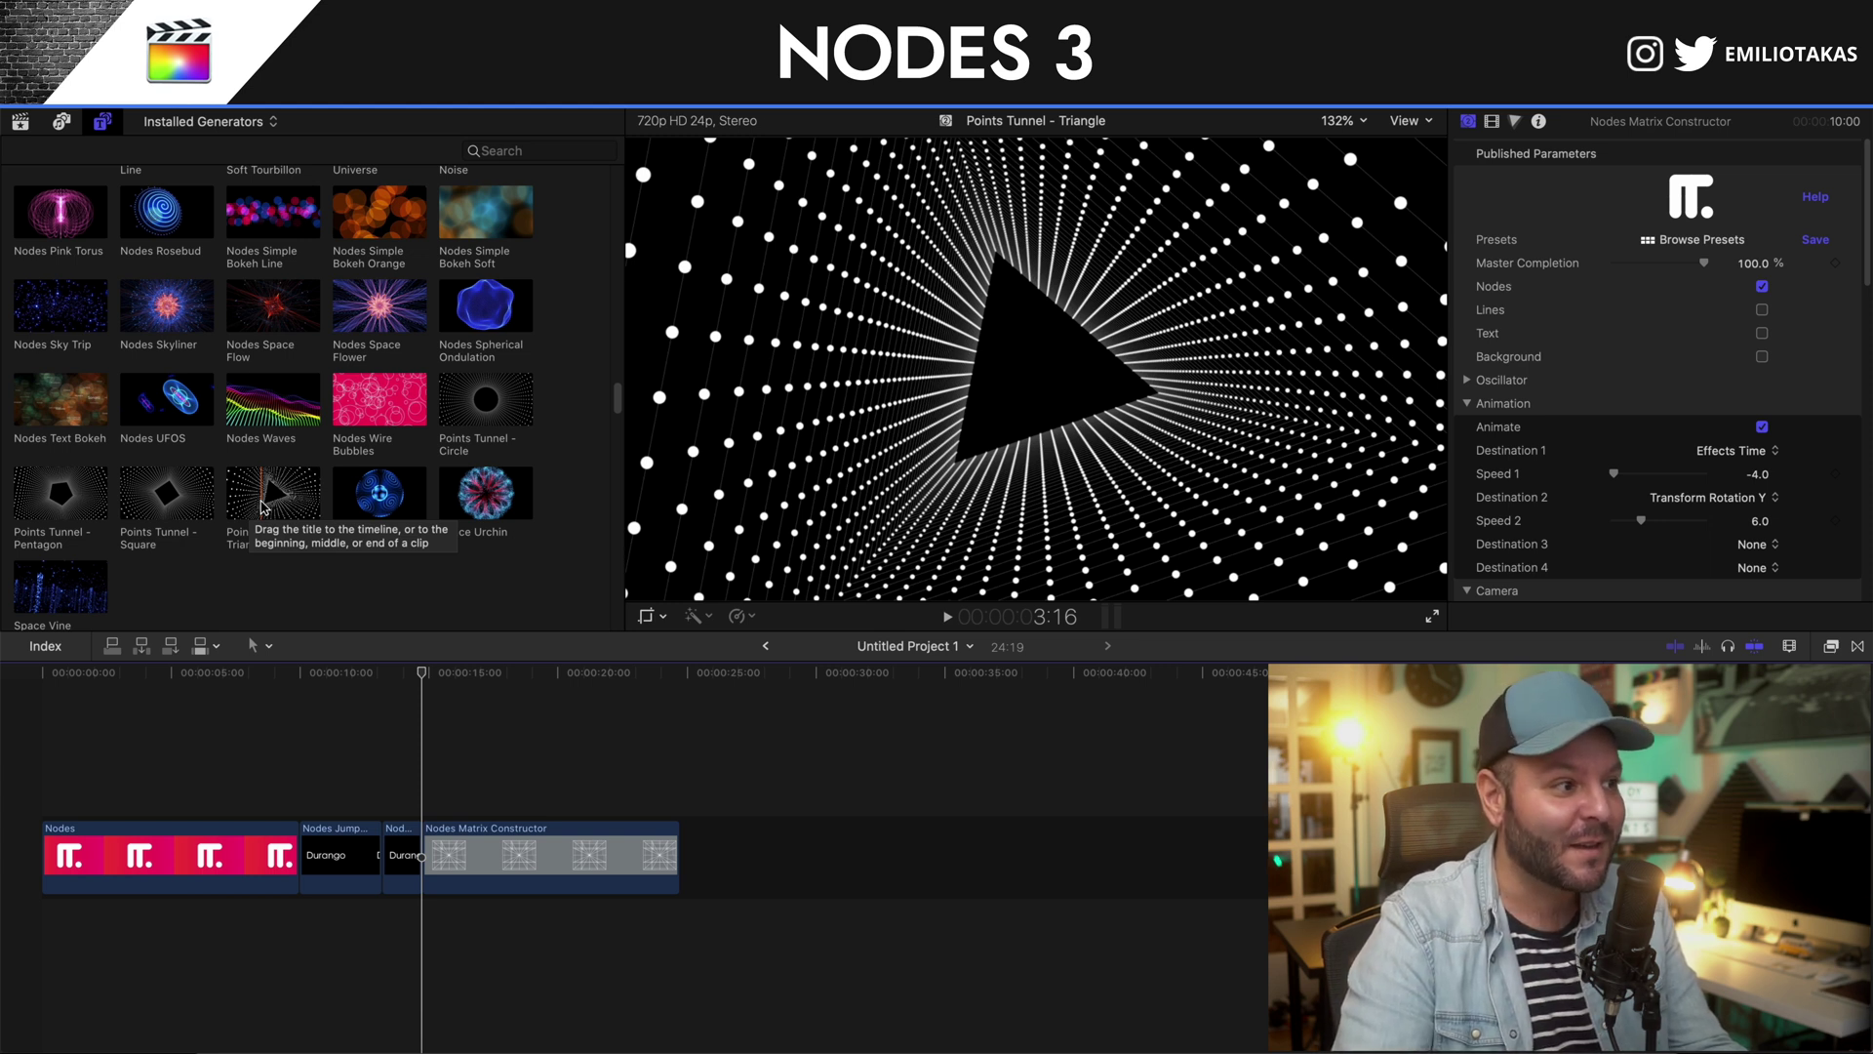
# Browse the Nodes Particles and Nodes in the Sky generators, previewing Nodes Dynamic Connections and Nodes Sky-Hexagon Grid.
pyautogui.scroll(1, 82, 412)
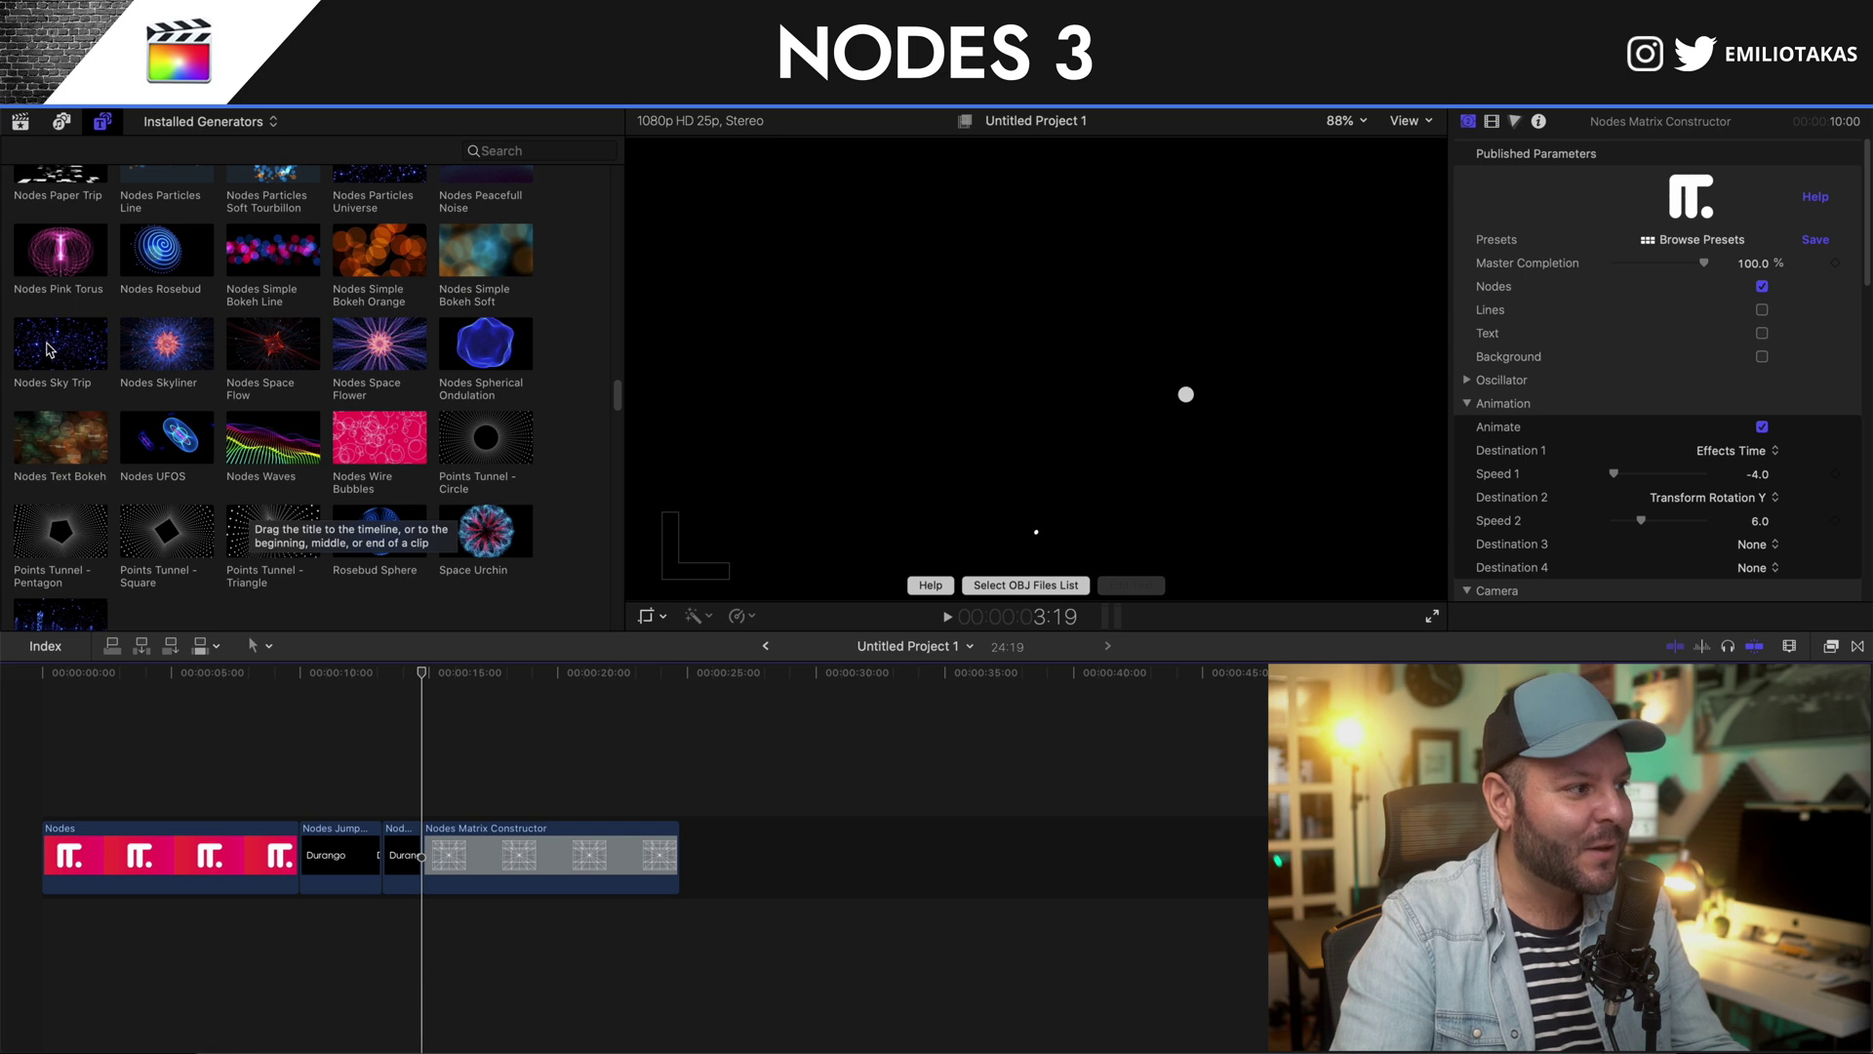
pyautogui.scroll(2, 111, 354)
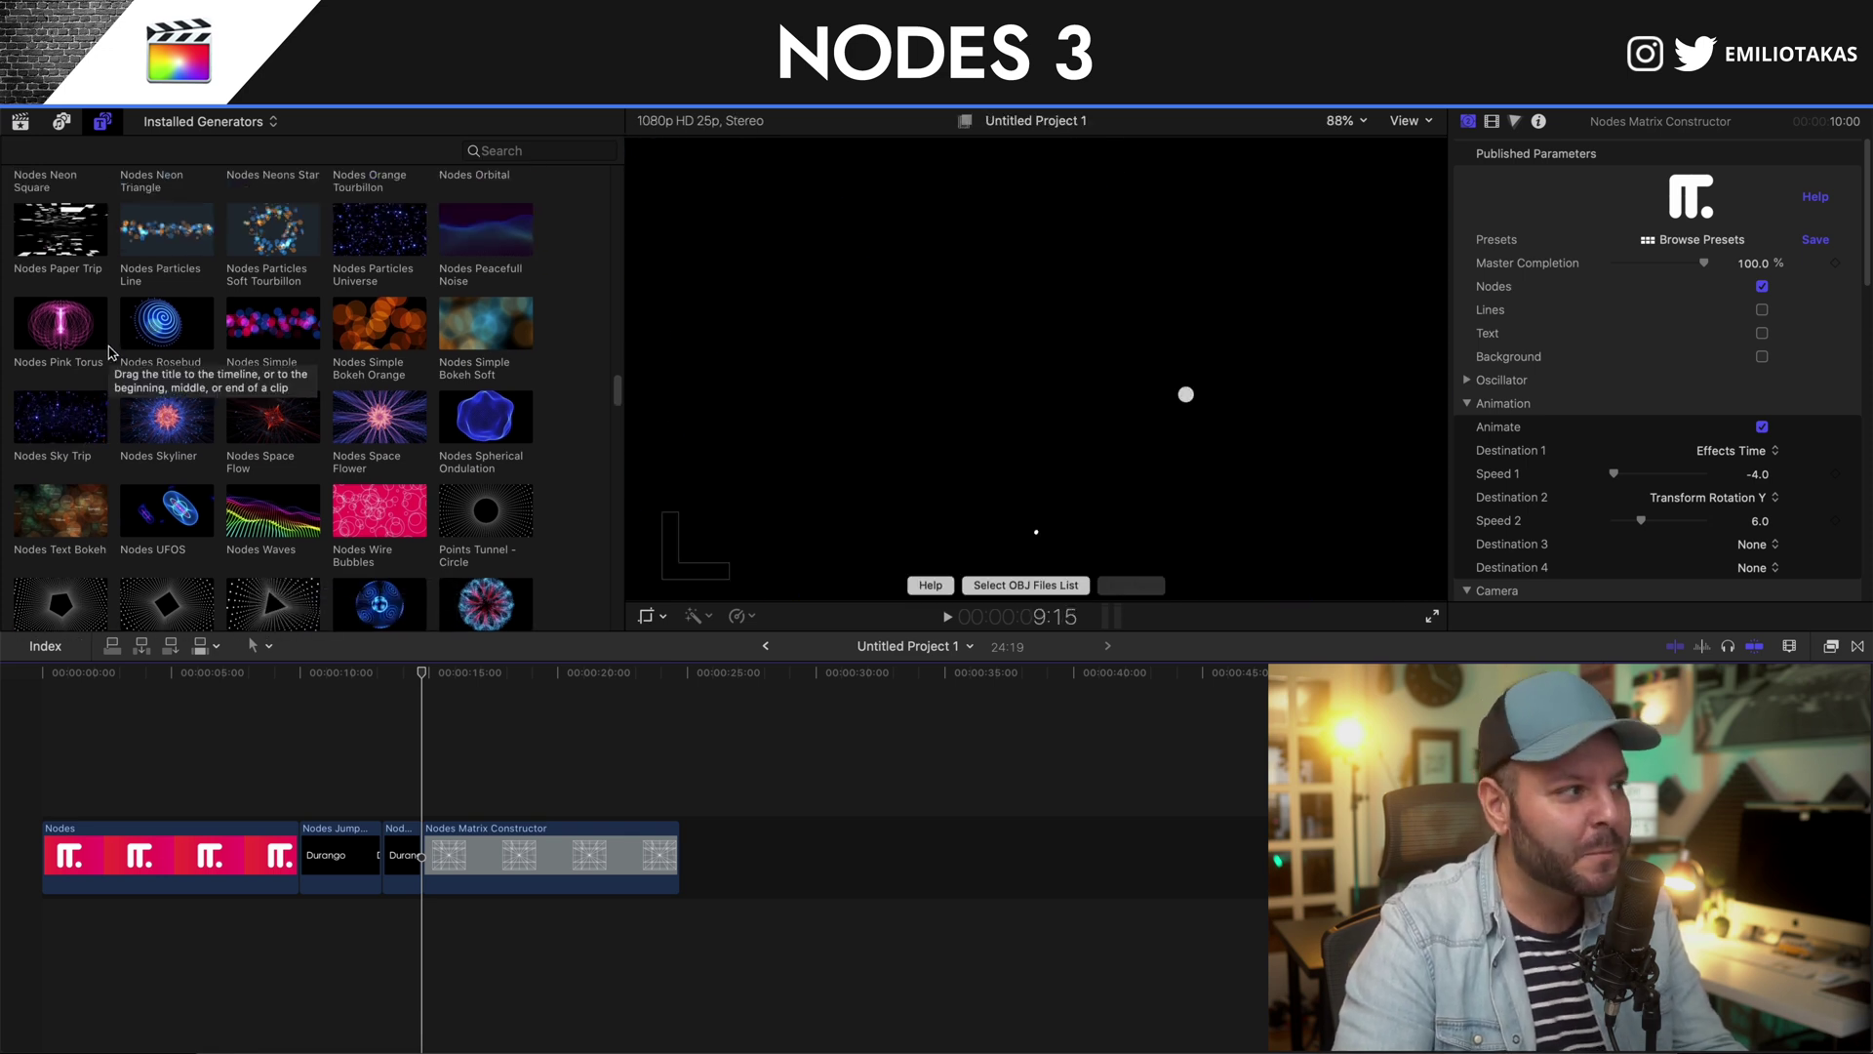
pyautogui.scroll(10, 110, 353)
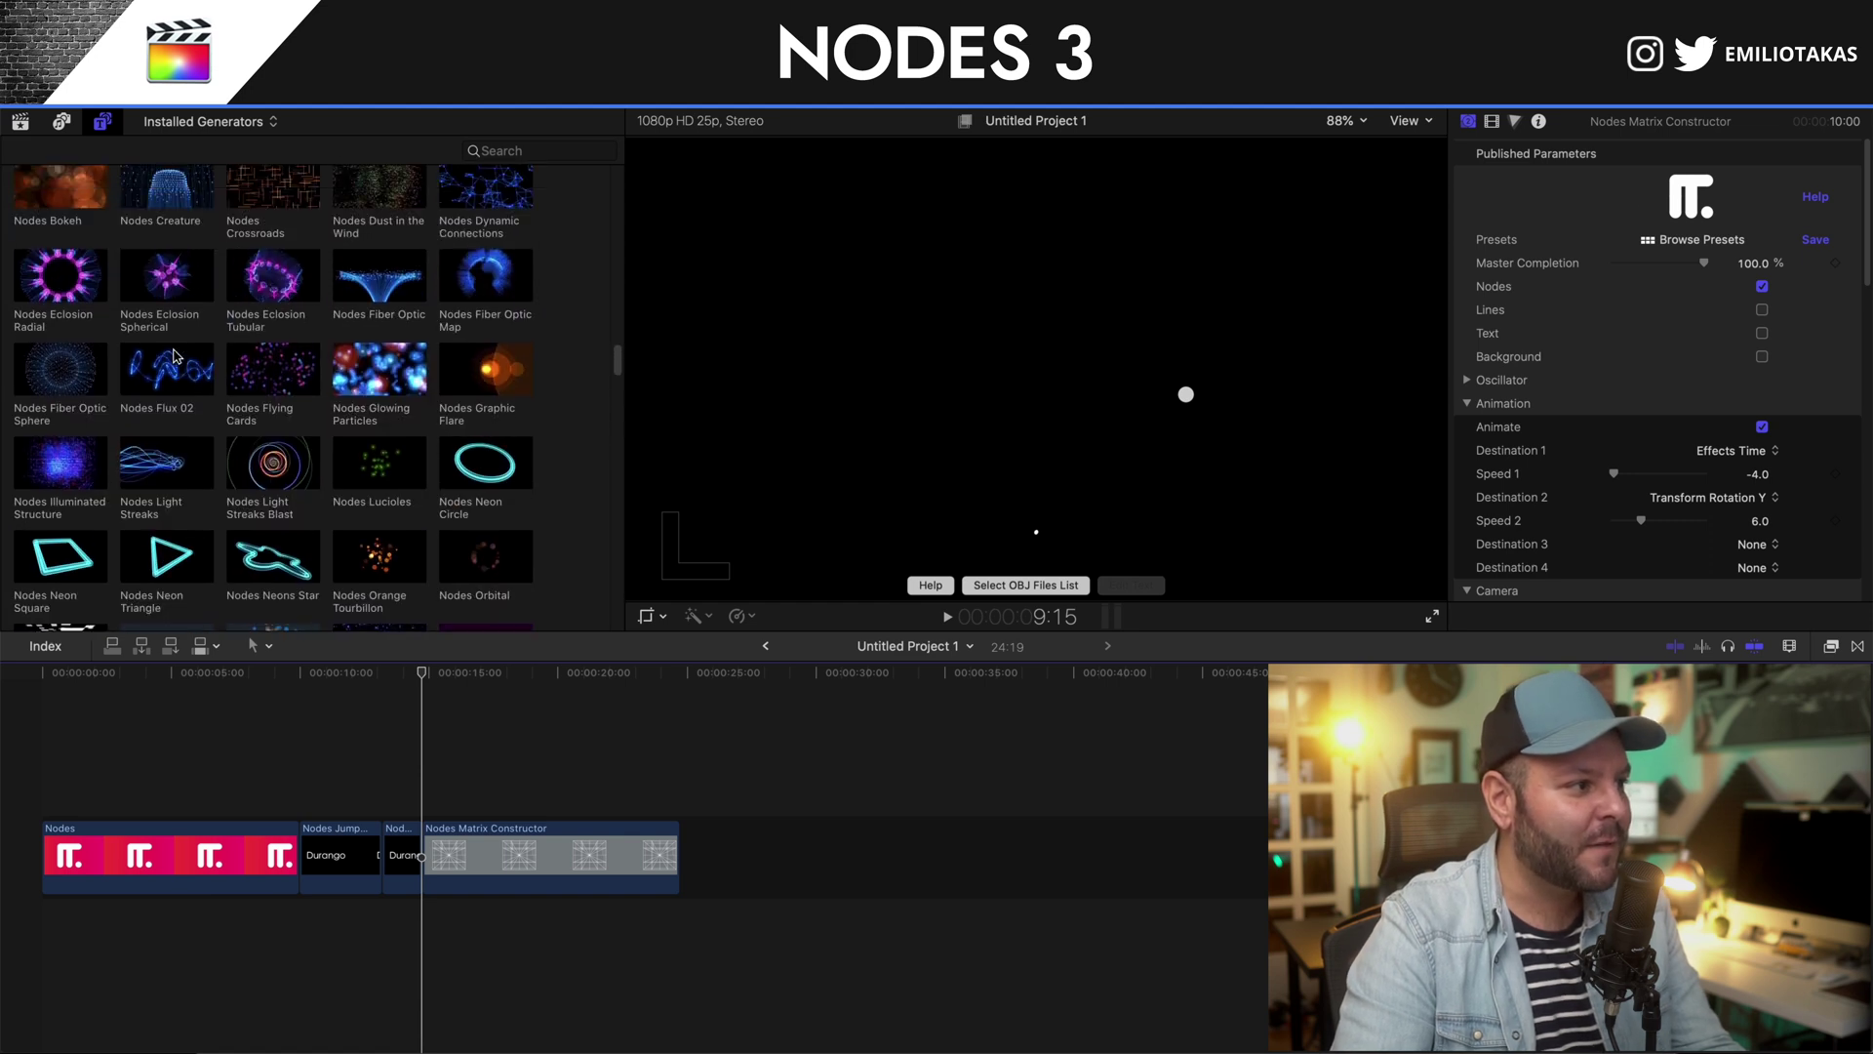
pyautogui.scroll(5, 176, 357)
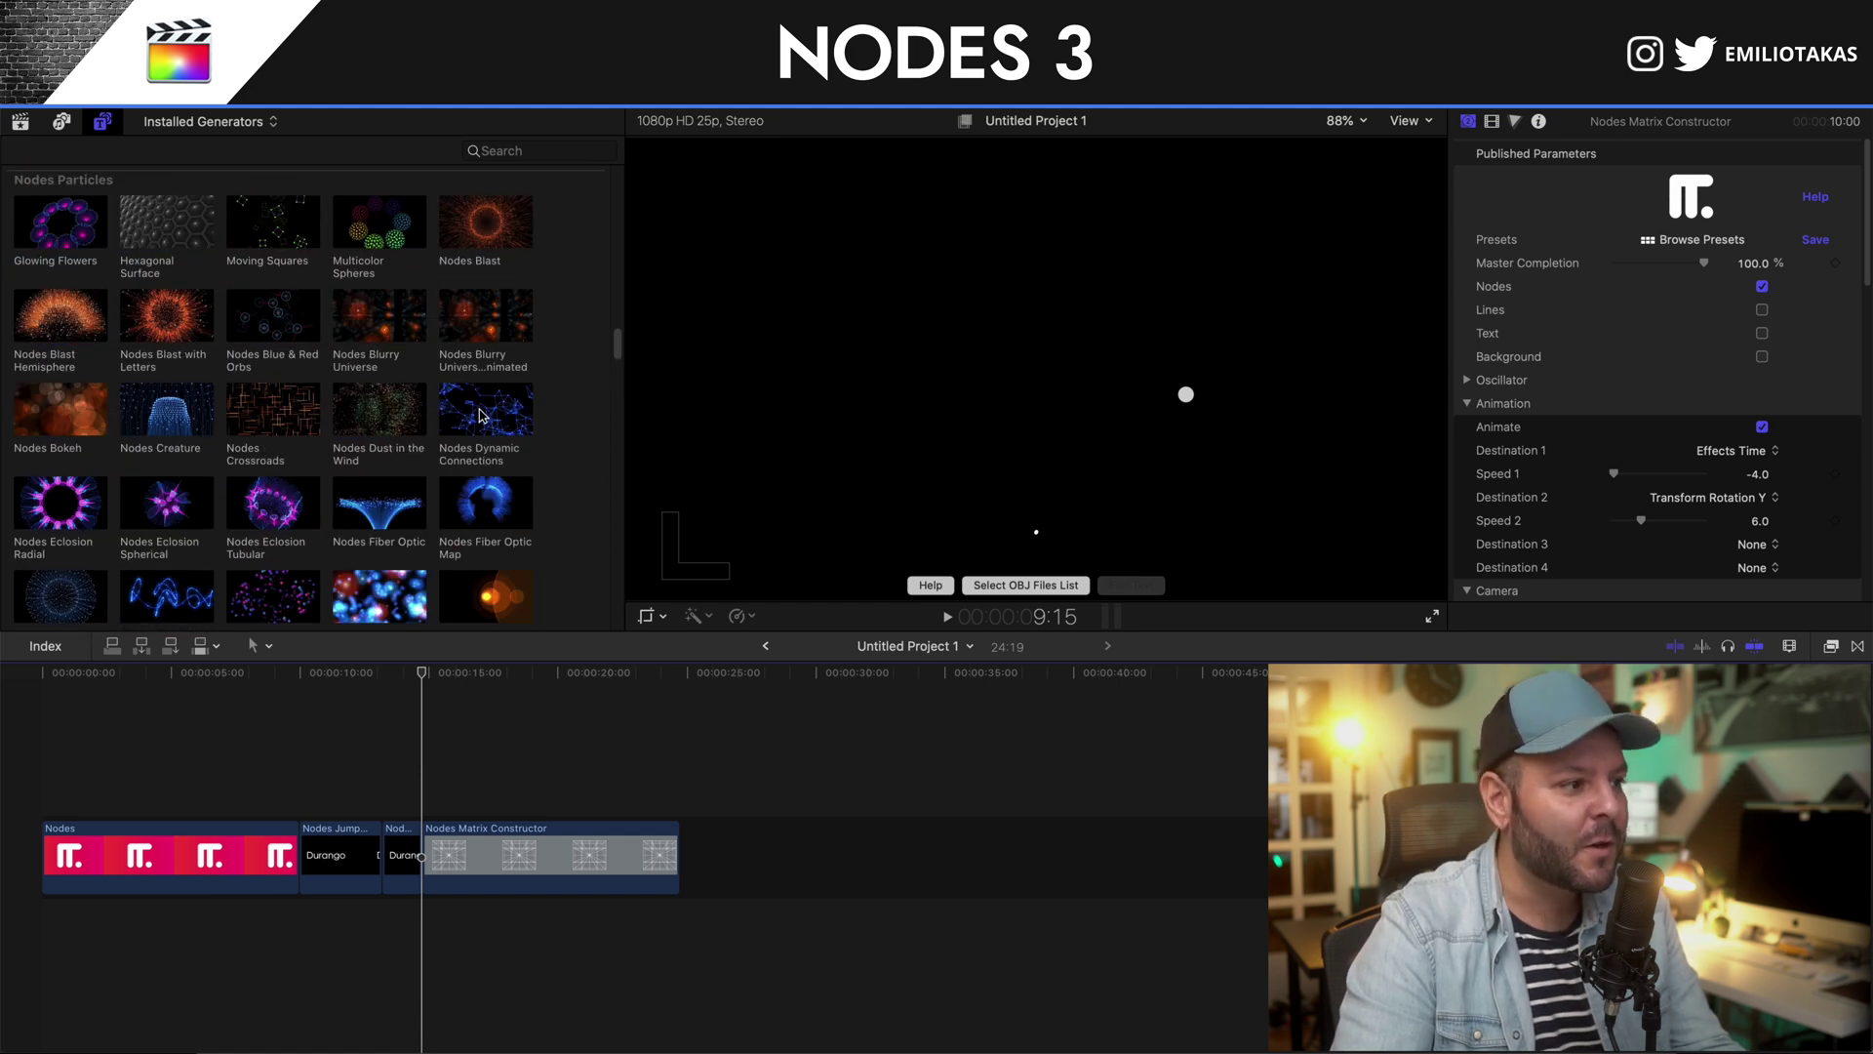
pyautogui.click(481, 417)
pyautogui.scroll(5, 485, 418)
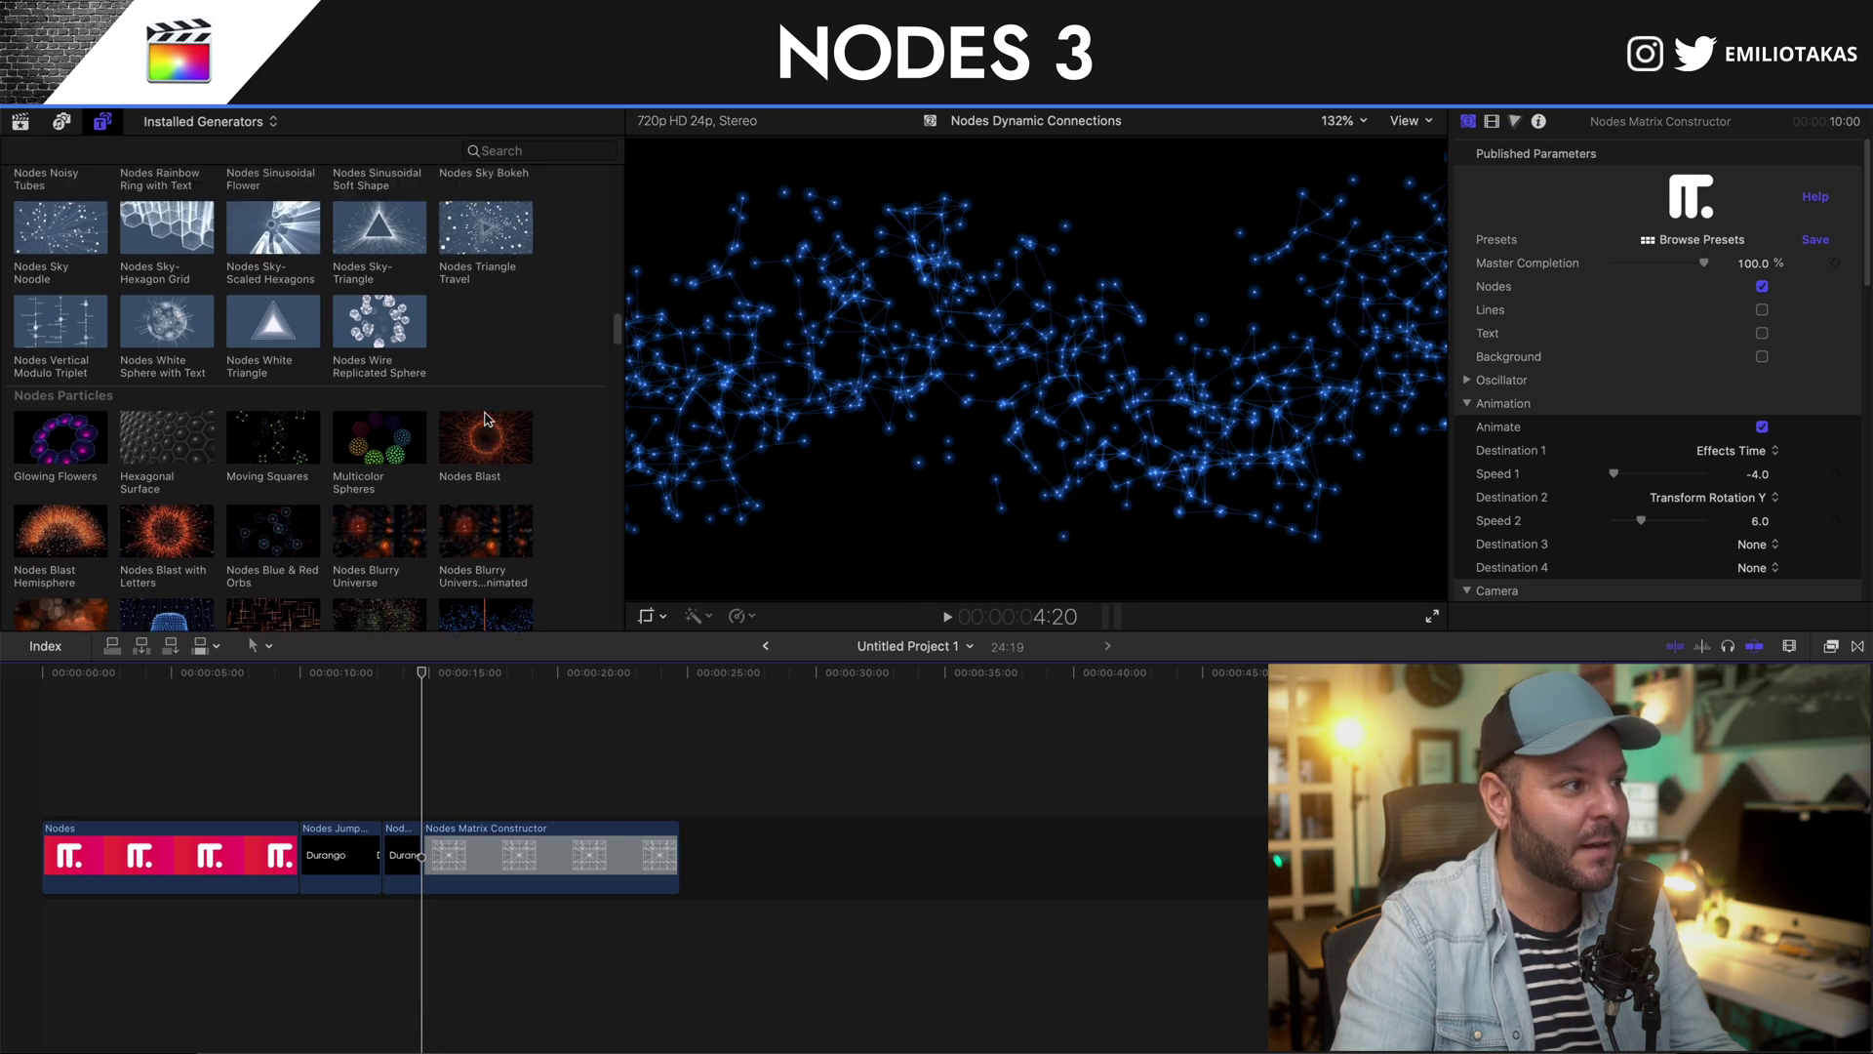
pyautogui.scroll(4, 430, 410)
pyautogui.click(135, 413)
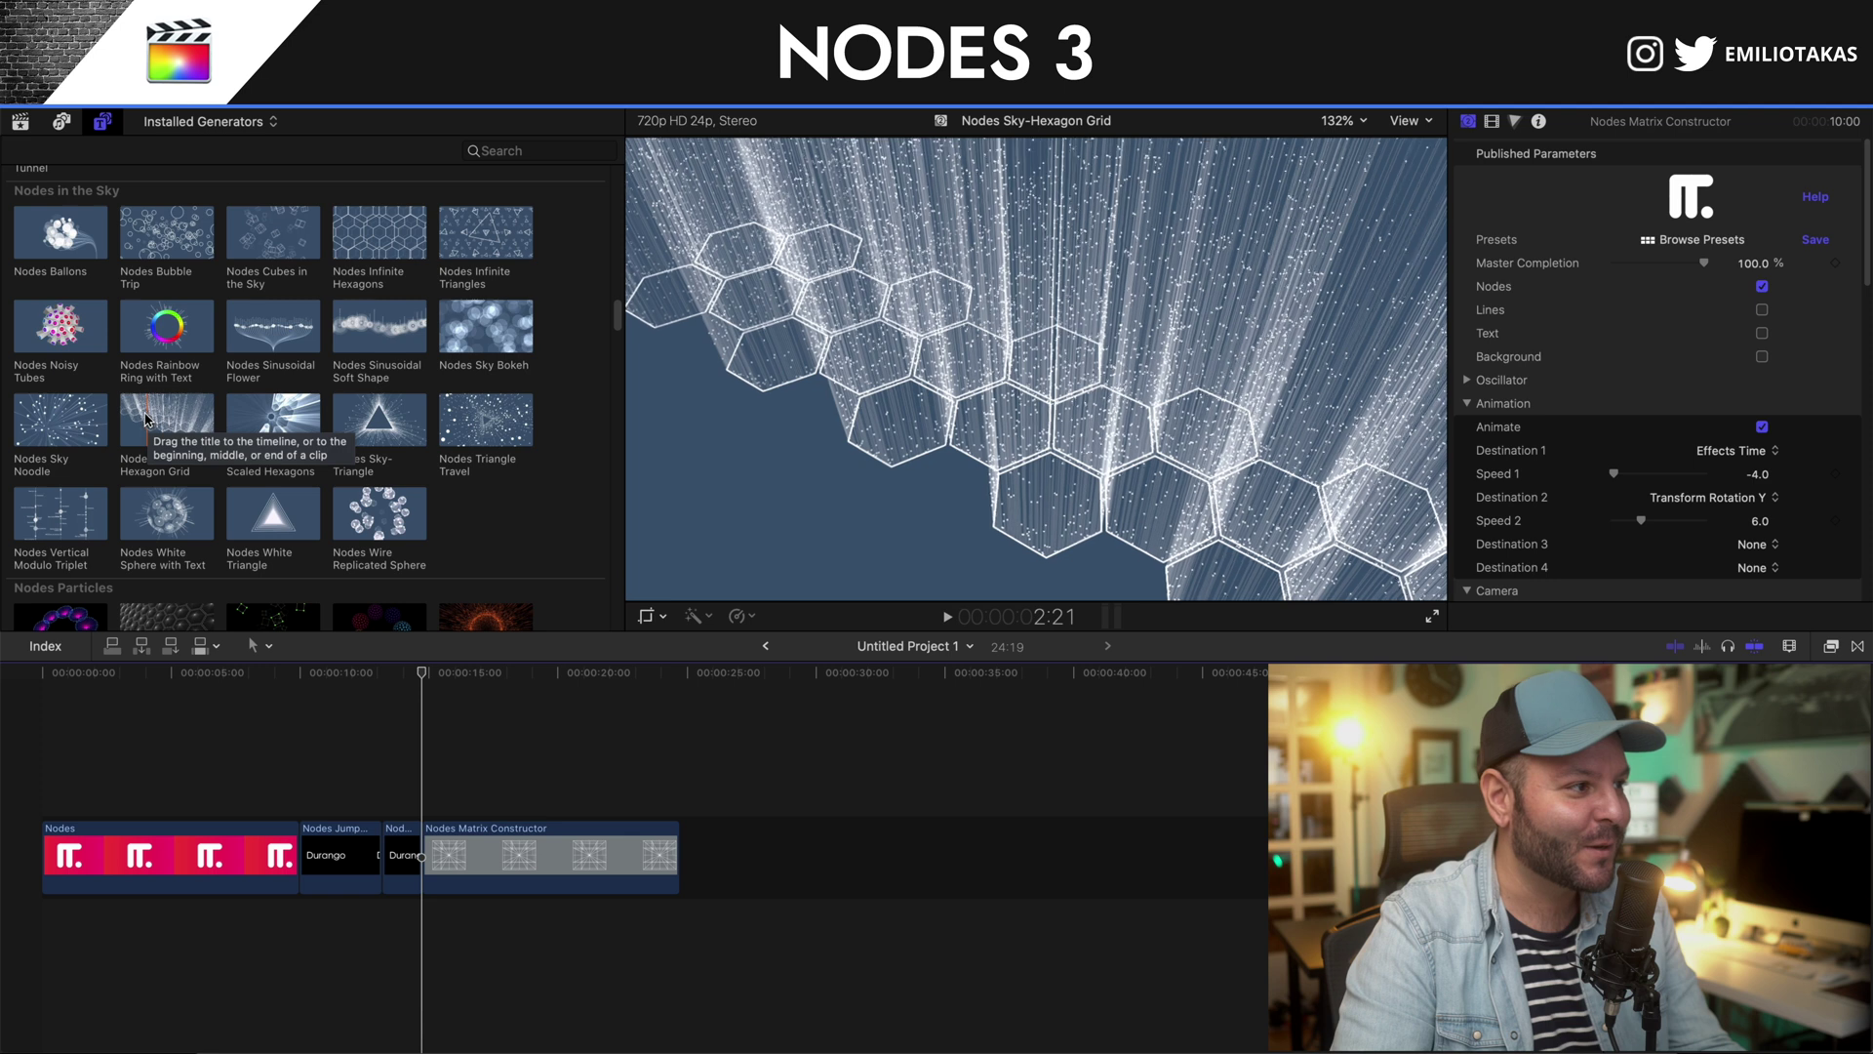
# Add the Nodes Depth Text generator at the end of the timeline, play it from its start and stop at 33:09.
pyautogui.scroll(-10, 436, 477)
pyautogui.scroll(-10, 436, 477)
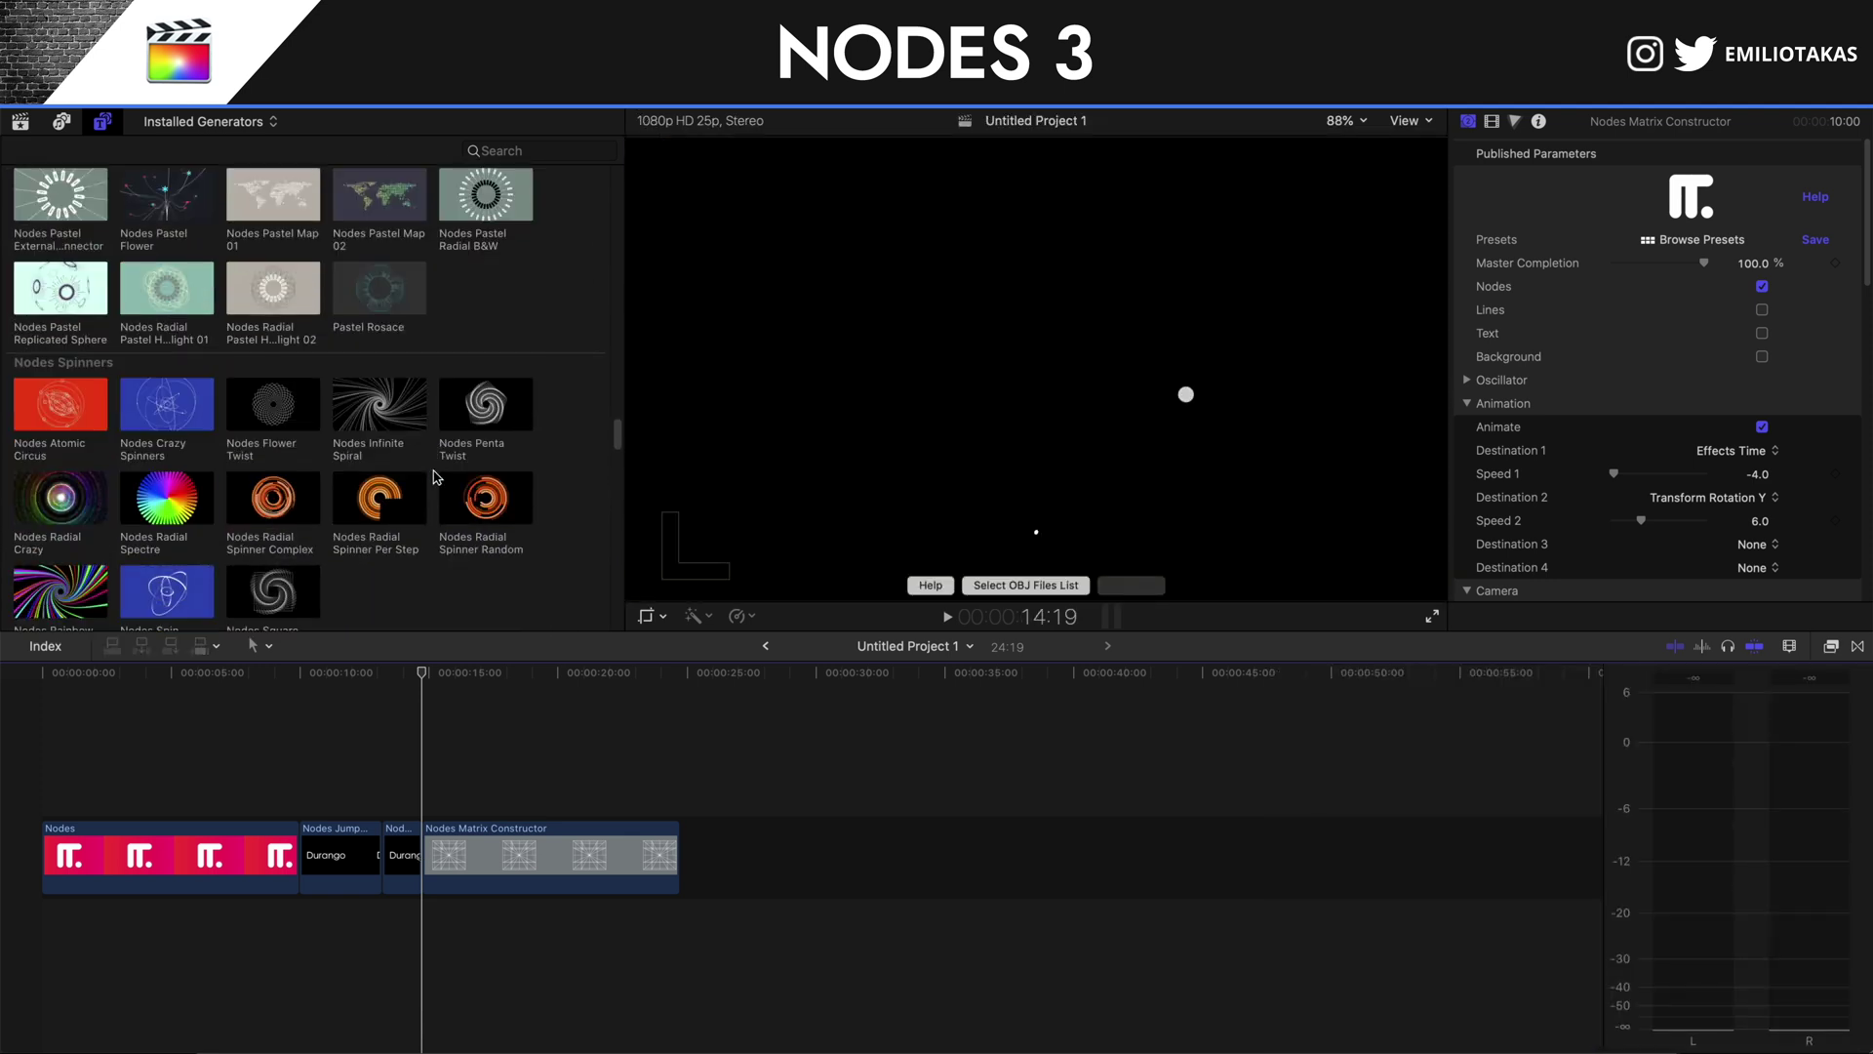
pyautogui.click(392, 336)
pyautogui.moveTo(391, 337); pyautogui.dragTo(795, 841)
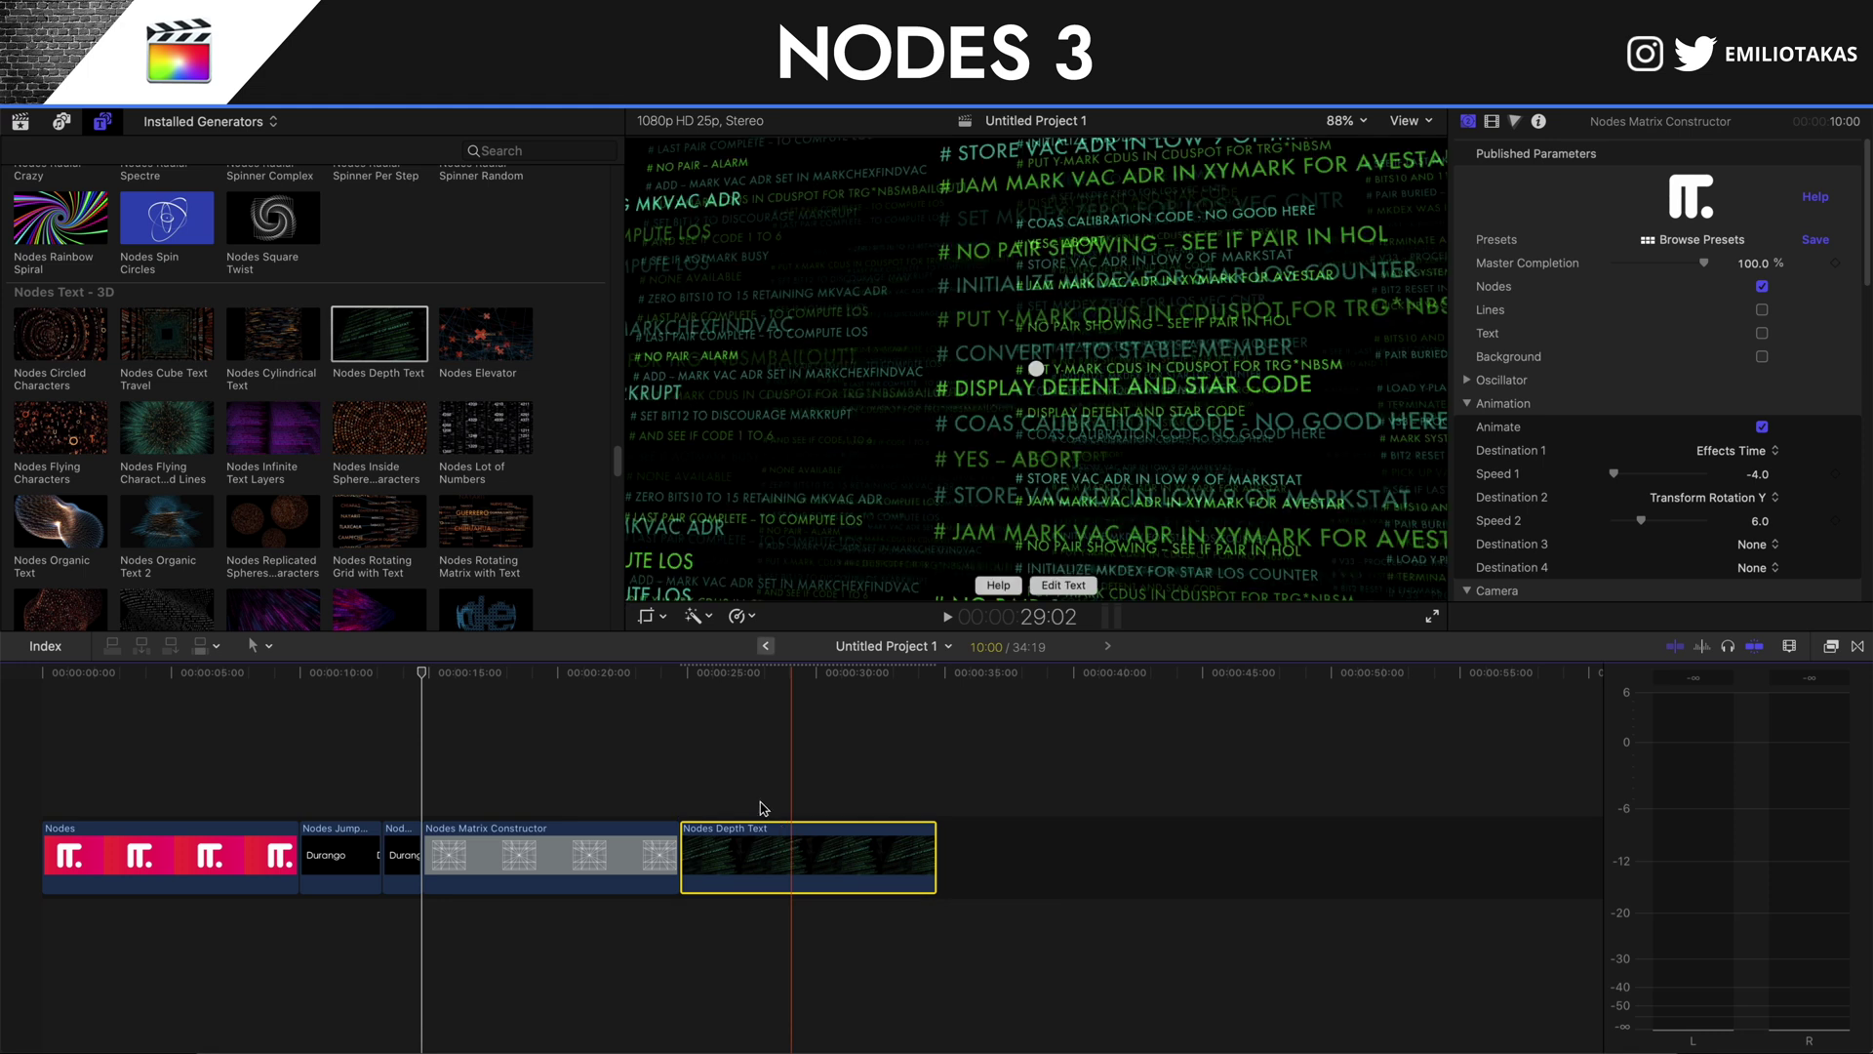
pyautogui.click(689, 798)
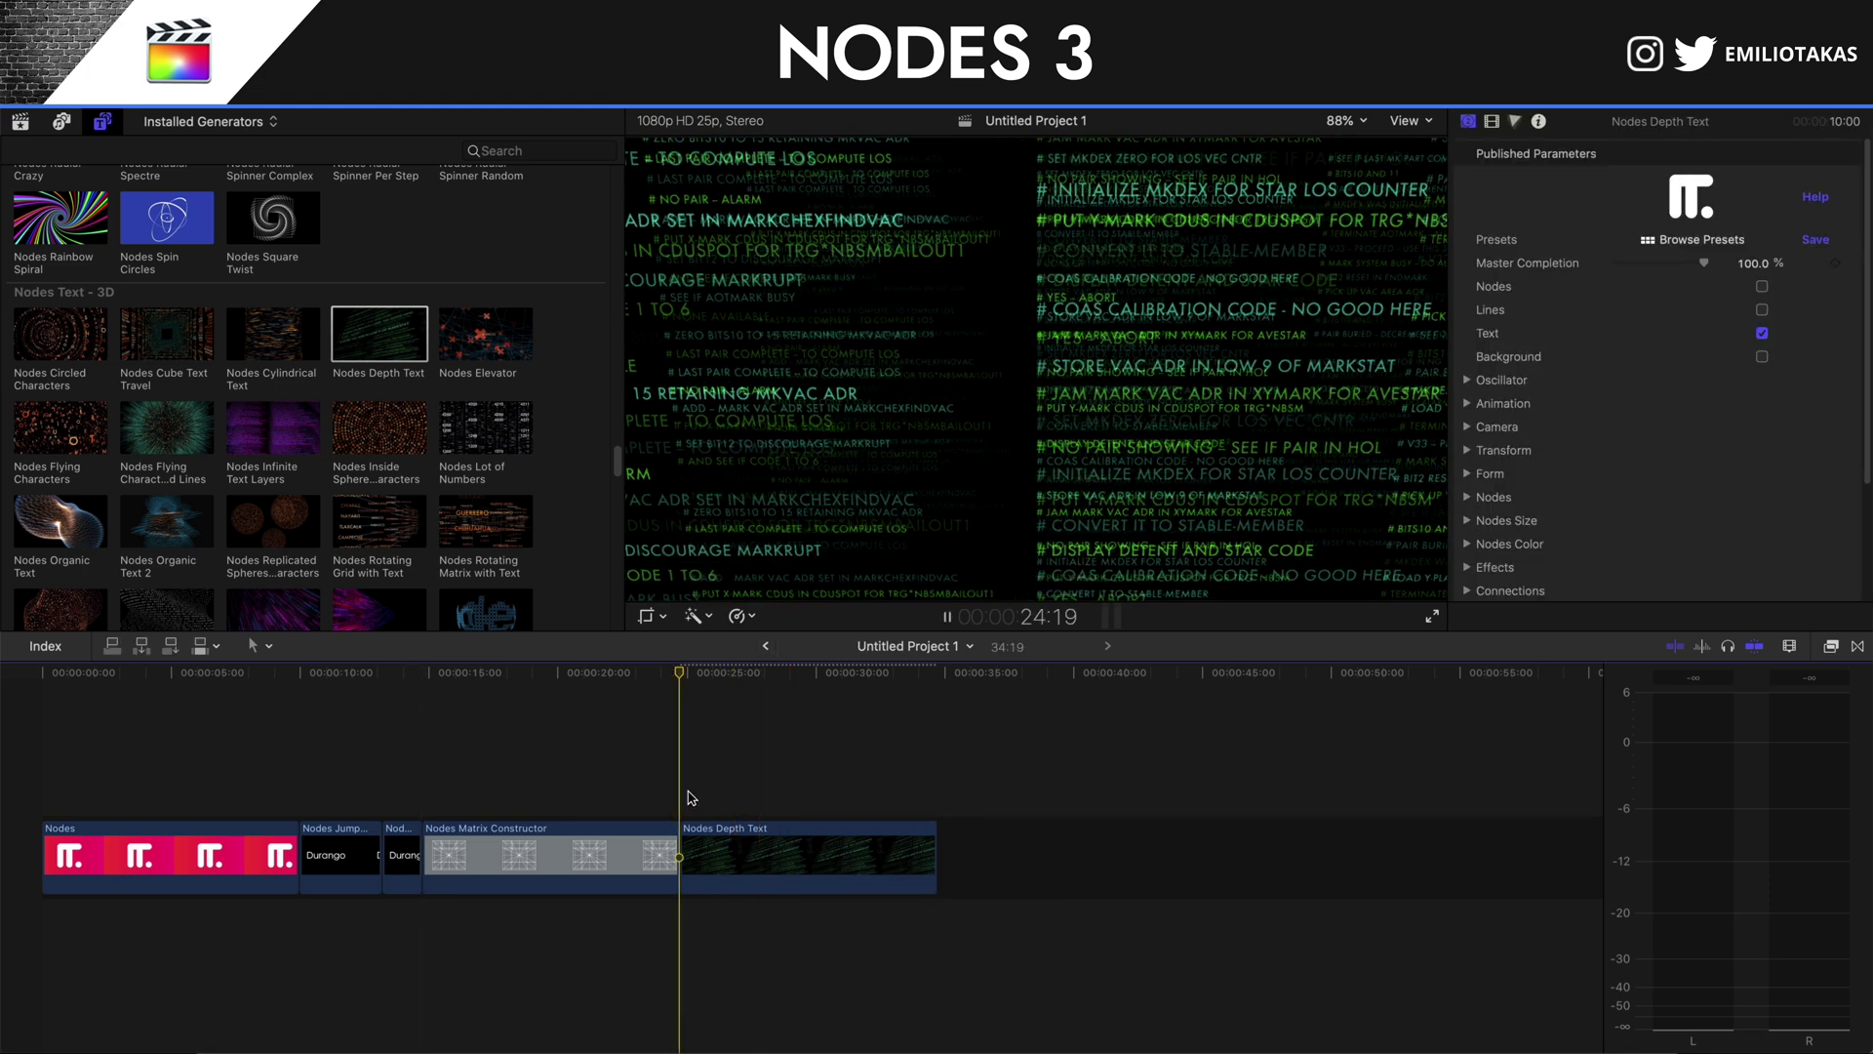
pyautogui.press('space')
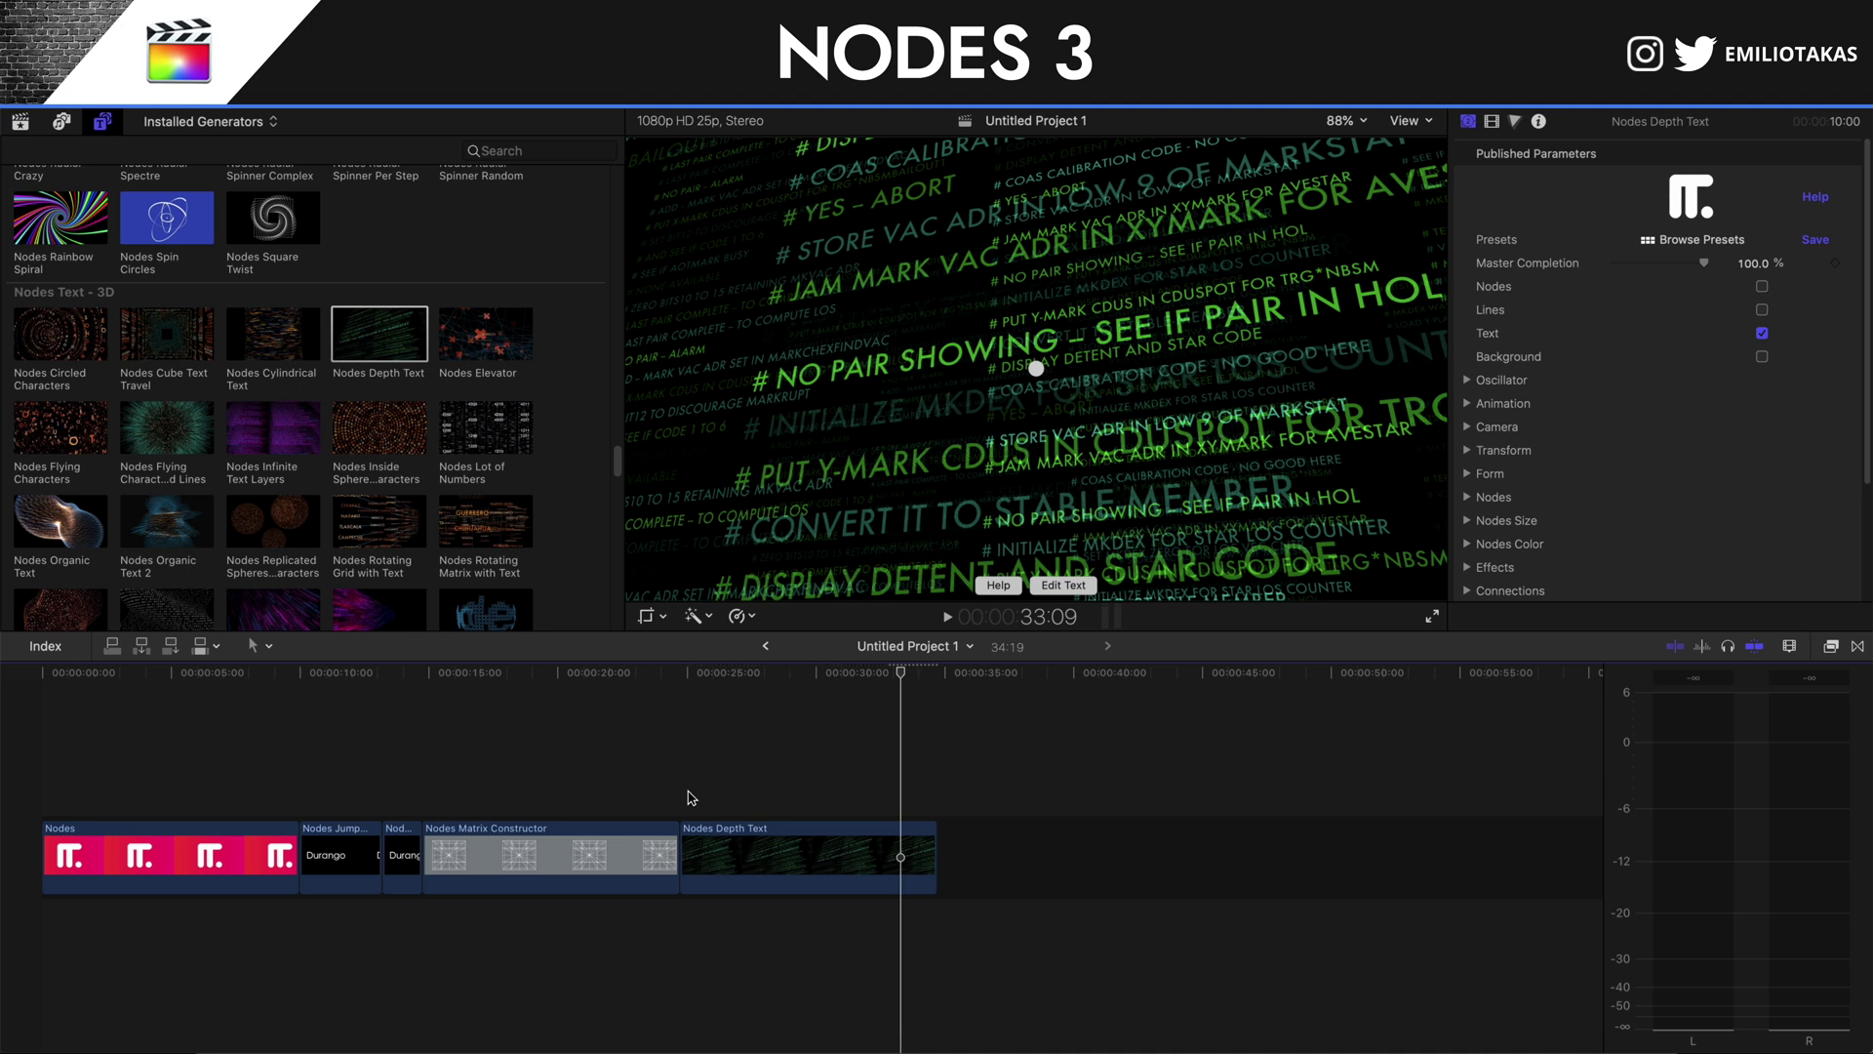
# Edit the Depth Text clip's text so the alarm line reads "# NO PAIR -- ALARMRGEGE" and apply it.
pyautogui.click(1062, 585)
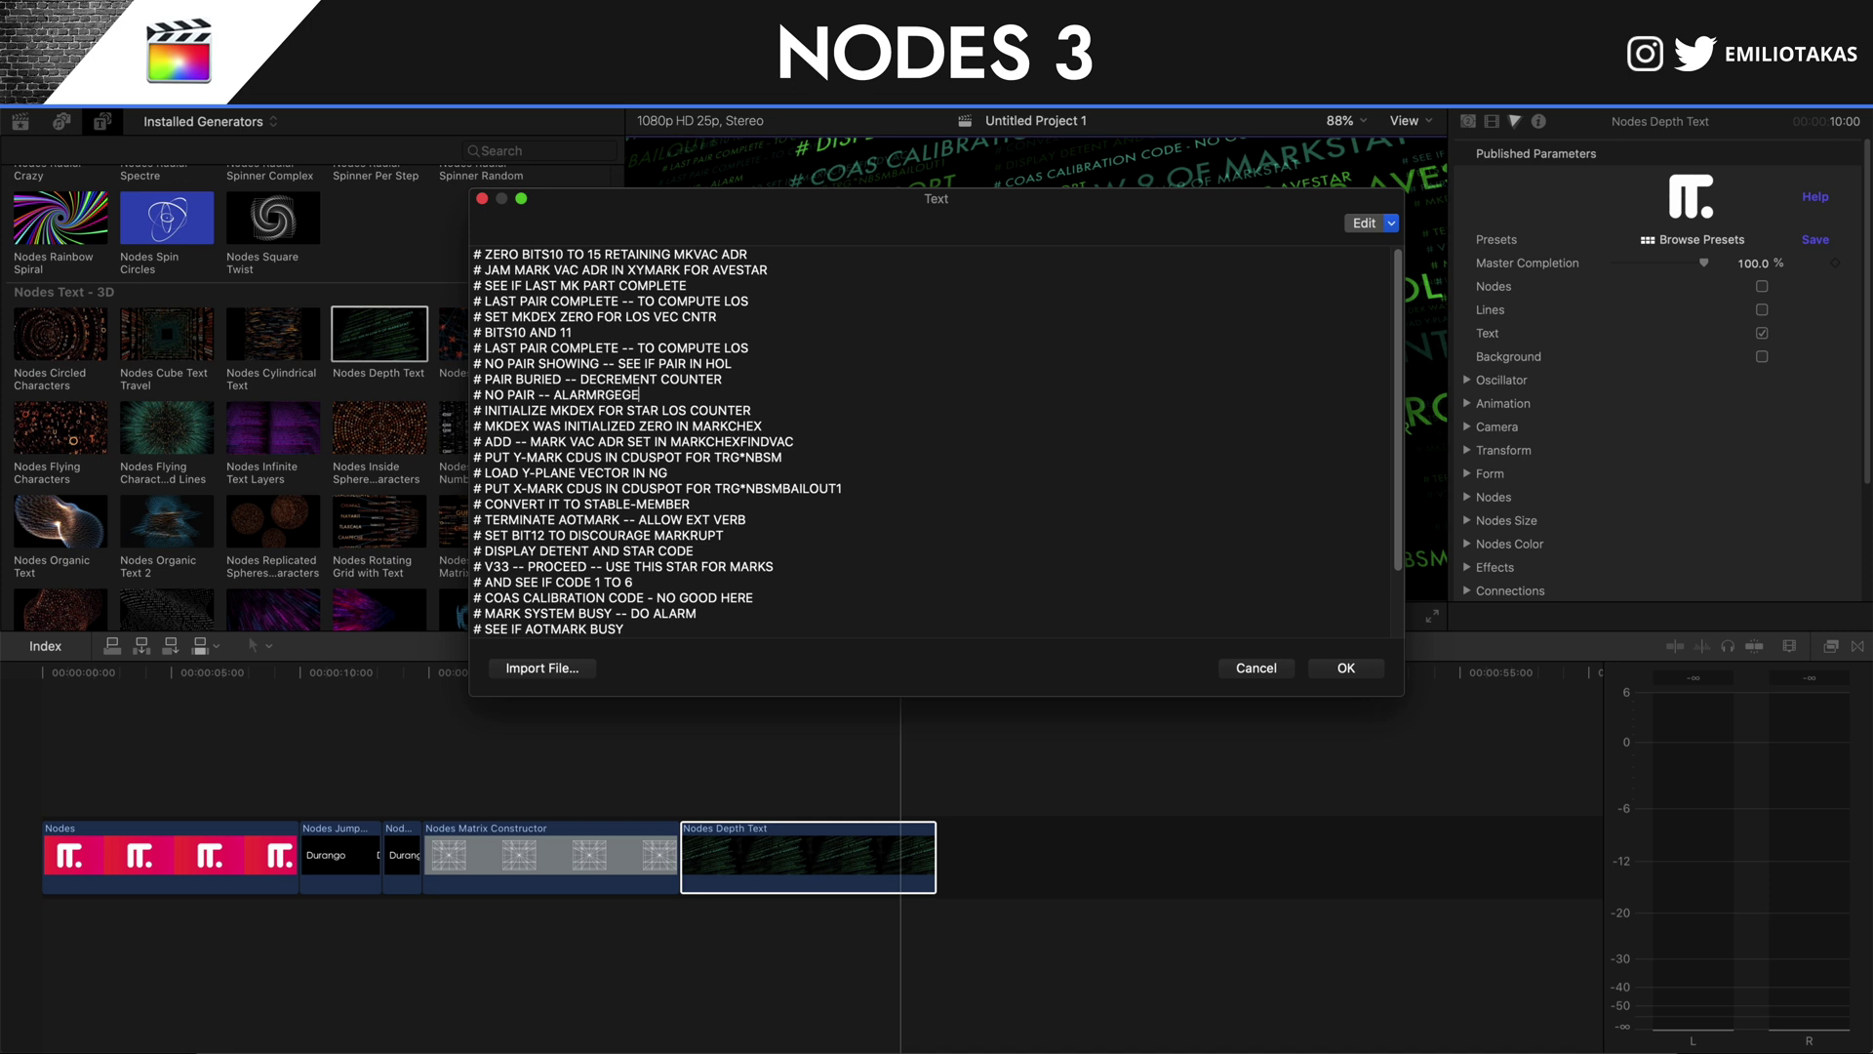
pyautogui.click(1342, 673)
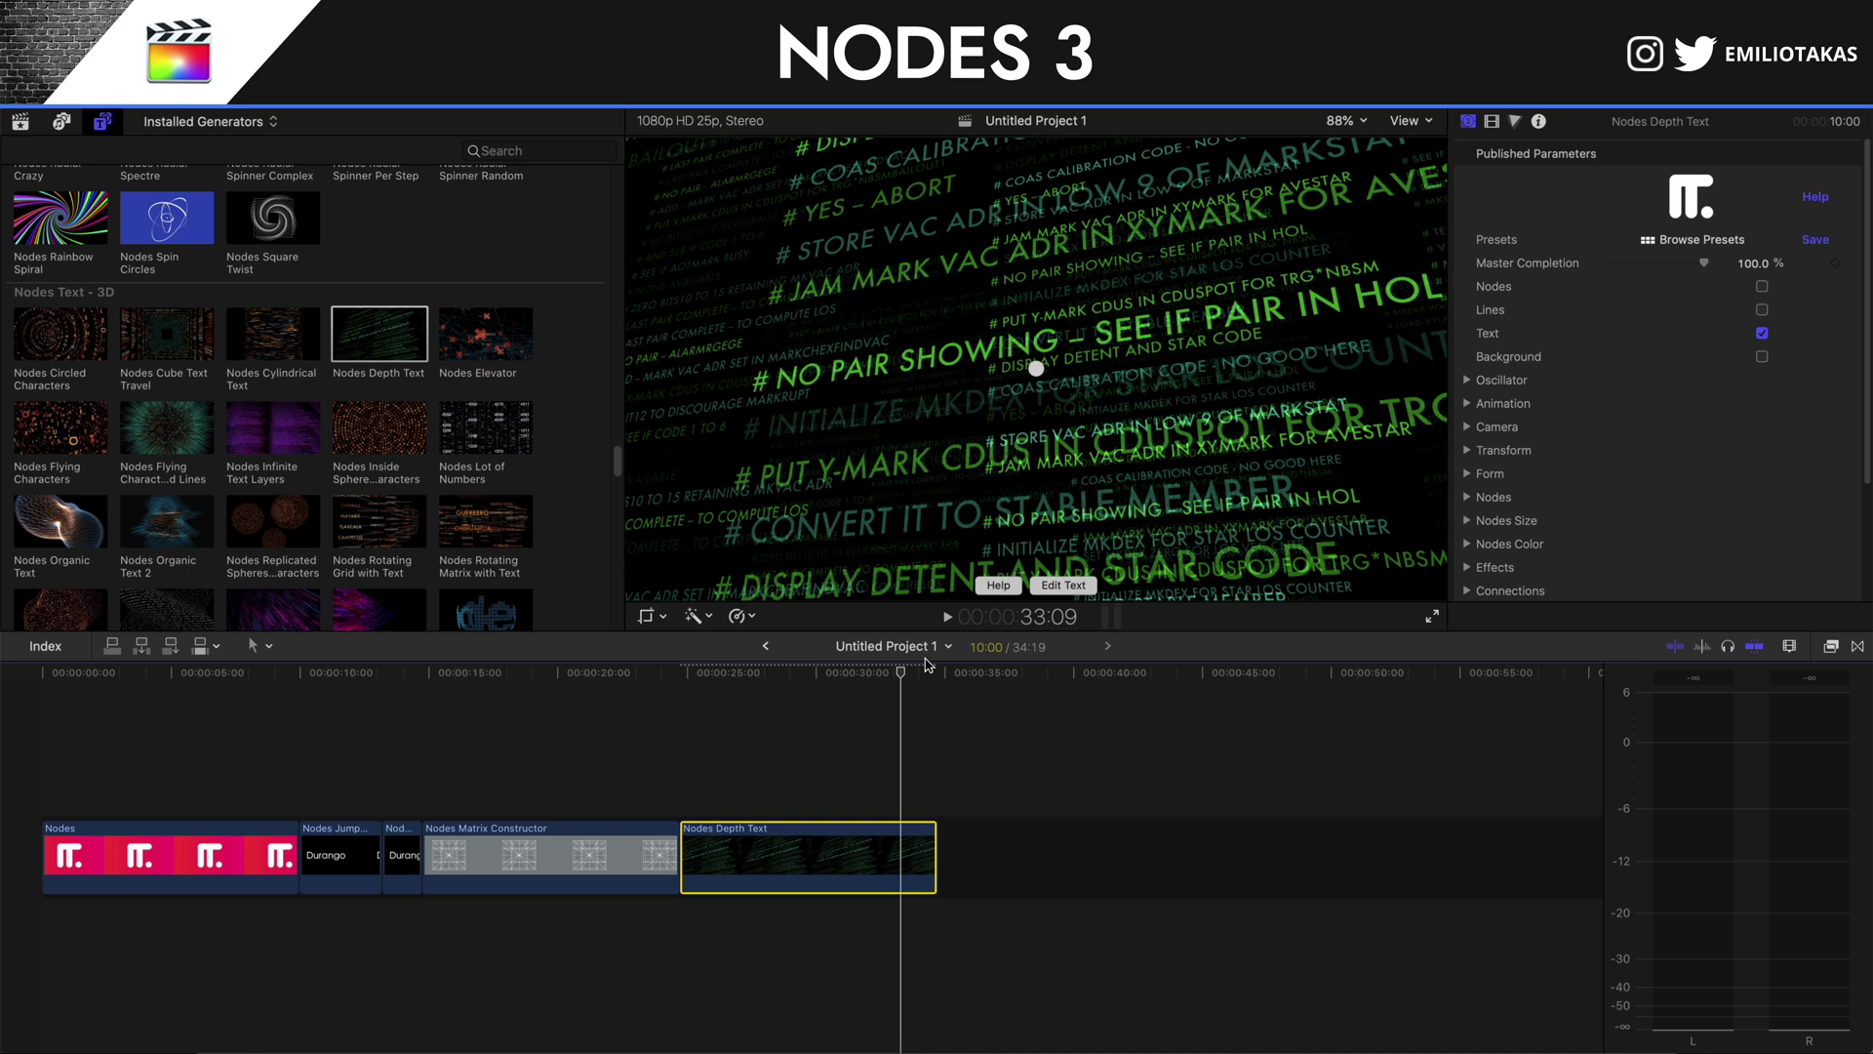
pyautogui.rightClick(872, 852)
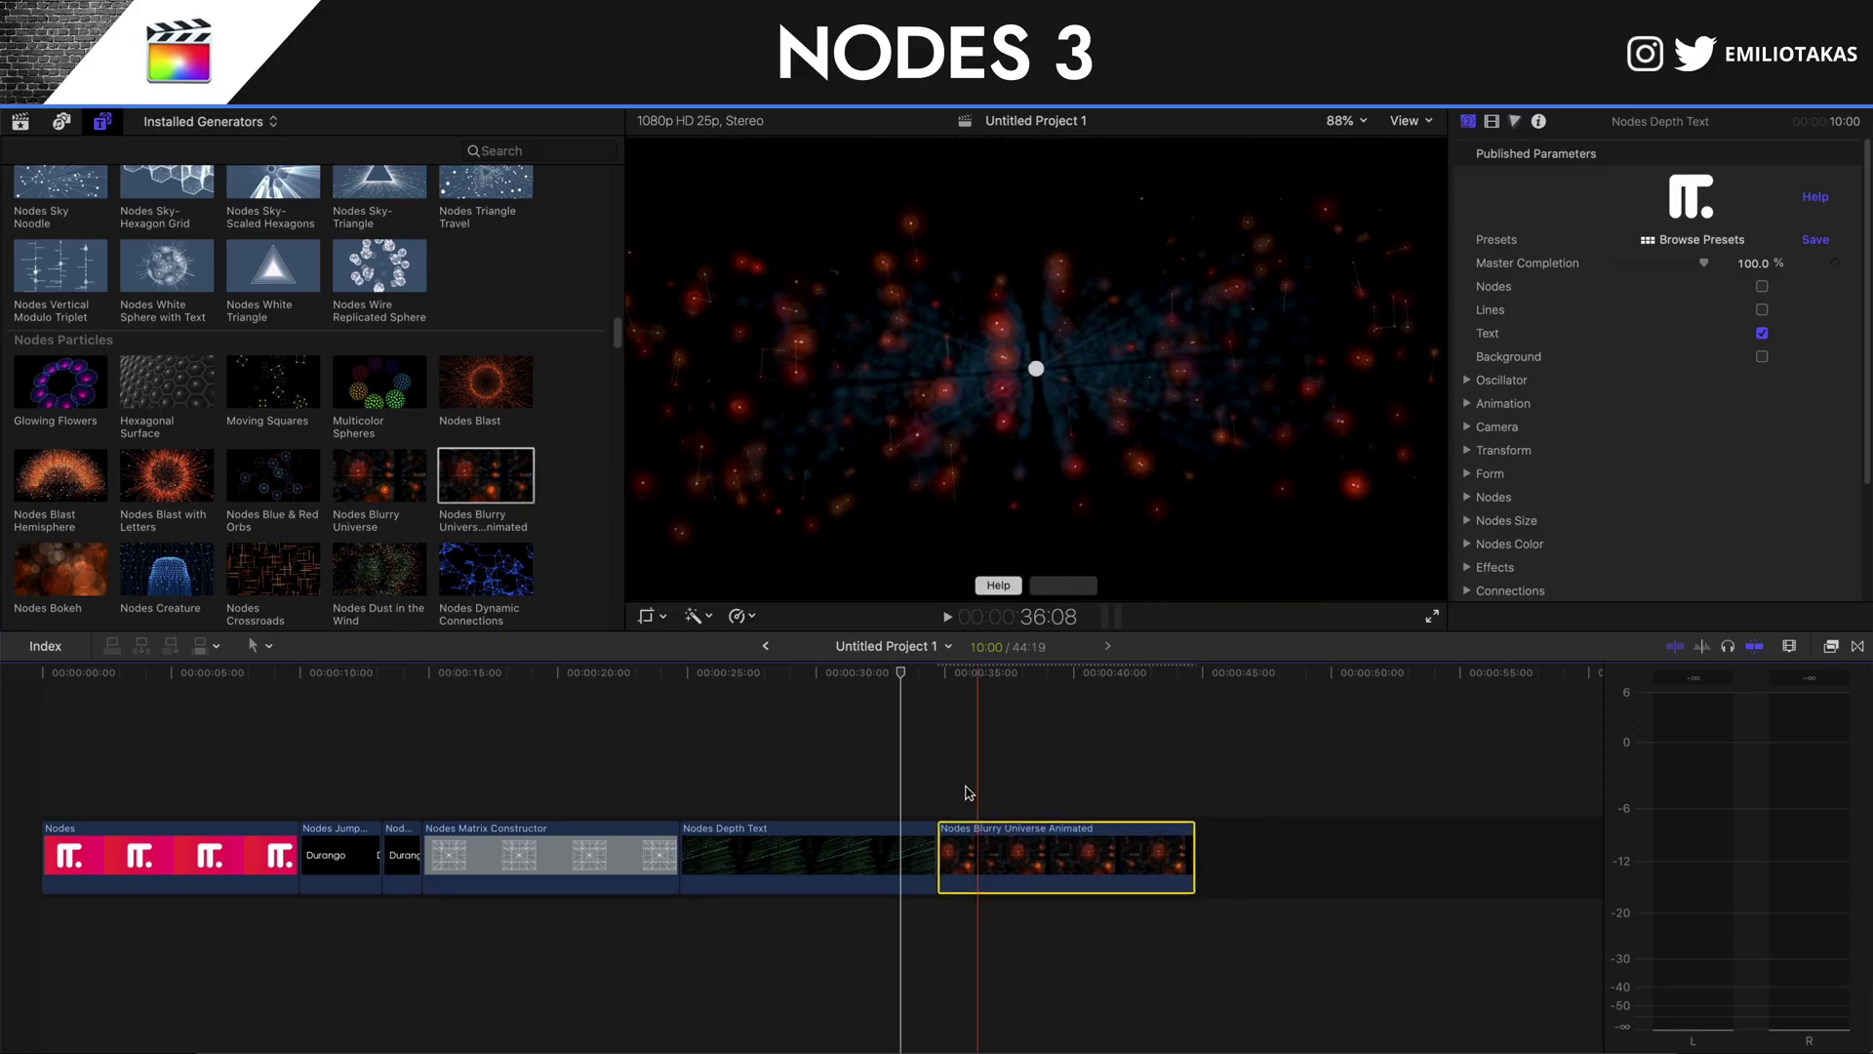
# Play the Nodes Blurry Universe Animated clip from its start at 34:19 and stop at 38:06.
pyautogui.click(942, 780)
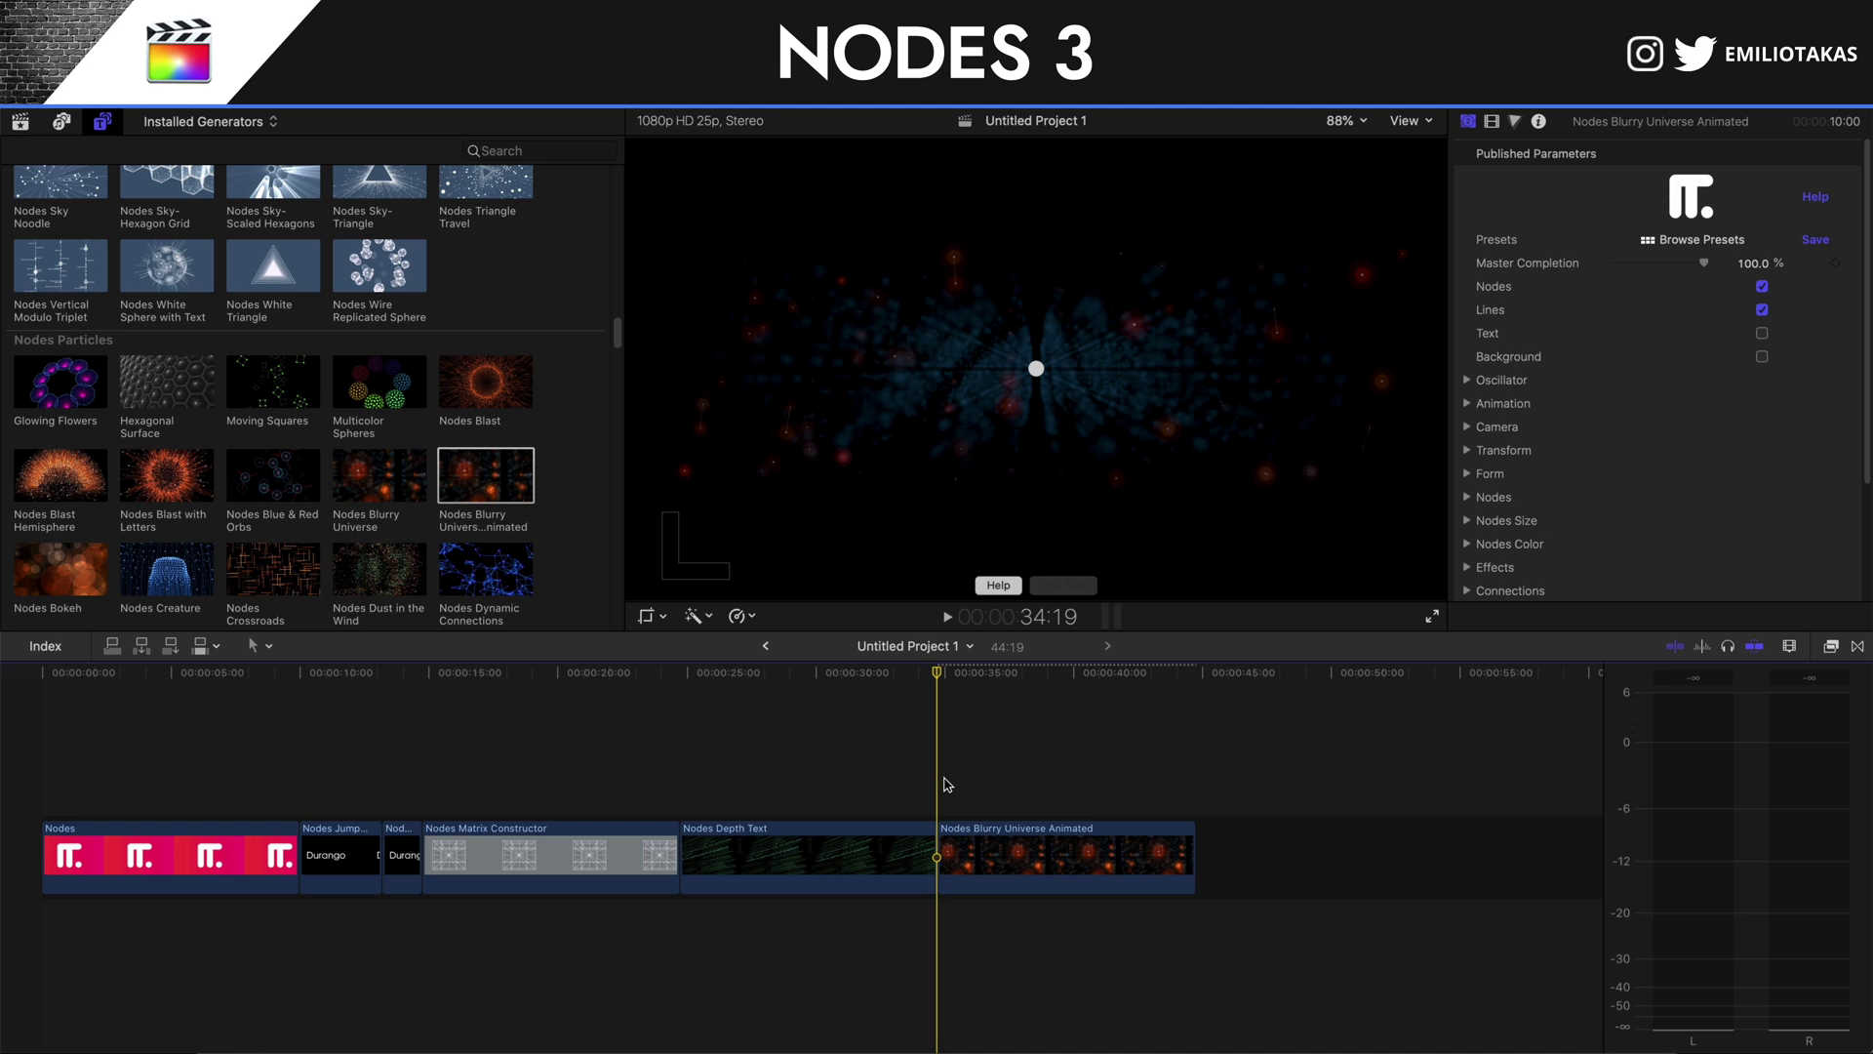
pyautogui.press('space')
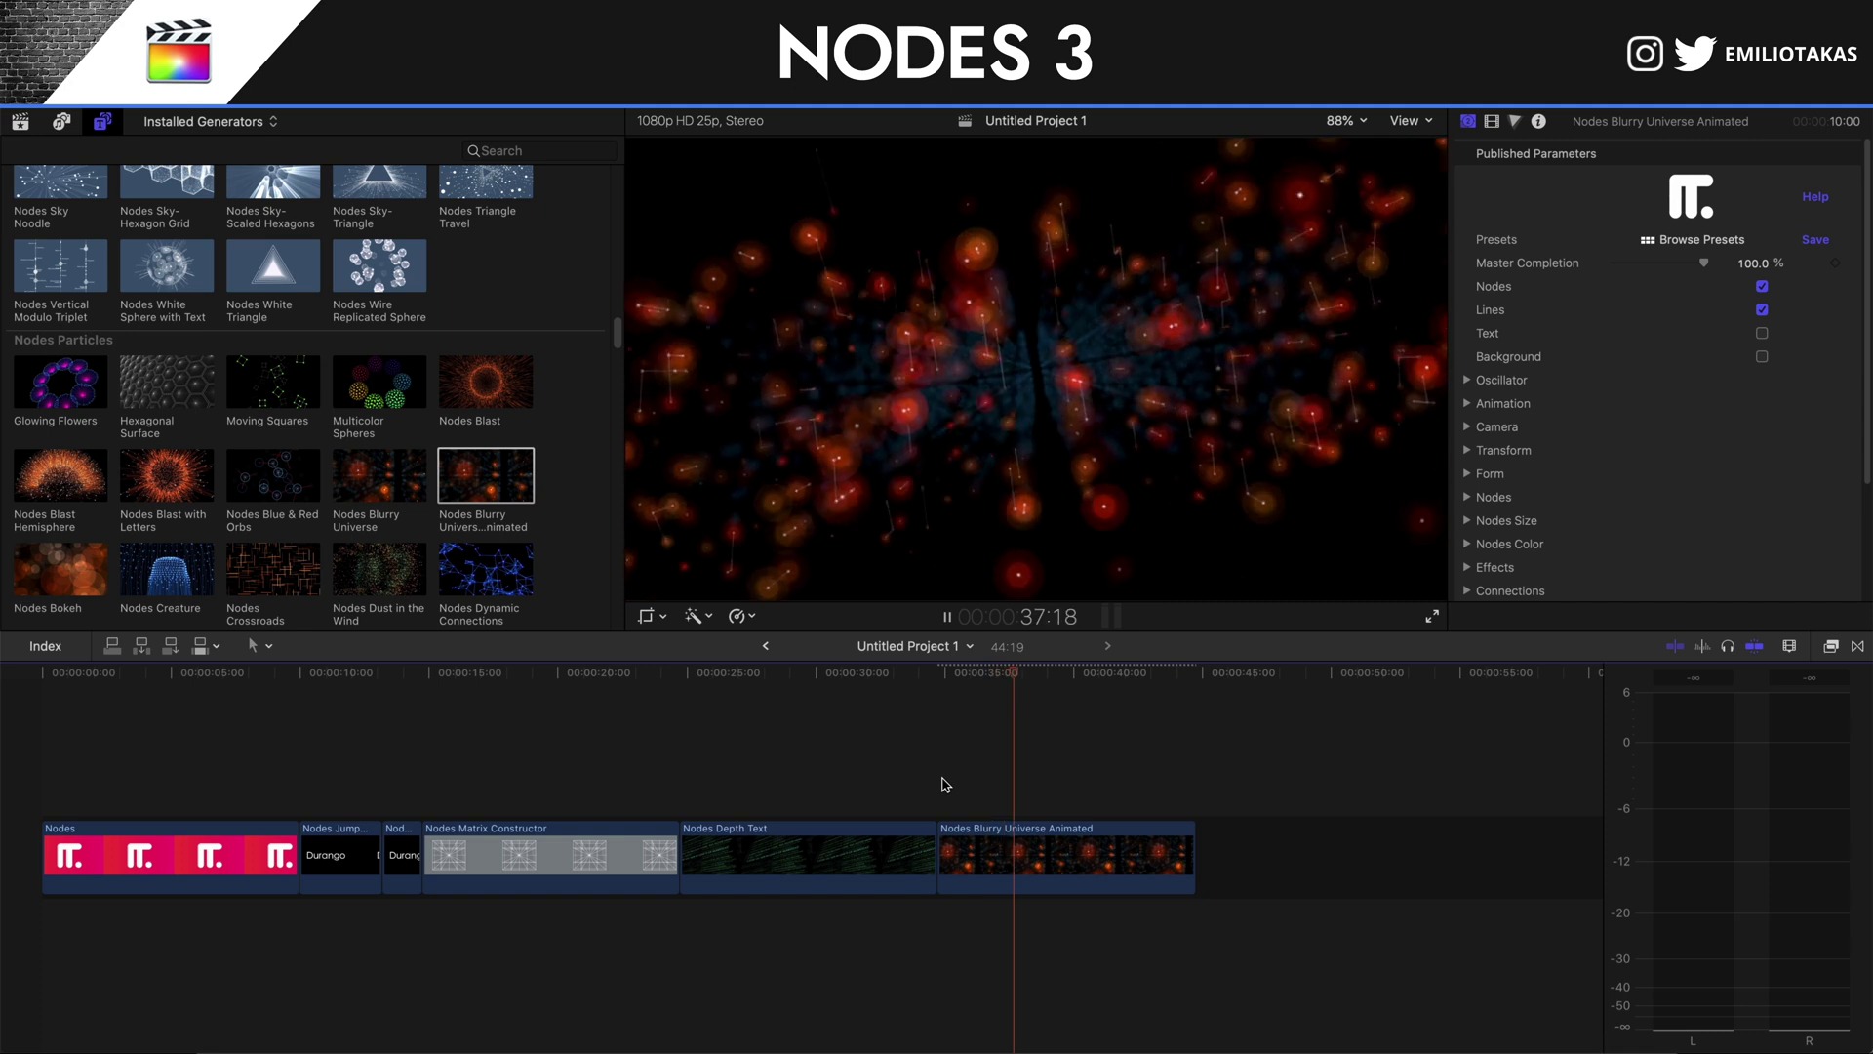
pyautogui.press('space')
# Try turning off Nodes for the Blurry Universe Animated clip and turn it back on.
pyautogui.scroll(-3, 1471, 447)
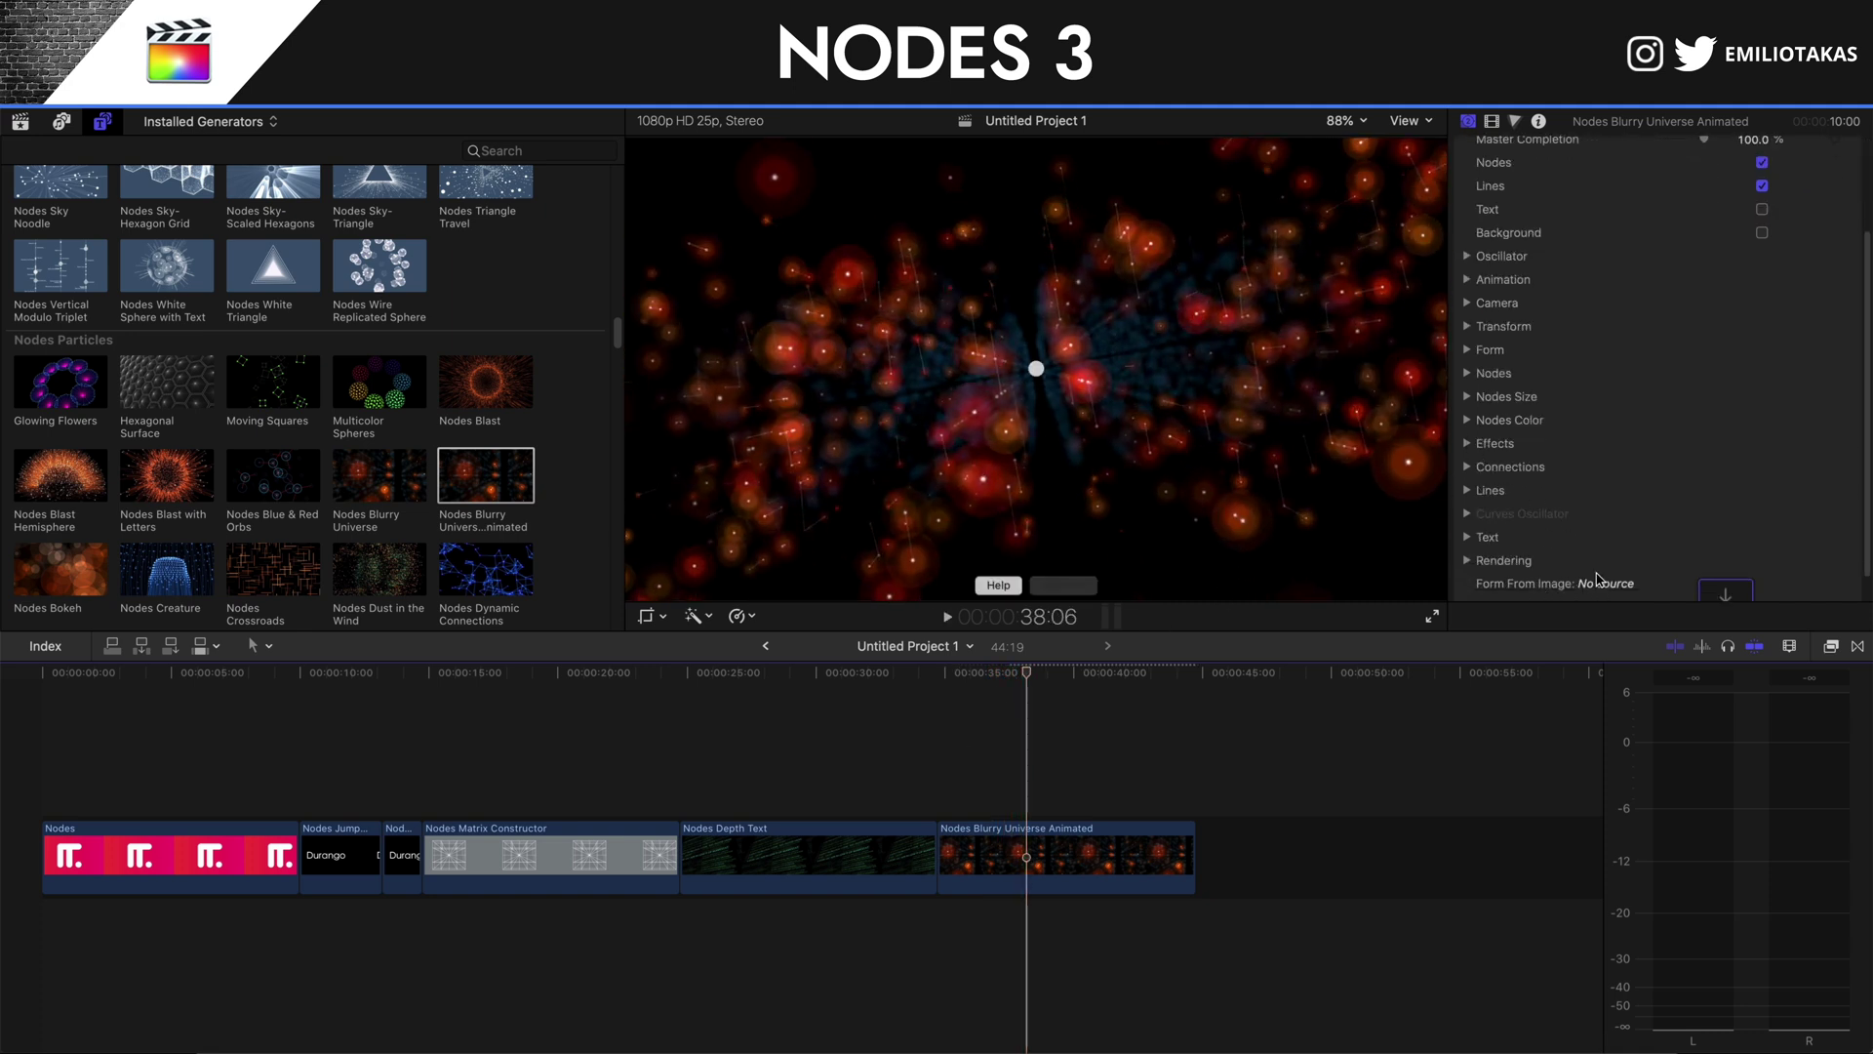
pyautogui.scroll(3, 1548, 353)
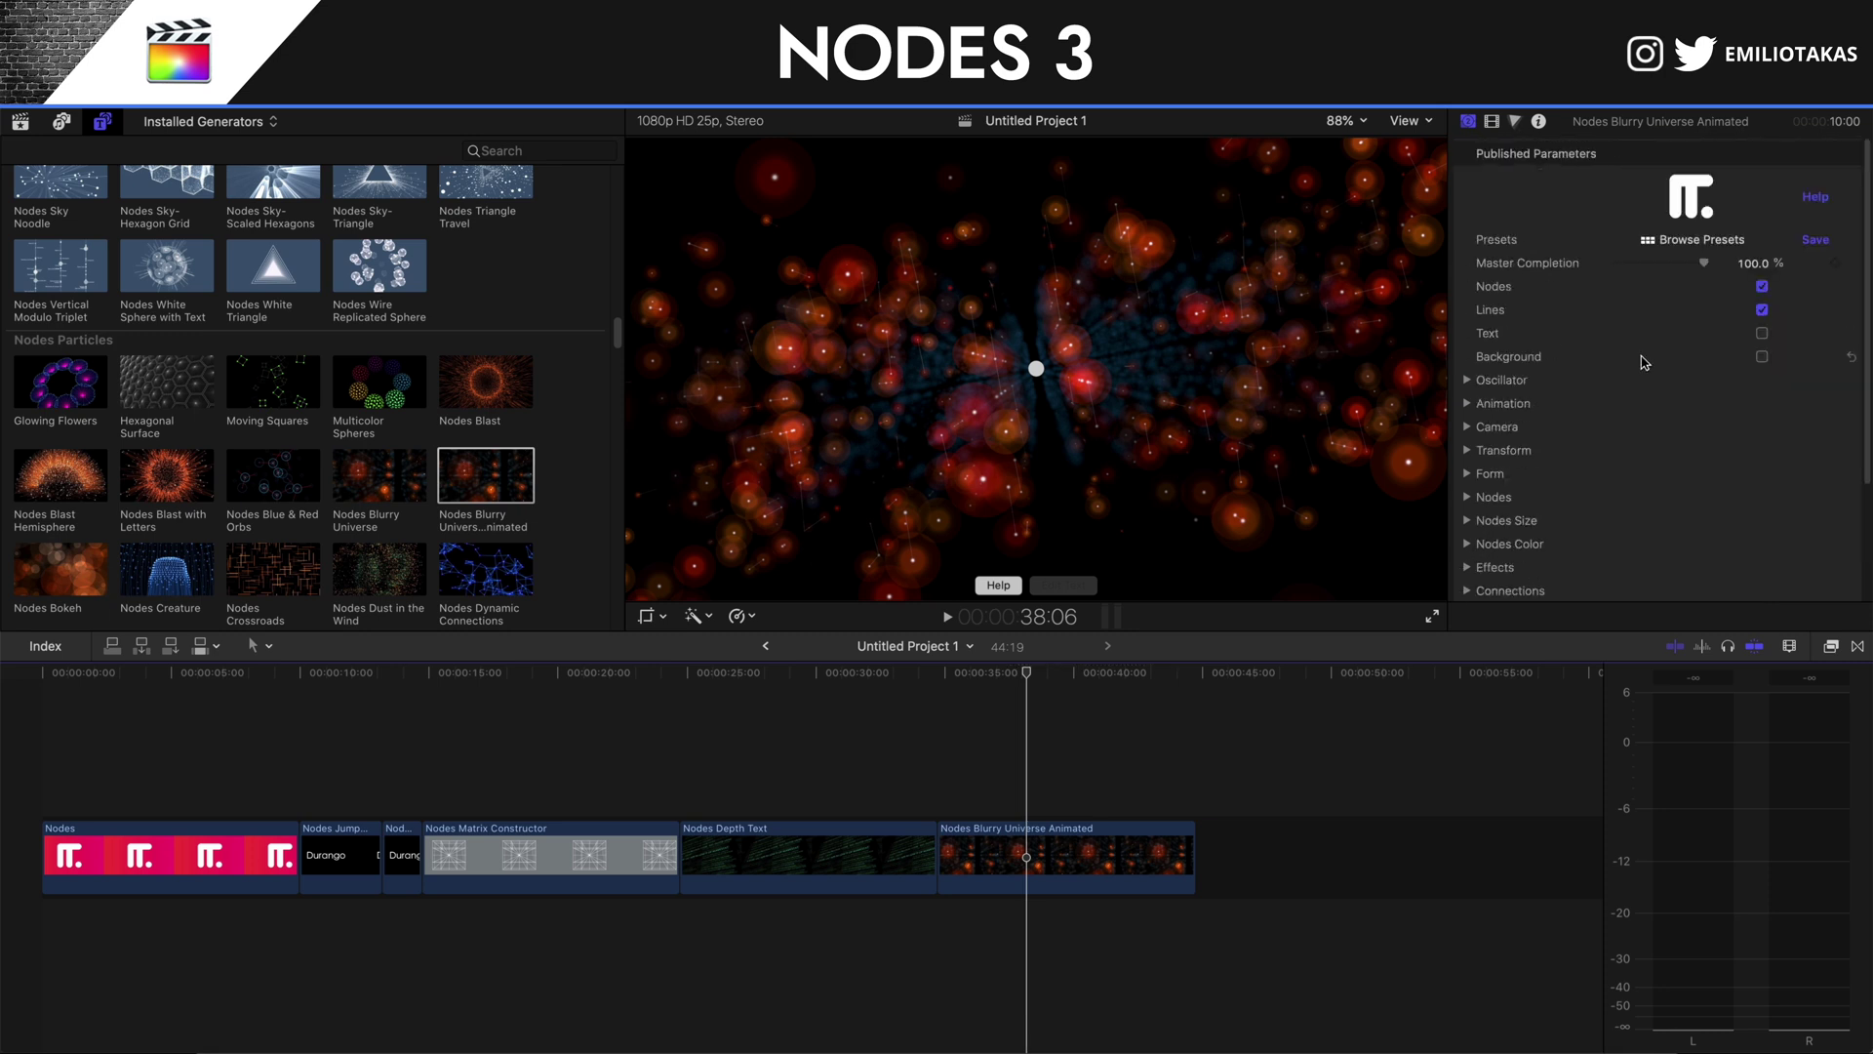
pyautogui.click(1762, 287)
pyautogui.click(1762, 287)
pyautogui.scroll(-1, 1561, 459)
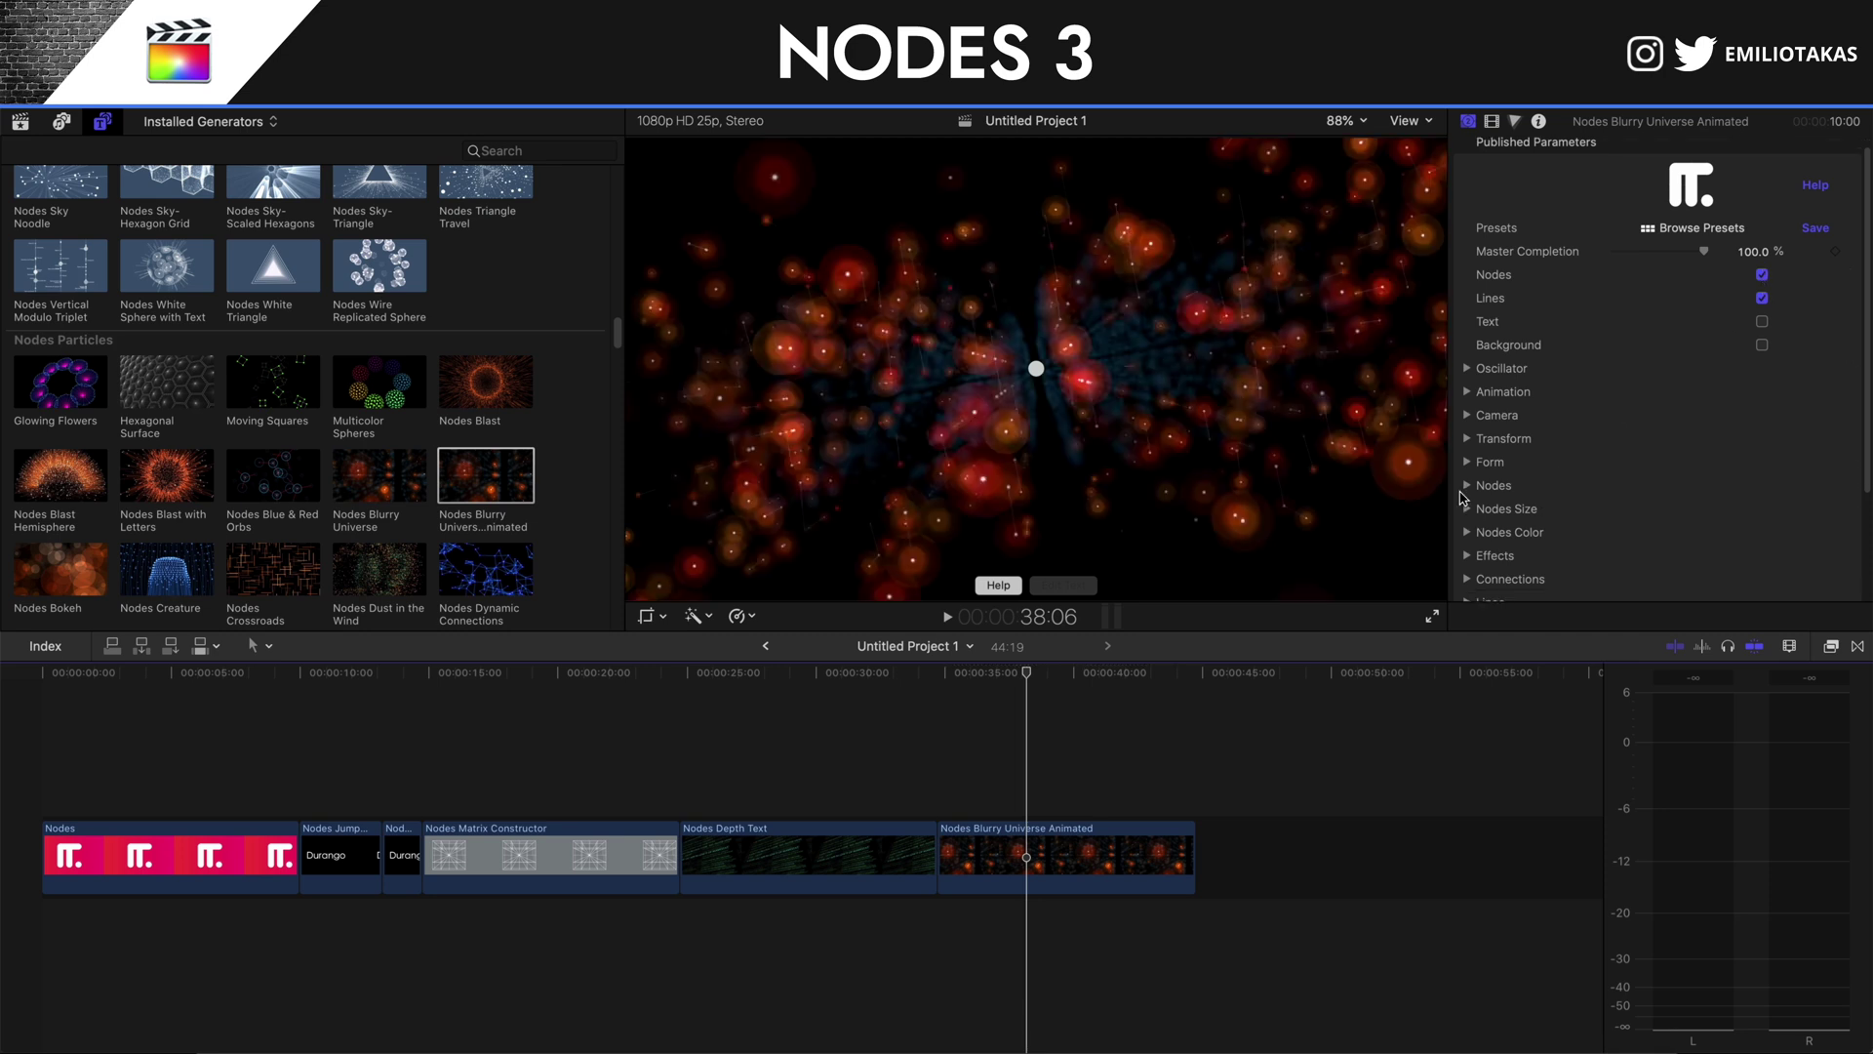
# In the Blurry Universe Animated clip's Nodes parameters, set Nodes Type to Image List.
pyautogui.click(1468, 485)
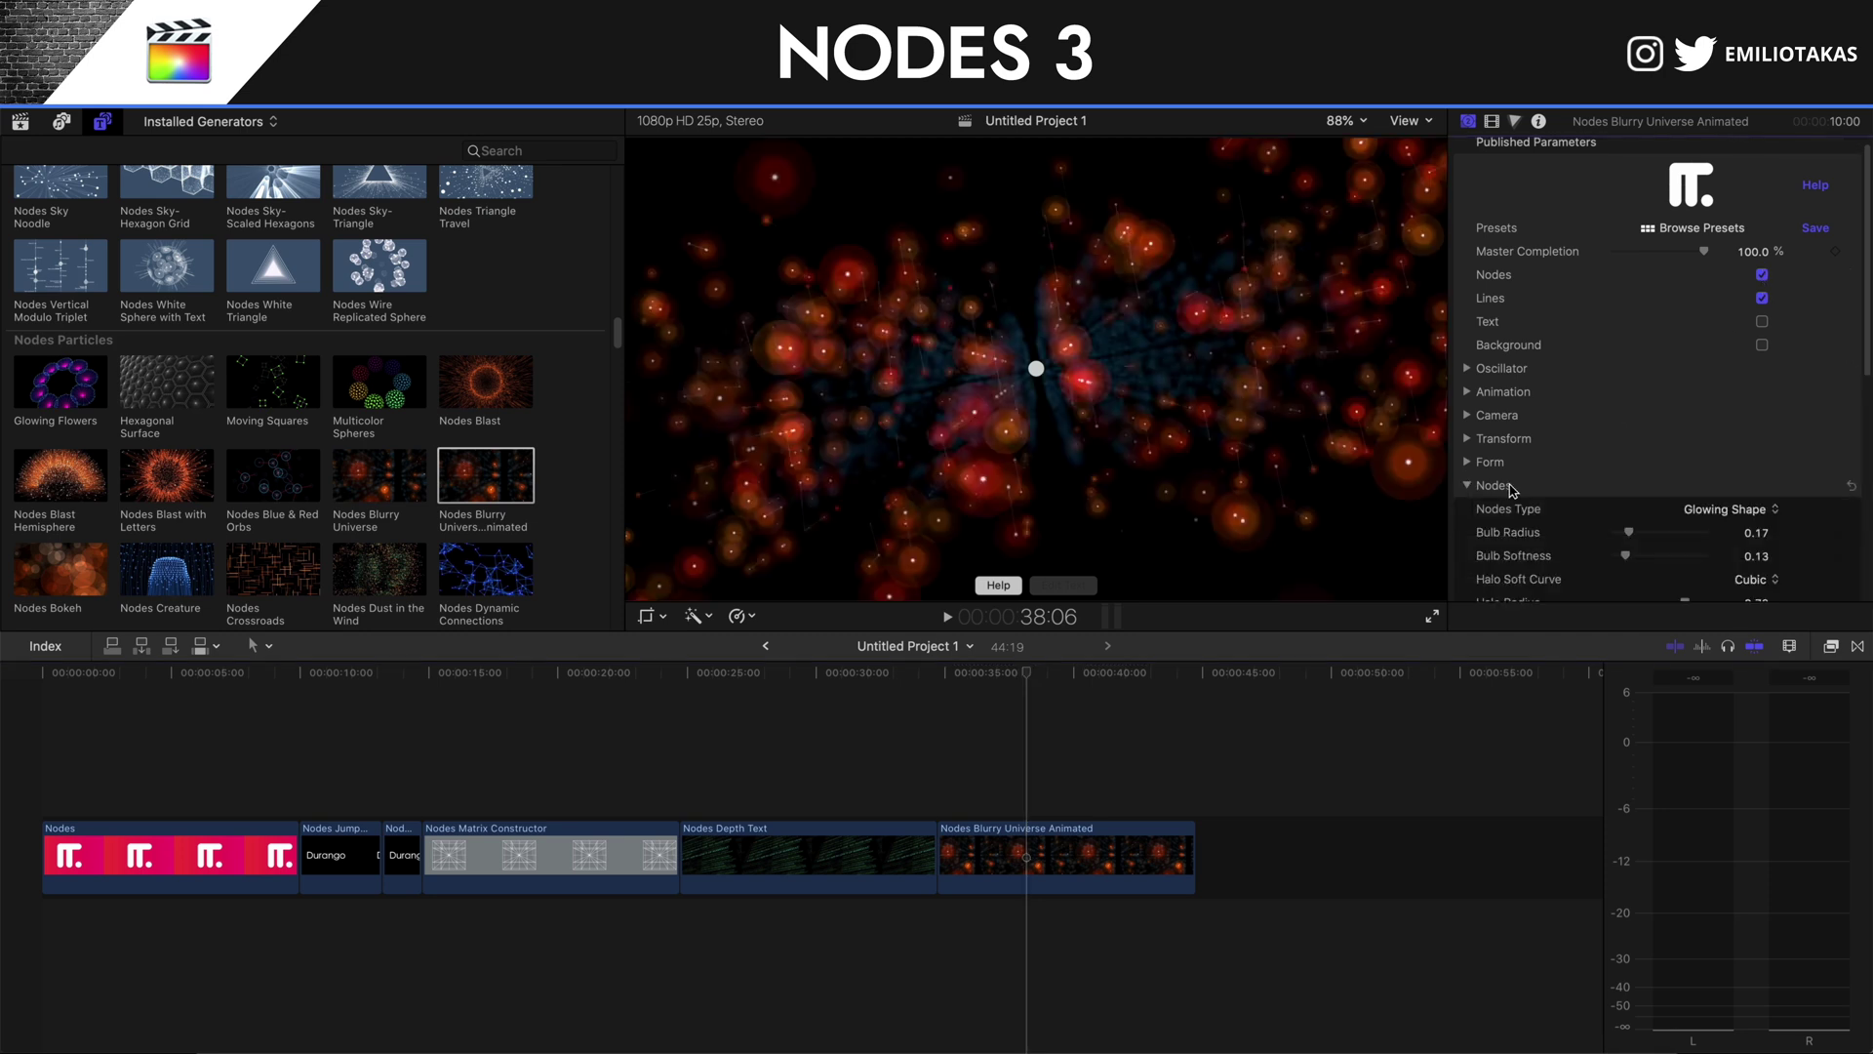
pyautogui.click(1723, 509)
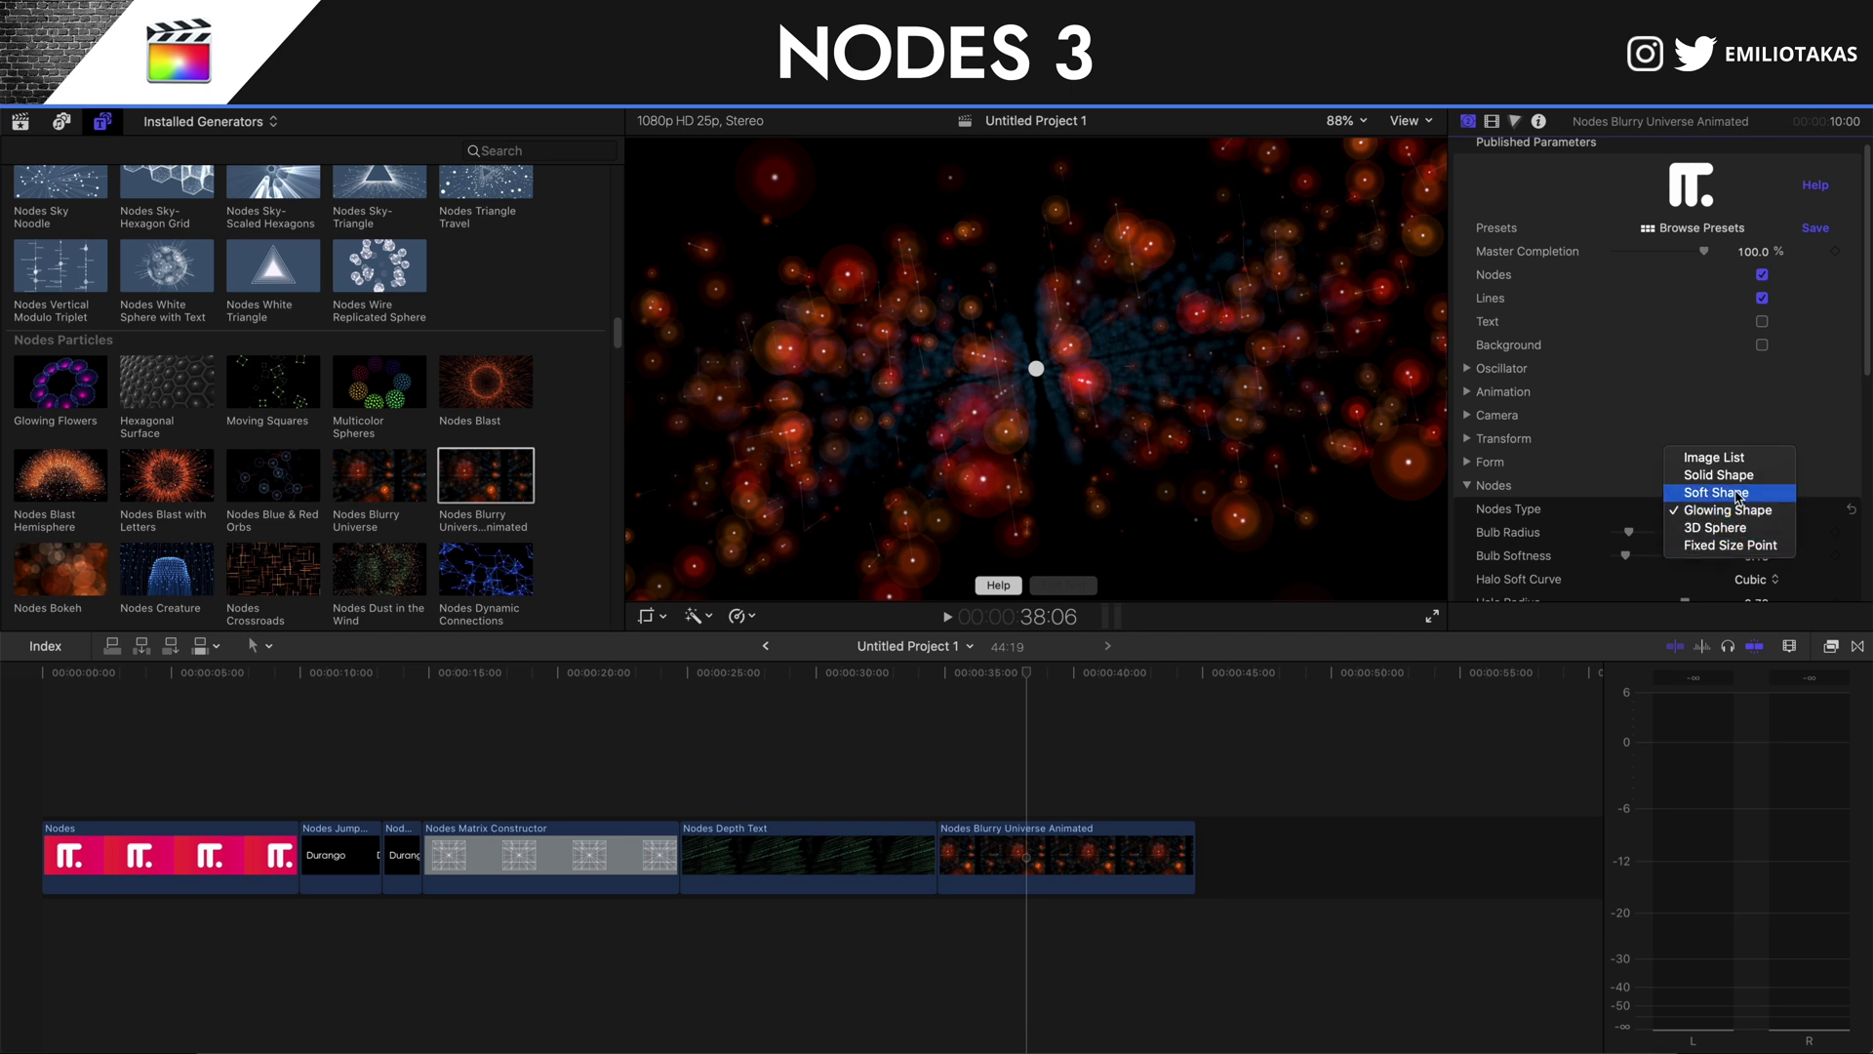
pyautogui.click(1729, 510)
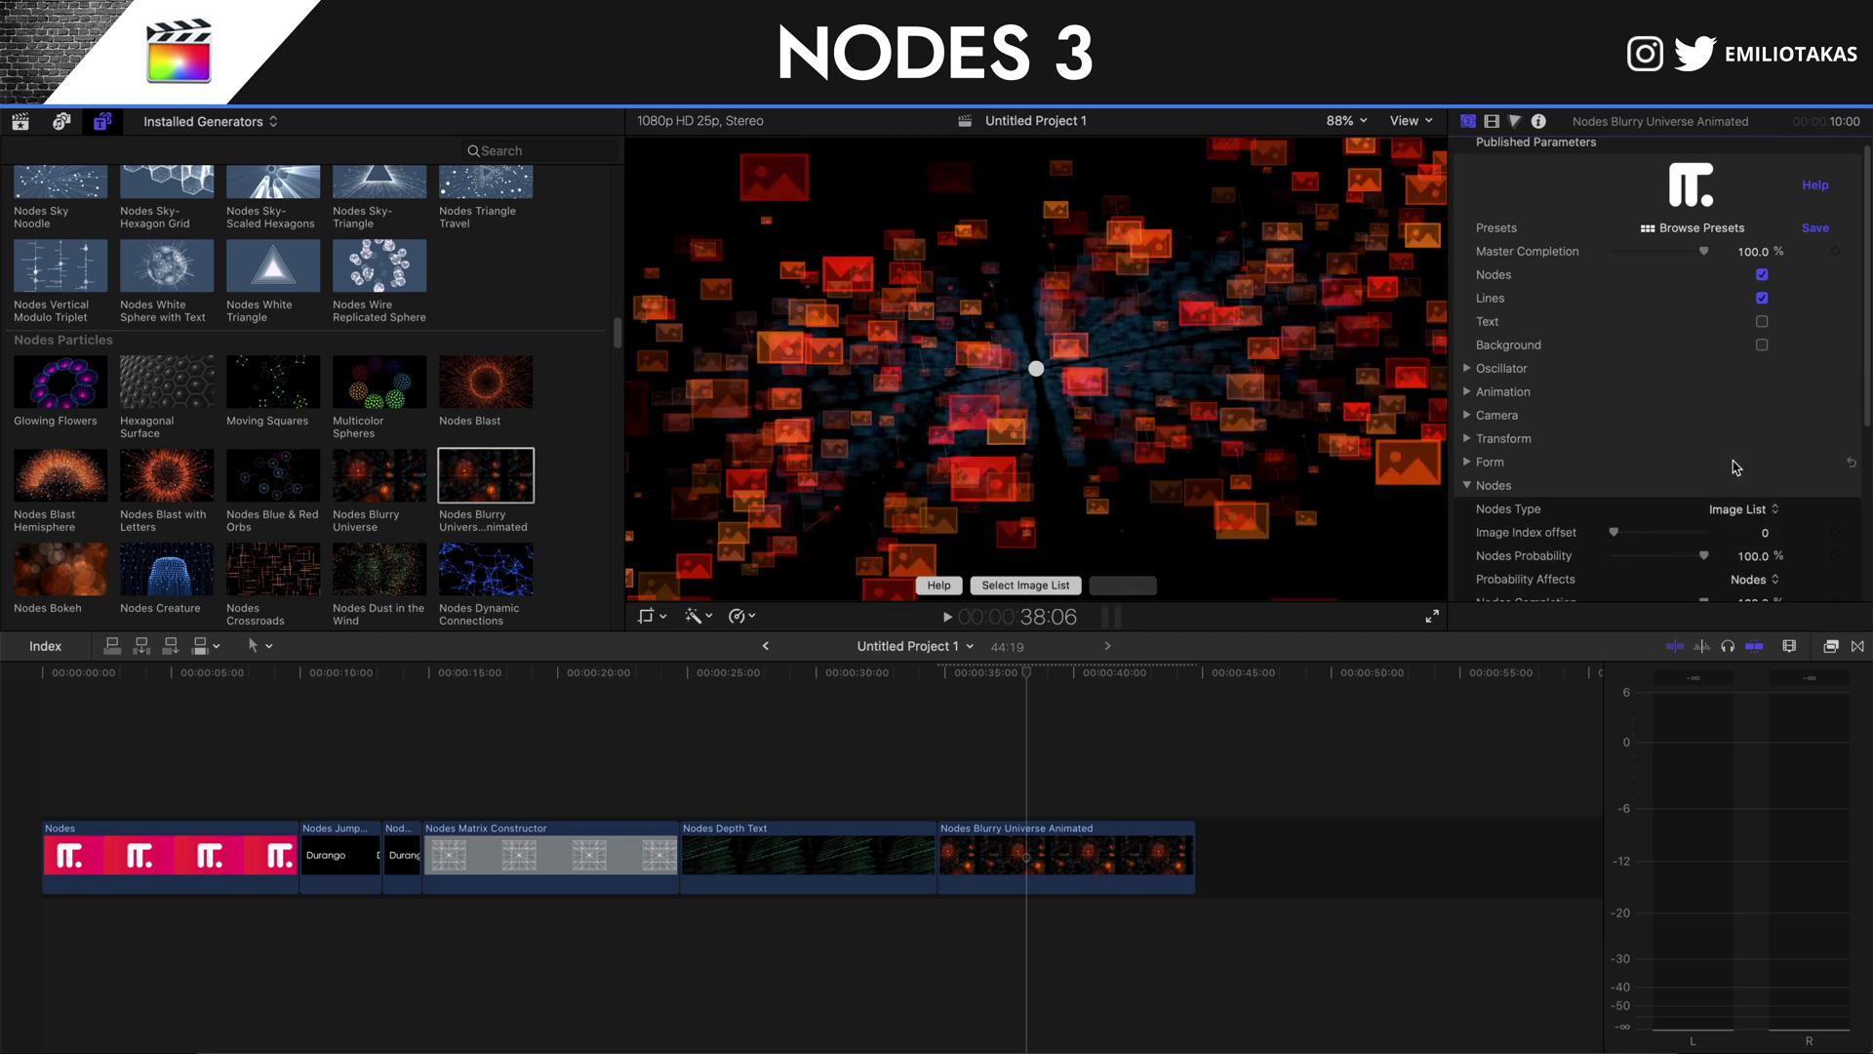
pyautogui.scroll(-5, 1737, 466)
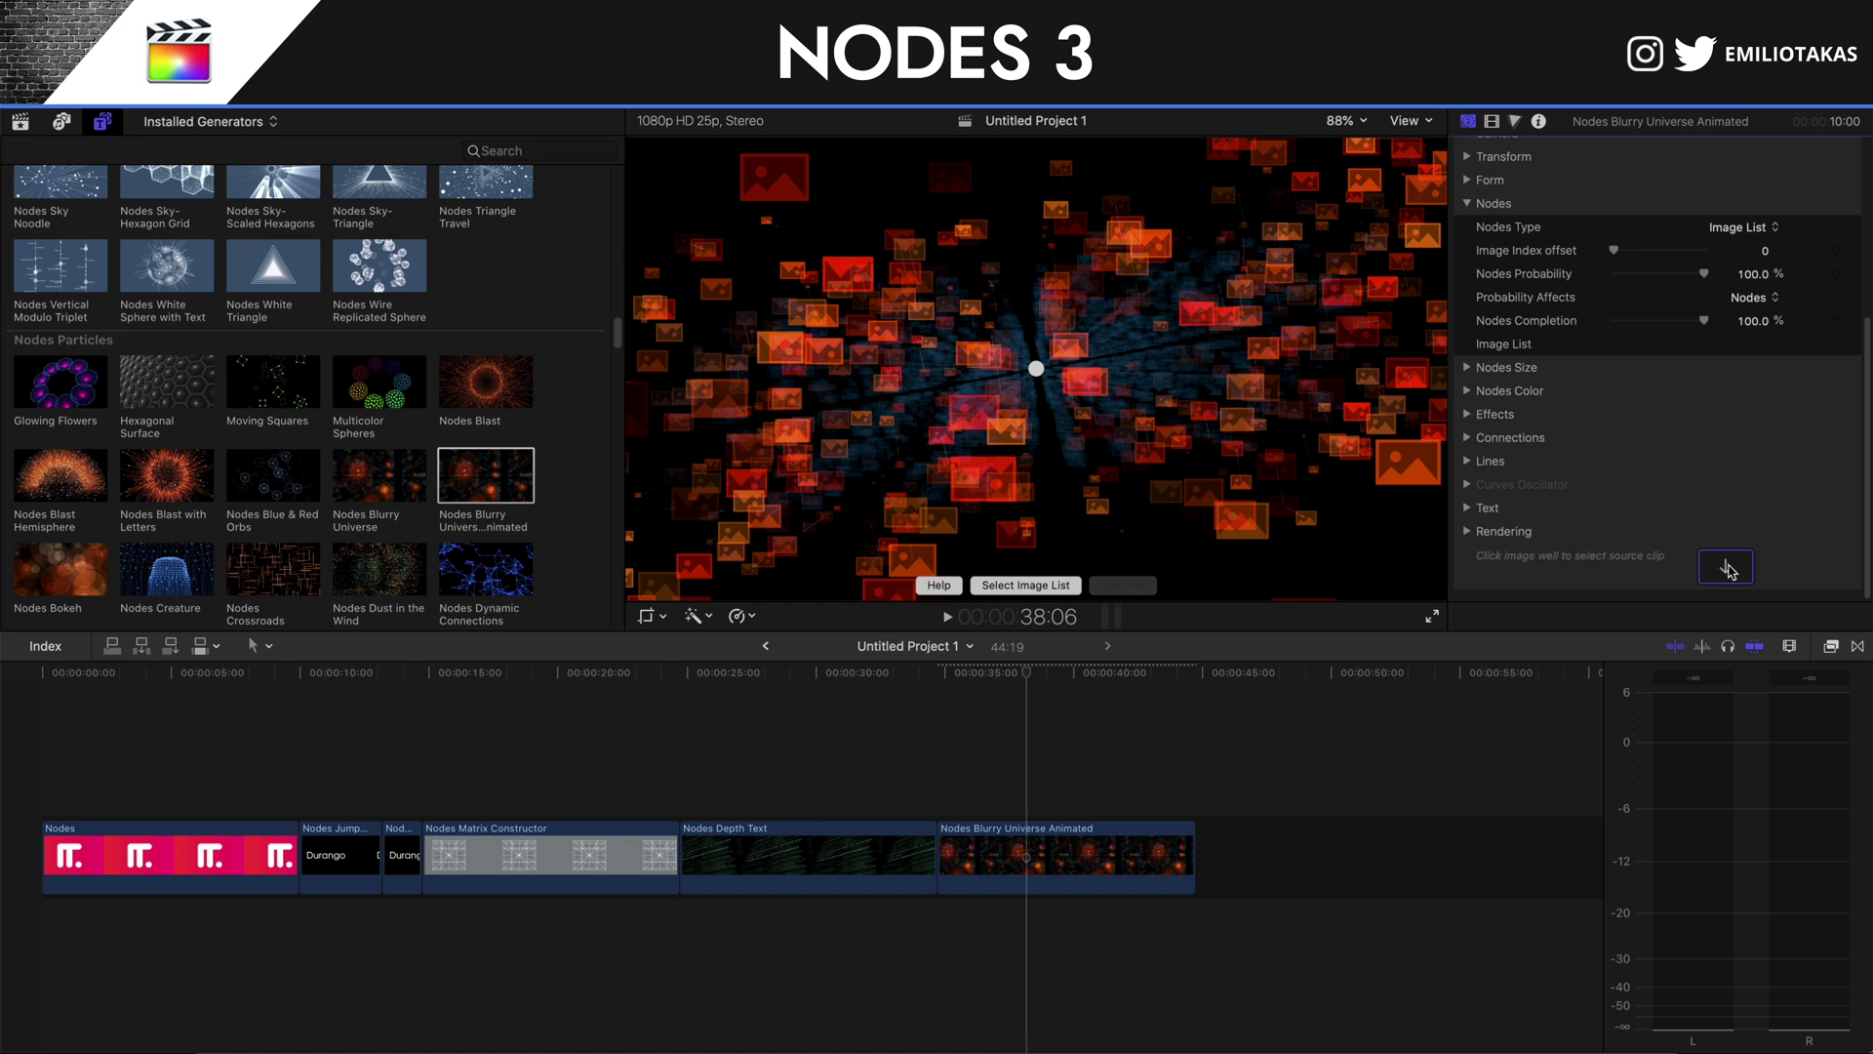